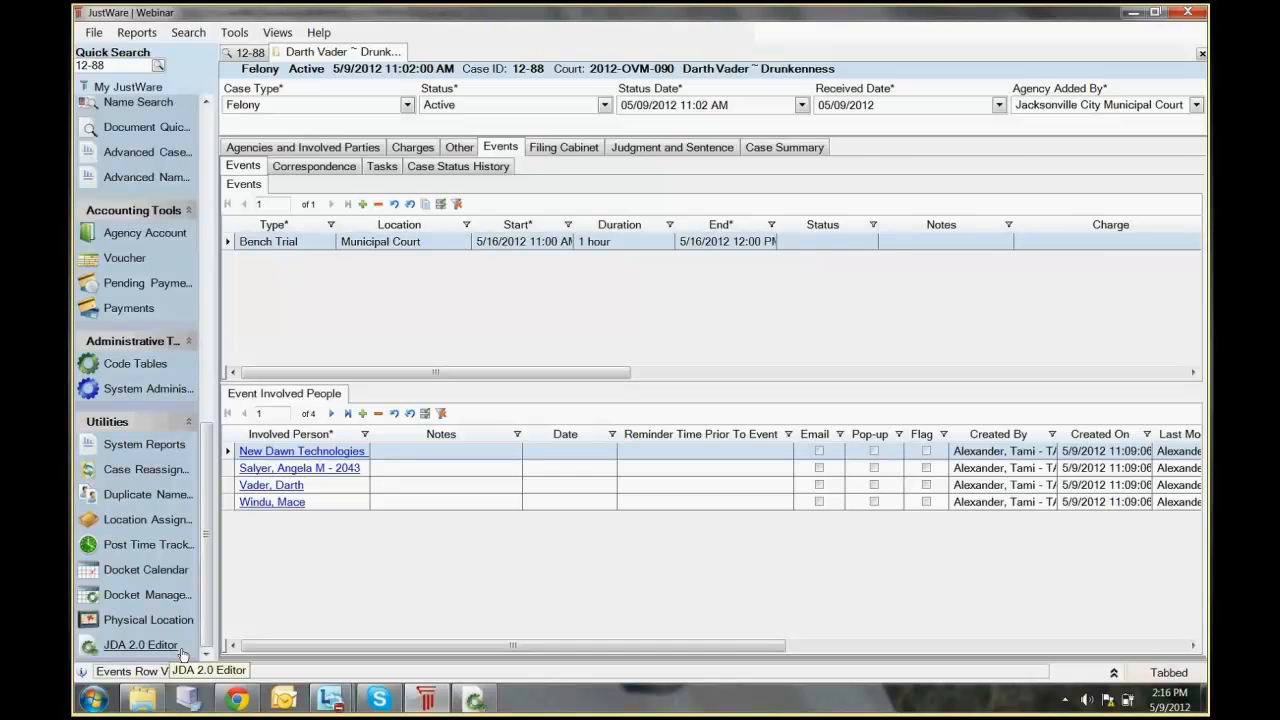
# Switch to the JDA 2.0 Editor and start a new blank template.
pyautogui.click(478, 704)
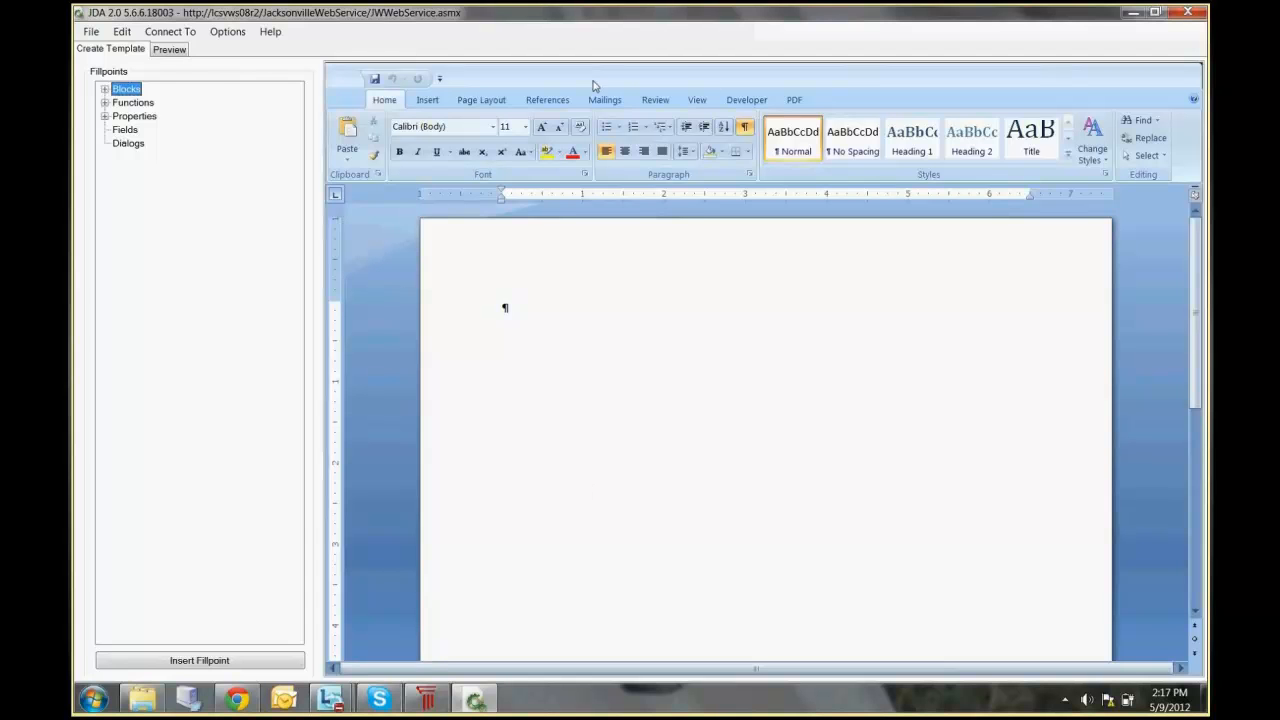
pyautogui.click(89, 32)
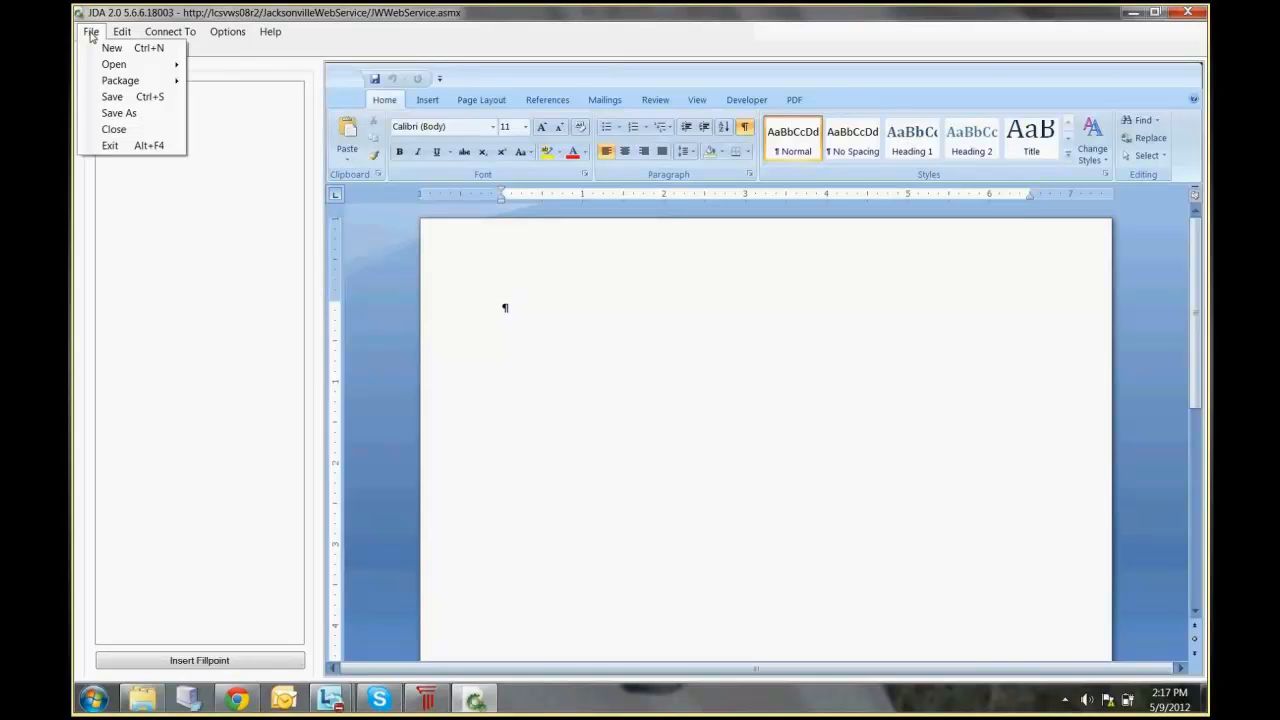
pyautogui.moveTo(102, 67)
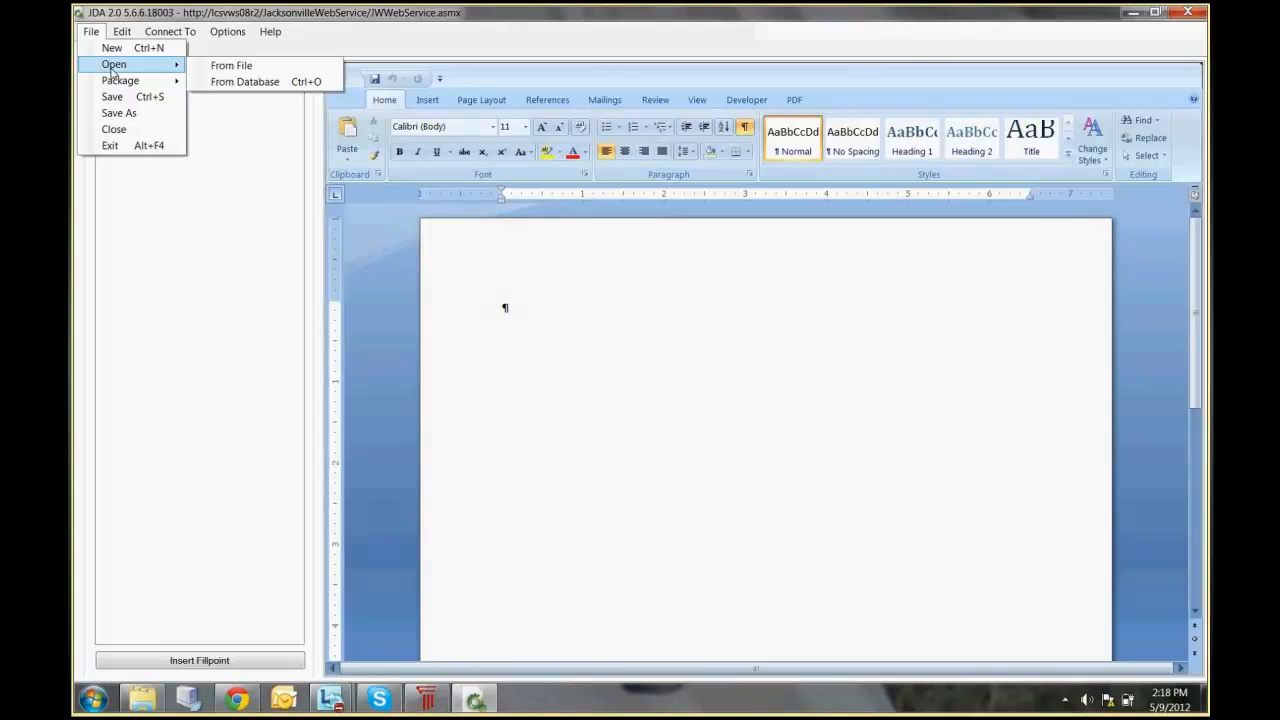
pyautogui.moveTo(126, 88)
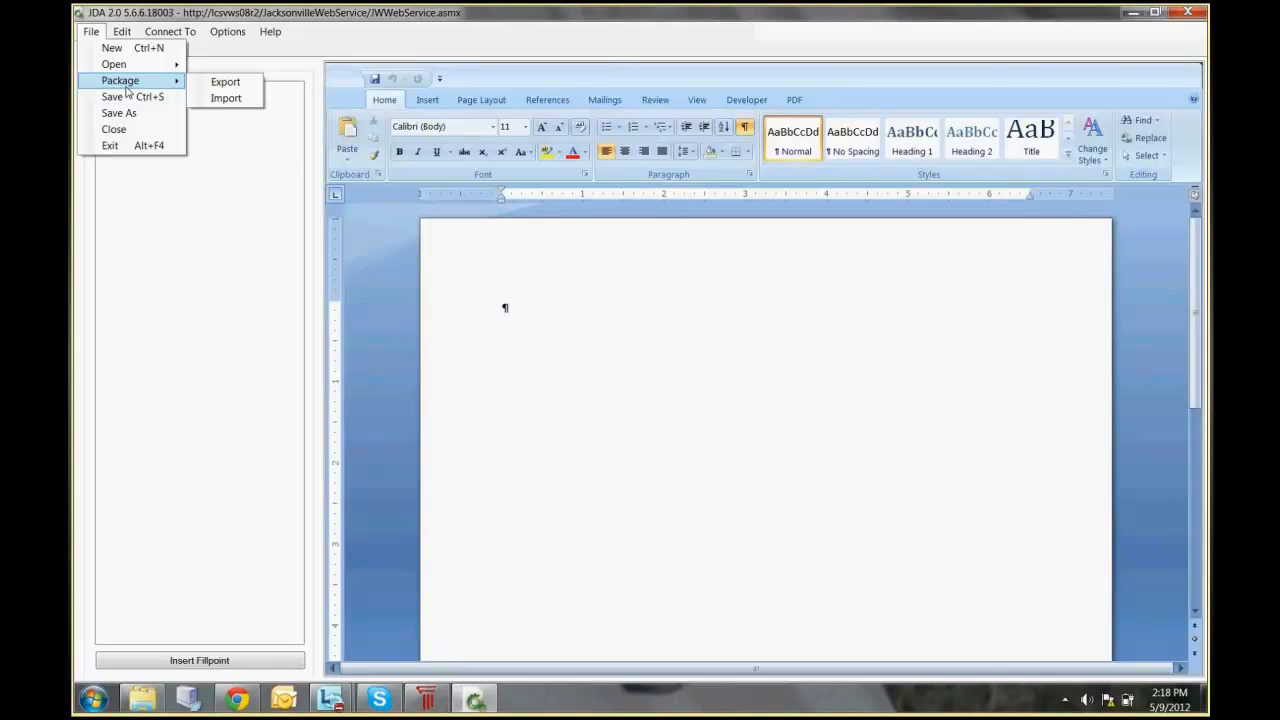
pyautogui.click(114, 48)
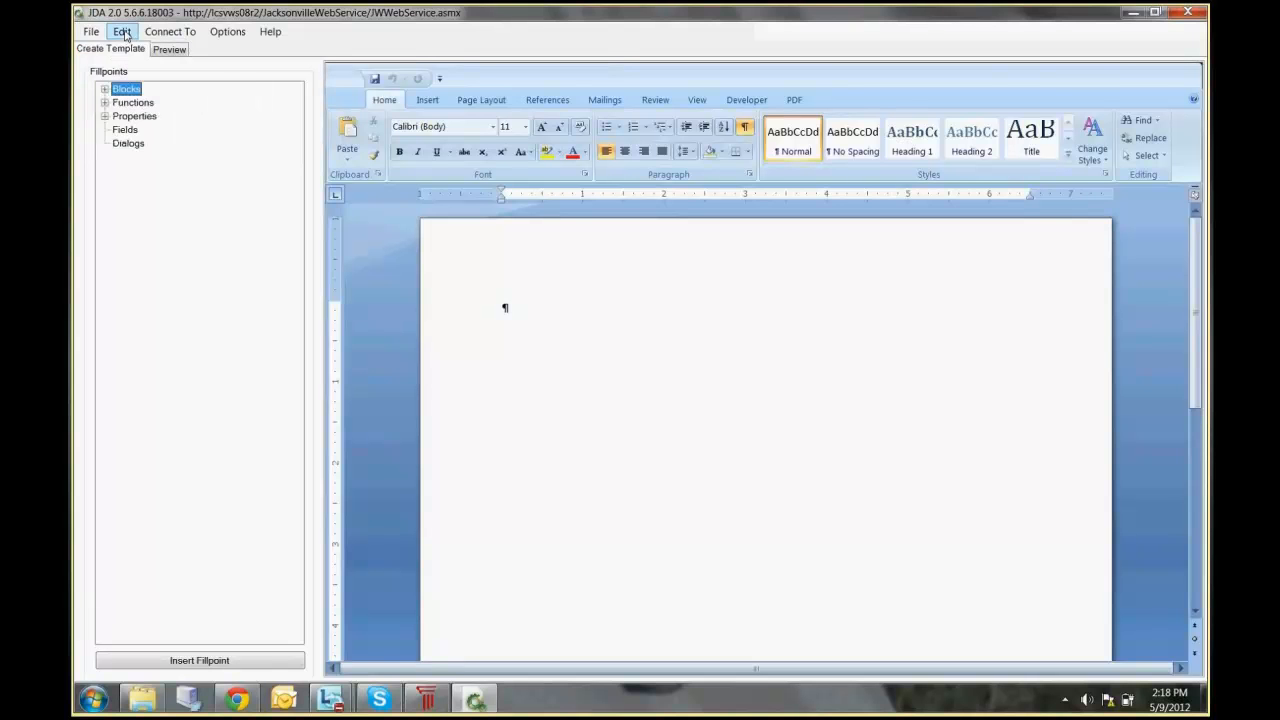
# Open the template's datasource and look through the saved queries JW_AllCourtEvents and JW_ArraignmentEvents, closing the dialog when done.
pyautogui.click(122, 33)
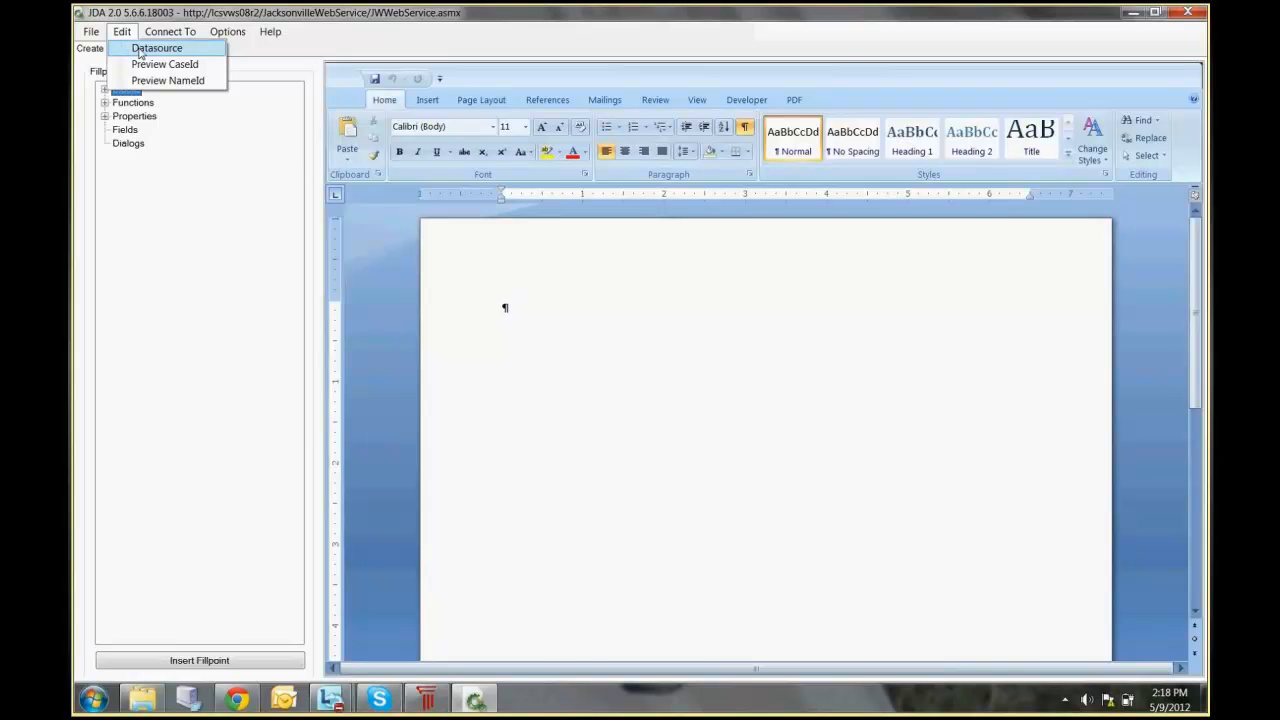
pyautogui.click(140, 50)
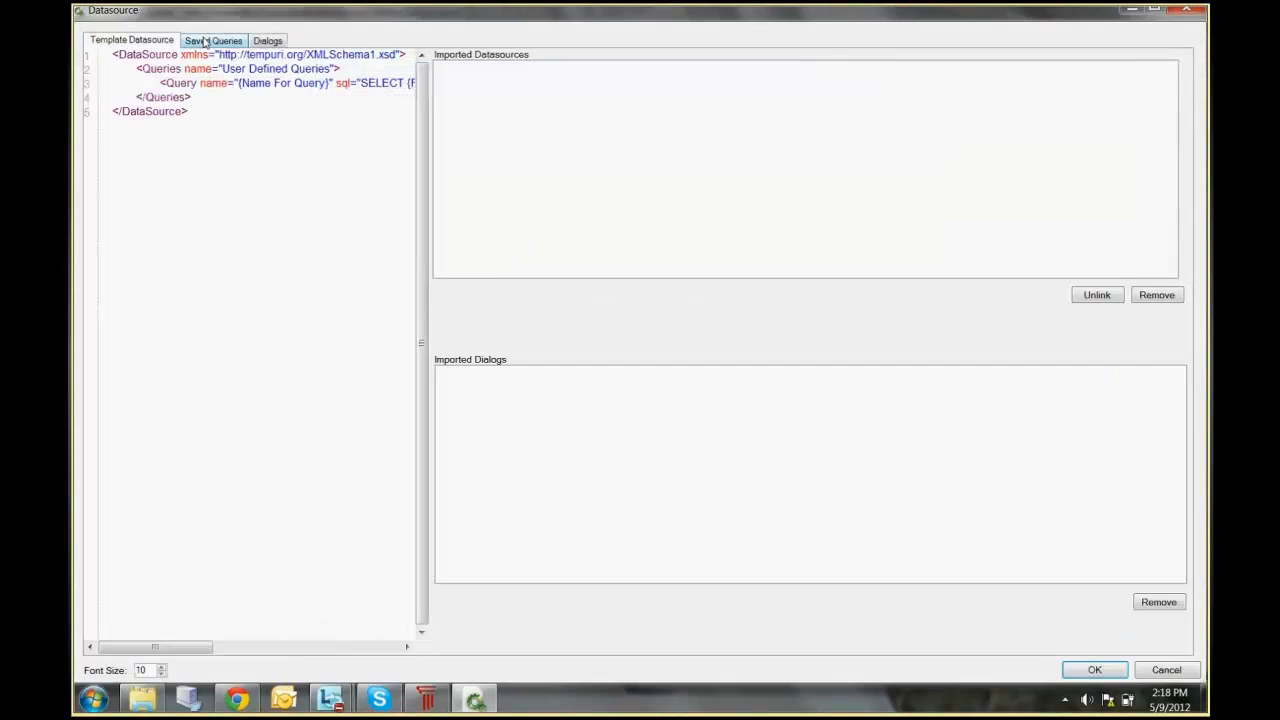
pyautogui.click(205, 41)
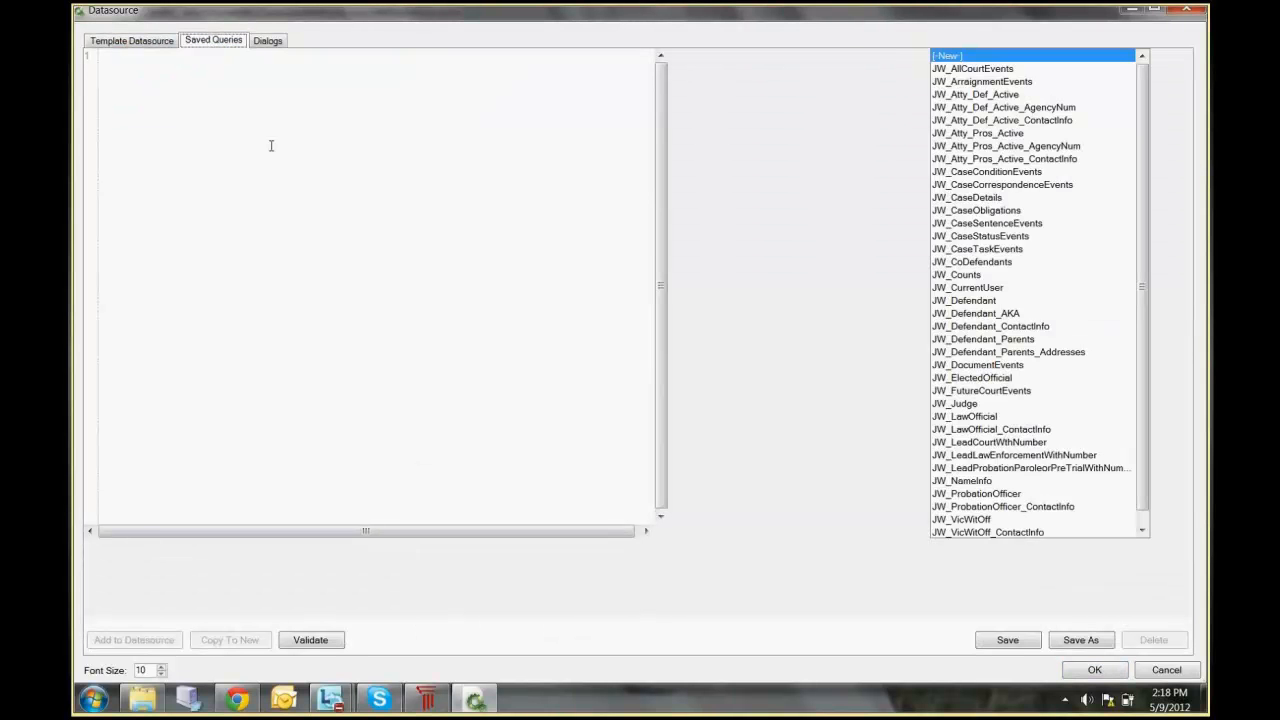
pyautogui.click(944, 72)
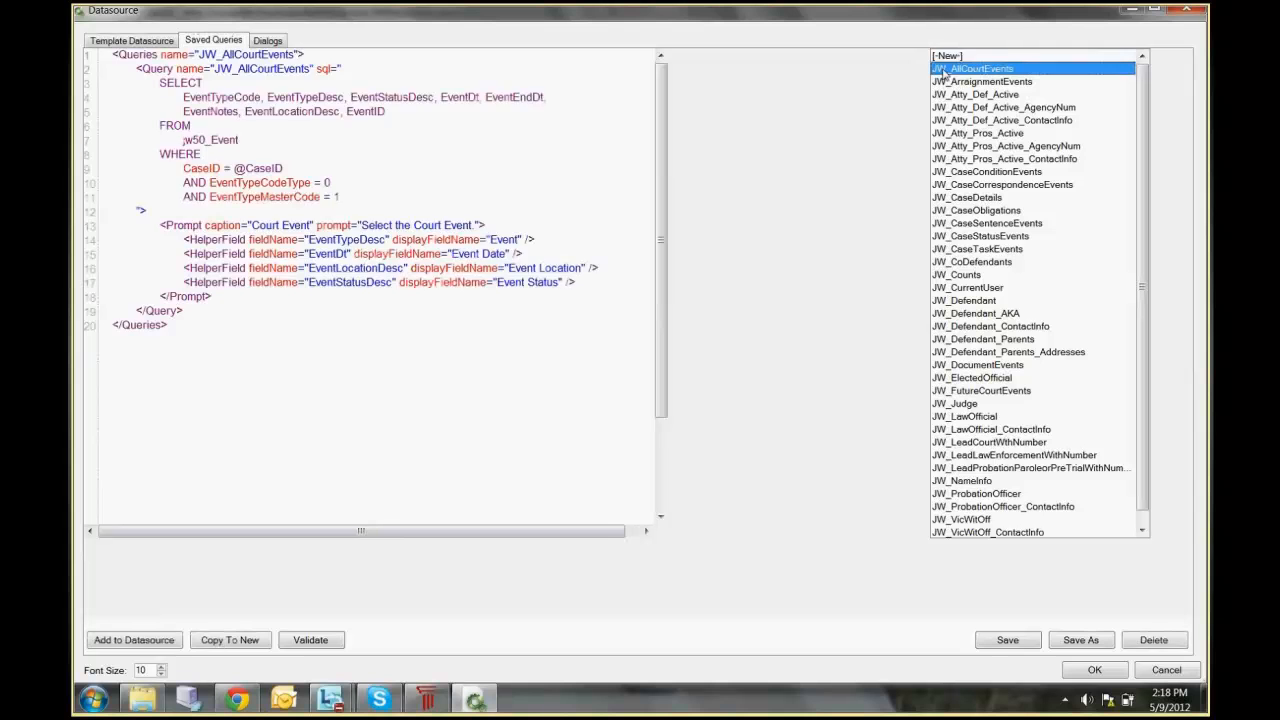
pyautogui.click(945, 81)
pyautogui.click(944, 57)
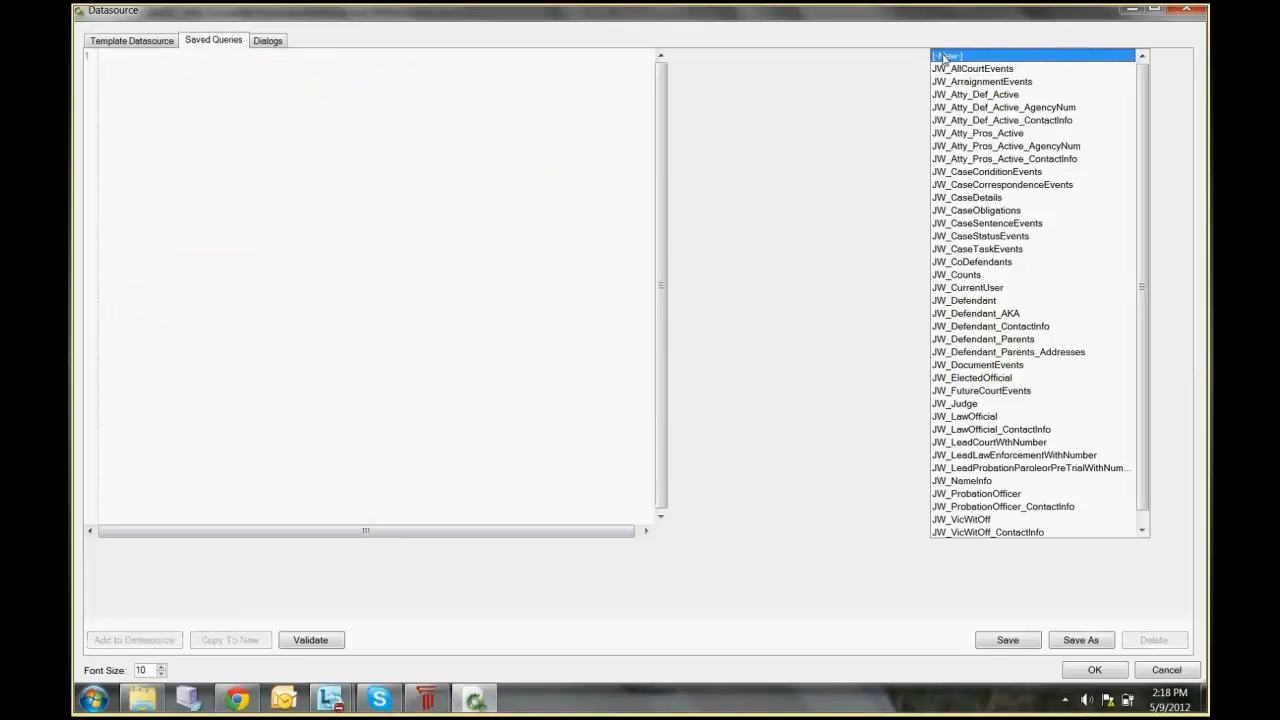
pyautogui.click(1095, 670)
# Set the preview case ID to that of the case open in JustWare, checking it there before confirming.
pyautogui.click(120, 32)
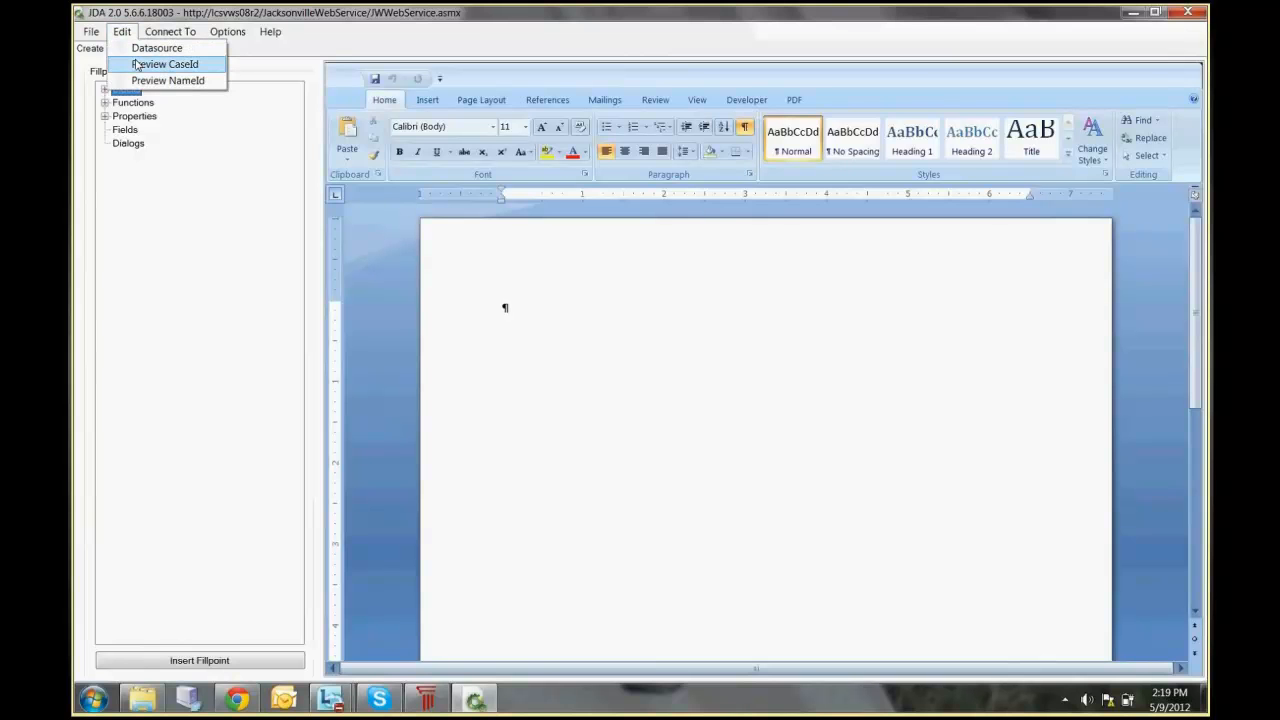
pyautogui.click(137, 65)
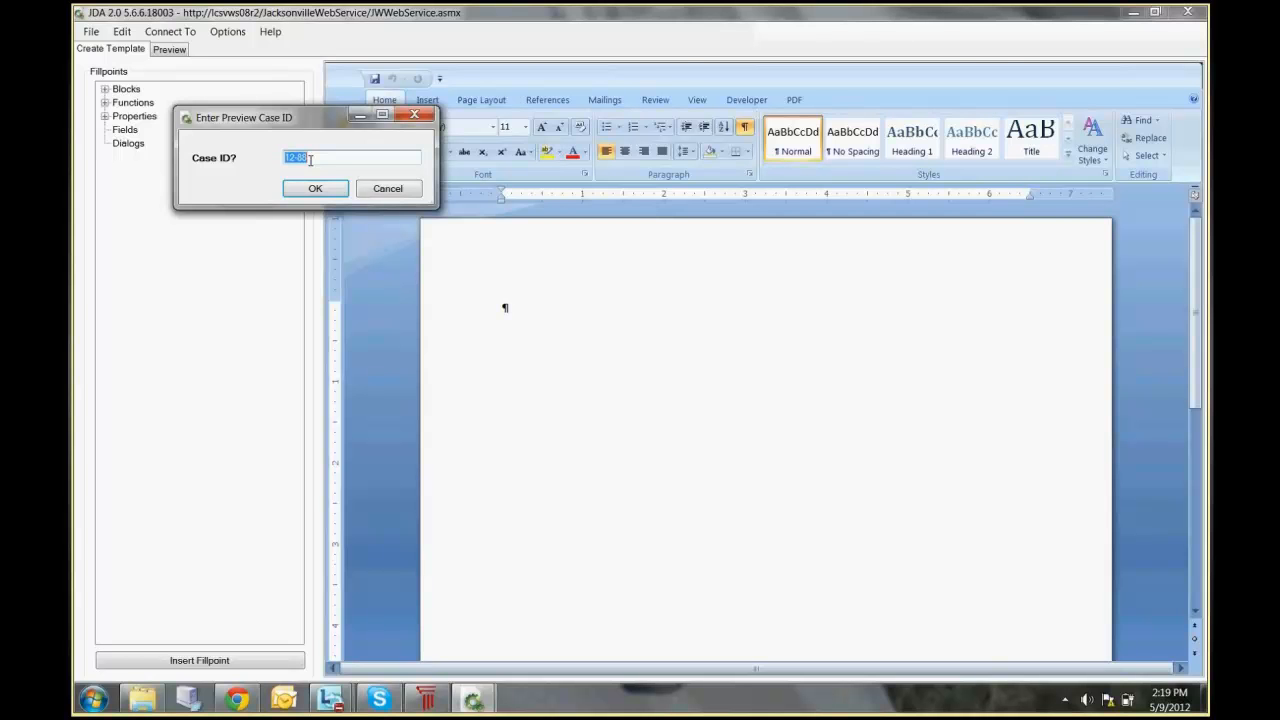
pyautogui.click(428, 702)
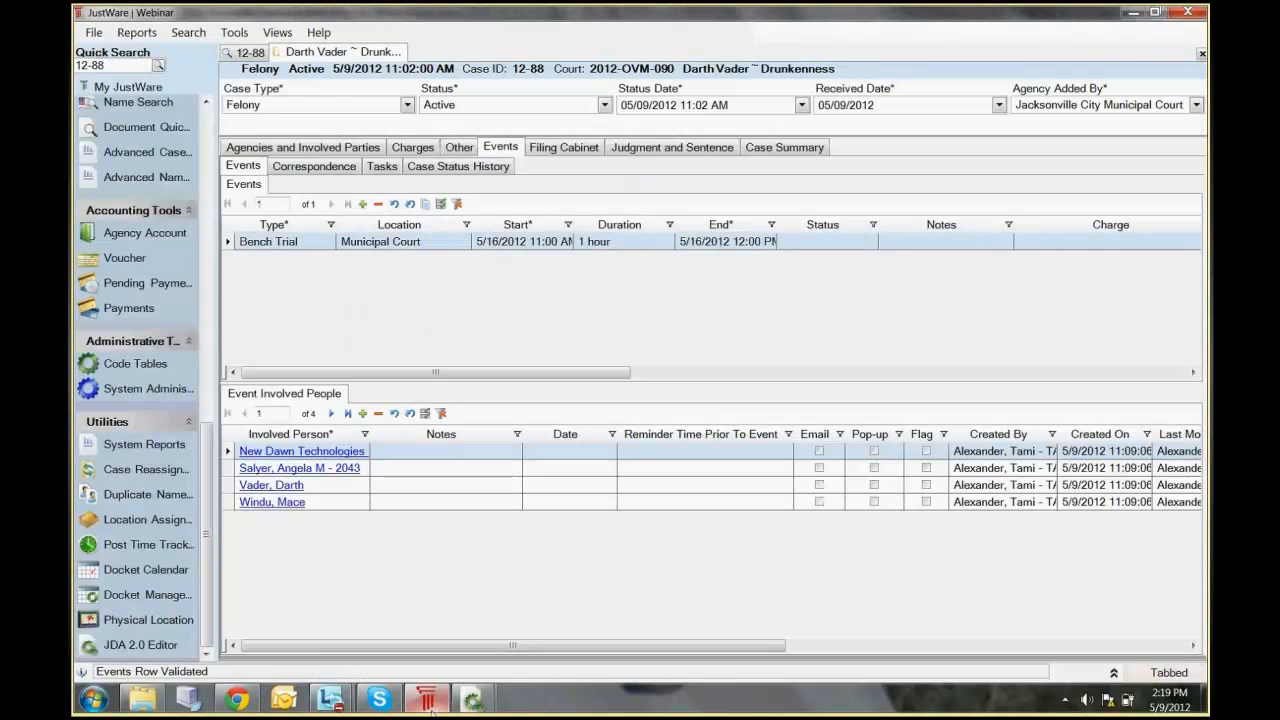
pyautogui.moveTo(473, 700)
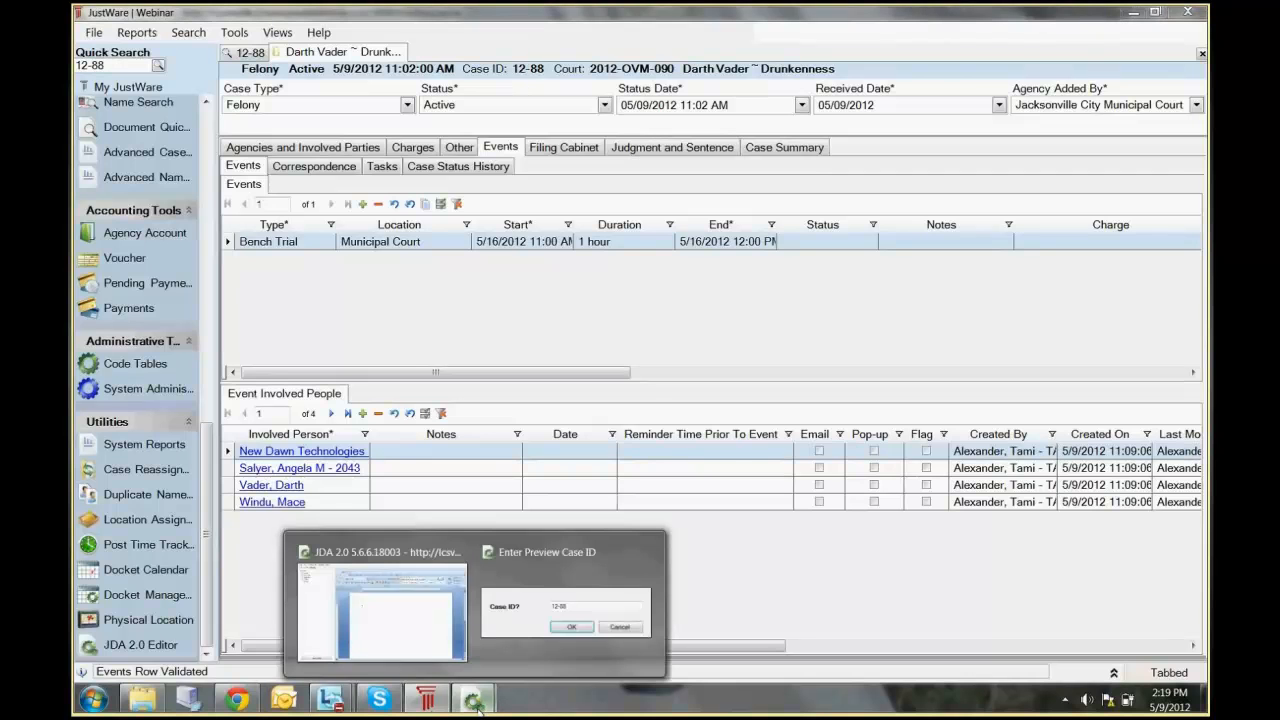
pyautogui.click(499, 626)
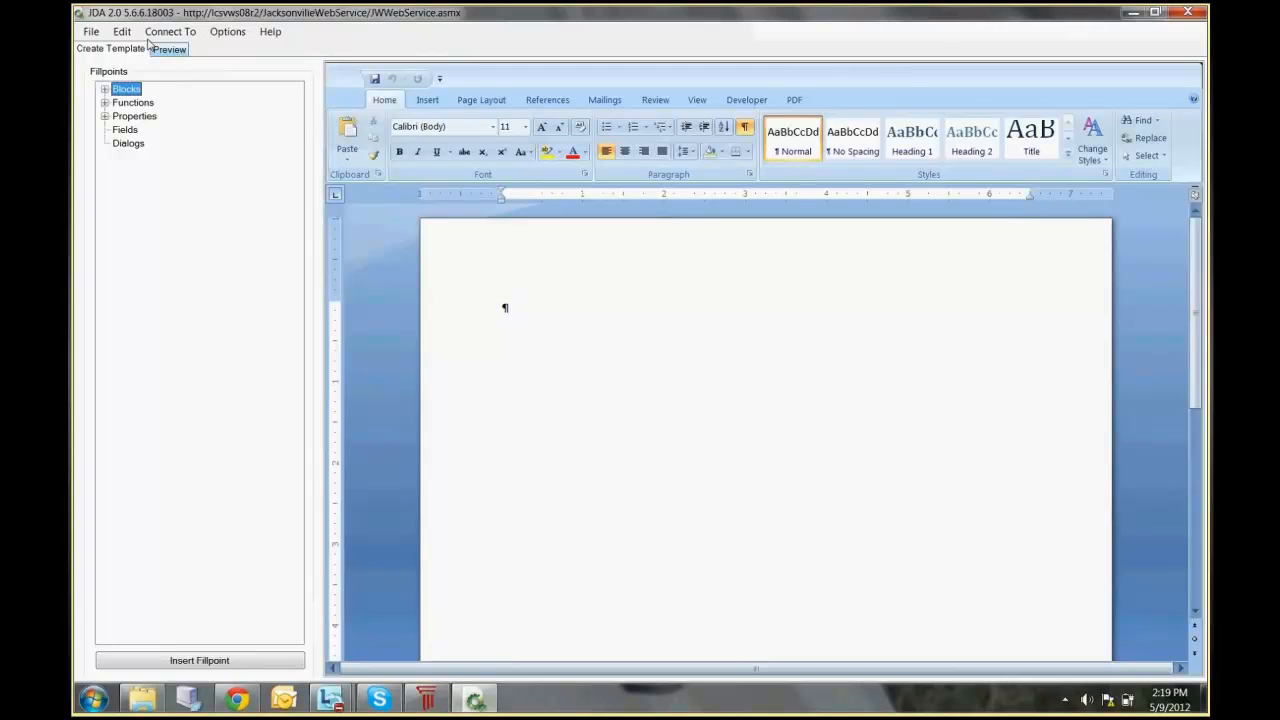
# Review the editor's options and open the JDA 2.0 user guide, then return to the template editor.
pyautogui.click(132, 36)
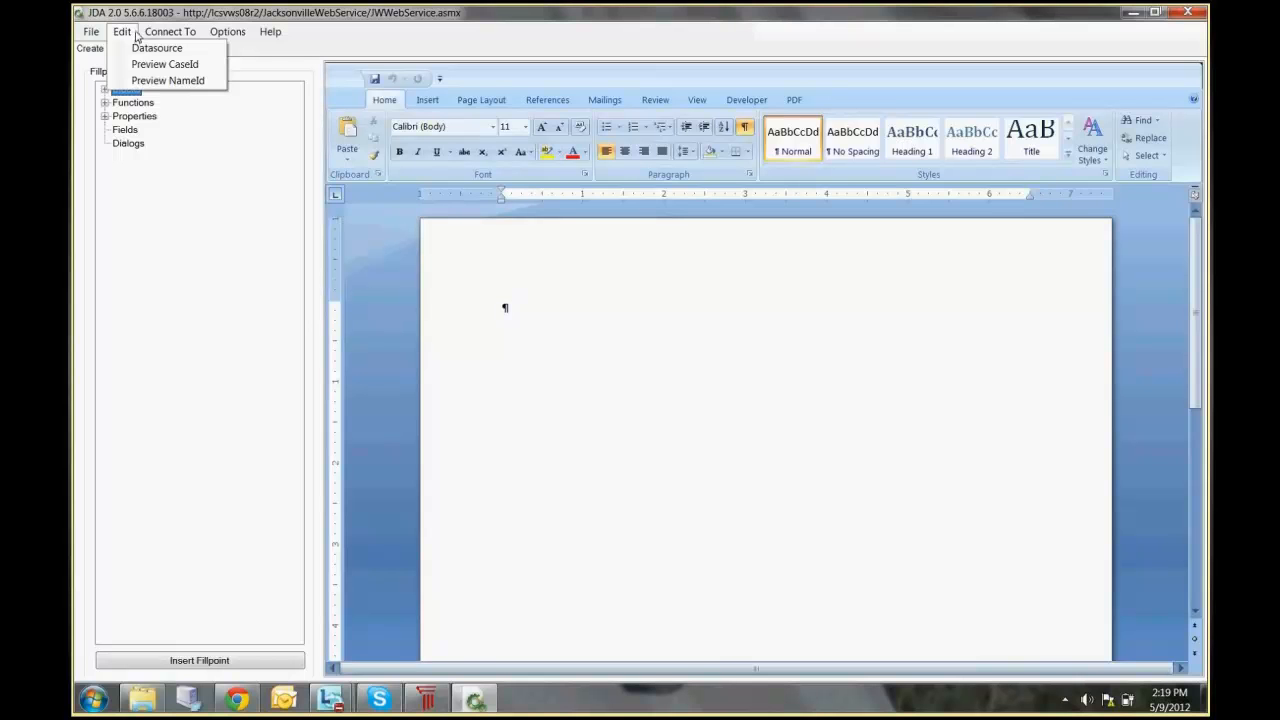
pyautogui.moveTo(226, 30)
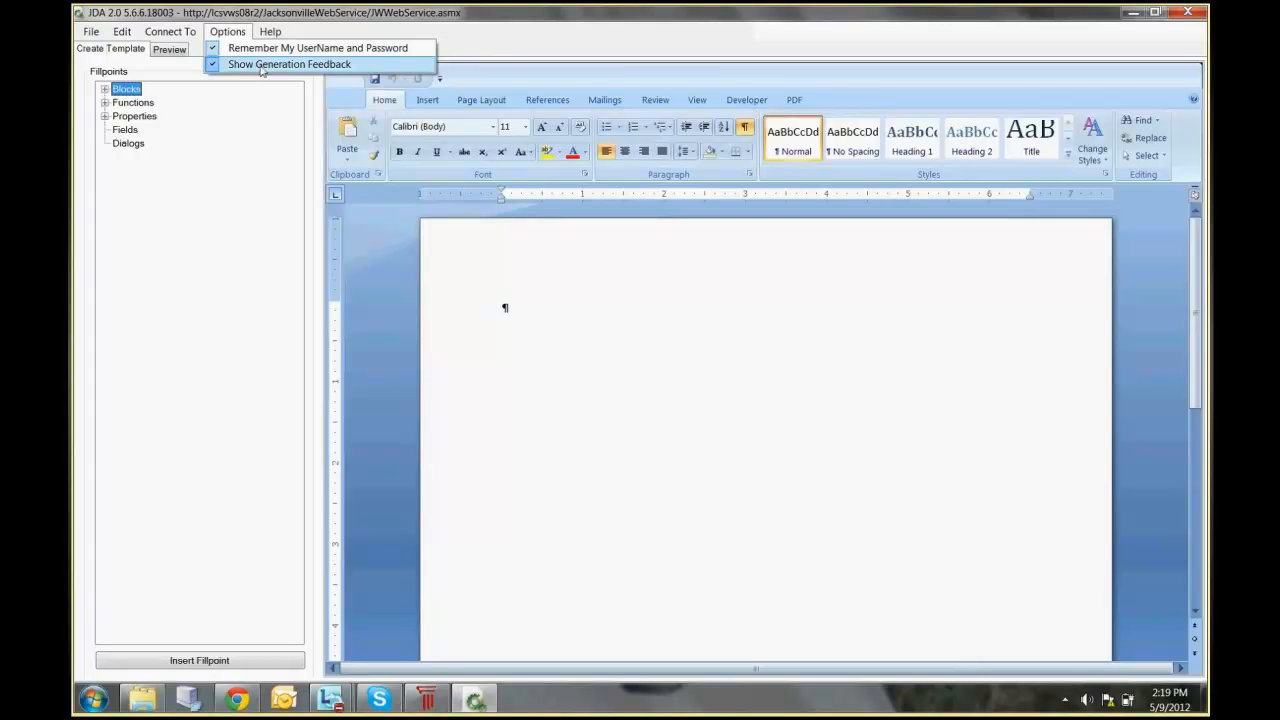
pyautogui.moveTo(274, 34)
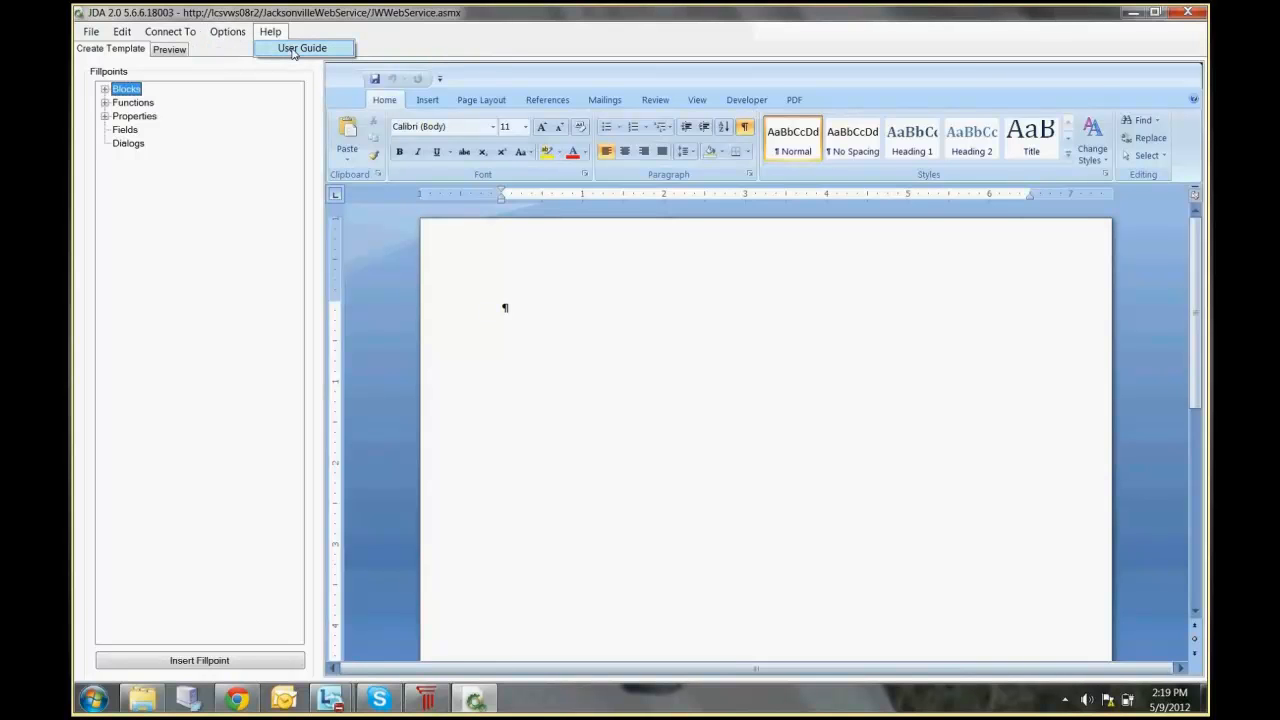
pyautogui.click(294, 54)
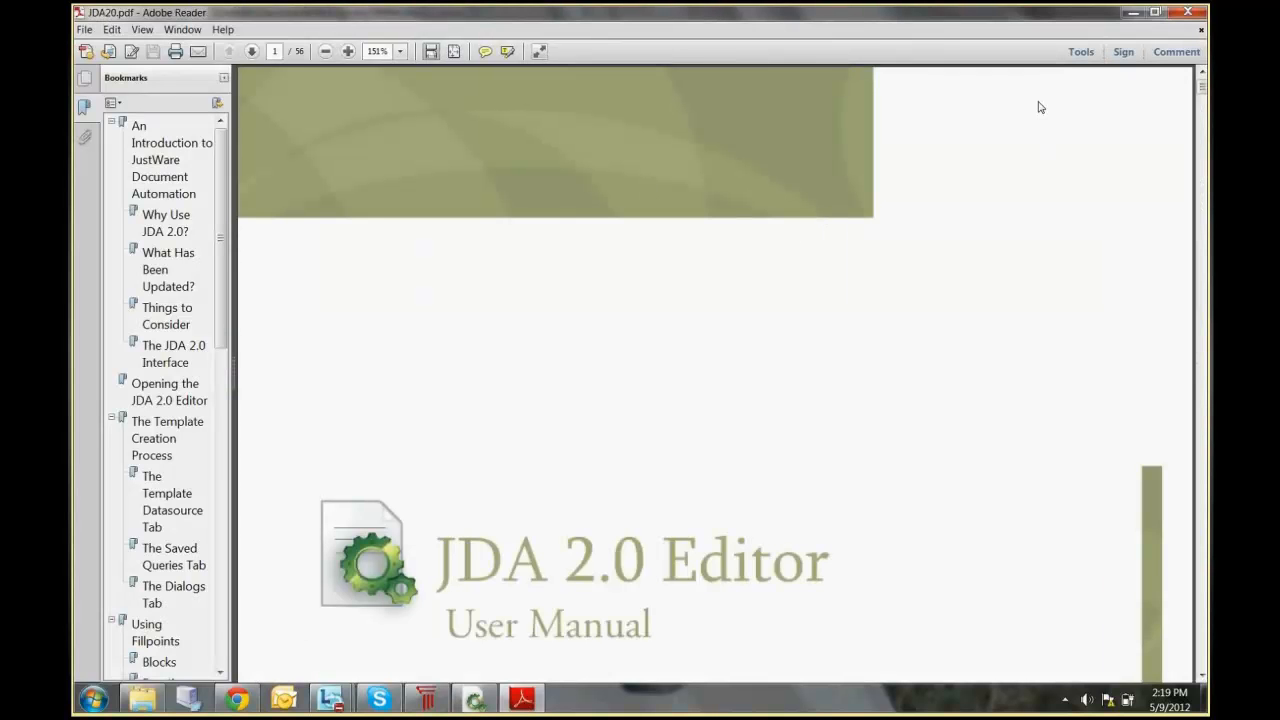
pyautogui.click(1134, 12)
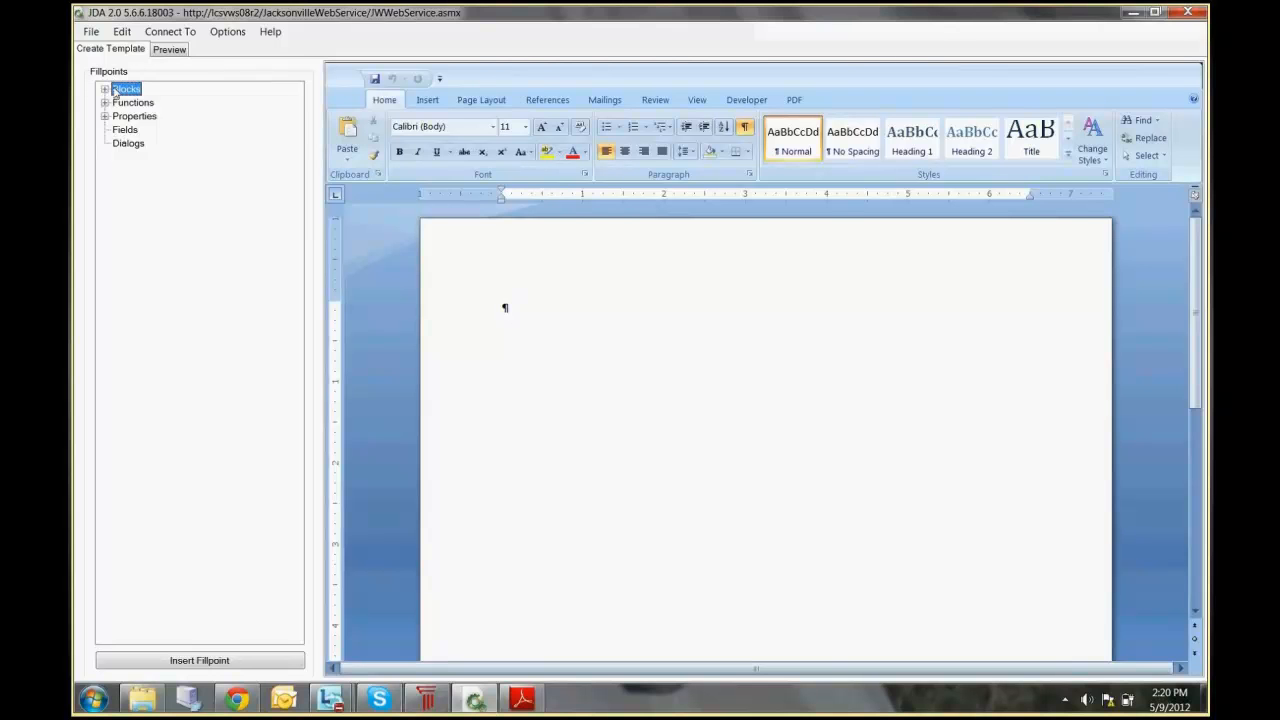
# Examine the Blocks, Functions and Properties fillpoints, including the entries under Field, Abbreviation and Character Casing.
pyautogui.click(105, 90)
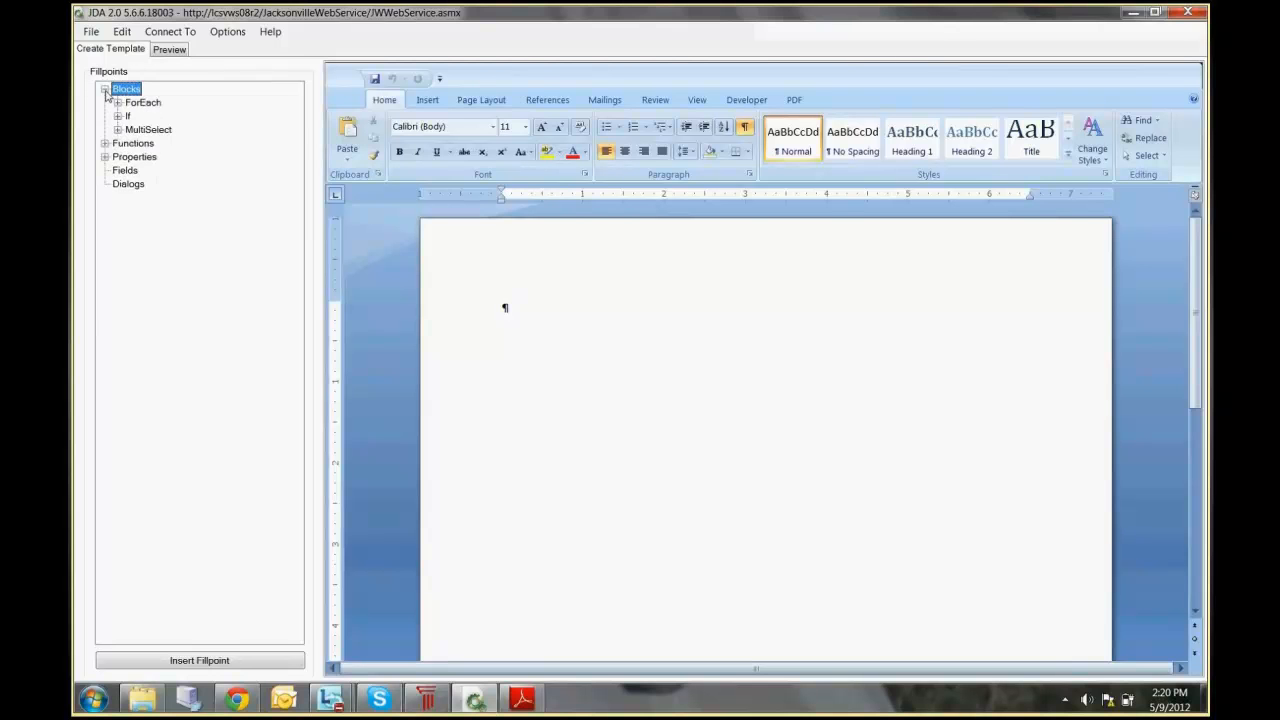
pyautogui.click(105, 144)
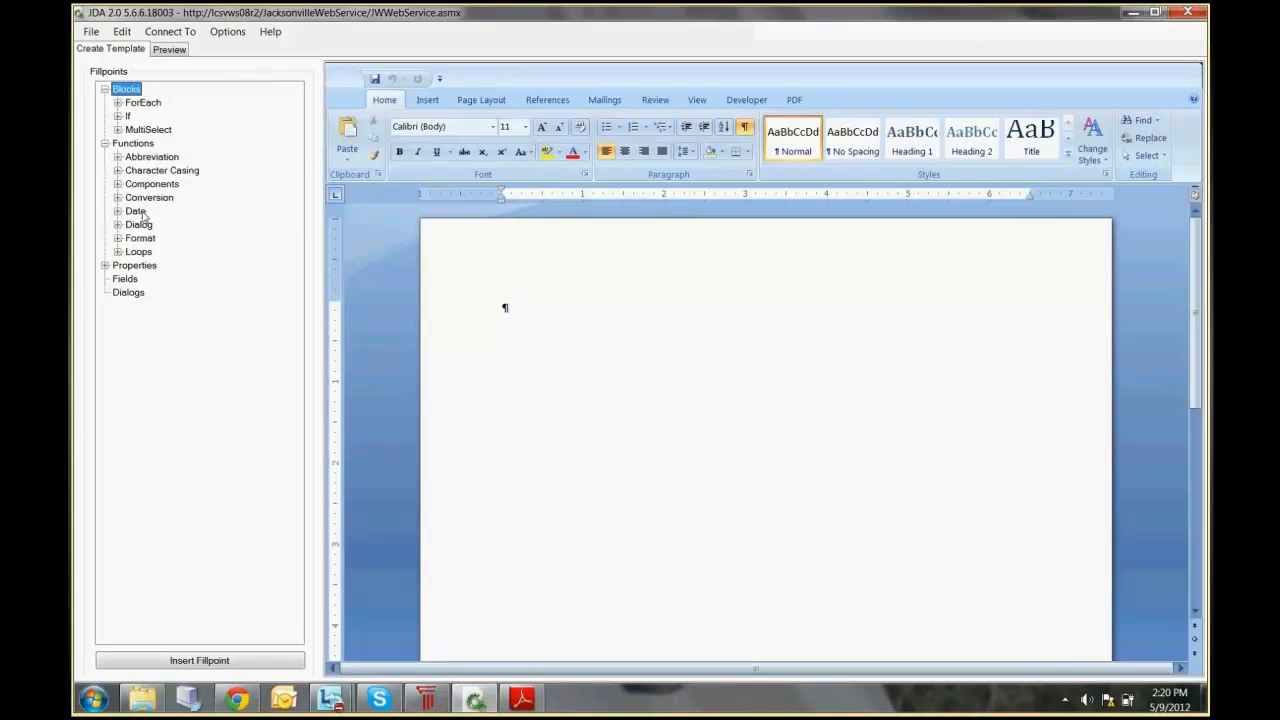
pyautogui.click(105, 265)
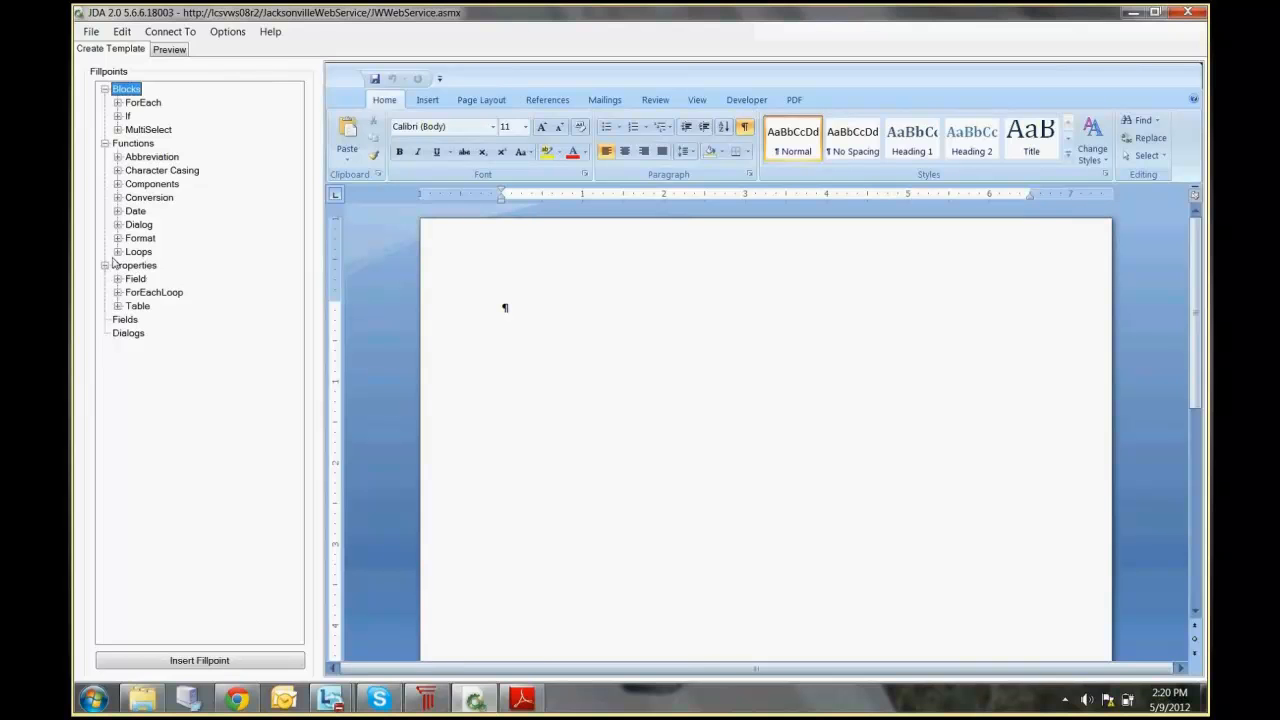
pyautogui.click(117, 279)
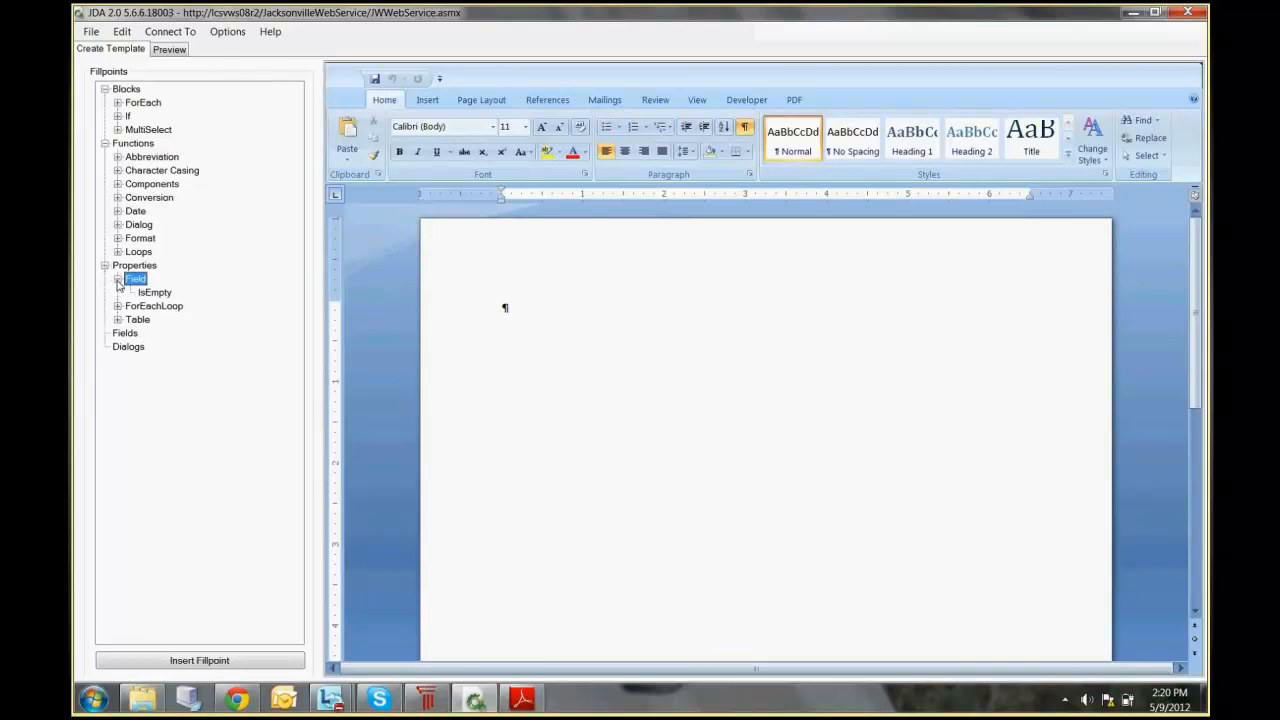
pyautogui.click(117, 280)
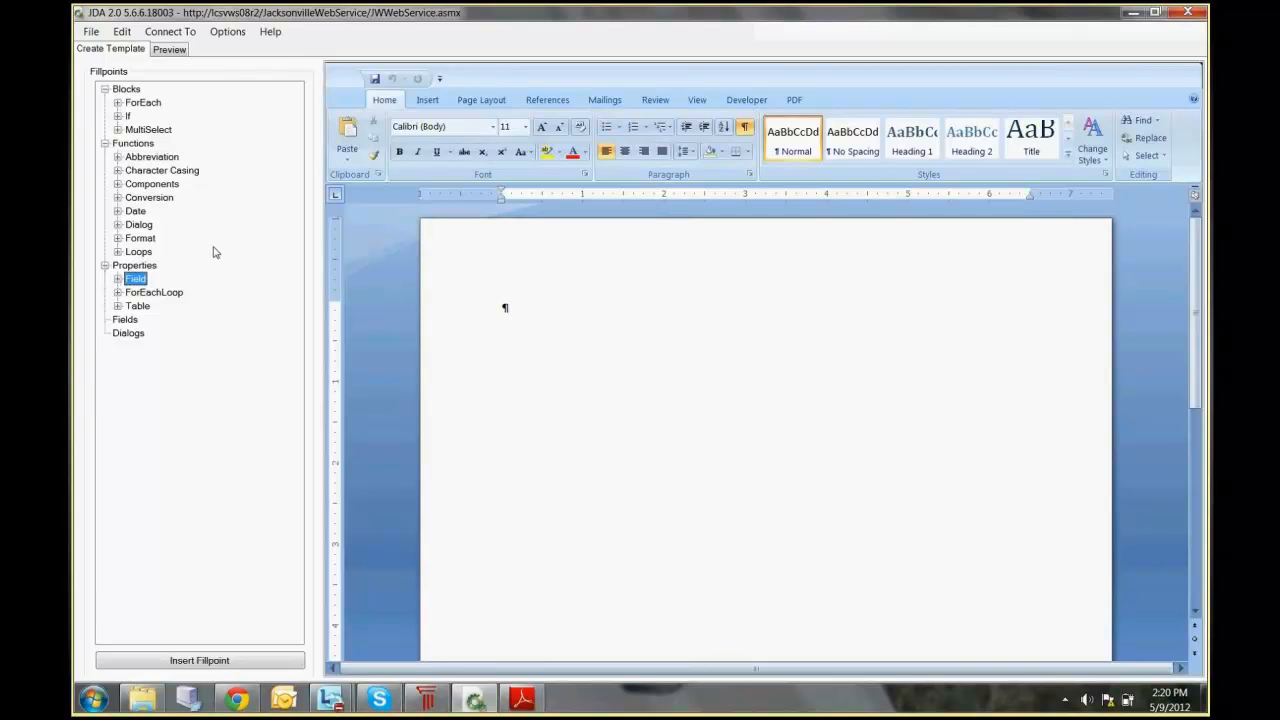
pyautogui.click(117, 159)
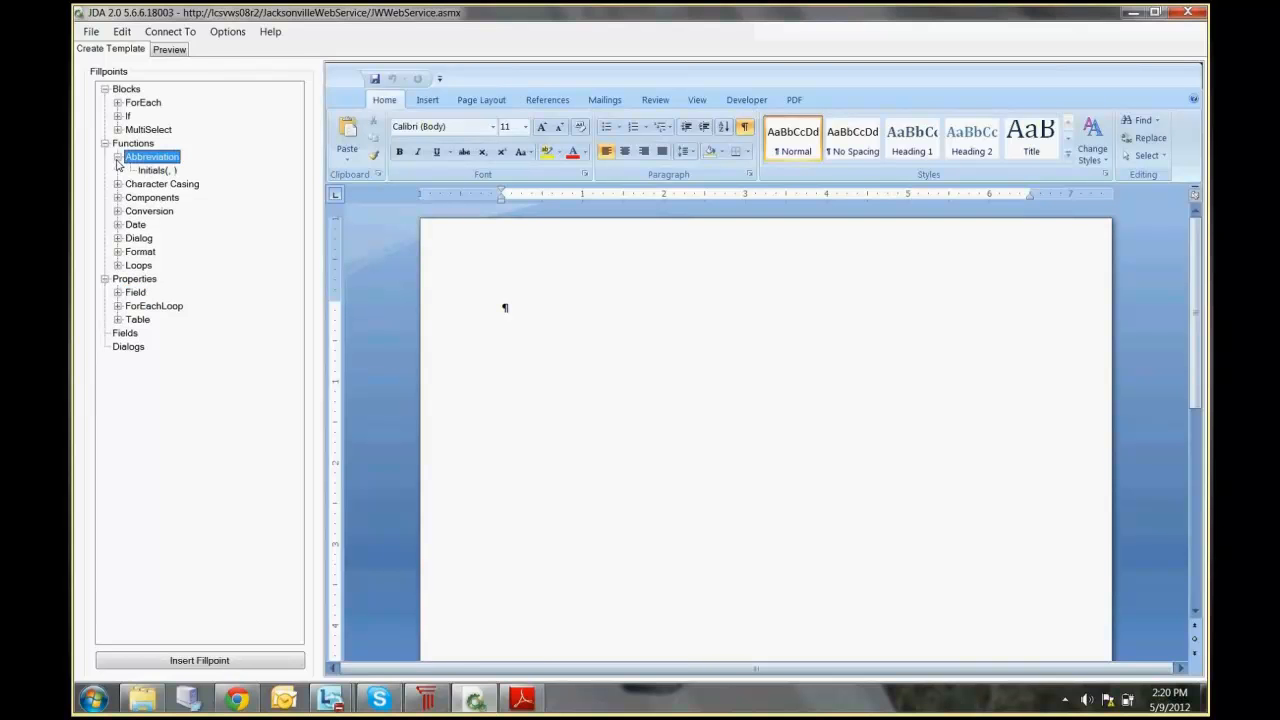
pyautogui.click(117, 158)
pyautogui.click(118, 172)
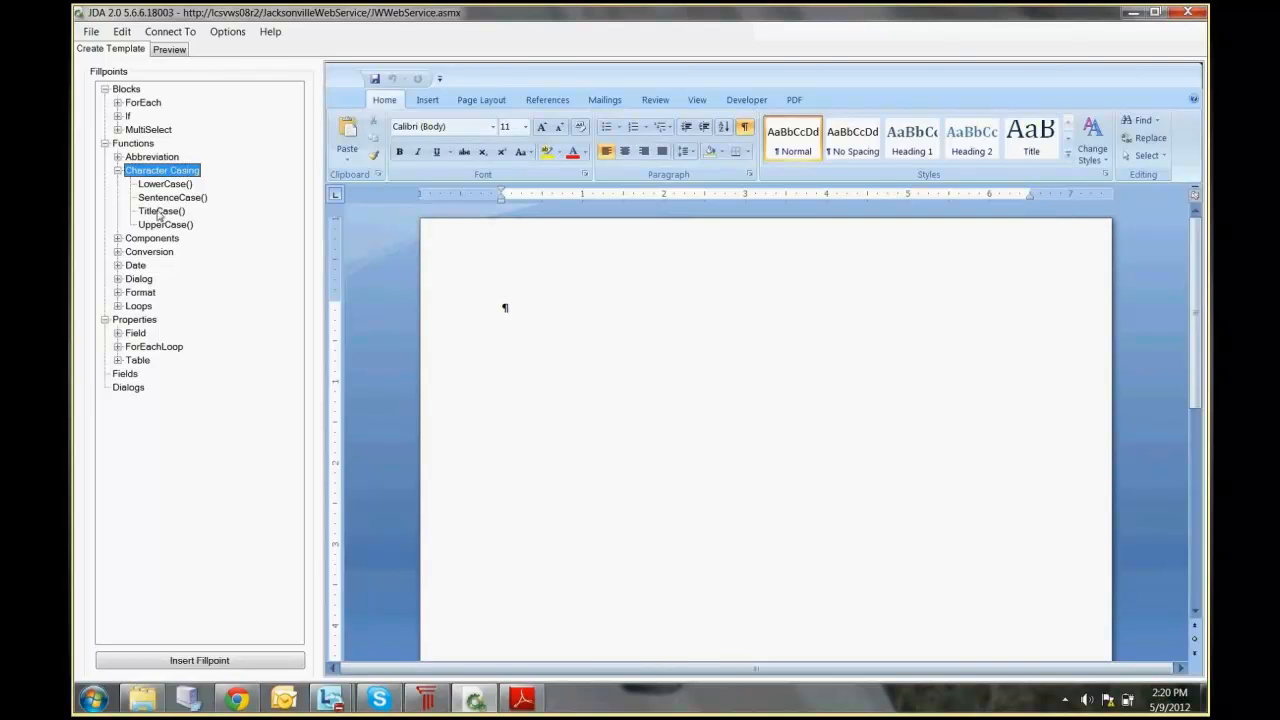
pyautogui.click(118, 170)
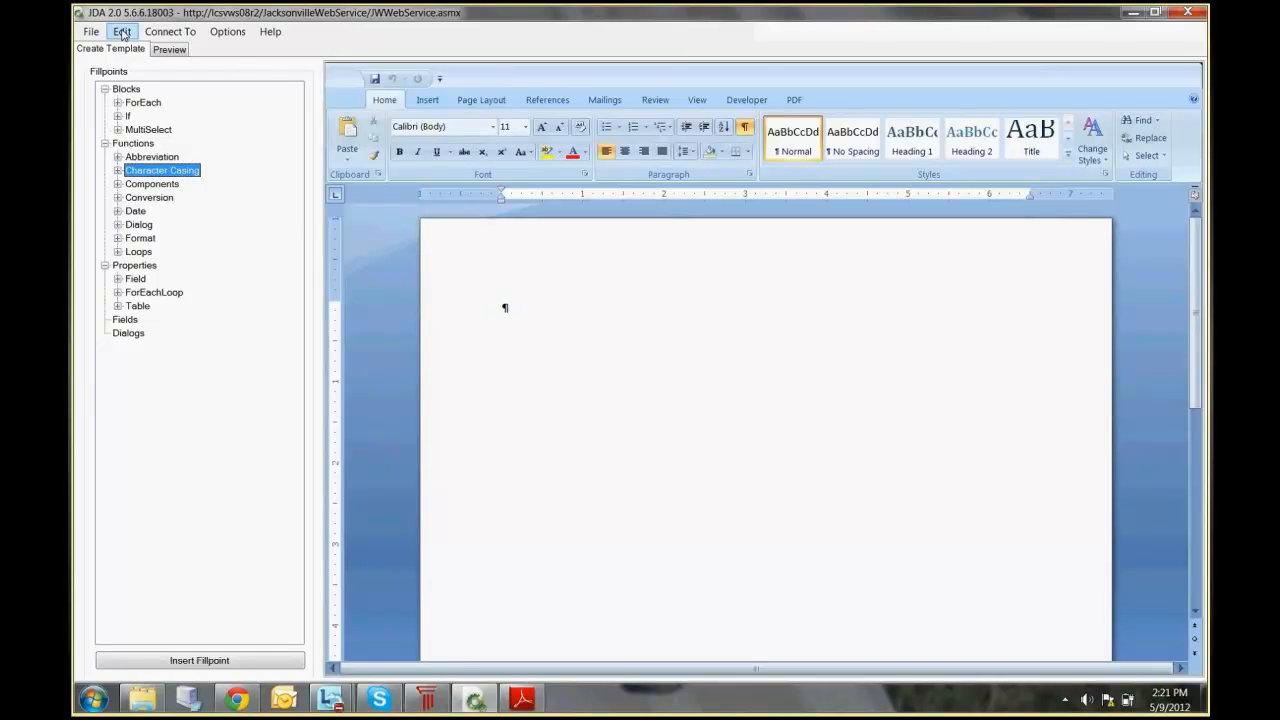
# Add the saved query JW_AllCourtEvents to the template's datasource.
pyautogui.click(122, 33)
pyautogui.click(156, 48)
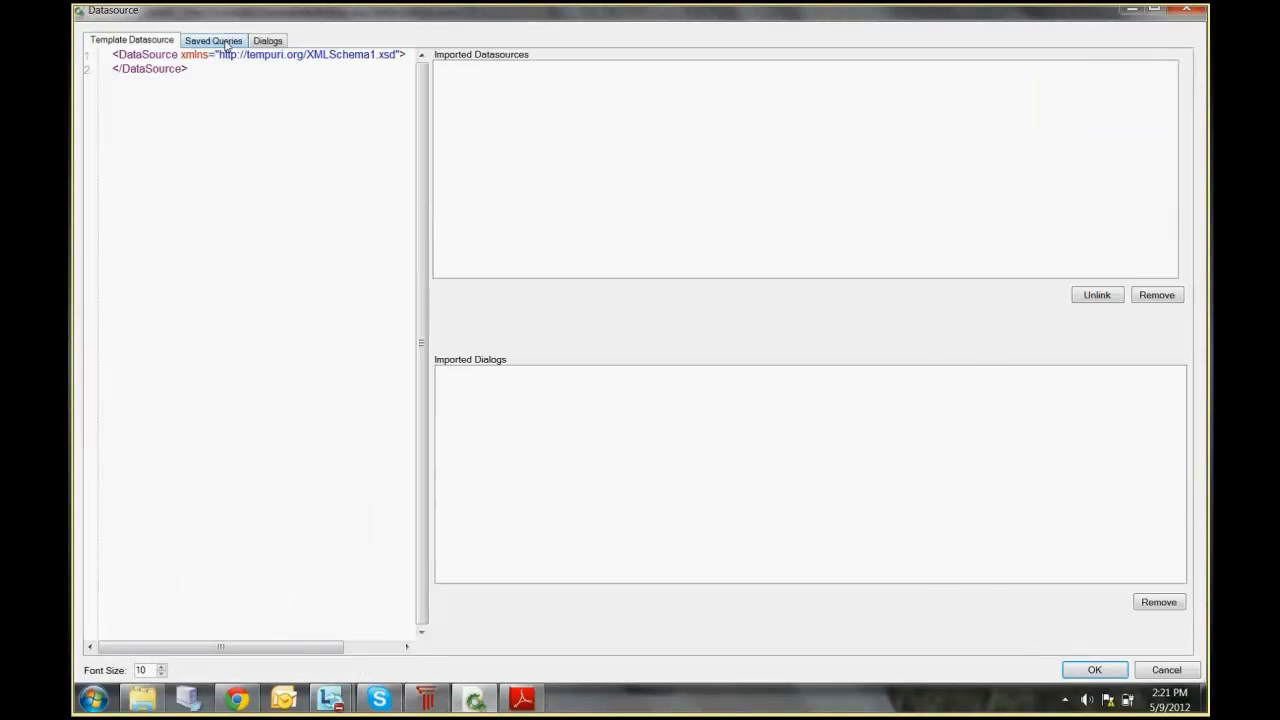
pyautogui.click(226, 44)
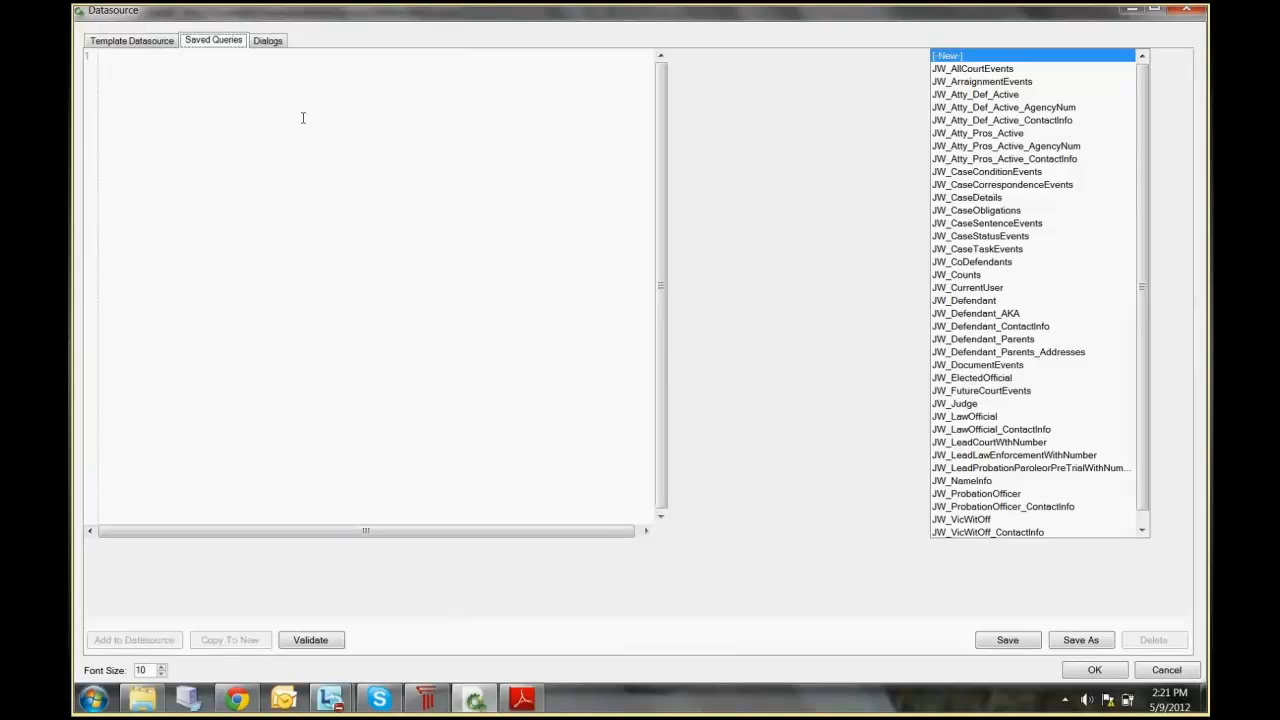
pyautogui.click(968, 70)
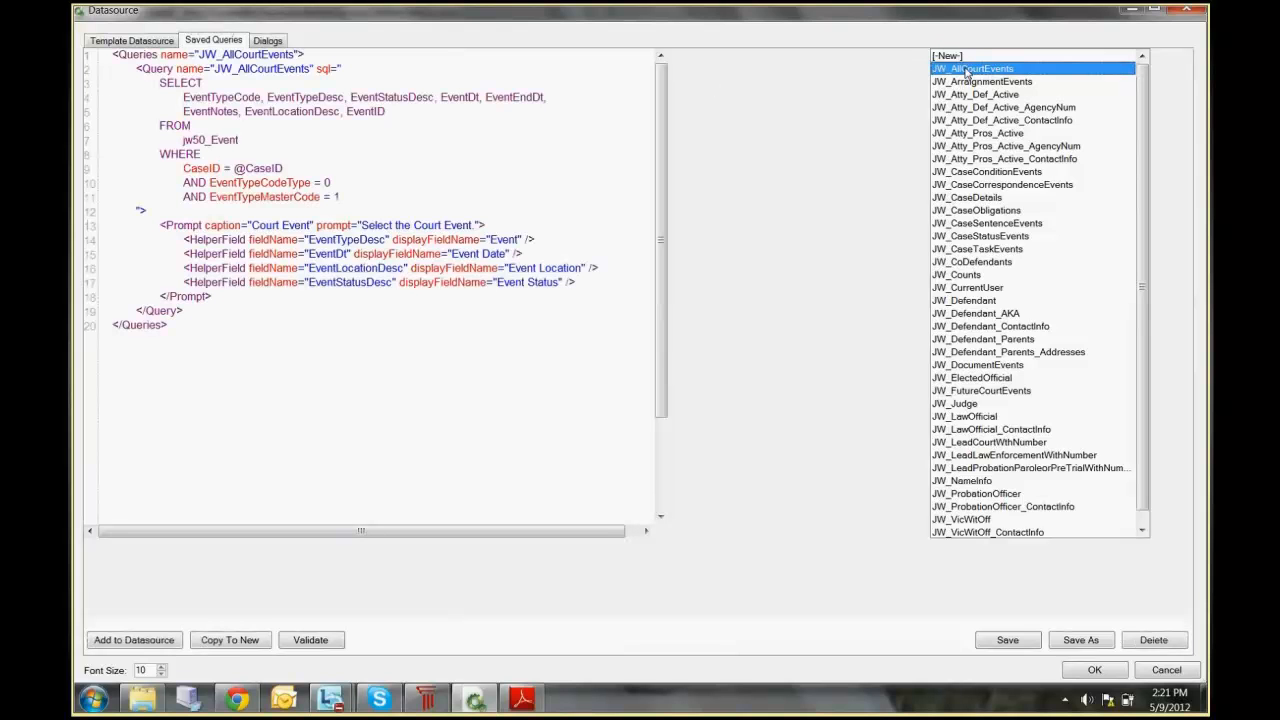
pyautogui.click(157, 642)
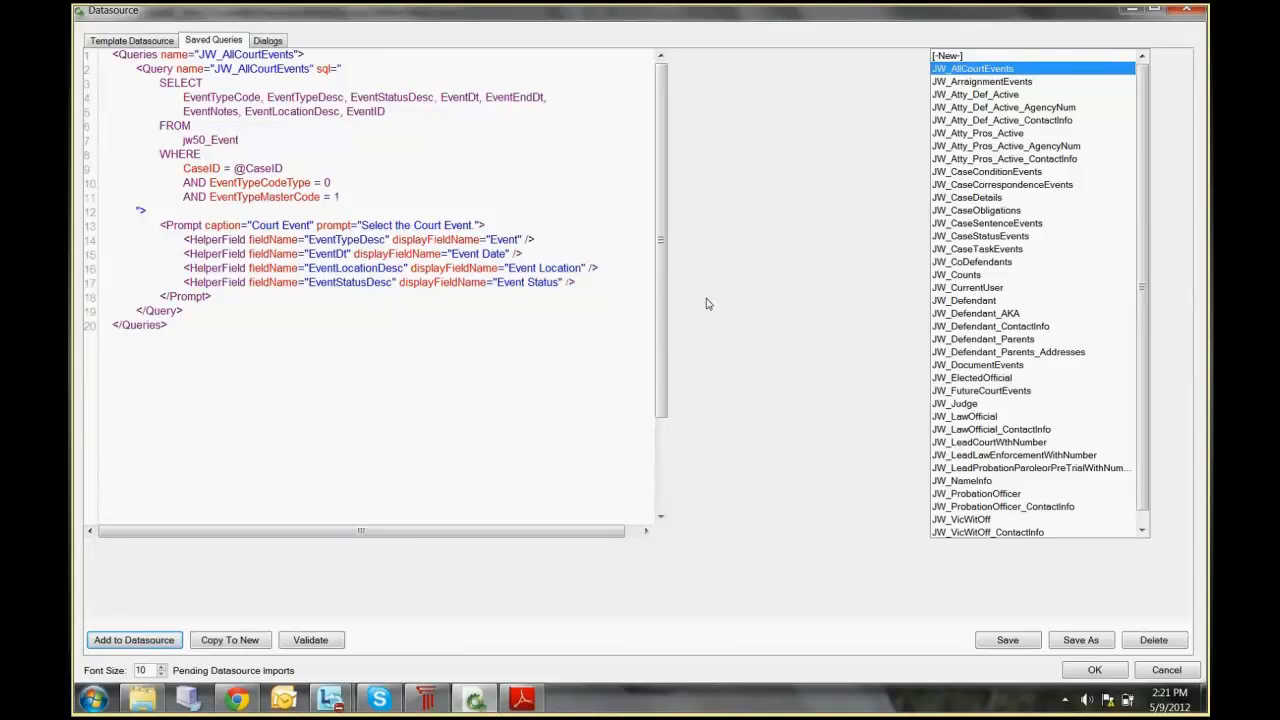
# View the saved queries JW_Atty_Pros_Active and JW_CaseDetails, highlighting the list of selected fields in JW_CaseDetails.
pyautogui.click(966, 136)
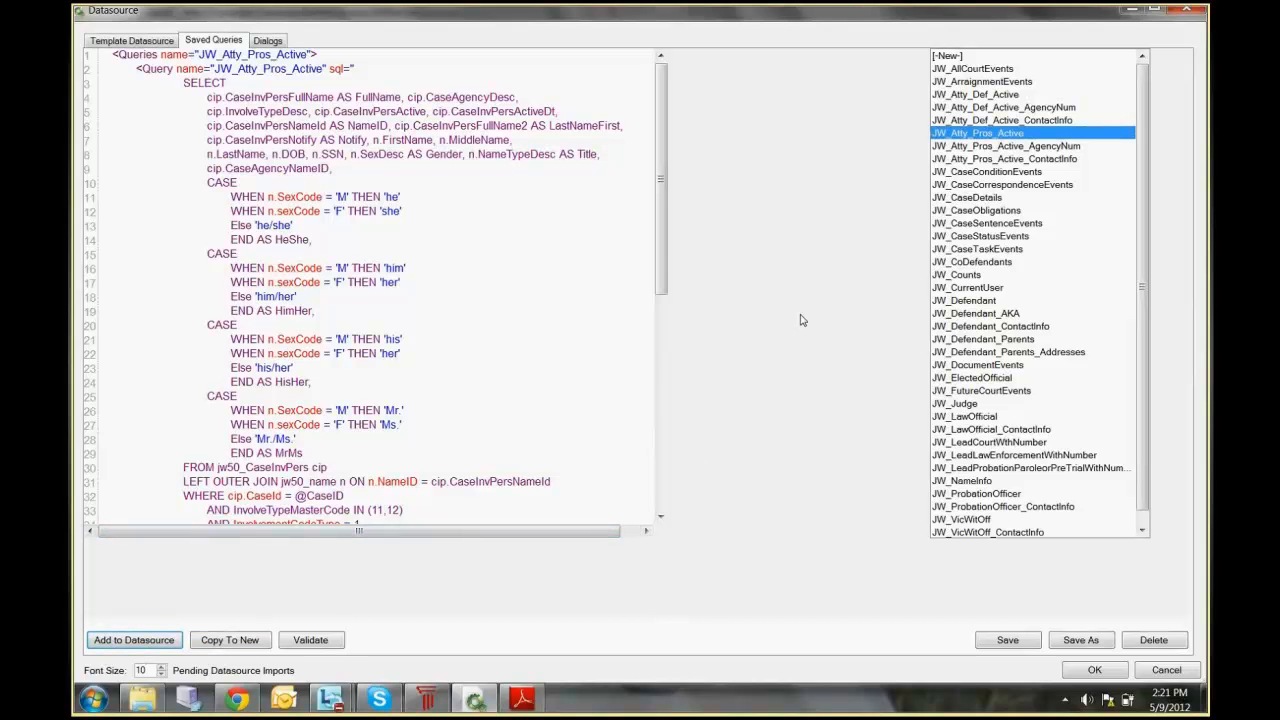
pyautogui.click(966, 199)
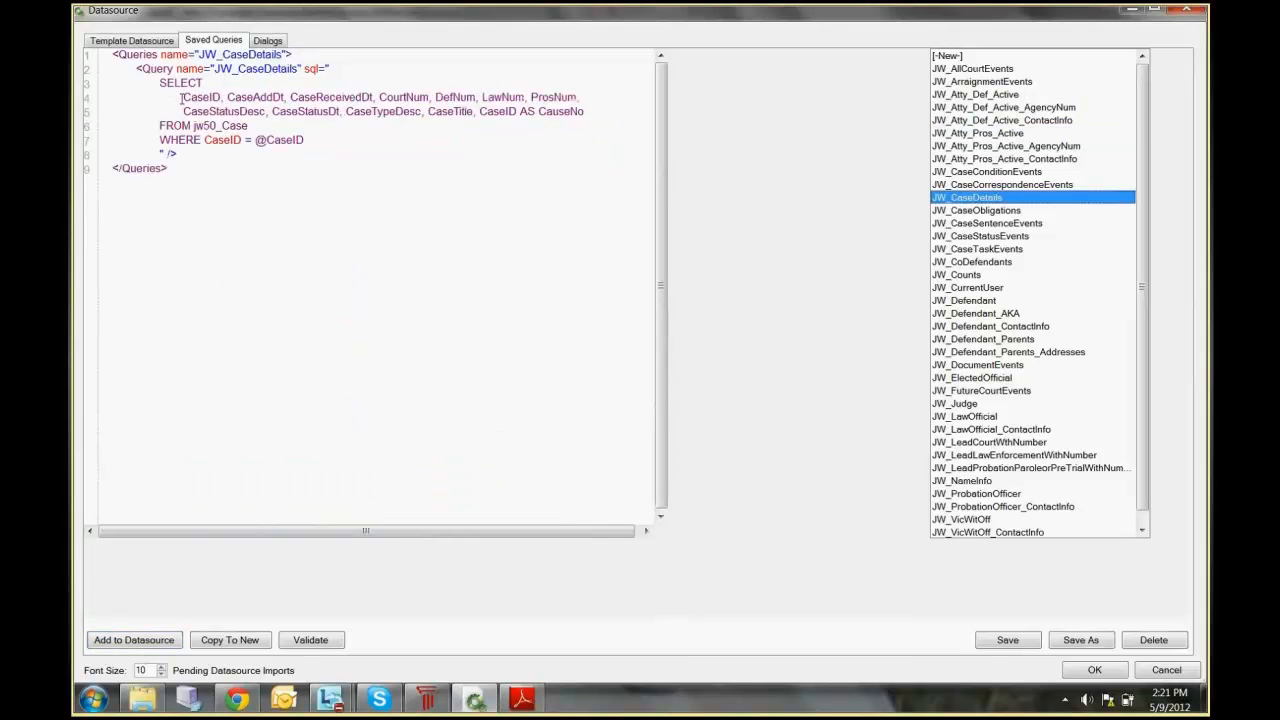
pyautogui.moveTo(182, 97); pyautogui.dragTo(582, 112)
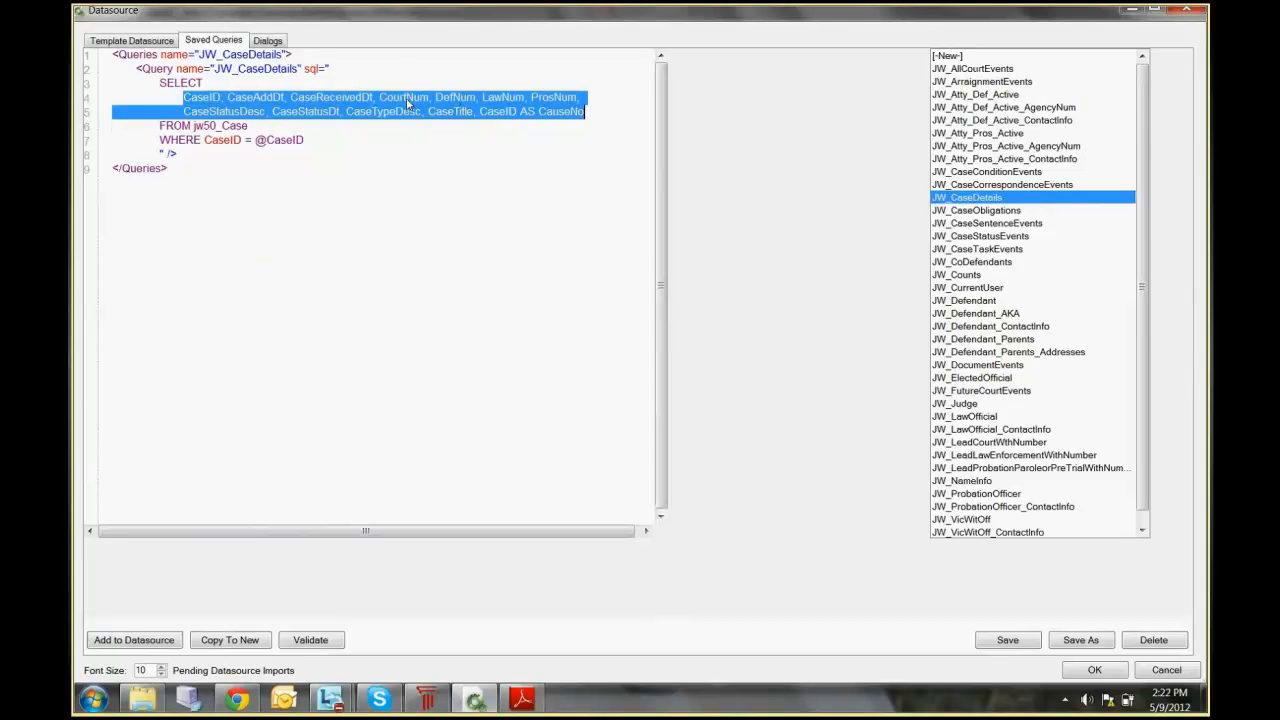
# Add the saved queries JW_CaseDetails and JW_Counts to the template's datasource.
pyautogui.click(128, 640)
pyautogui.click(960, 275)
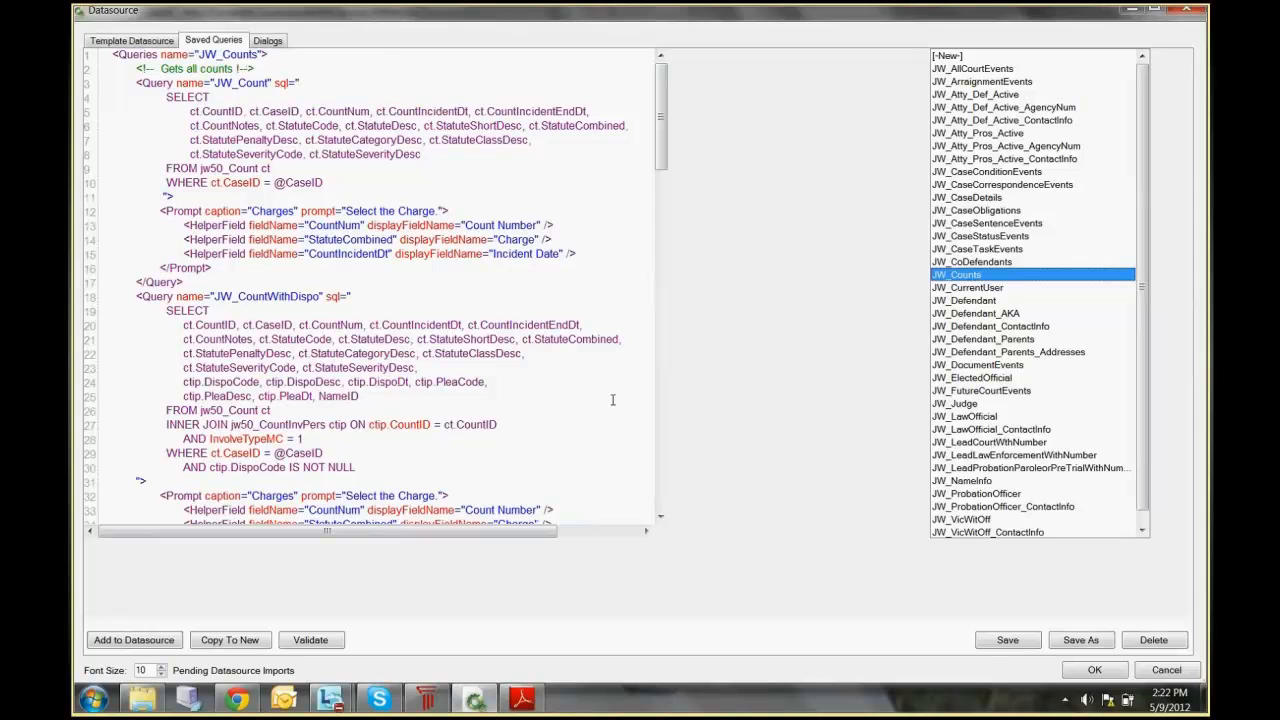
pyautogui.click(136, 641)
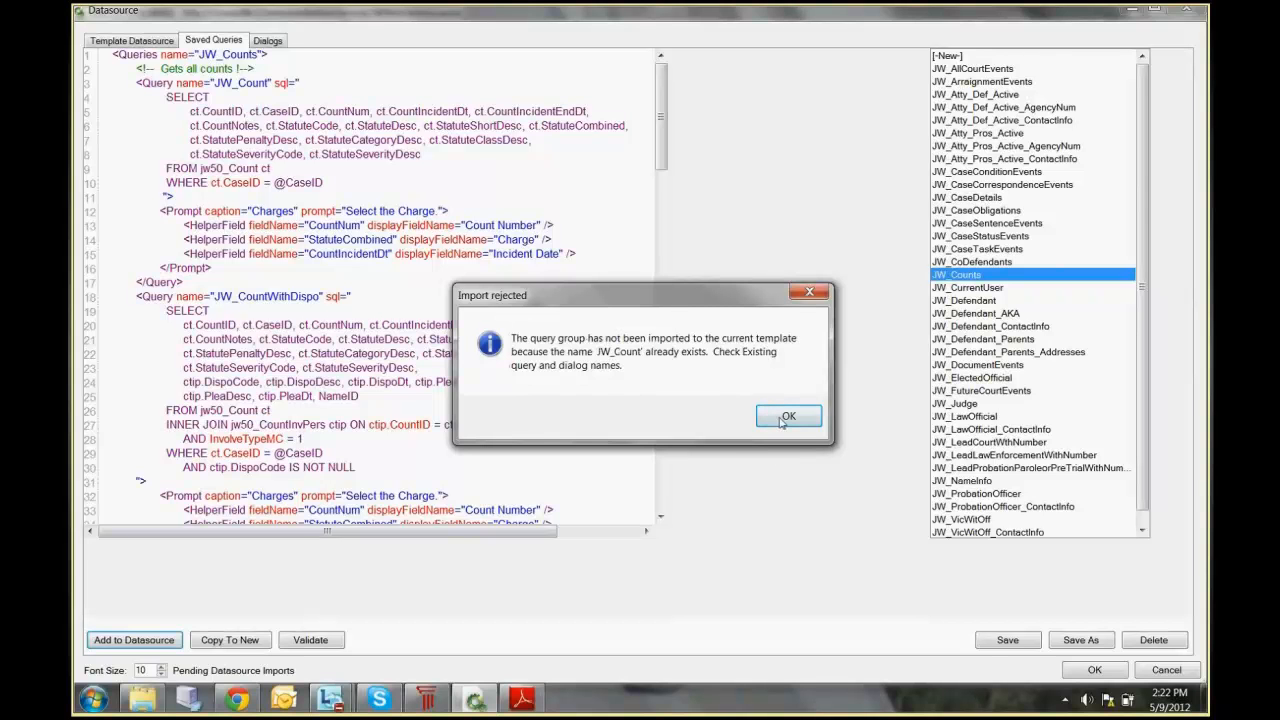
pyautogui.click(787, 416)
# Add JW_Defendant, JW_VicWitOff and JW_VicWitOff_ContactInfo to the datasource, view JW_ElectedOfficial, and accept the datasource changes.
pyautogui.click(937, 301)
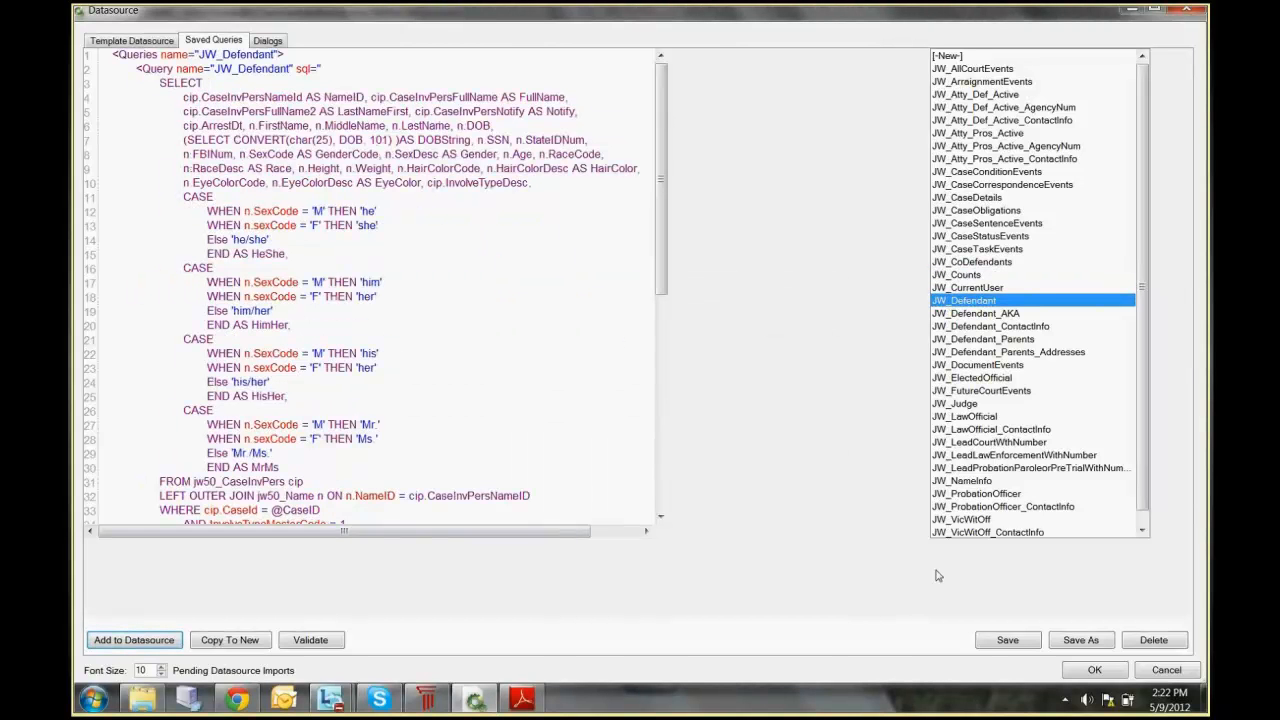
pyautogui.click(945, 519)
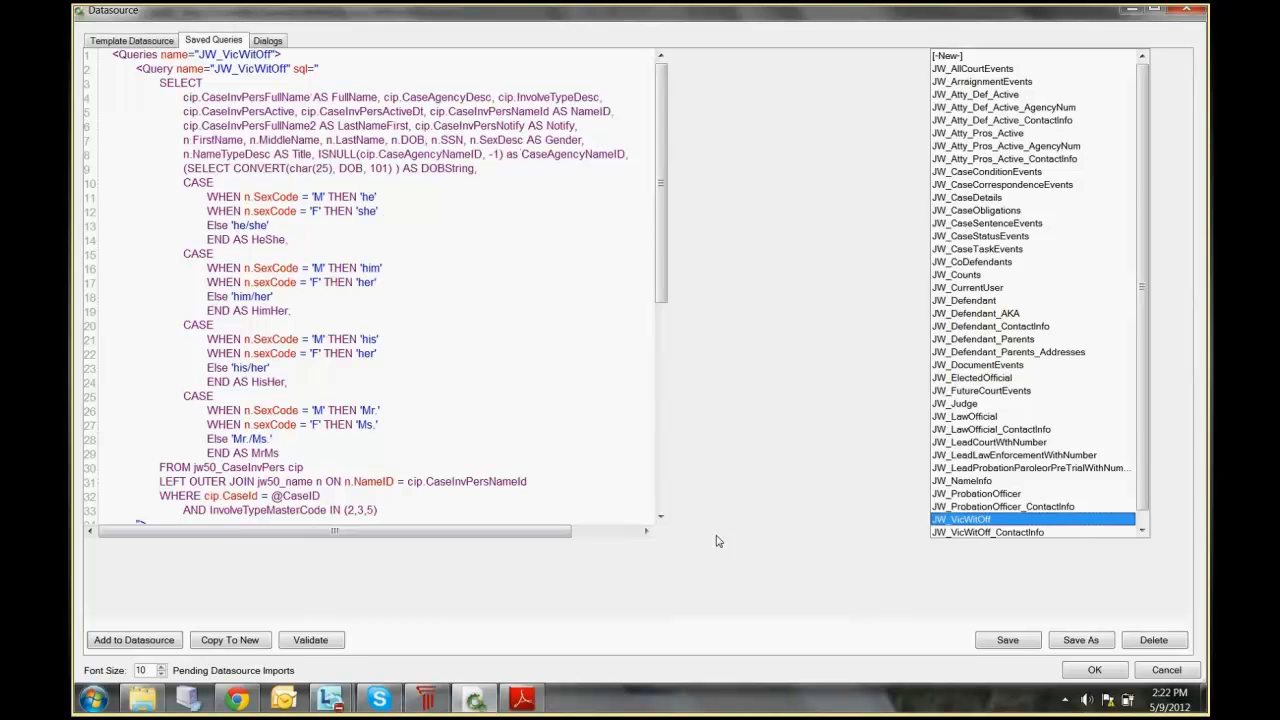
pyautogui.click(134, 640)
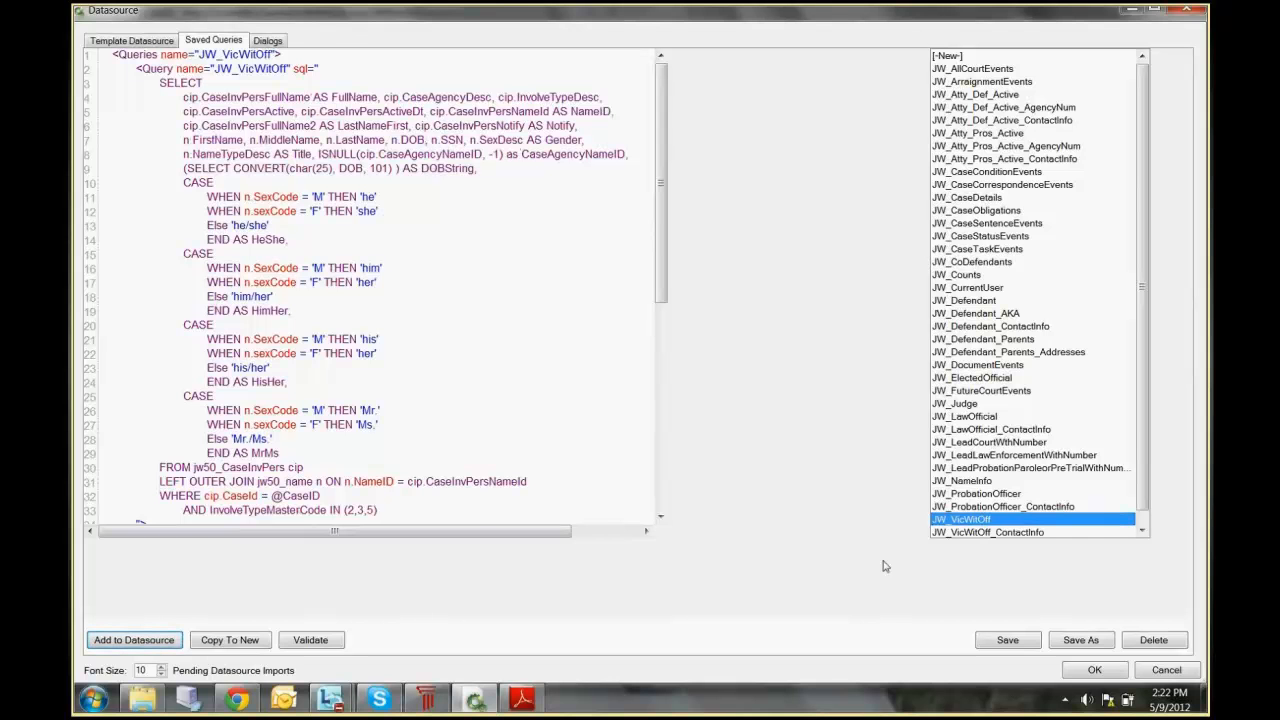
pyautogui.click(980, 533)
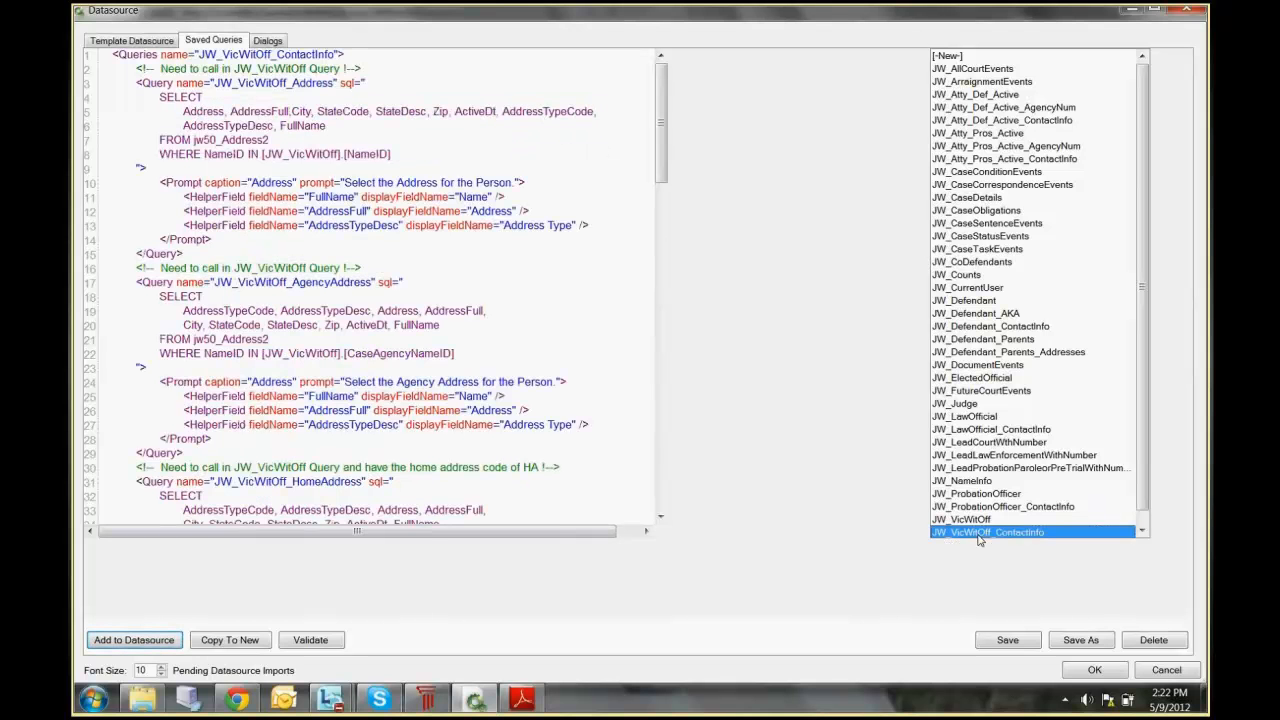
pyautogui.click(956, 378)
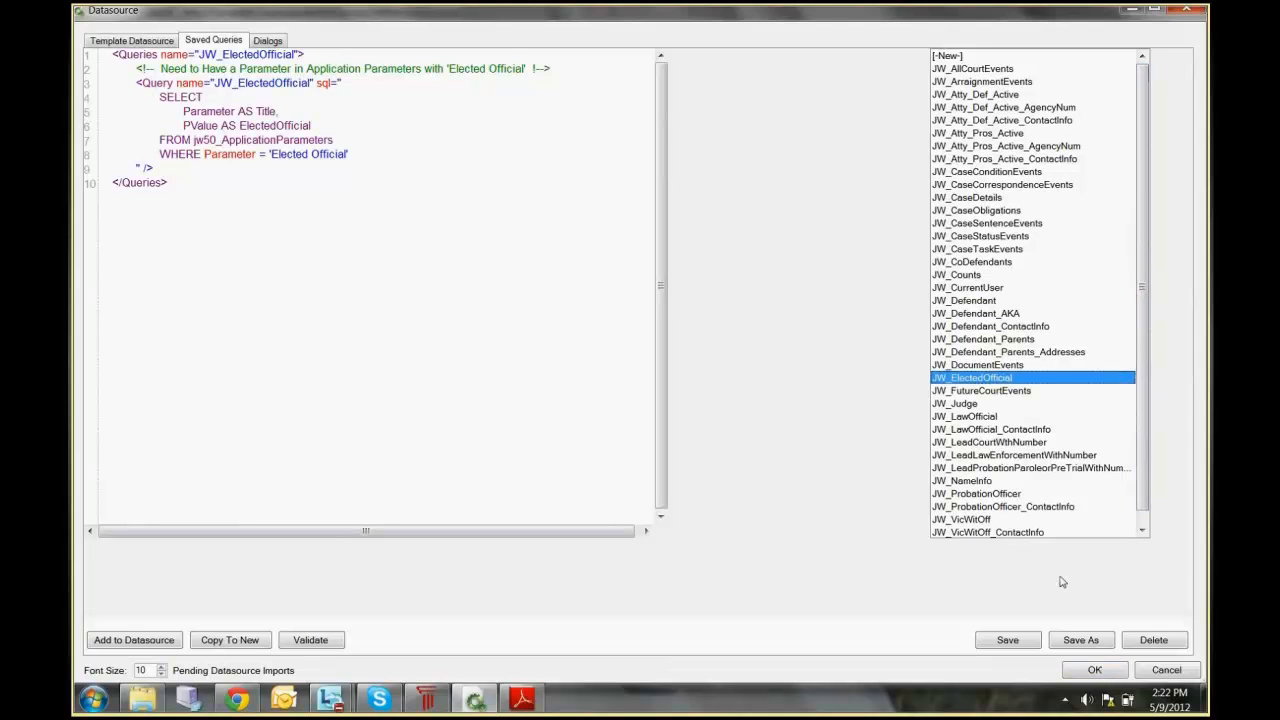
pyautogui.click(1094, 671)
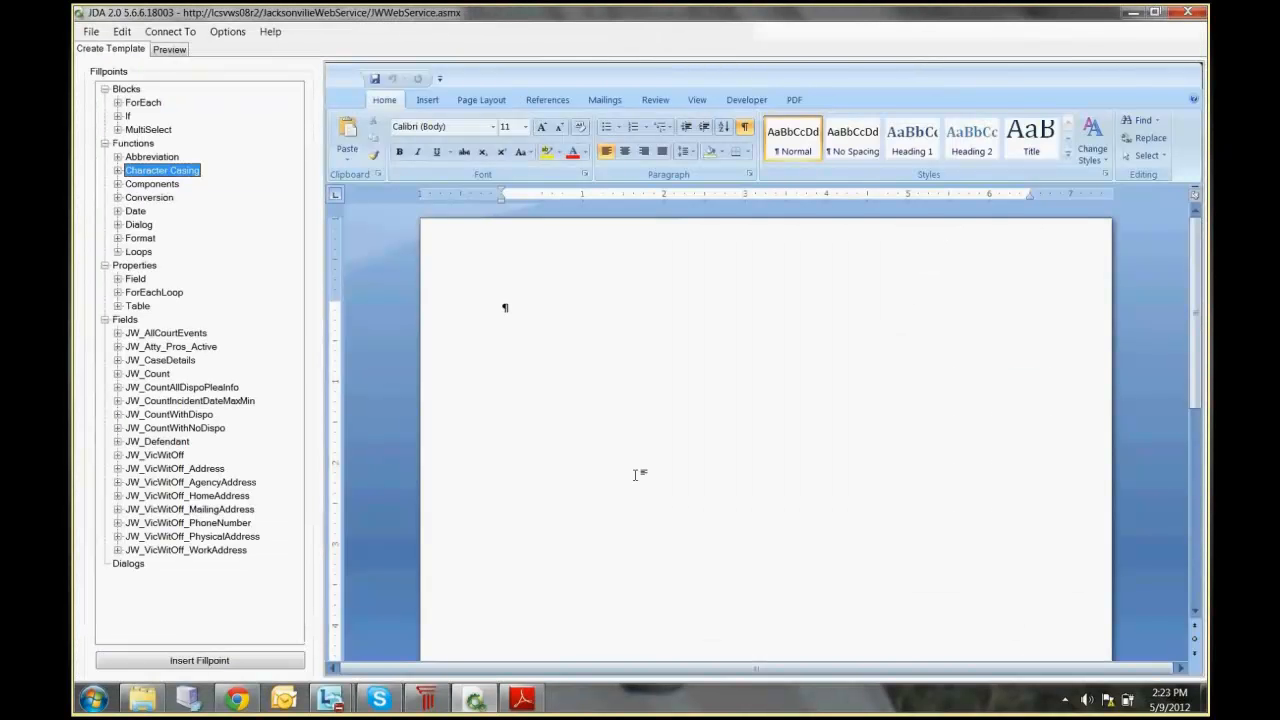
# Insert the EventDt field of JW_AllCourtEvents into the document, preview the result, and return to the template.
pyautogui.click(117, 333)
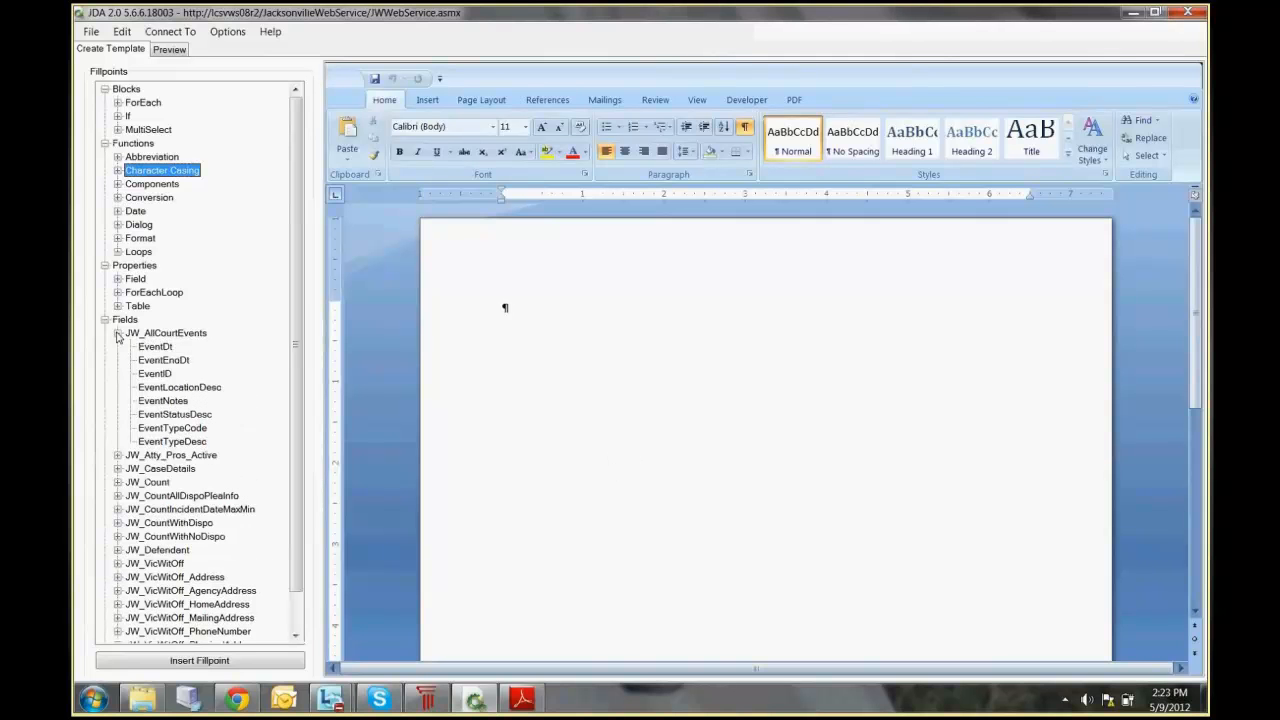
pyautogui.click(155, 346)
pyautogui.click(231, 662)
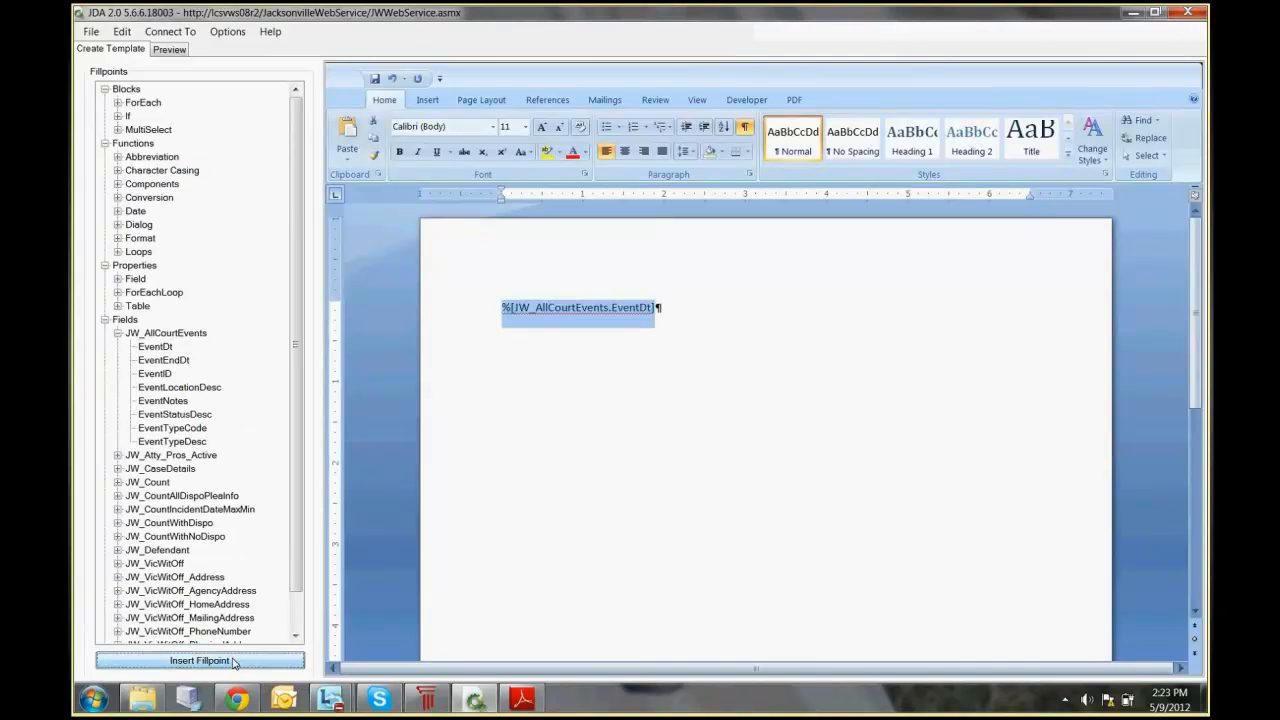
pyautogui.click(608, 390)
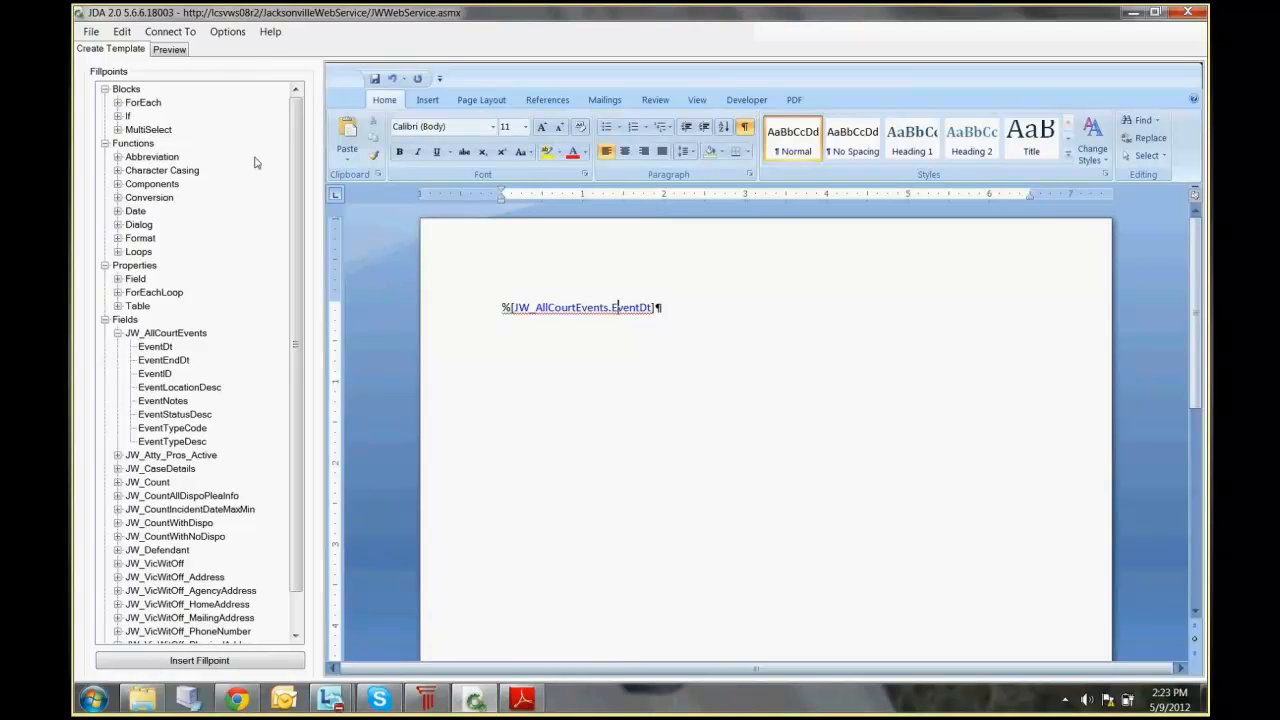
pyautogui.click(168, 50)
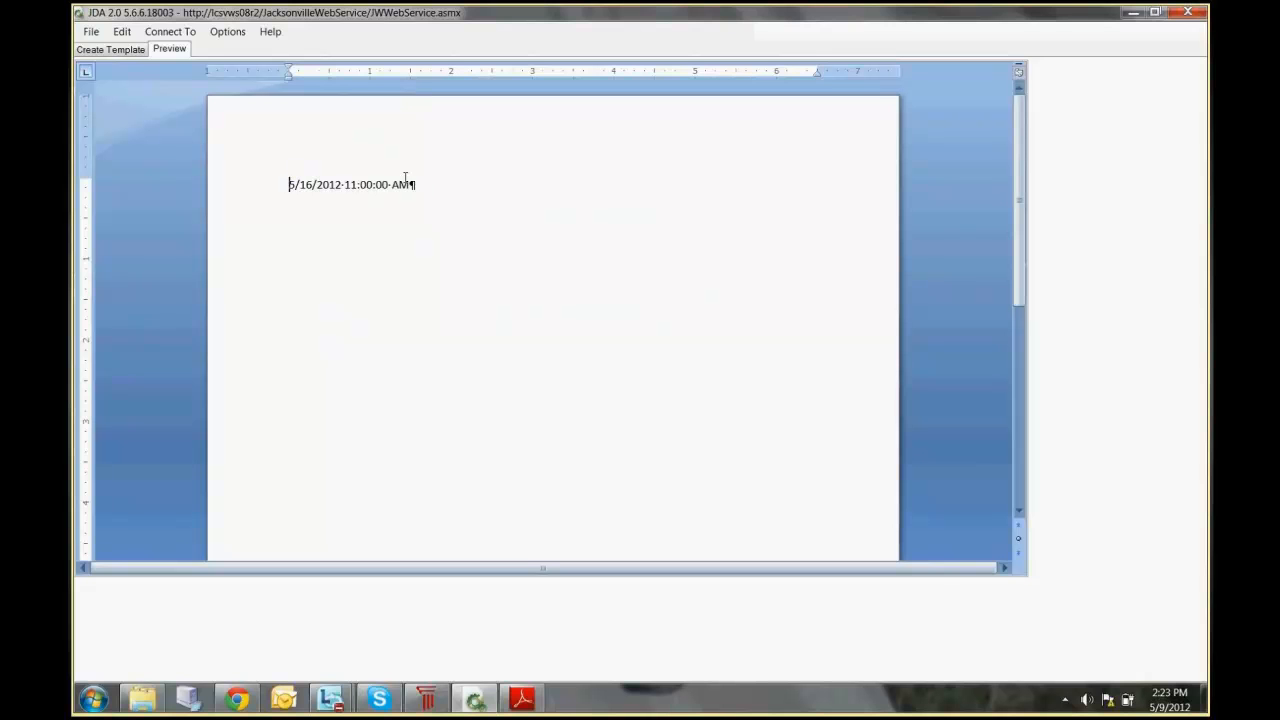
pyautogui.click(124, 49)
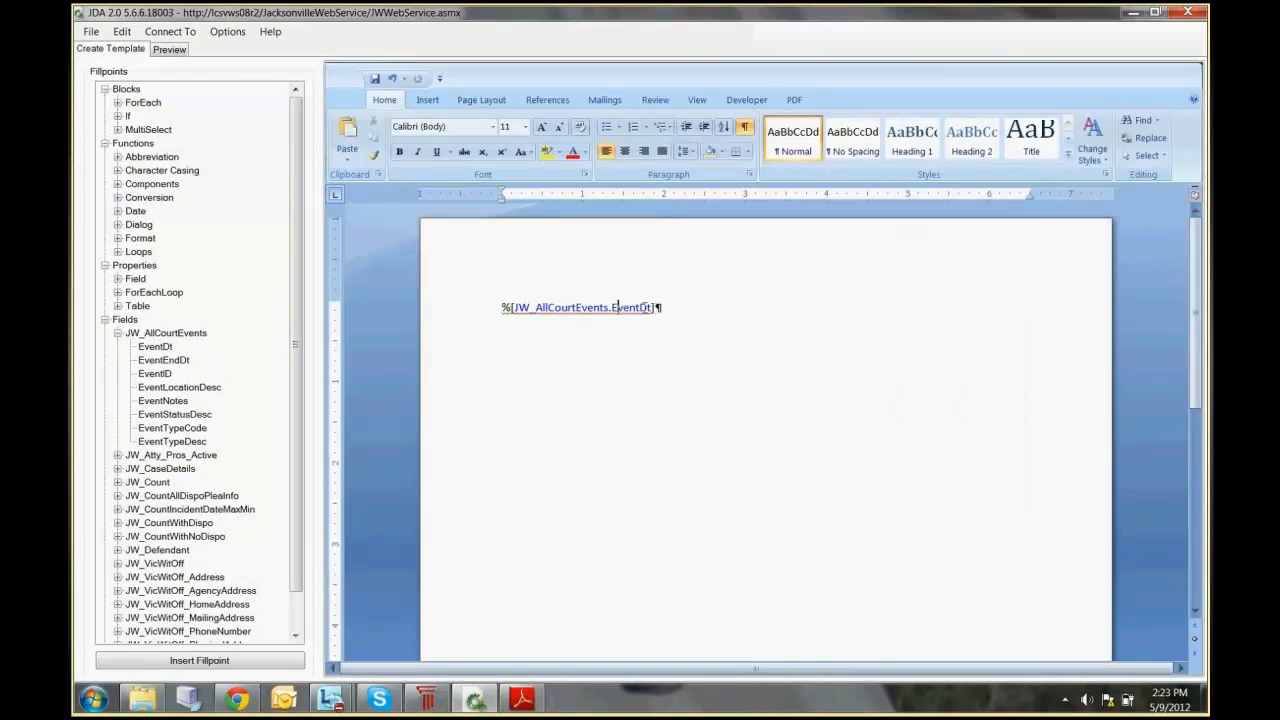
# Replace the inserted fillpoint with a FormatDate function that takes JW_AllCourtEvents.EventDt as its first parameter.
pyautogui.moveTo(657, 305); pyautogui.dragTo(275, 291)
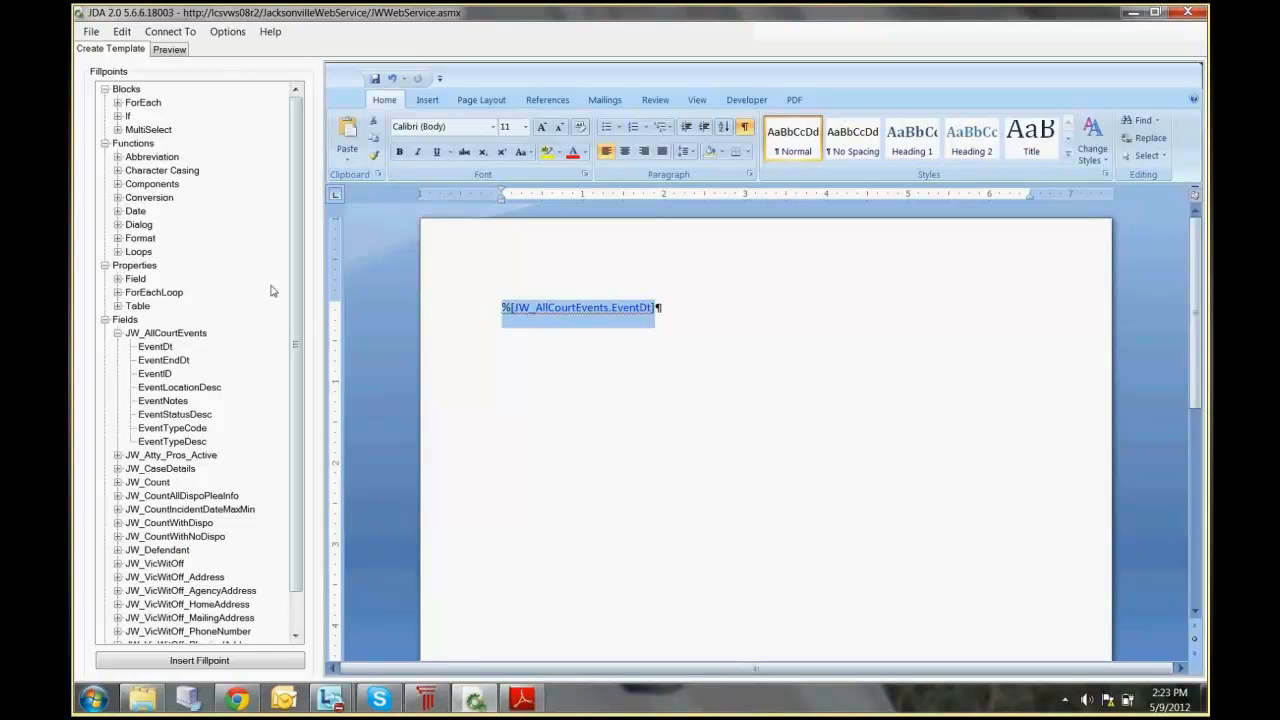
pyautogui.click(118, 212)
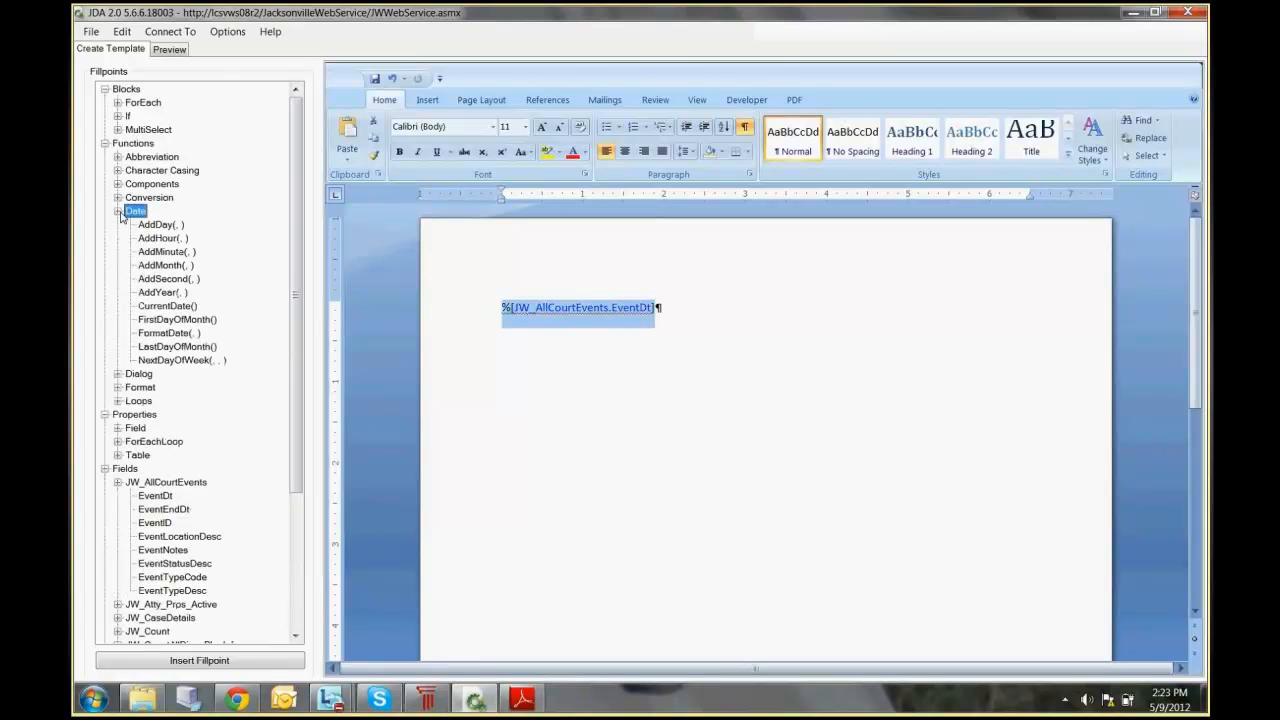
pyautogui.doubleClick(181, 335)
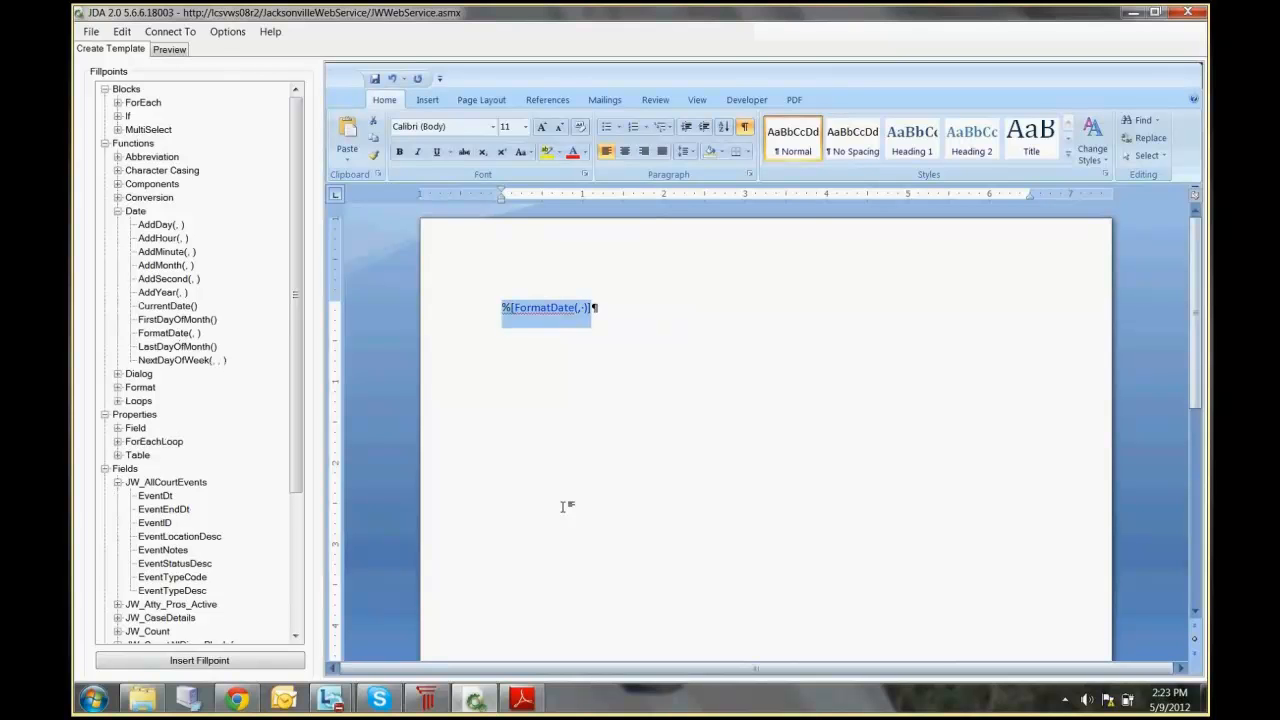
pyautogui.click(578, 310)
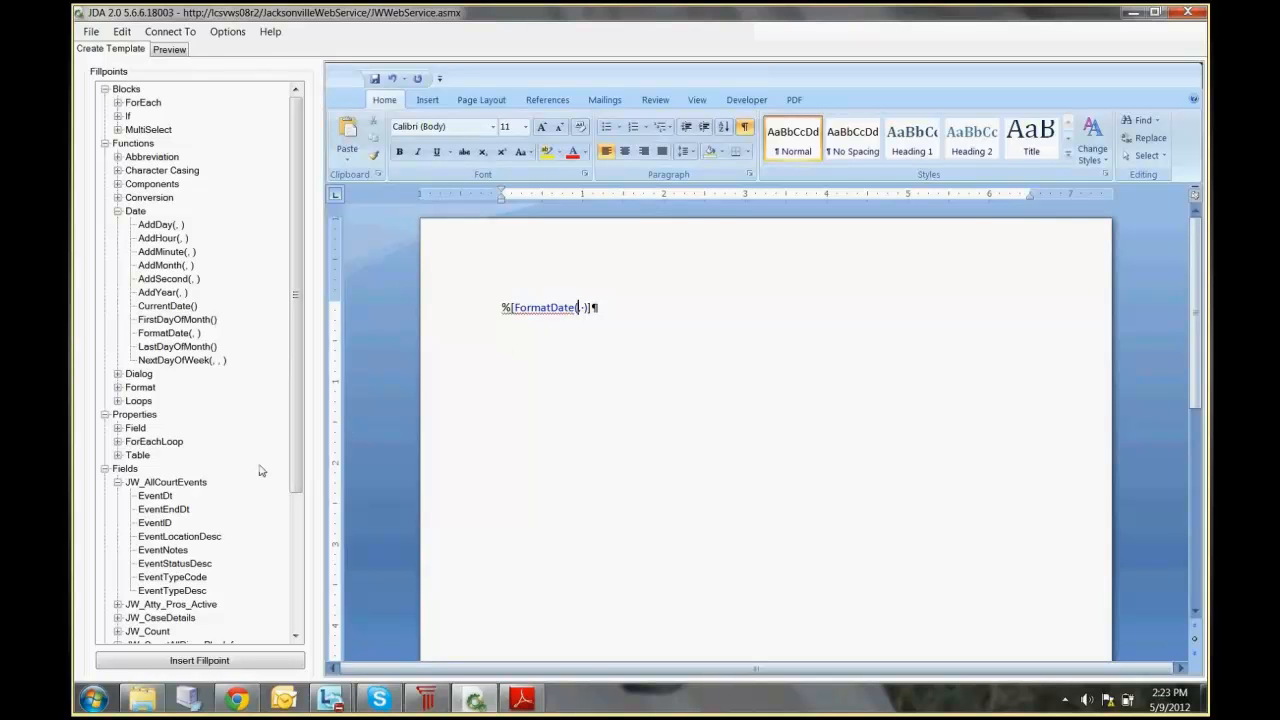
pyautogui.click(150, 496)
pyautogui.click(229, 661)
pyautogui.click(719, 410)
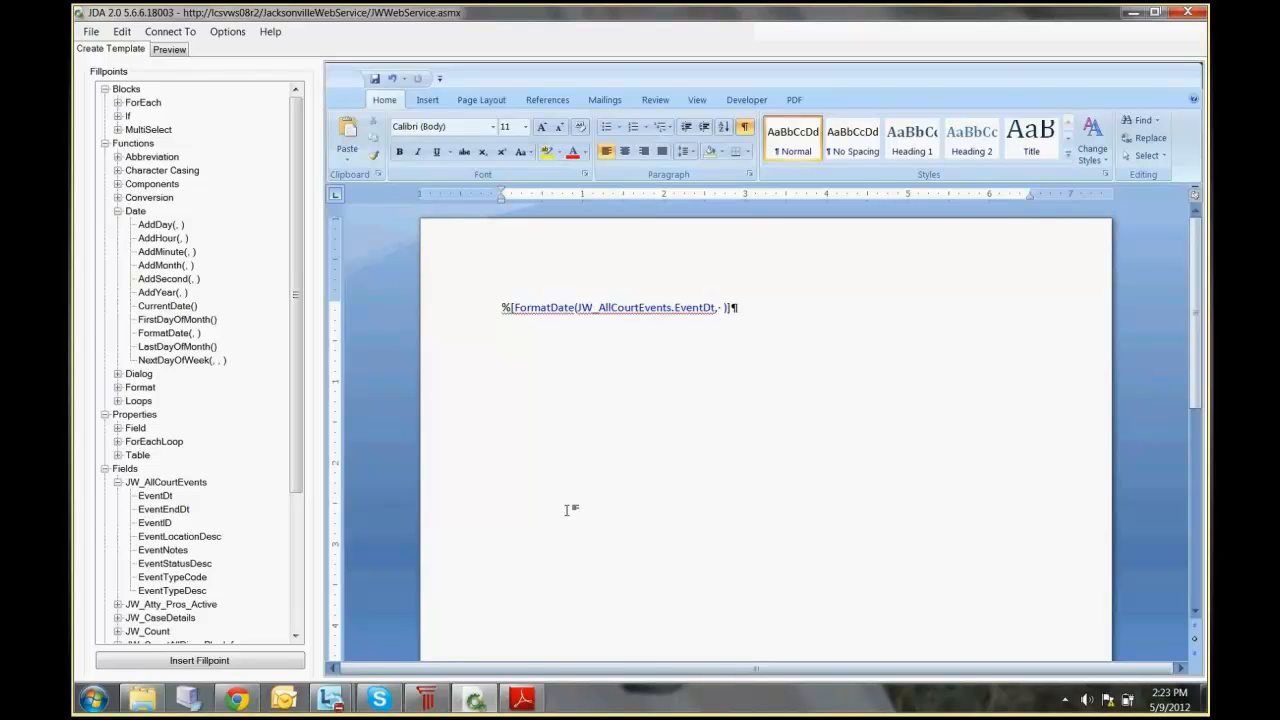
# Switch to the JDA 2.0 user manual in Adobe Reader, search for "formatdate", and examine the table of date format options.
pyautogui.click(522, 698)
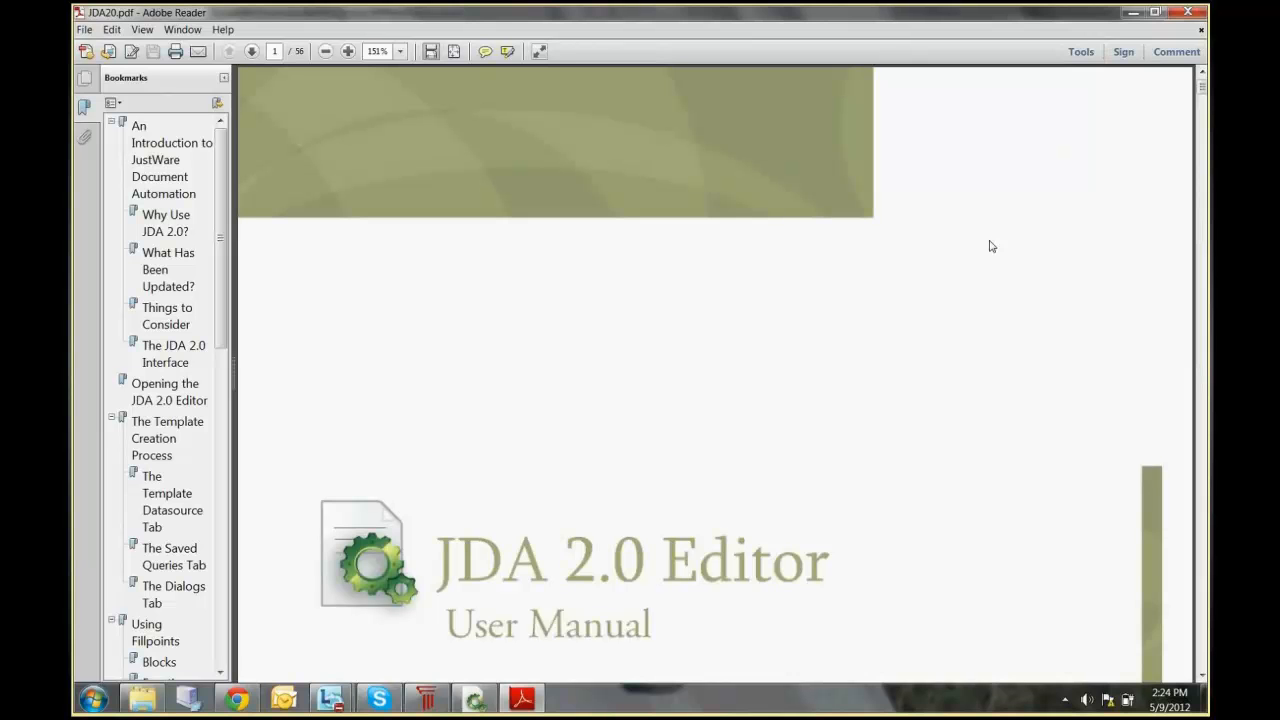
pyautogui.hotkey('ctrl', 'f')
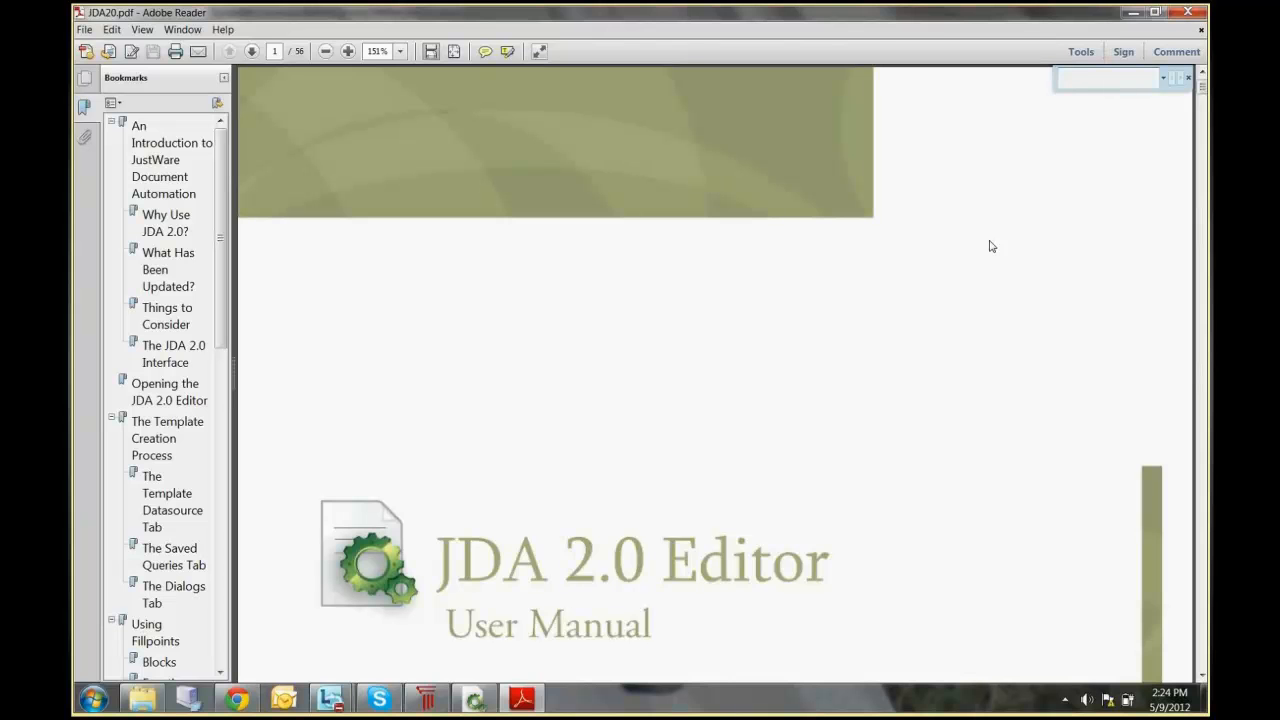
pyautogui.write('formatdate')
pyautogui.press('Return')
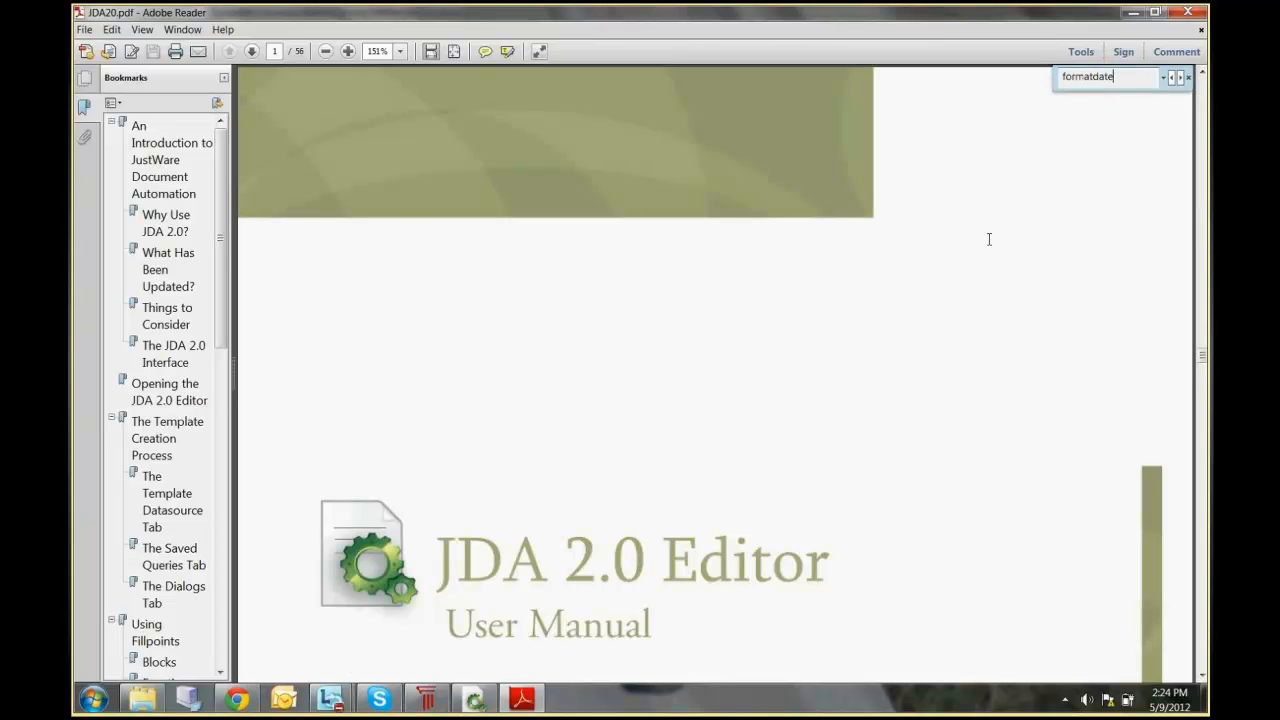
pyautogui.click(1180, 78)
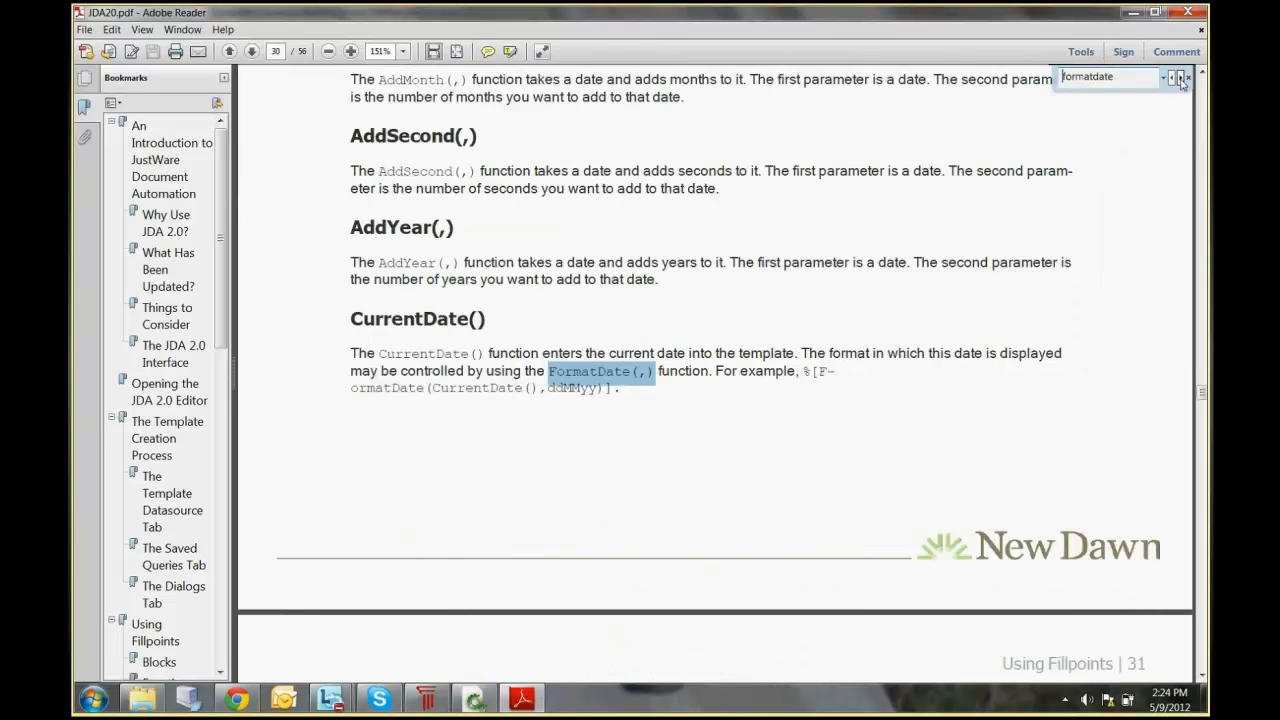
pyautogui.scroll(-1, 799, 236)
pyautogui.scroll(-5, 799, 236)
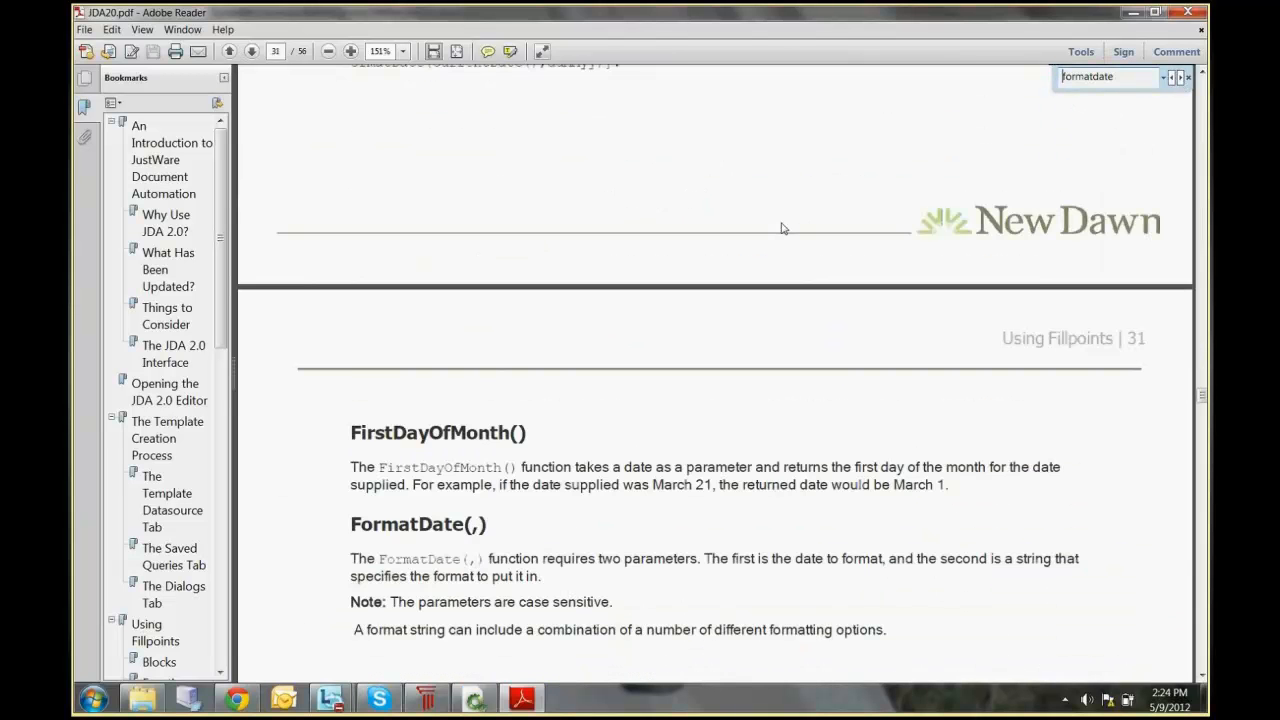
pyautogui.scroll(-3, 784, 229)
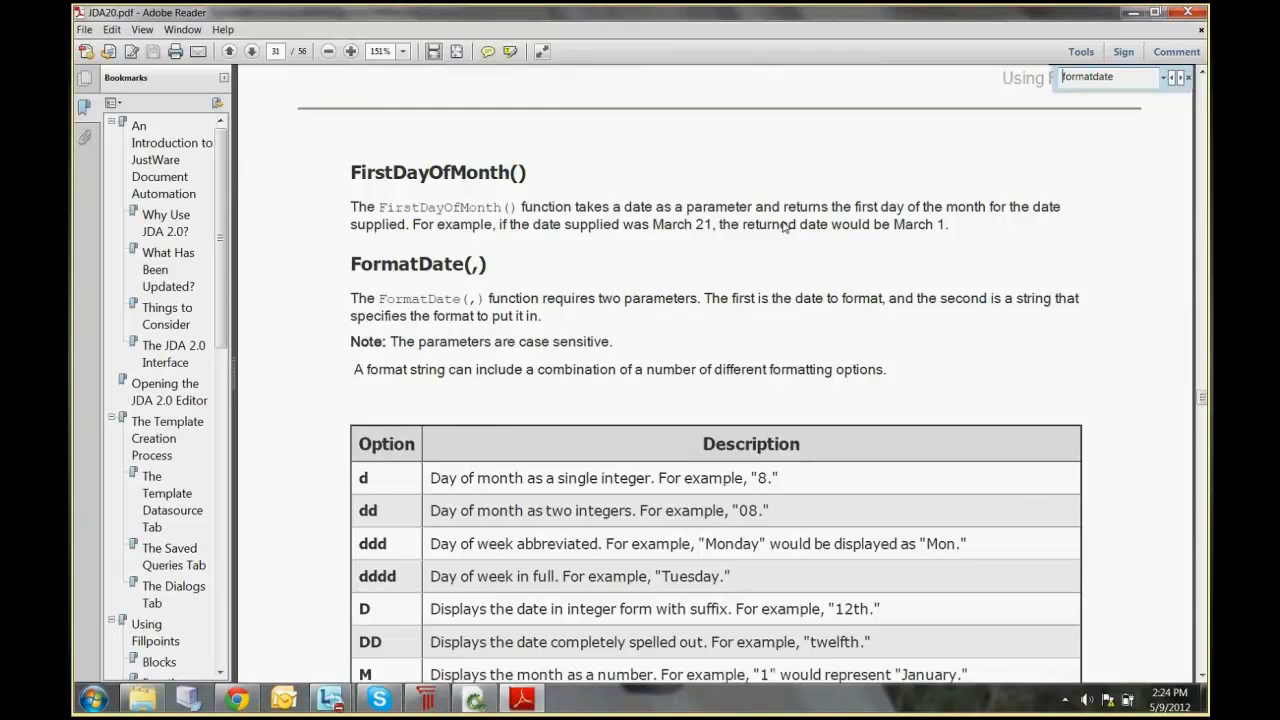
pyautogui.scroll(-2, 784, 228)
pyautogui.scroll(-2, 782, 218)
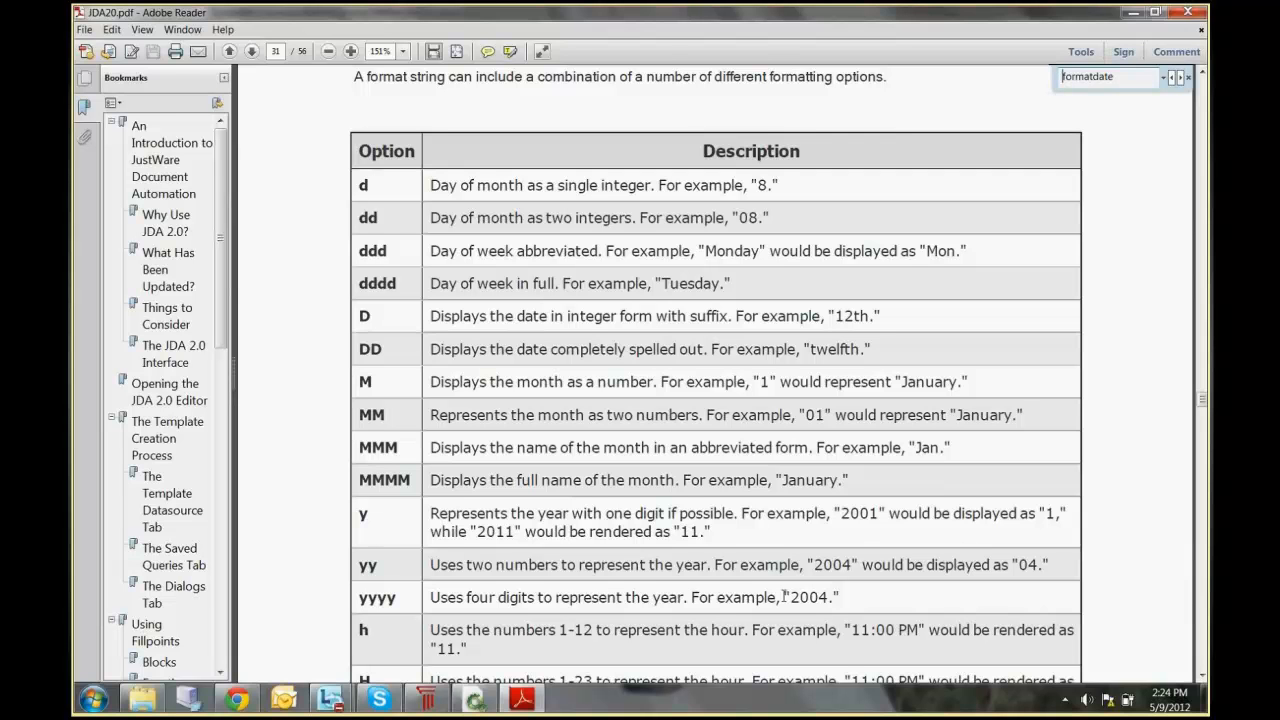
pyautogui.moveTo(785, 596); pyautogui.dragTo(834, 597)
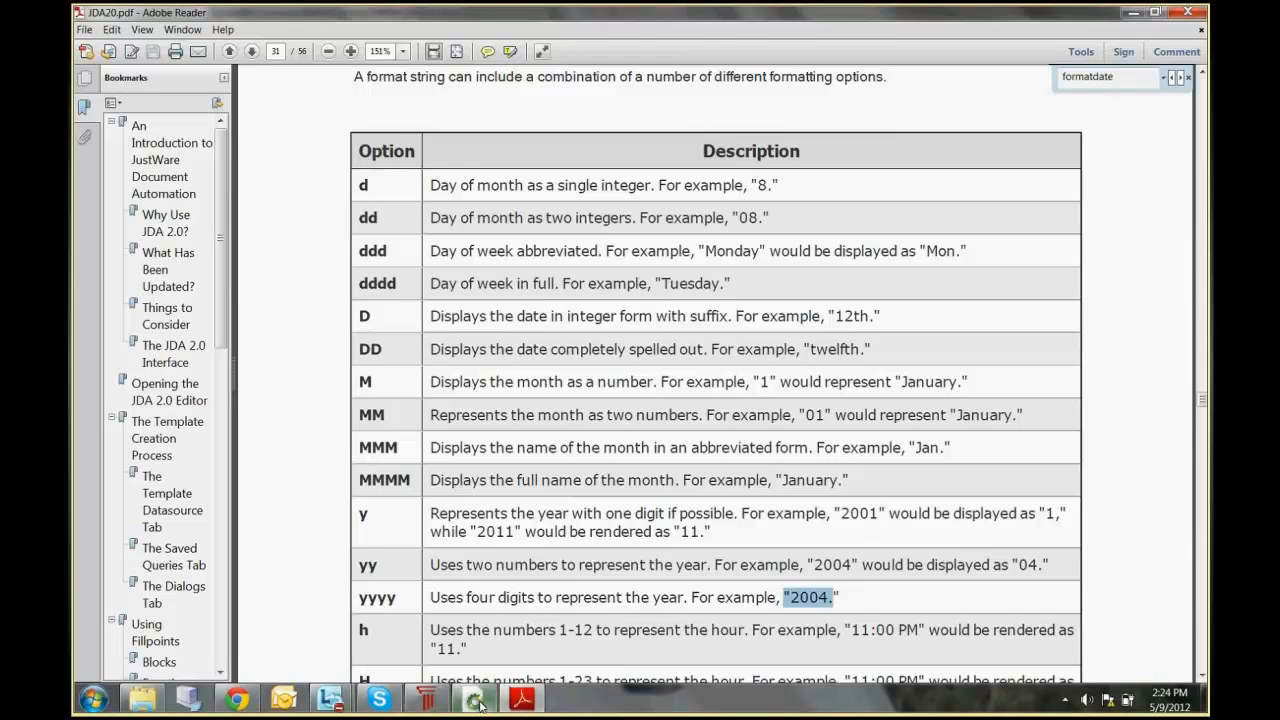
# Back in the JDA 2.0 editor, set the FormatDate format parameter to "MMMM d, yyyy" and preview the template.
pyautogui.moveTo(480, 705)
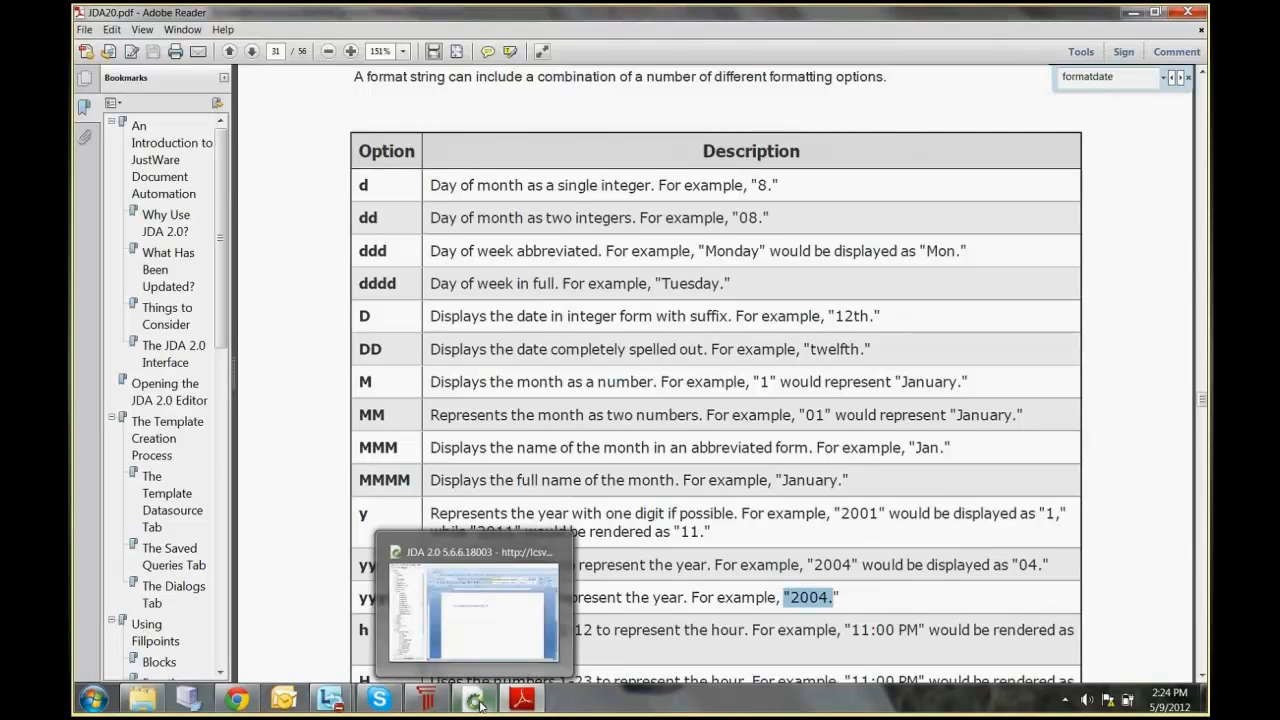
pyautogui.click(480, 705)
pyautogui.write('MMMM d')
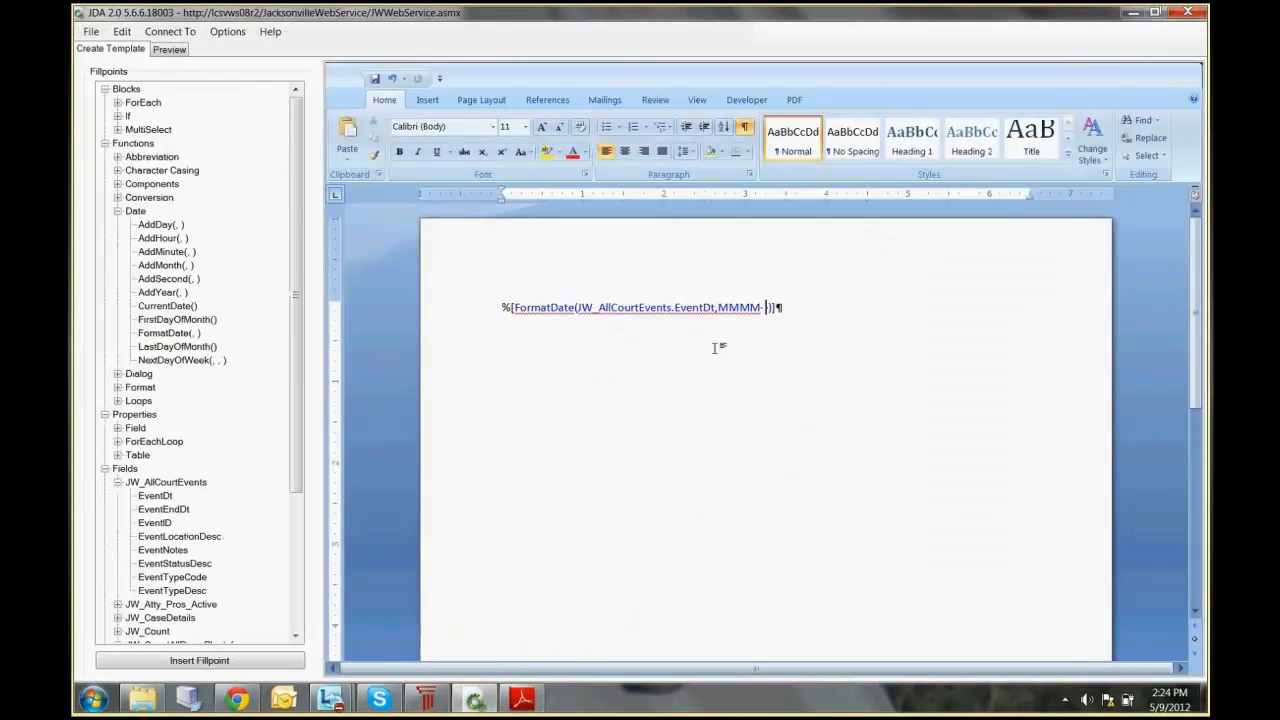
pyautogui.write(', yyyy')
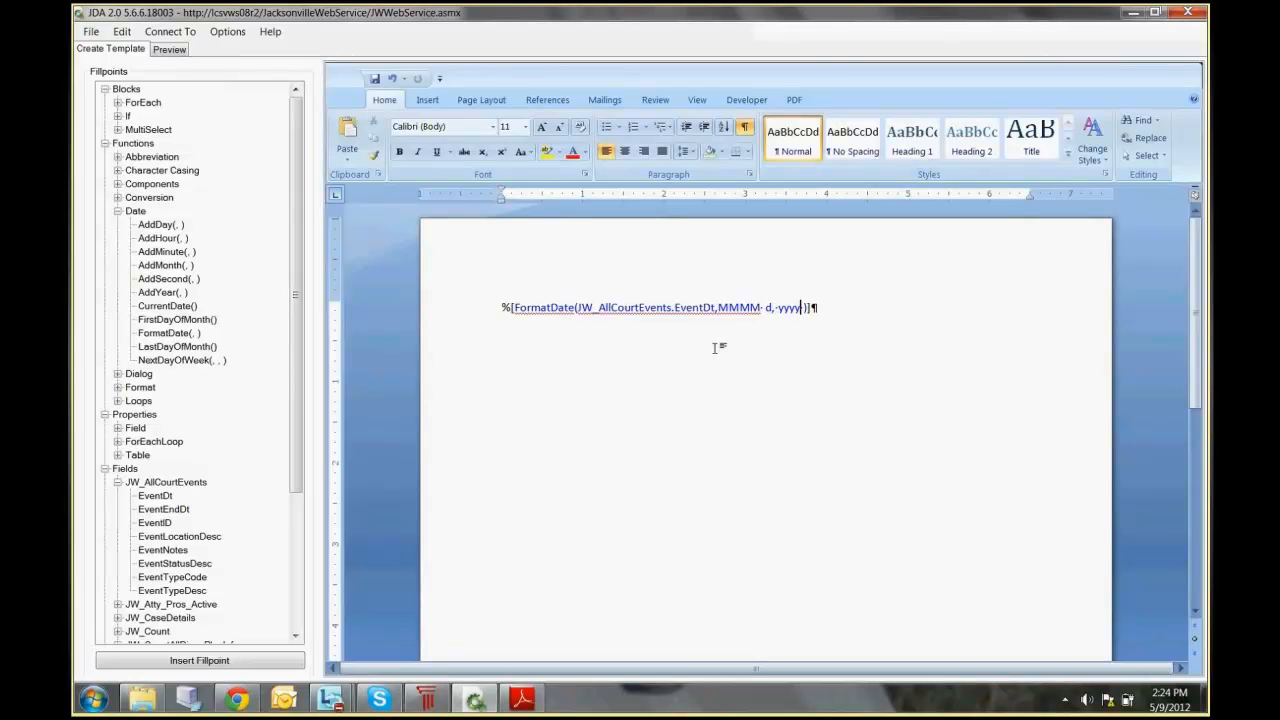
pyautogui.press('Delete')
pyautogui.click(176, 50)
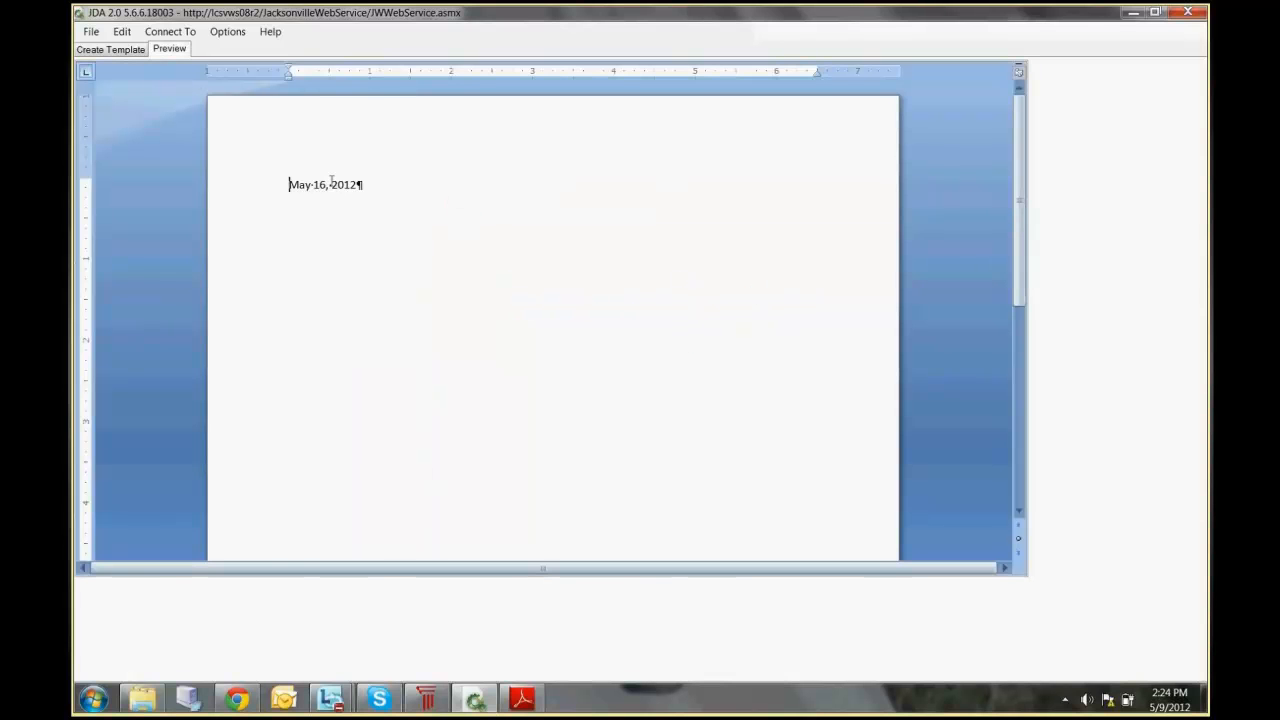
pyautogui.click(110, 49)
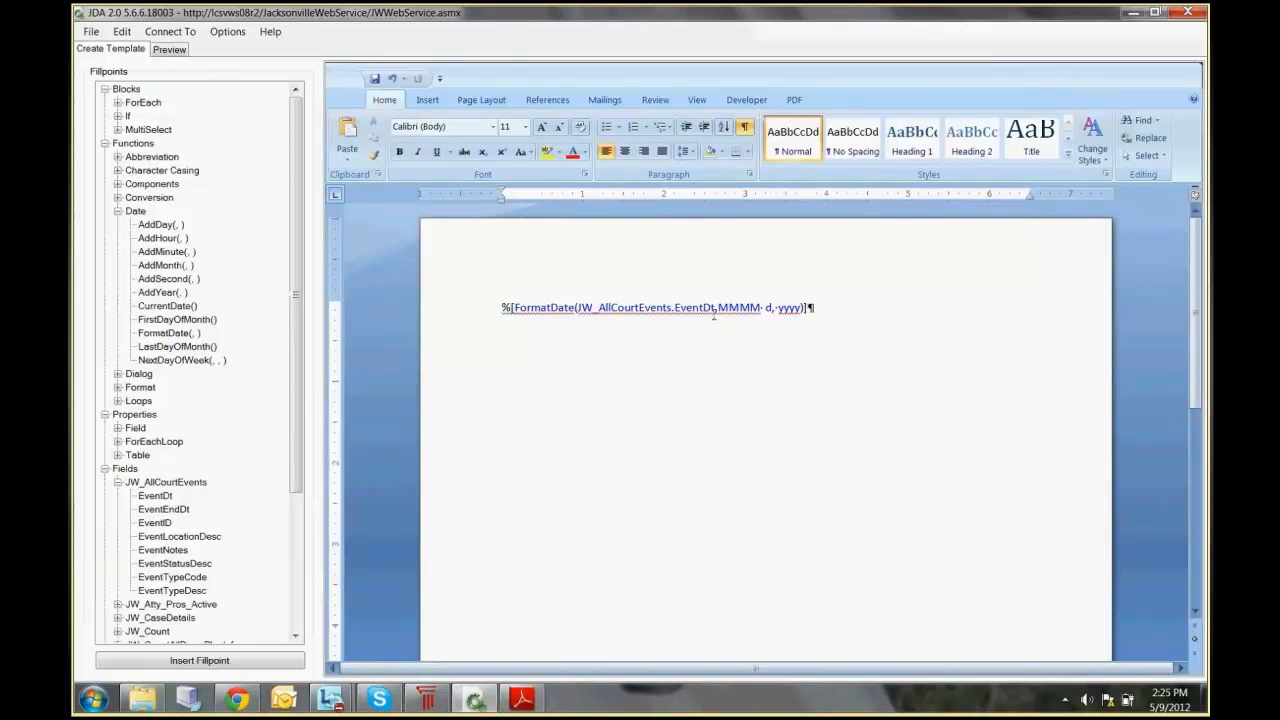
# Replace JW_AllCourtEvents.EventDt inside FormatDate with the CurrentDate() function, preview the result, and return to the template.
pyautogui.moveTo(714, 314); pyautogui.dragTo(578, 310)
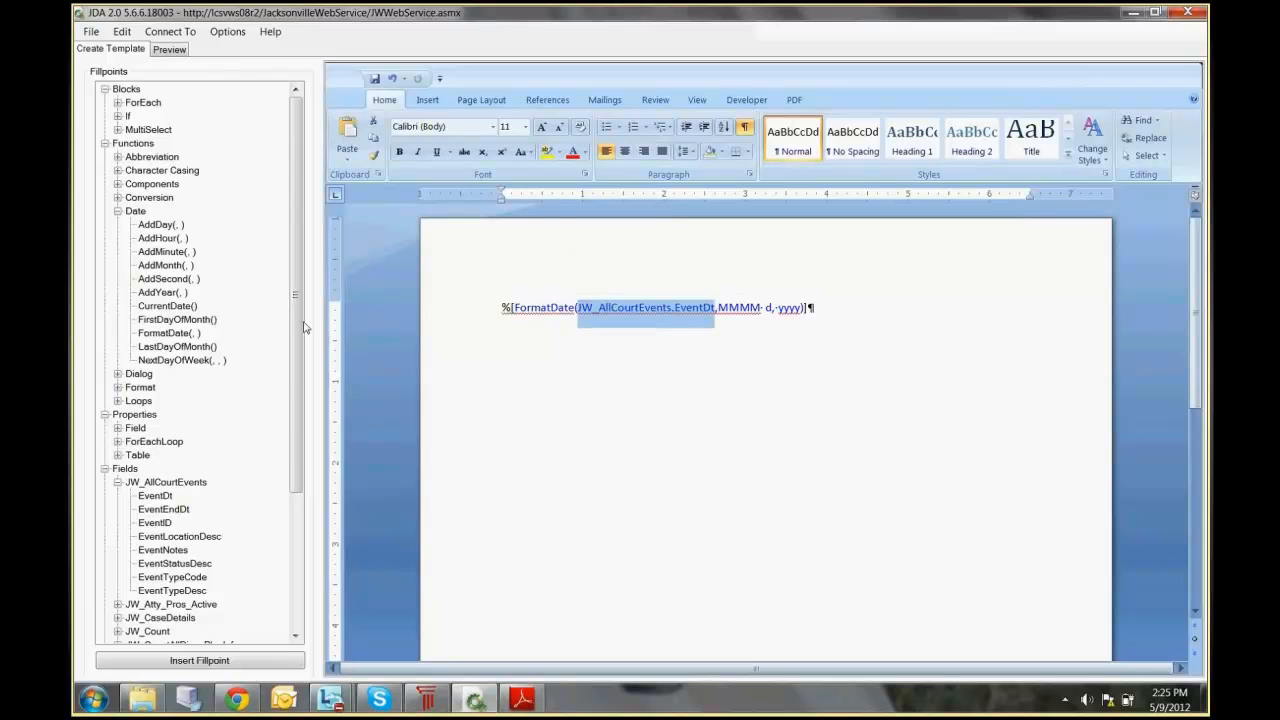
pyautogui.doubleClick(170, 306)
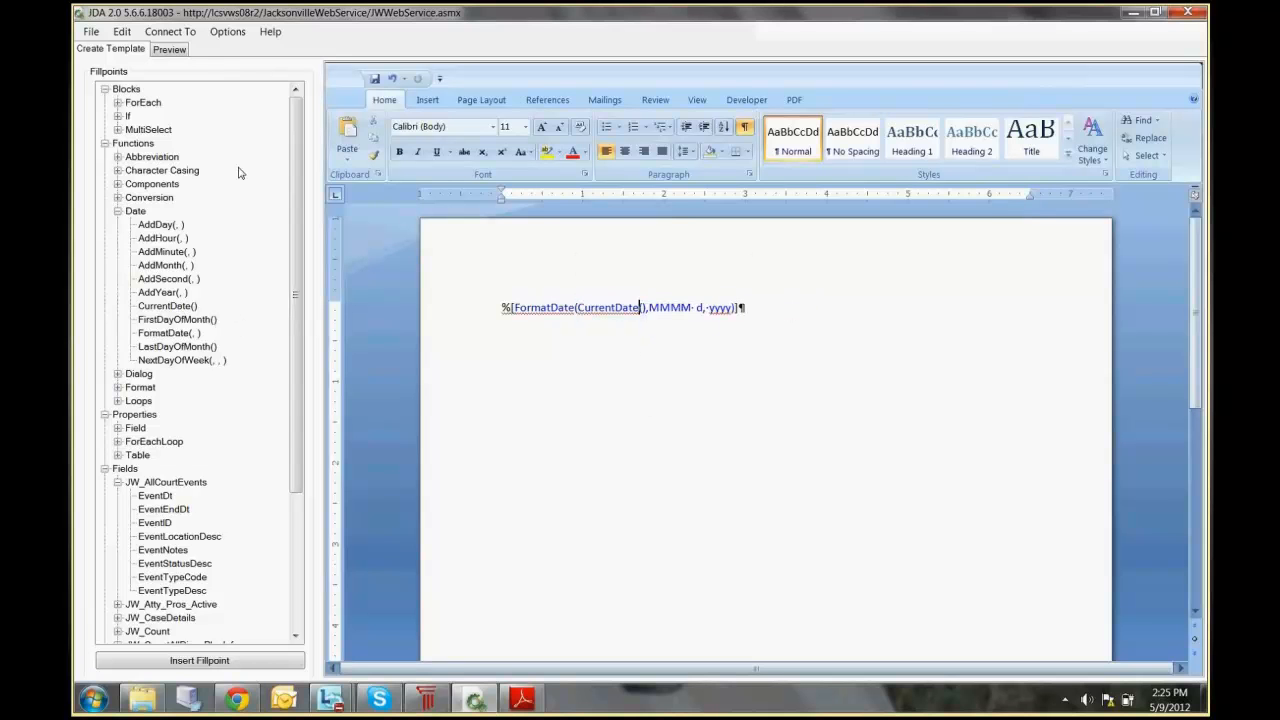
pyautogui.click(169, 50)
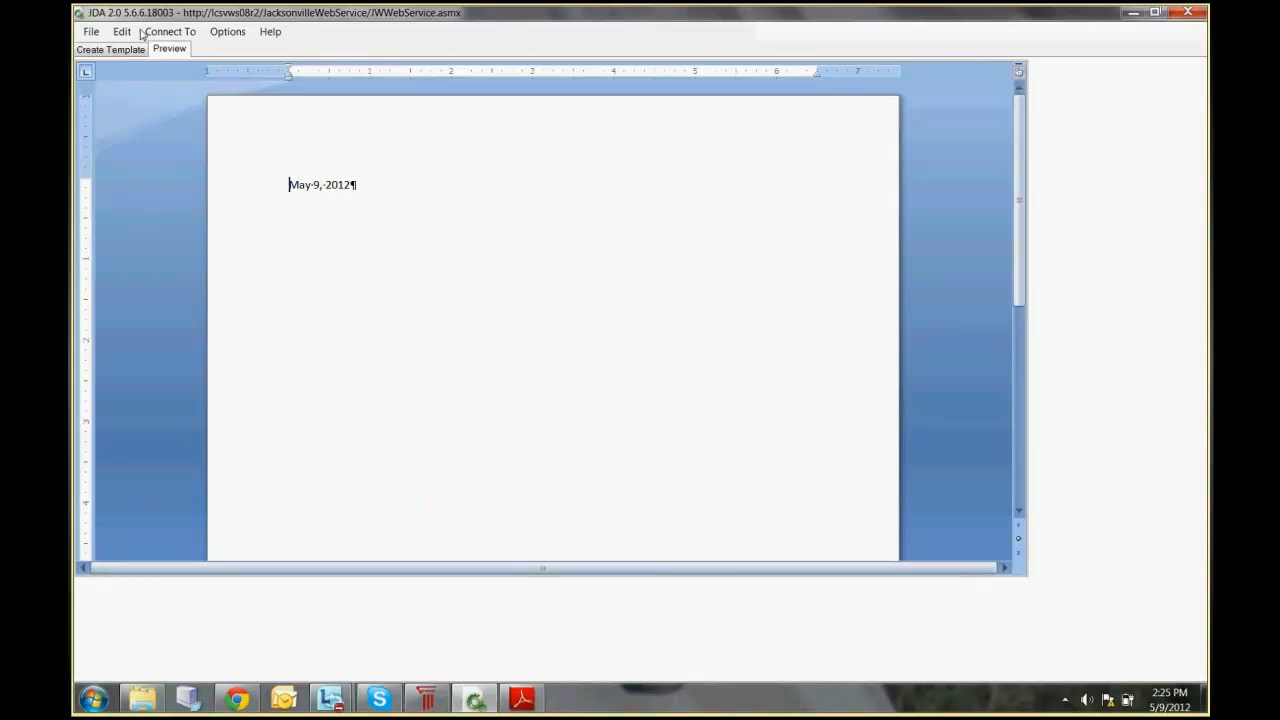
pyautogui.click(115, 48)
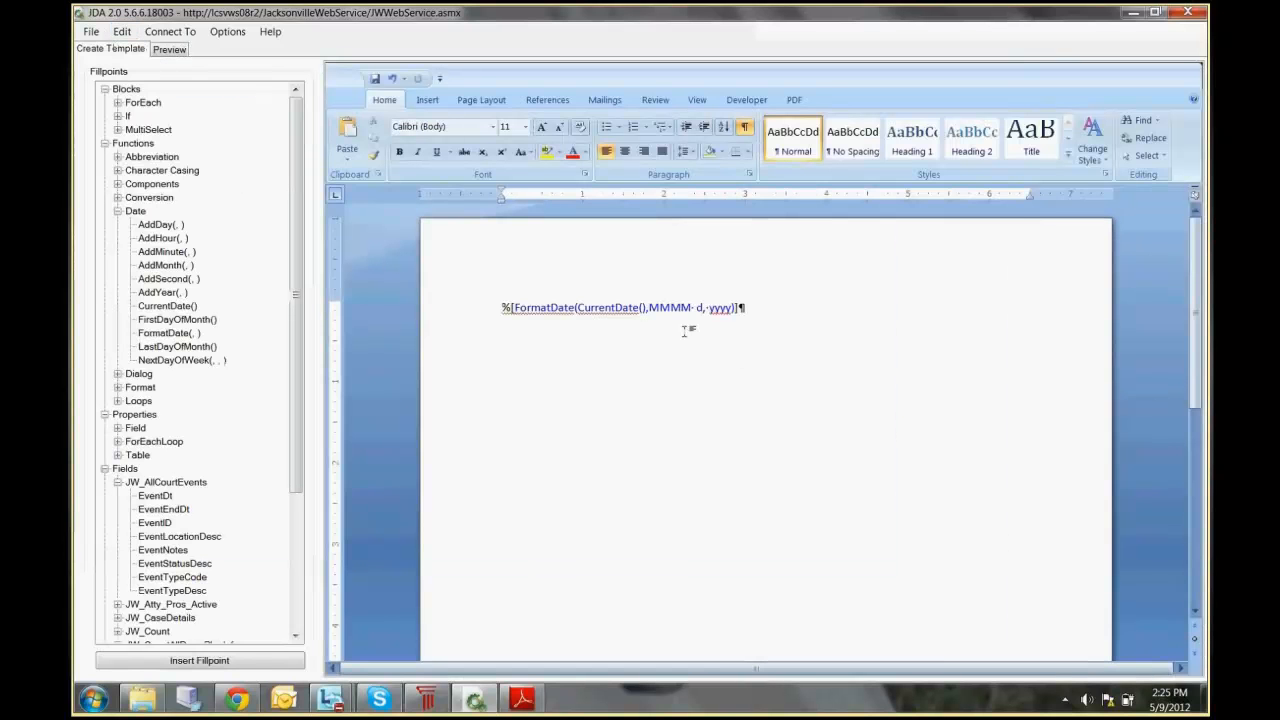
# Replace the FormatDate fillpoint in the document with the JW_Atty_Pros_Active.FullName fillpoint, followed by a space.
pyautogui.moveTo(740, 307); pyautogui.dragTo(481, 305)
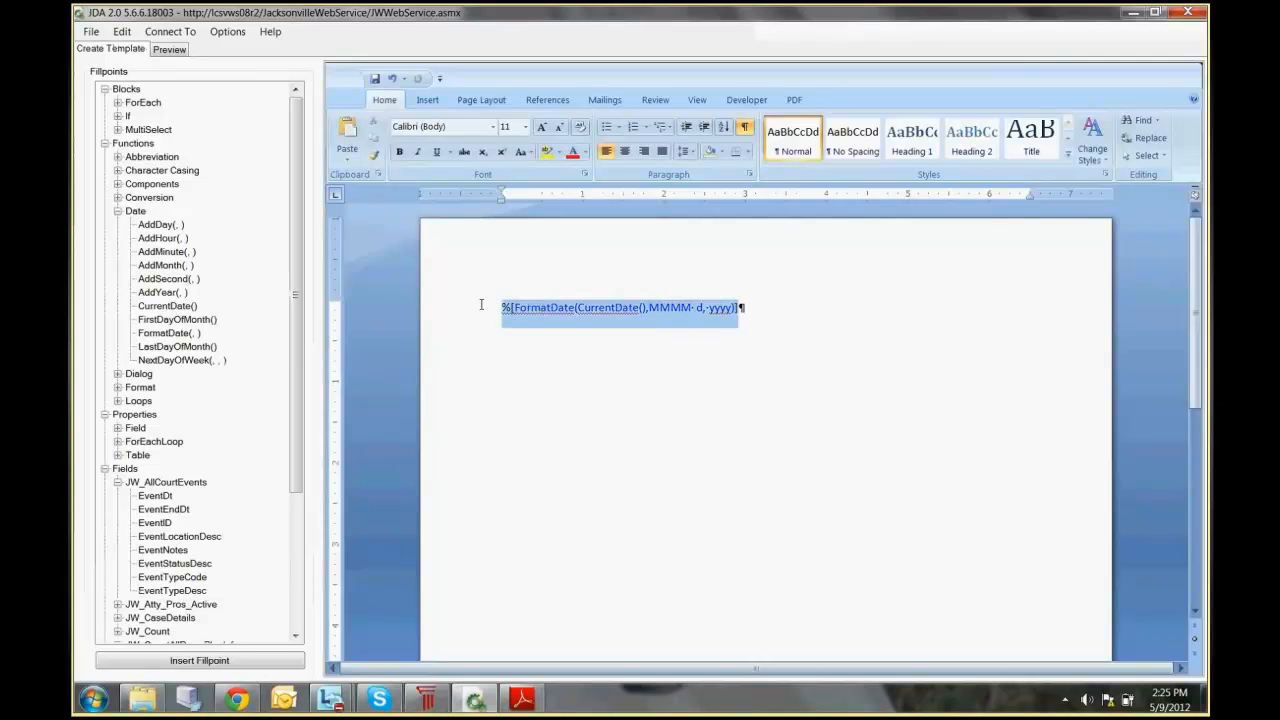
pyautogui.press('Delete')
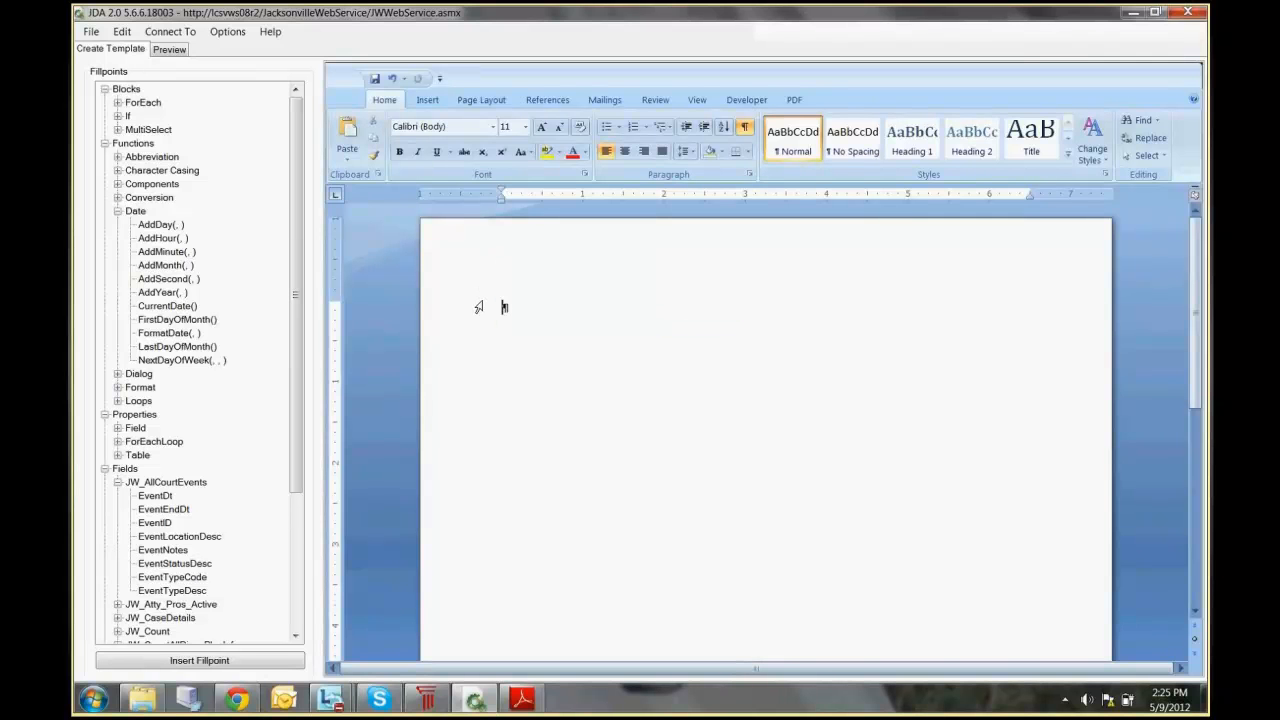
pyautogui.click(119, 482)
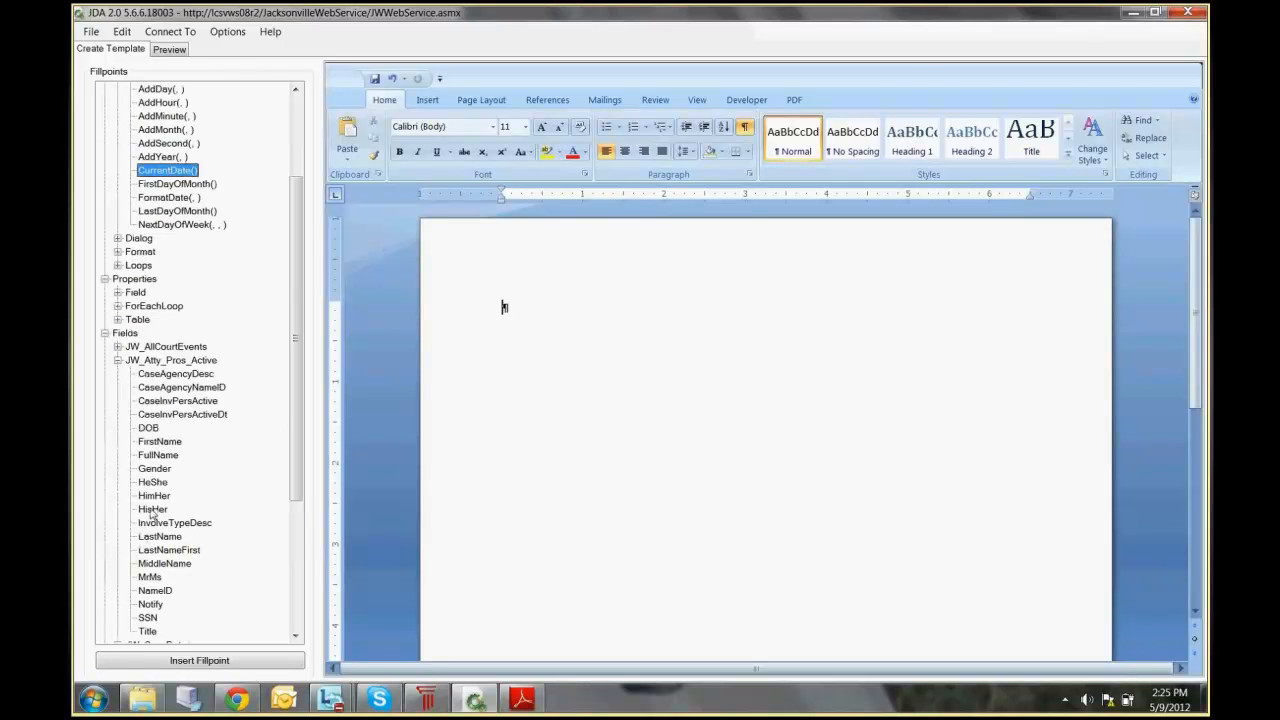
pyautogui.click(158, 455)
pyautogui.click(199, 660)
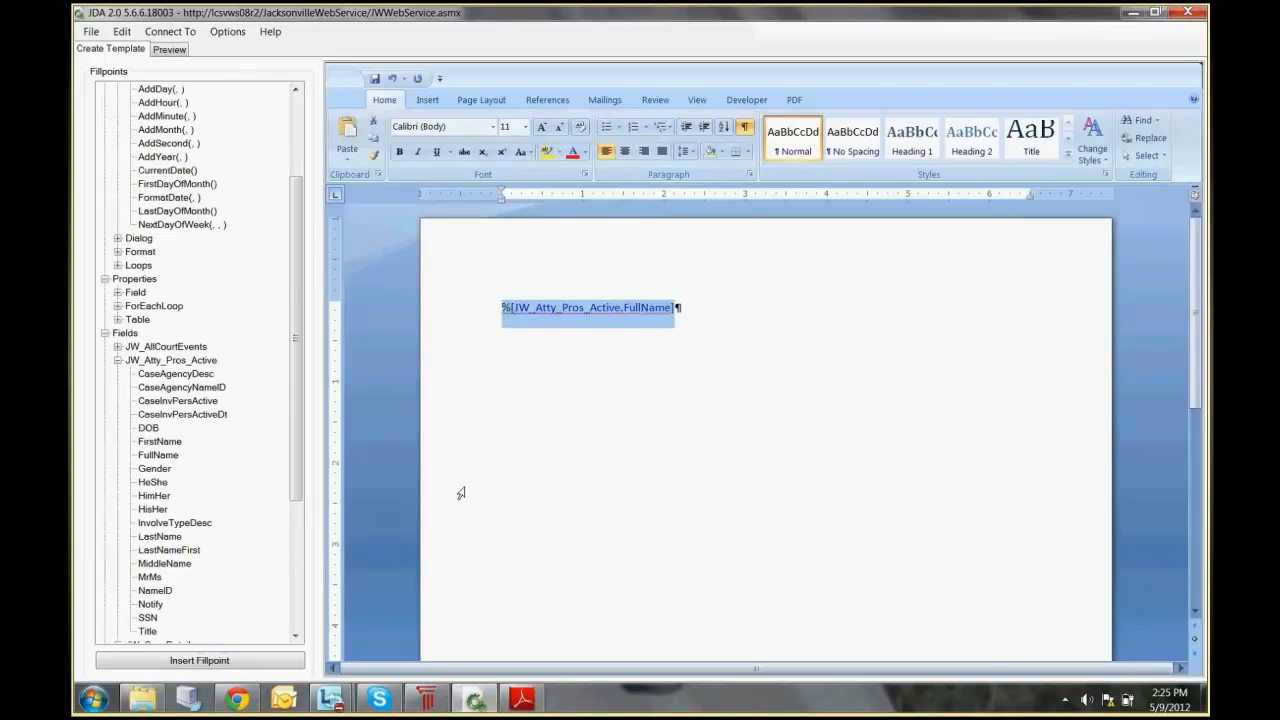
pyautogui.click(678, 311)
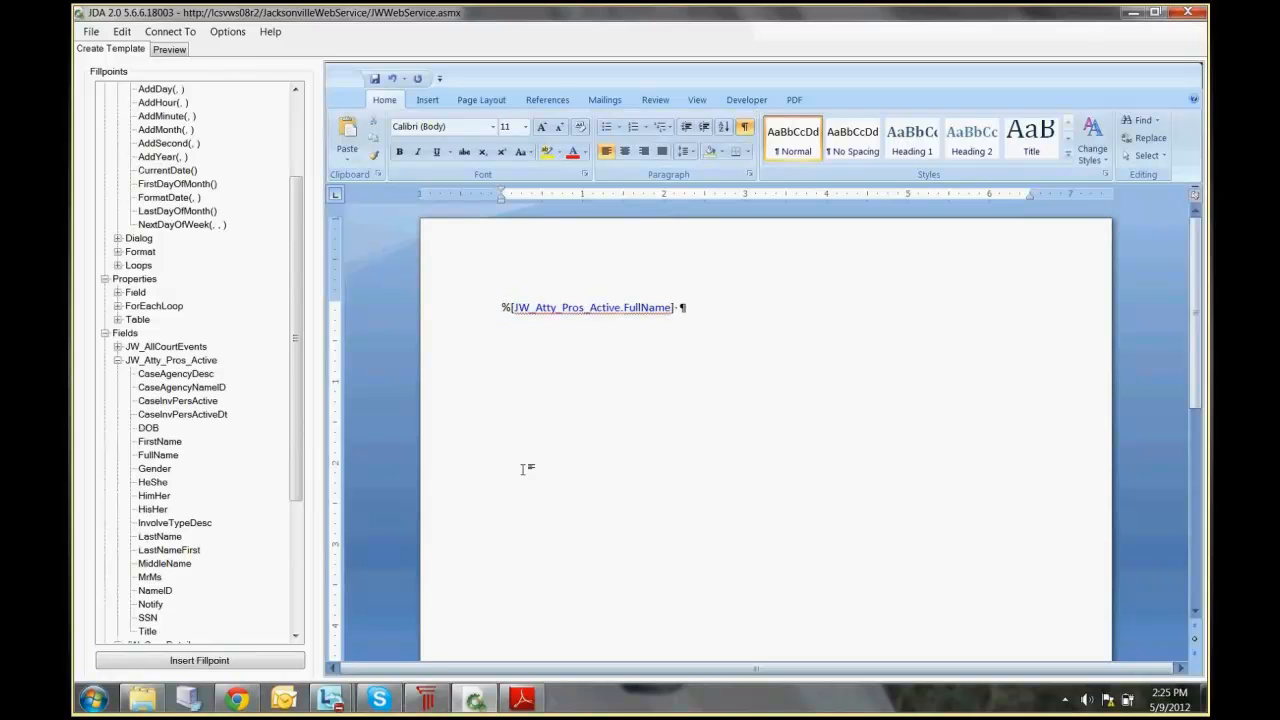
# Insert the JW_CaseDetails.CourtNum fillpoint after the attorney full name fillpoint.
pyautogui.click(118, 362)
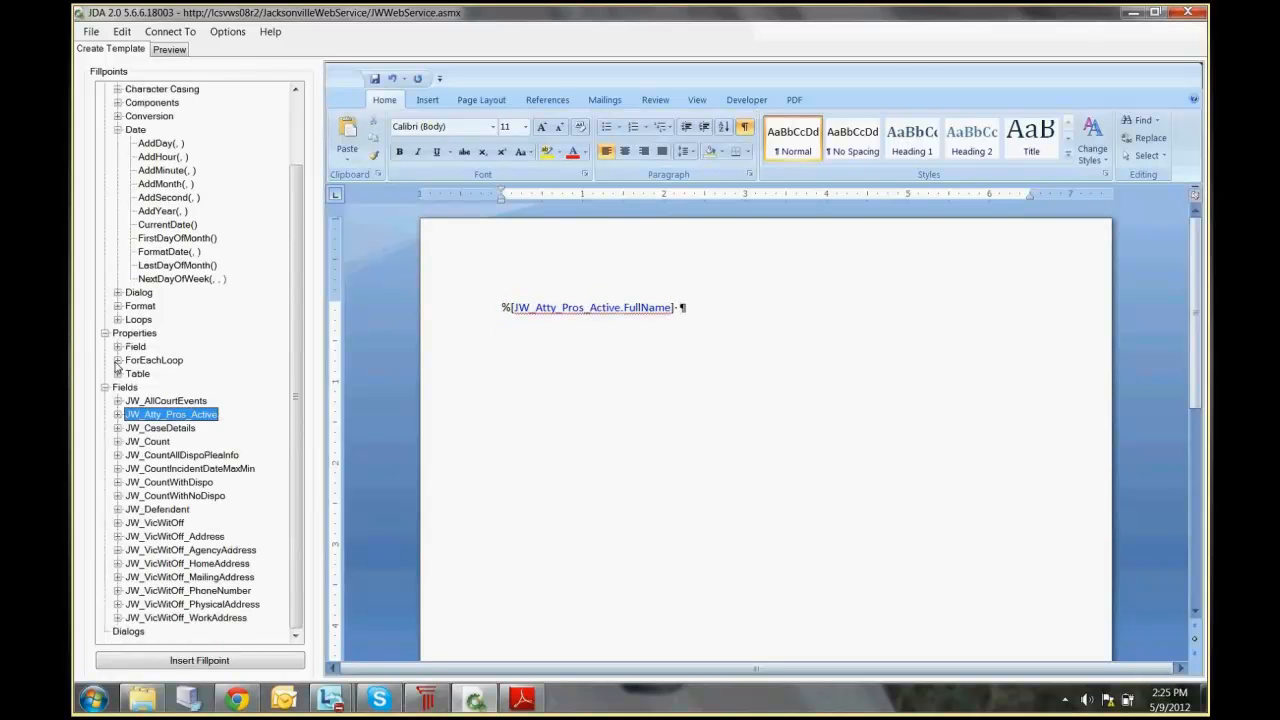
pyautogui.click(118, 427)
pyautogui.click(158, 551)
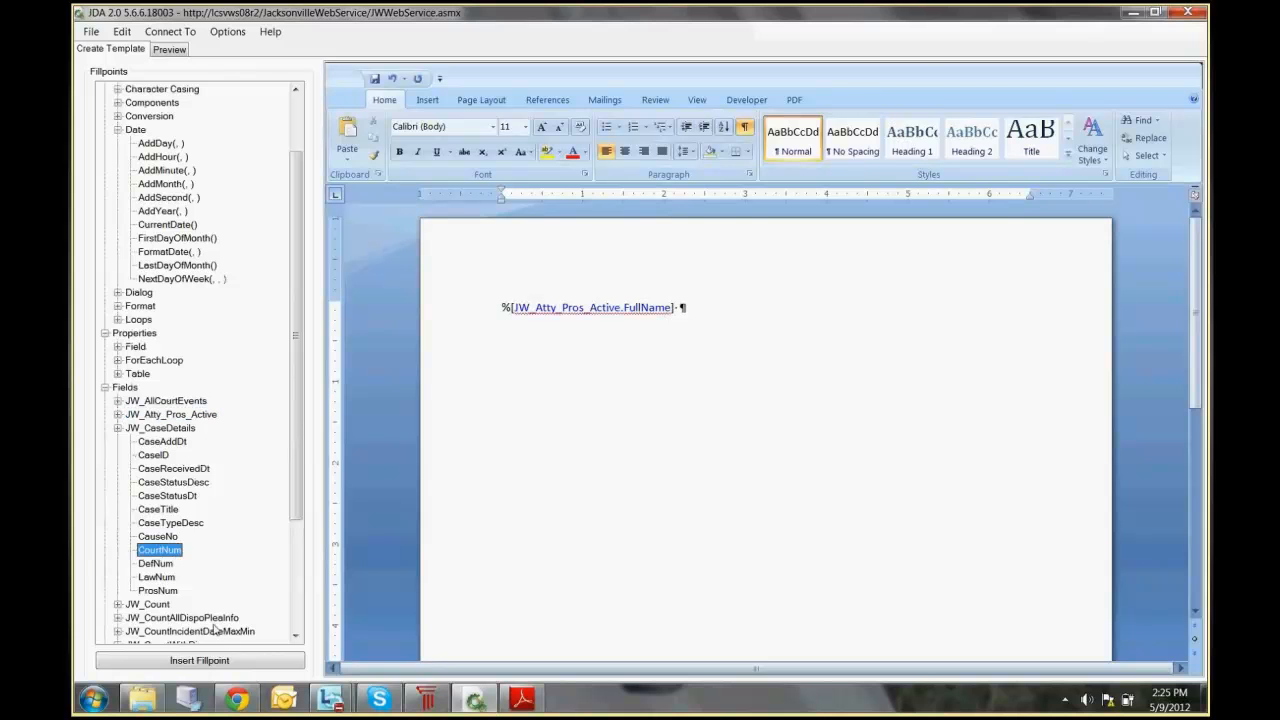
pyautogui.click(199, 660)
pyautogui.click(517, 426)
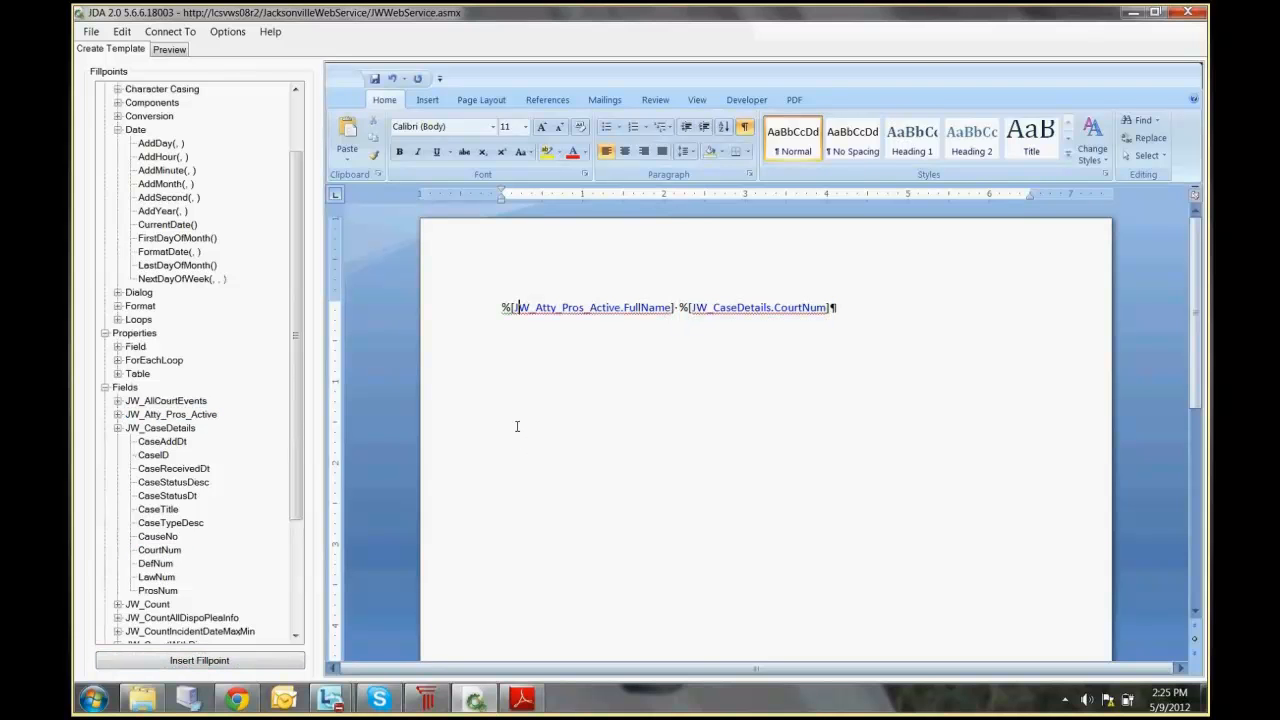
# Preview the template, examine the filled-in attorney name and court number, and return to editing the template.
pyautogui.click(169, 49)
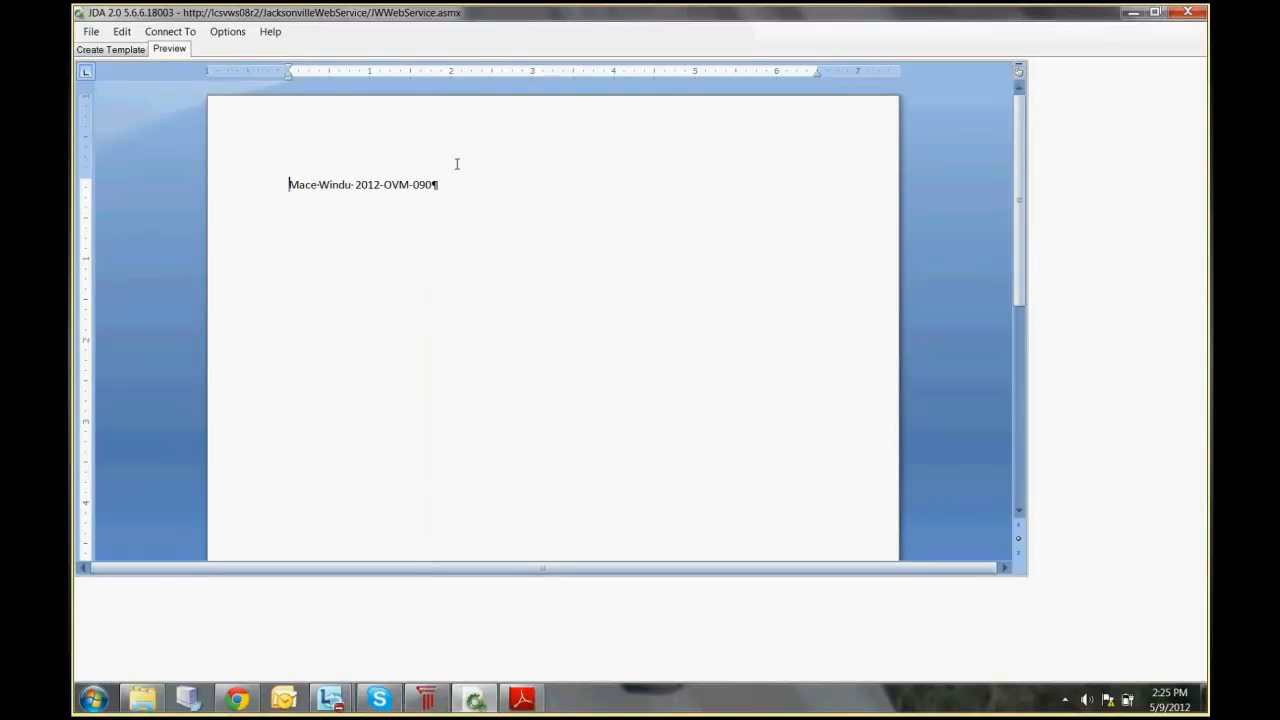
pyautogui.moveTo(356, 185); pyautogui.dragTo(440, 197)
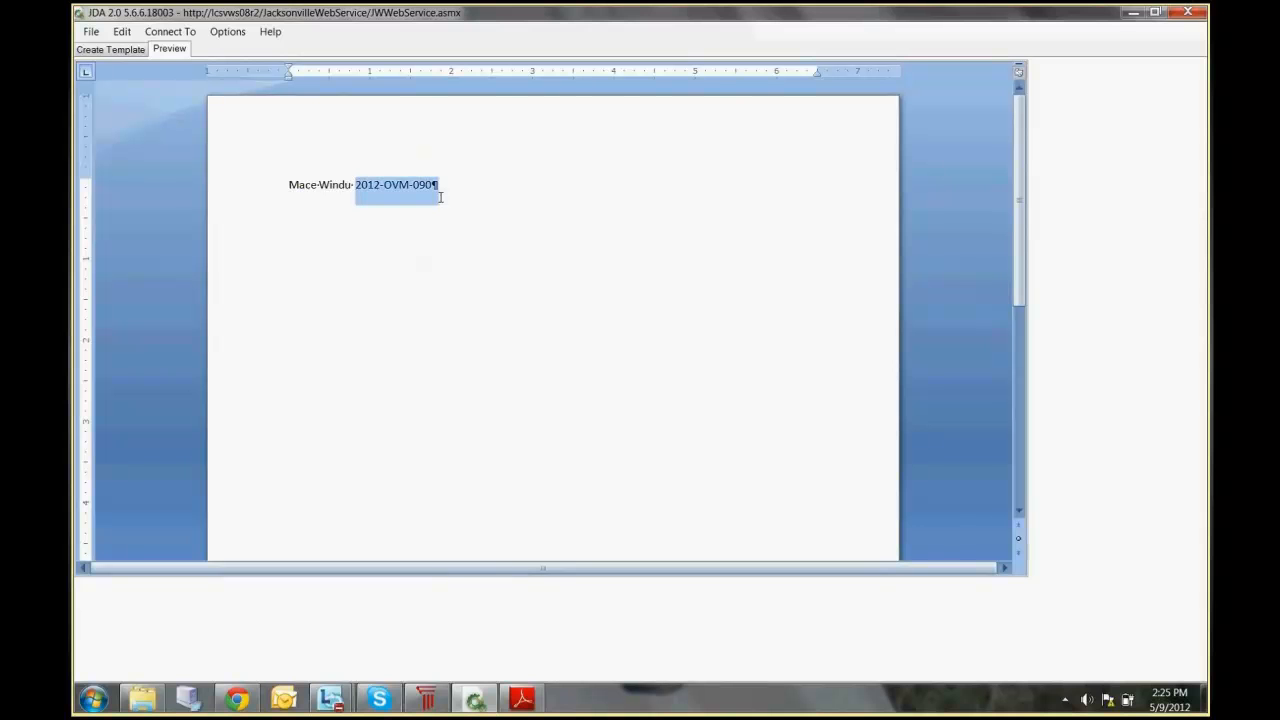
pyautogui.moveTo(288, 185); pyautogui.dragTo(347, 186)
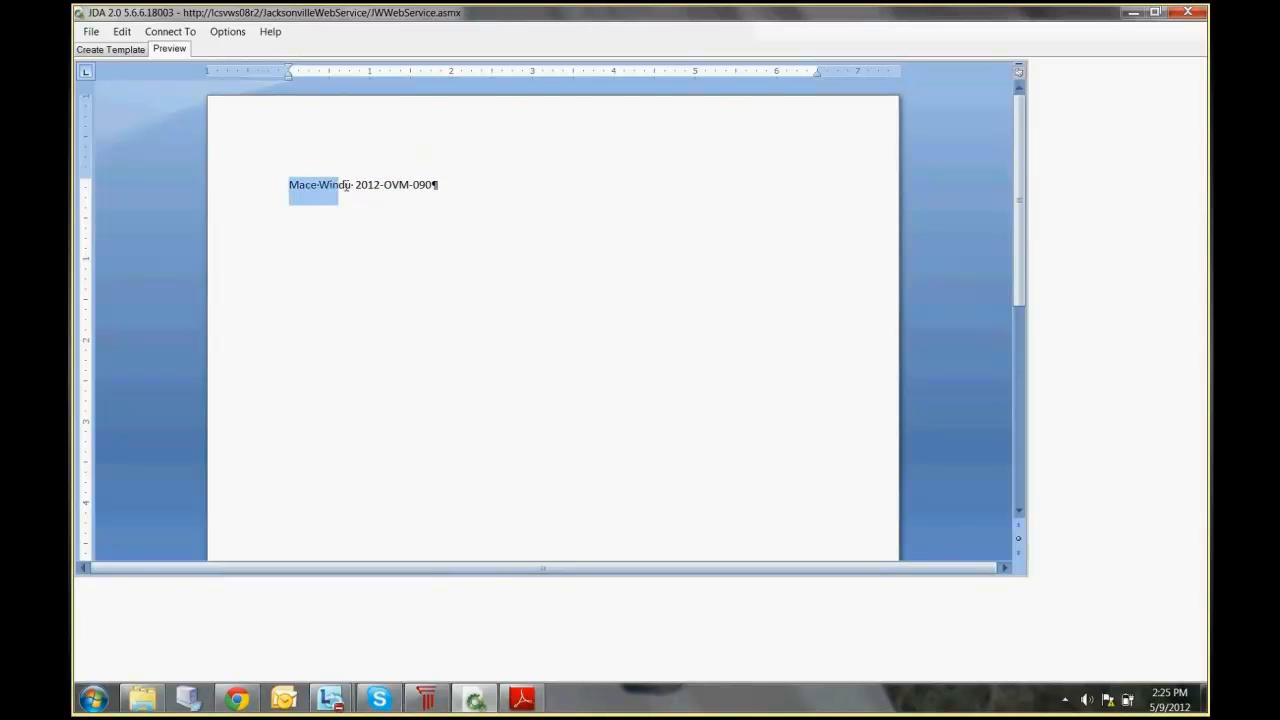
pyautogui.click(113, 49)
pyautogui.click(831, 307)
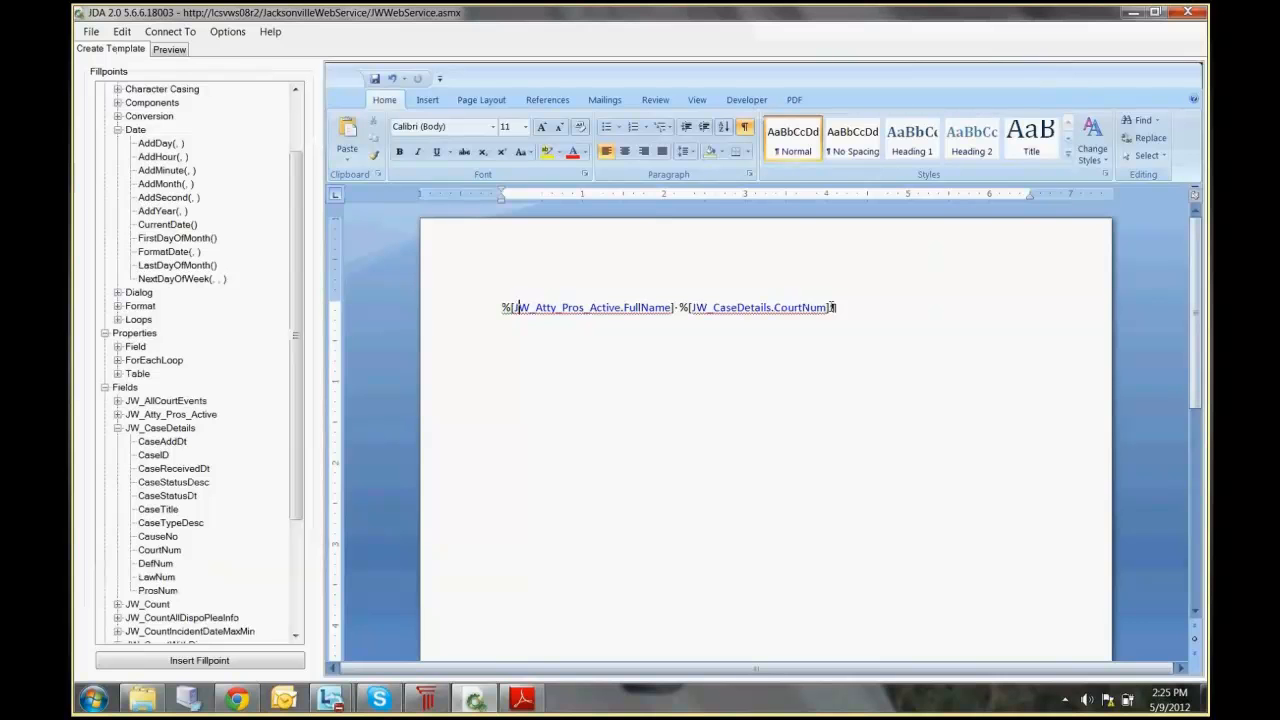
# Replace both fillpoints with JW_CaseDetails.CourtNum and JW_CaseDetails.CaseTitle, separated by a space.
pyautogui.moveTo(833, 307); pyautogui.dragTo(484, 309)
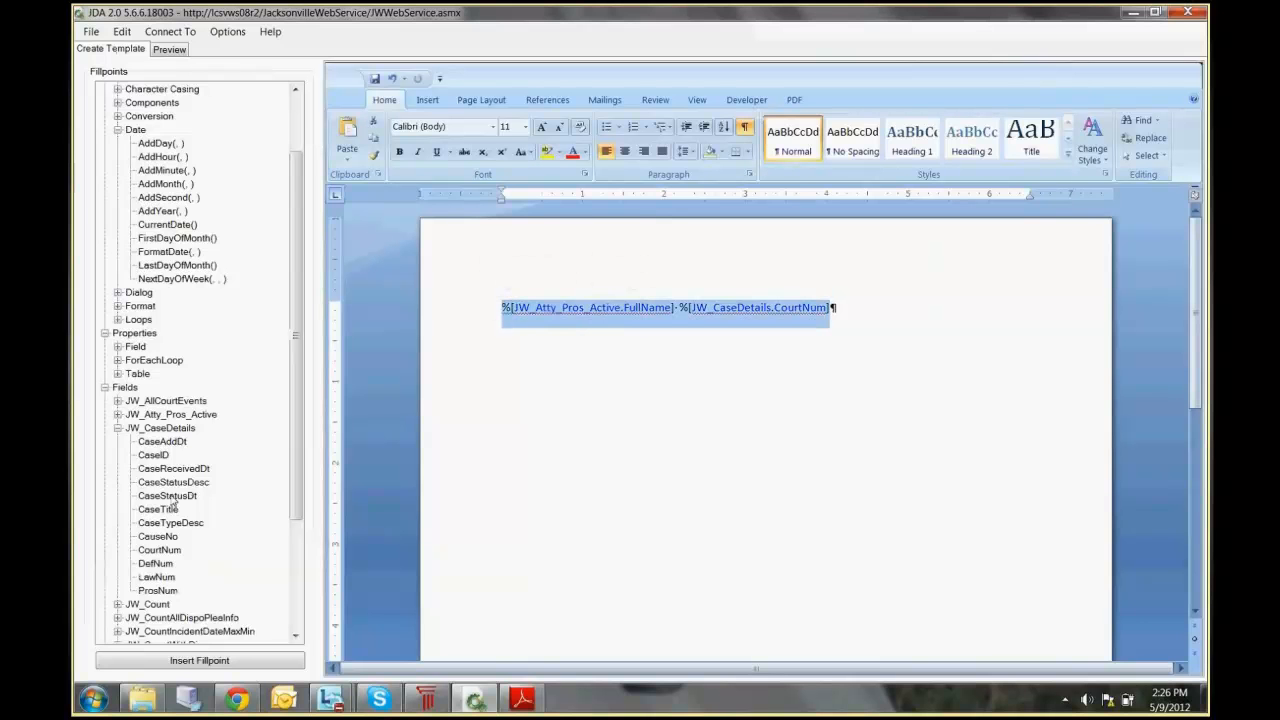
pyautogui.click(159, 550)
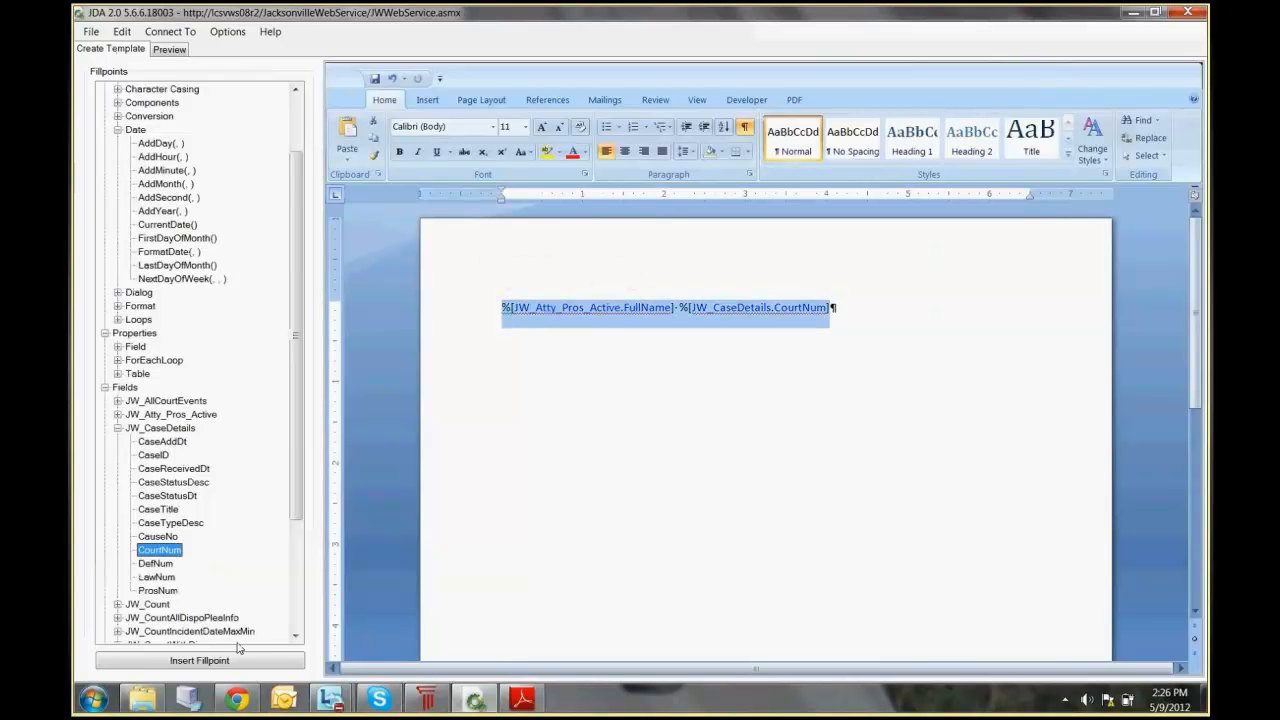
pyautogui.click(223, 661)
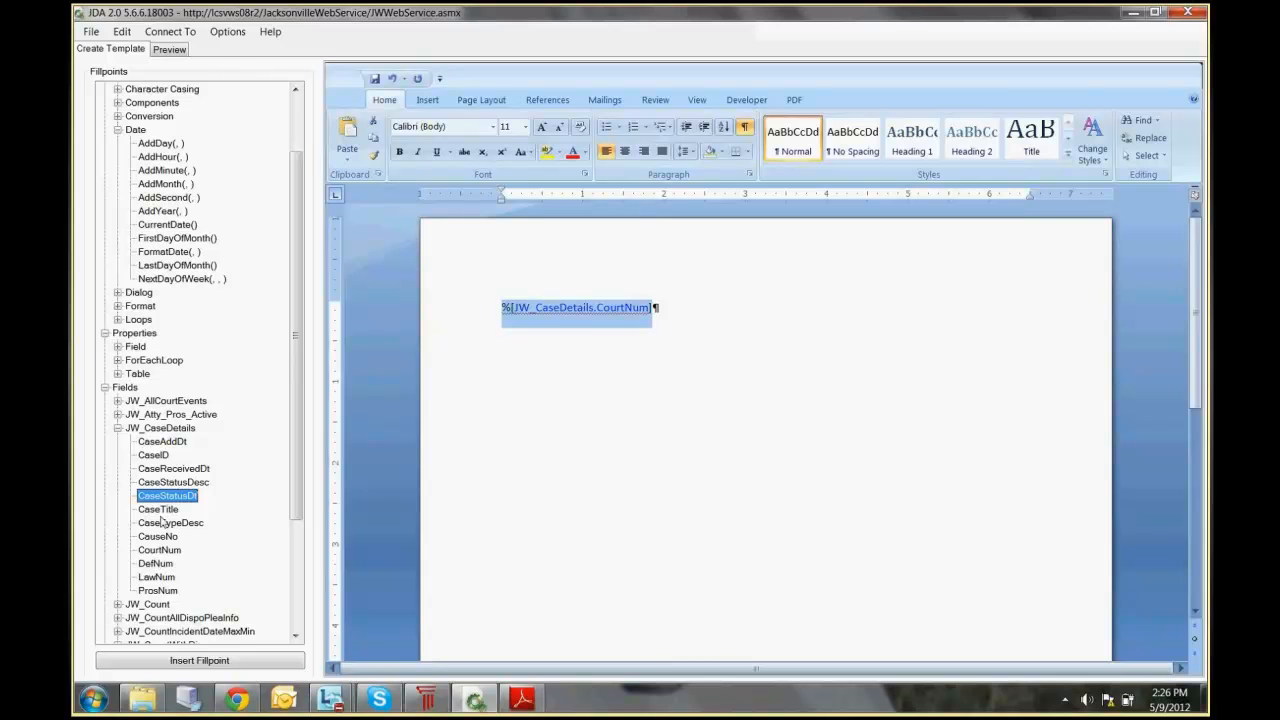
pyautogui.moveTo(162, 511); pyautogui.dragTo(706, 325)
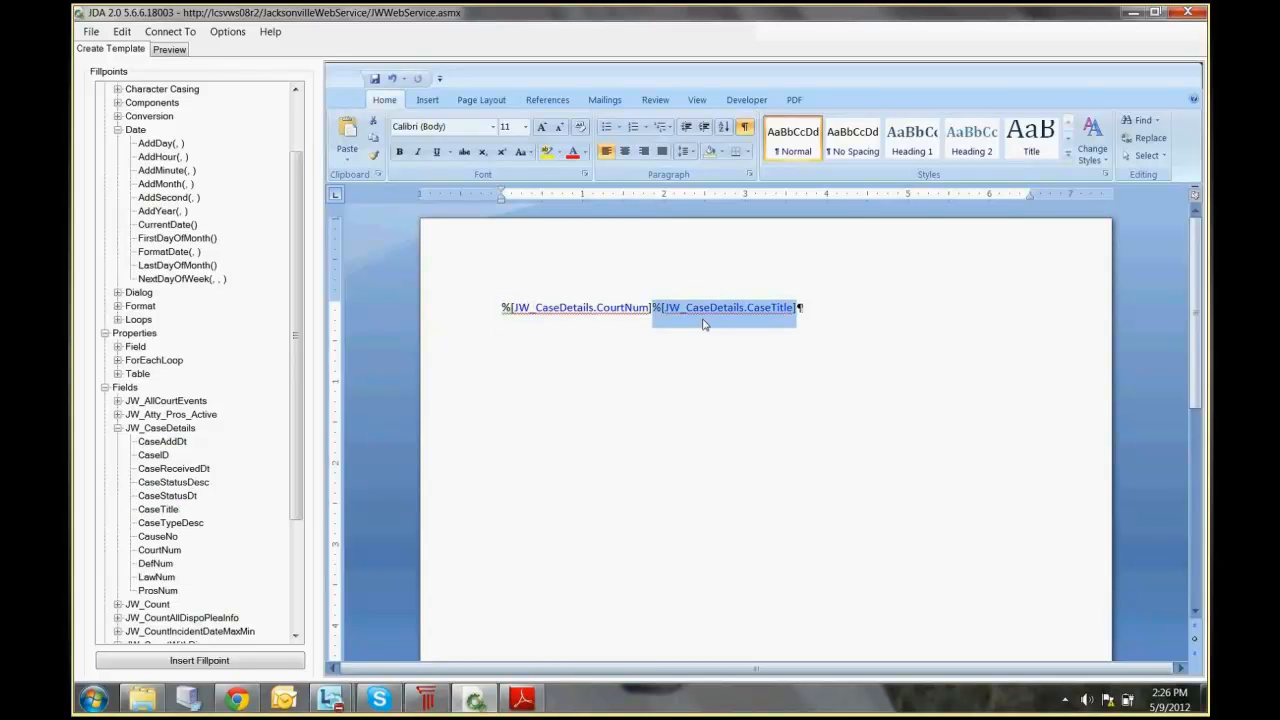
pyautogui.click(651, 307)
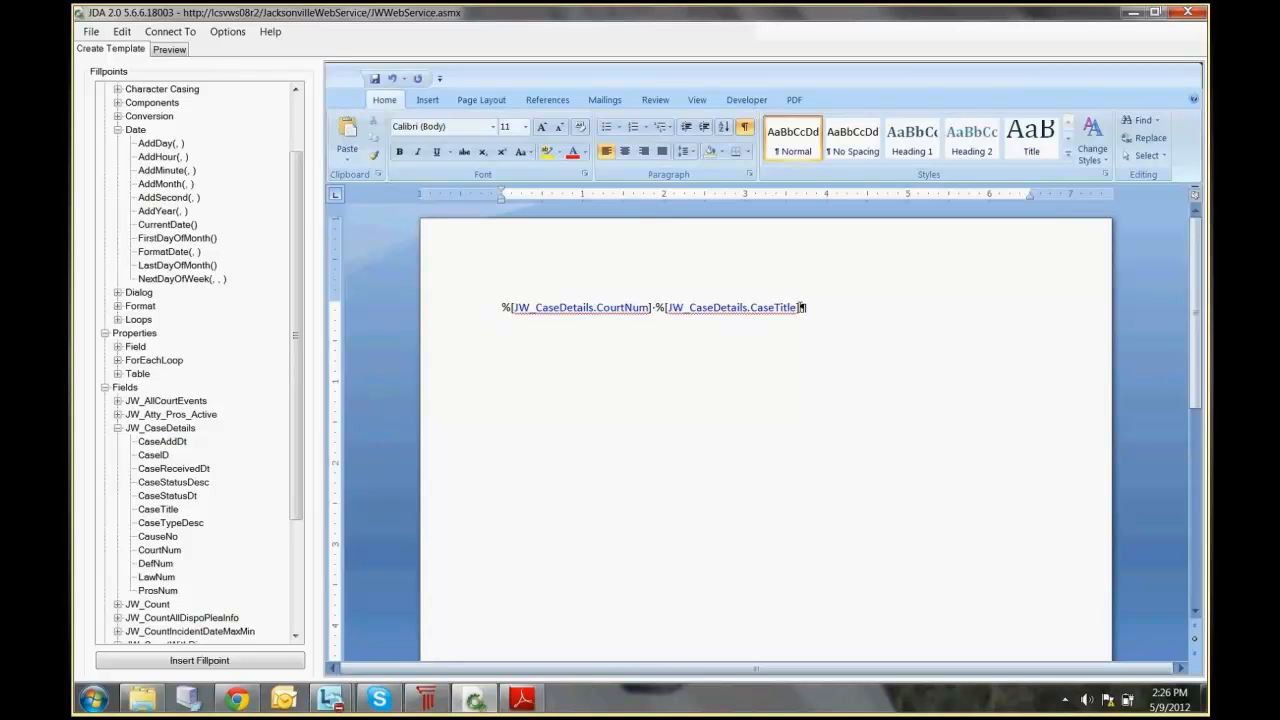
# Clear the case detail fillpoints from the document and insert the JW_Count.StatuteDesc fillpoint instead.
pyautogui.moveTo(801, 307); pyautogui.dragTo(500, 308)
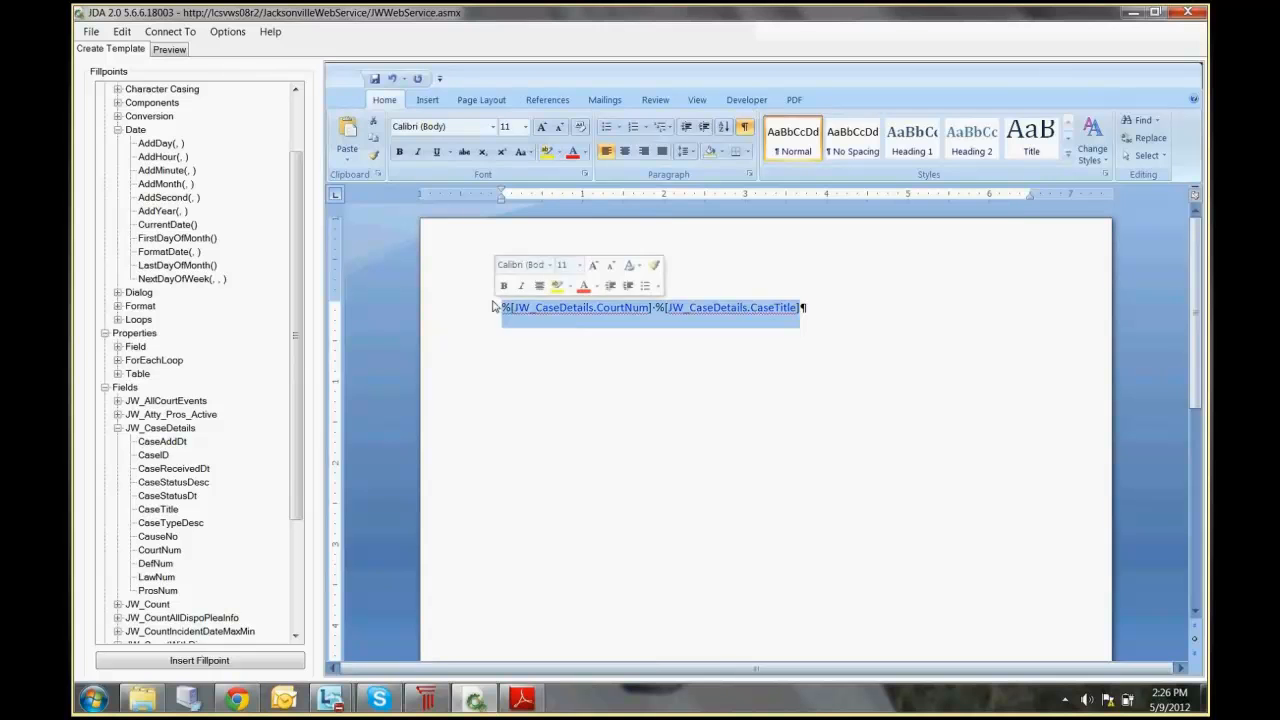
pyautogui.press('Delete')
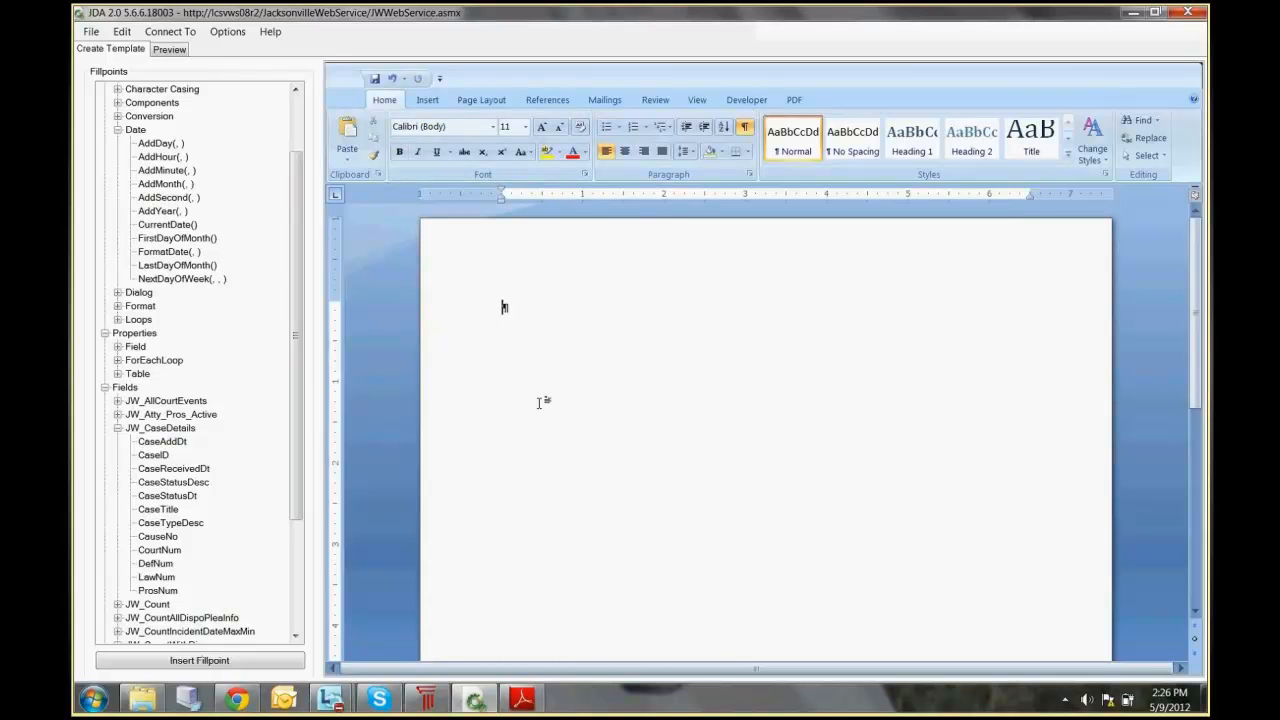
pyautogui.click(118, 428)
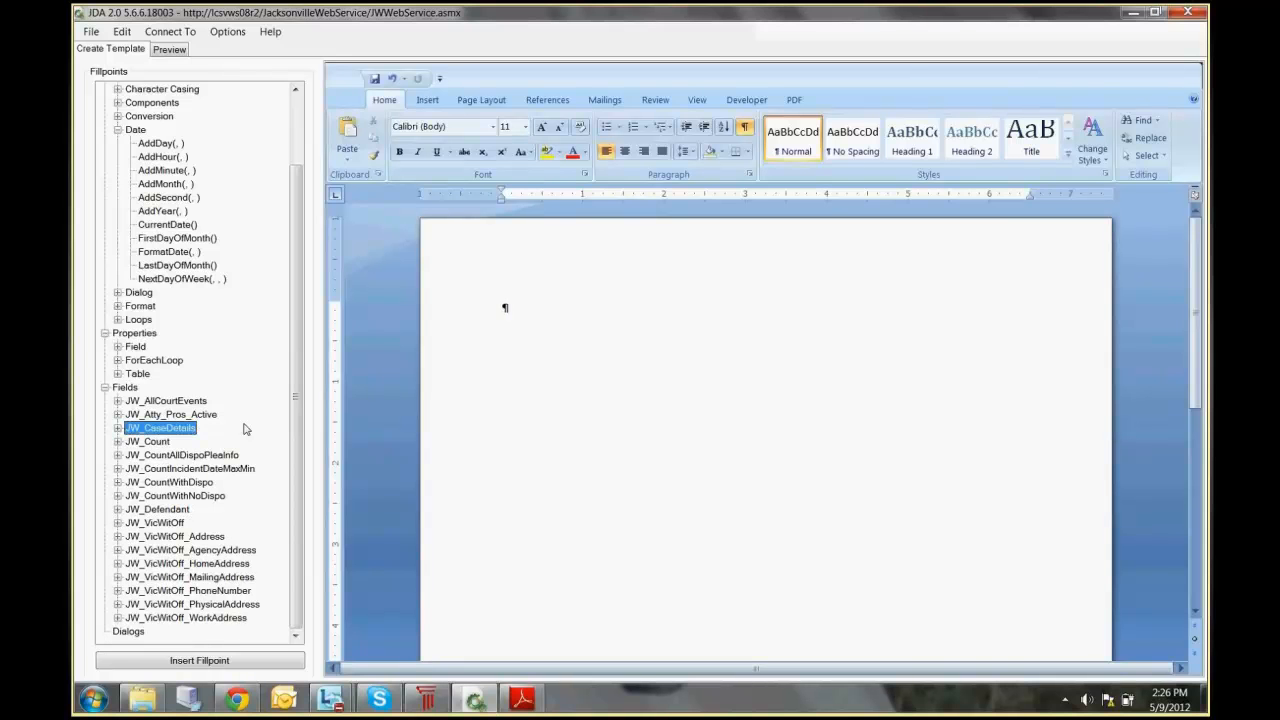
pyautogui.click(118, 441)
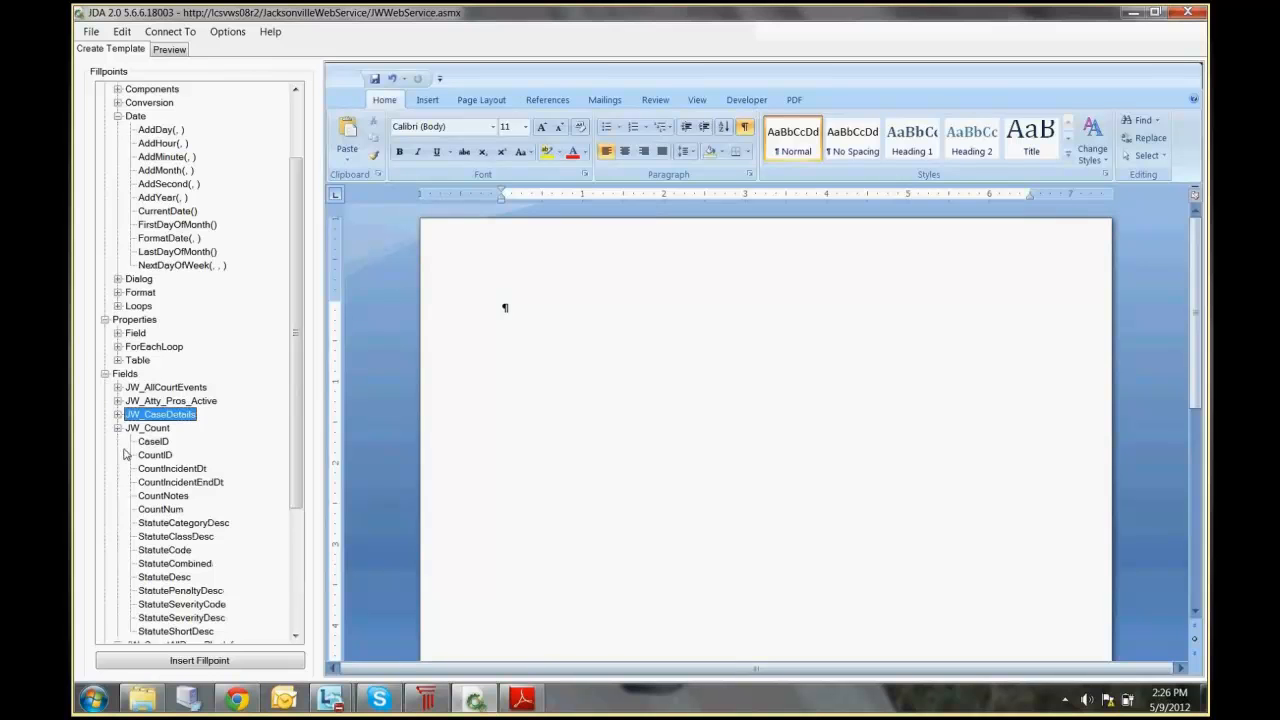
pyautogui.click(174, 578)
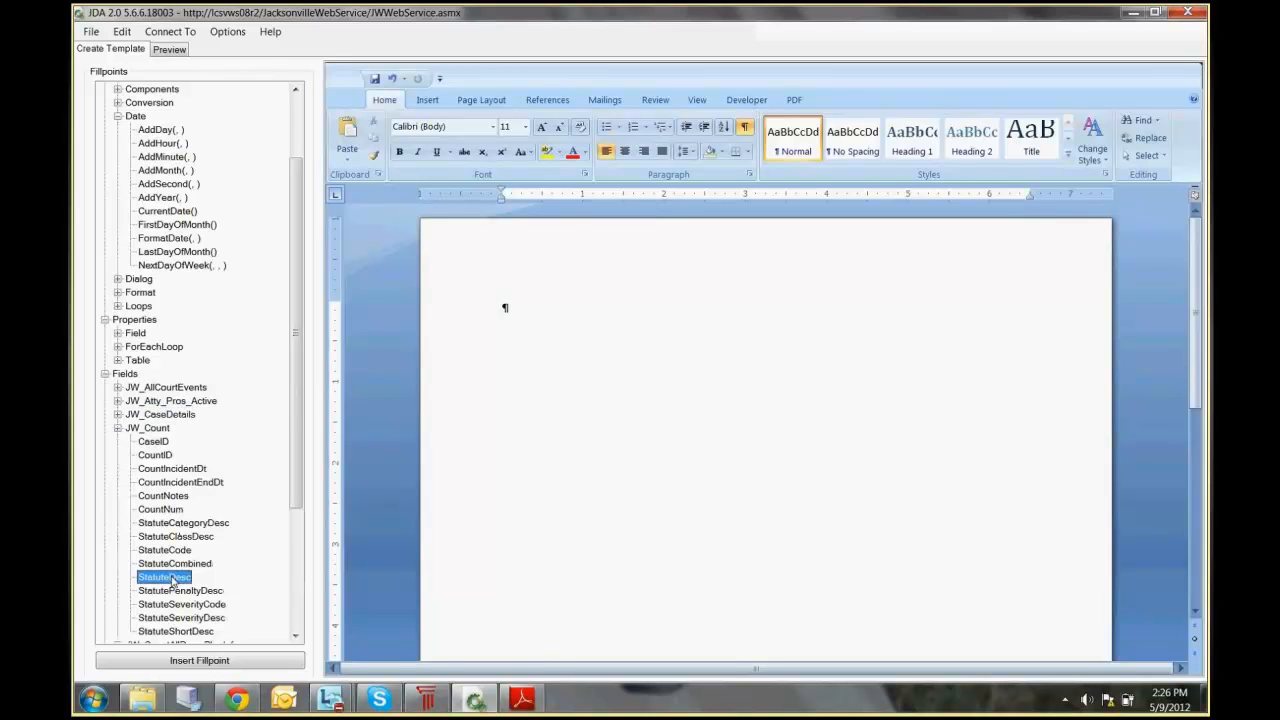
pyautogui.click(200, 660)
# Preview the template and continue through the charge selection to examine the filled-in statute description.
pyautogui.click(170, 49)
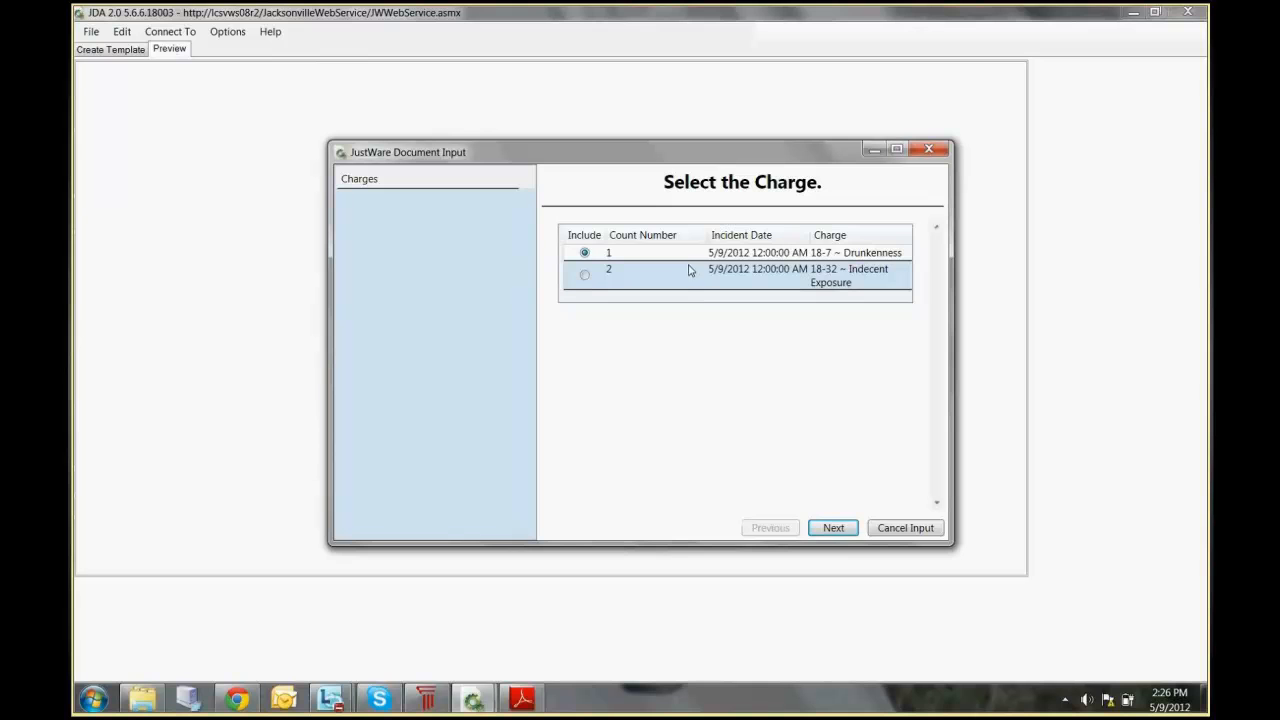
pyautogui.click(841, 533)
pyautogui.click(840, 530)
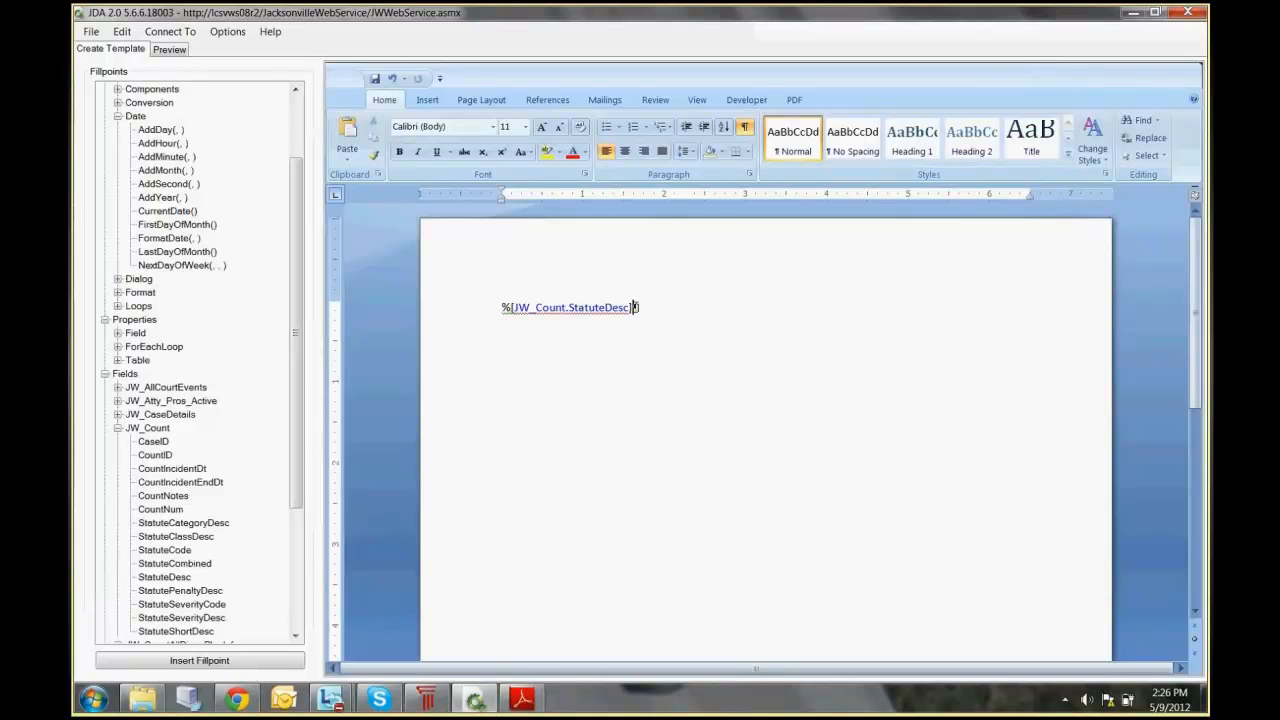
# Replace the JW_Count.StatuteDesc fillpoint with the Cca loop function.
pyautogui.moveTo(632, 307); pyautogui.dragTo(491, 311)
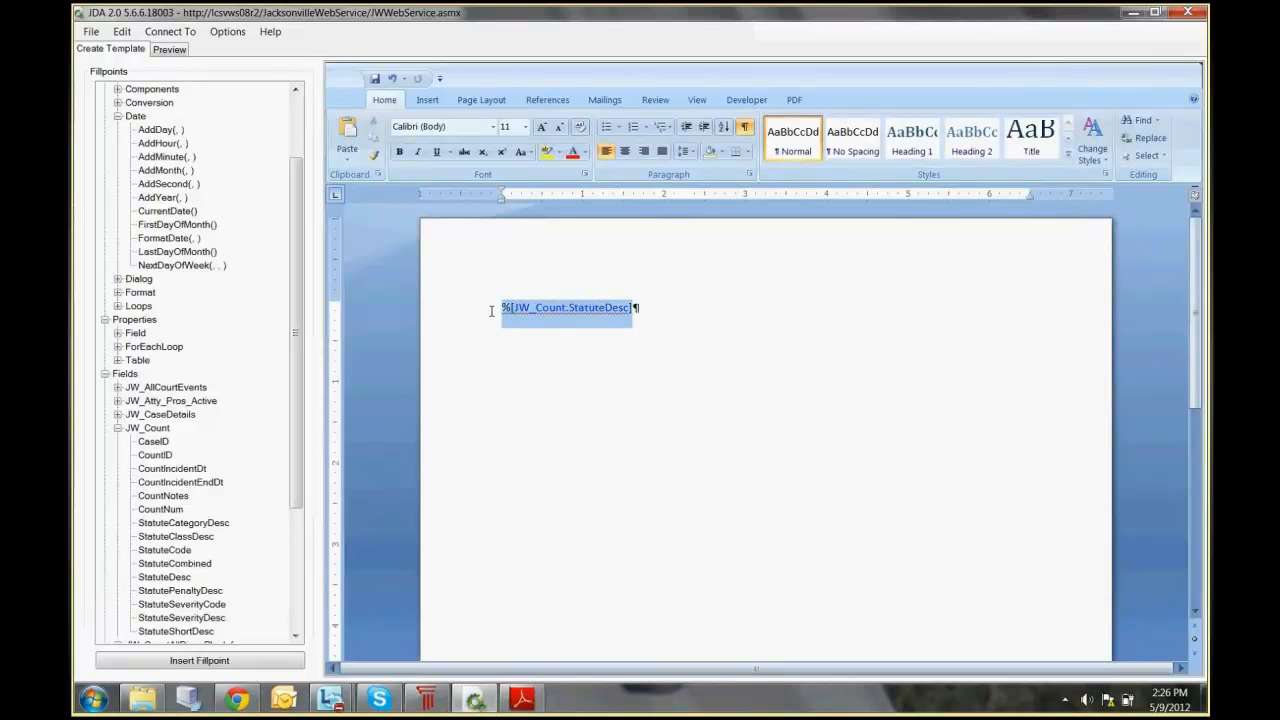
pyautogui.moveTo(299, 333); pyautogui.dragTo(300, 285)
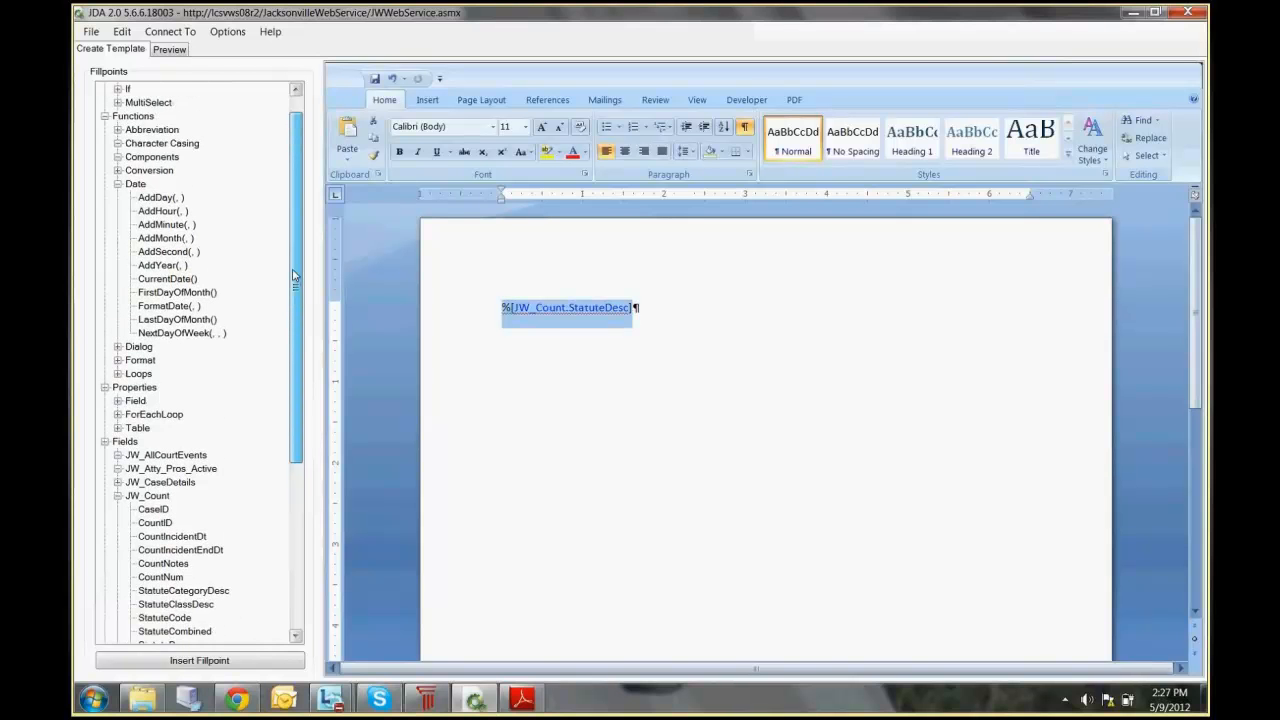
pyautogui.click(120, 185)
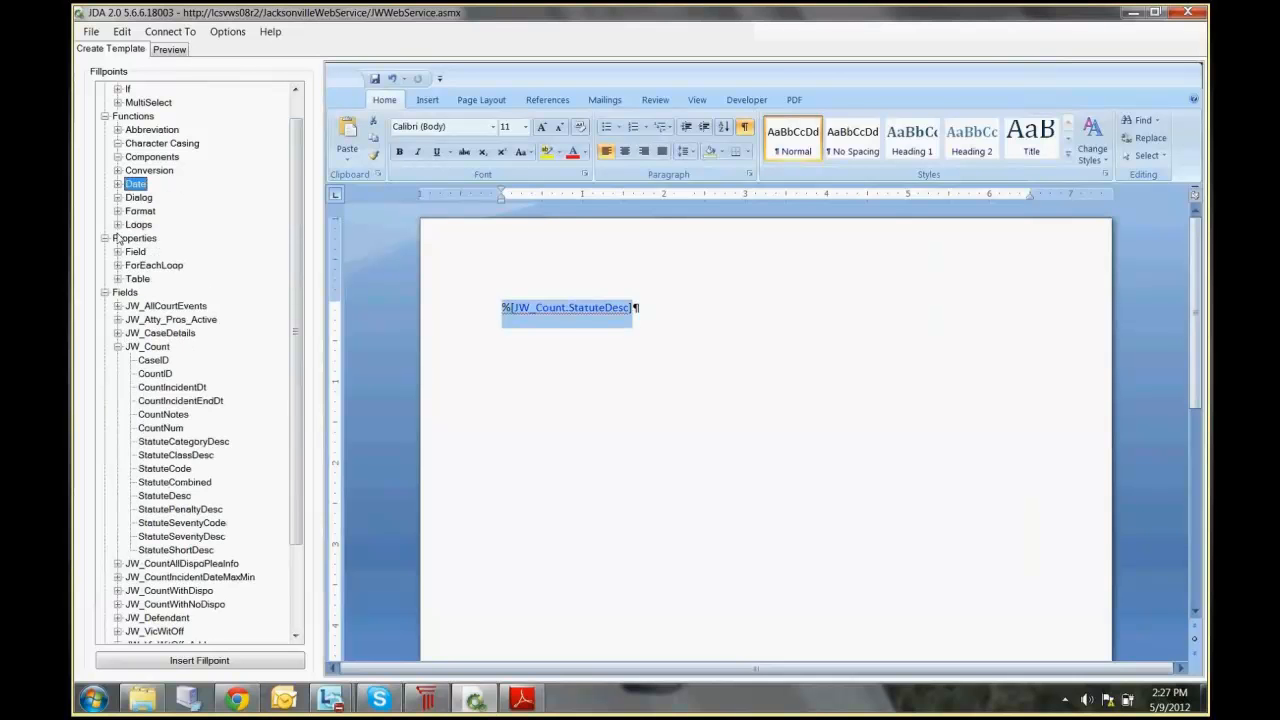
pyautogui.click(117, 225)
pyautogui.click(156, 239)
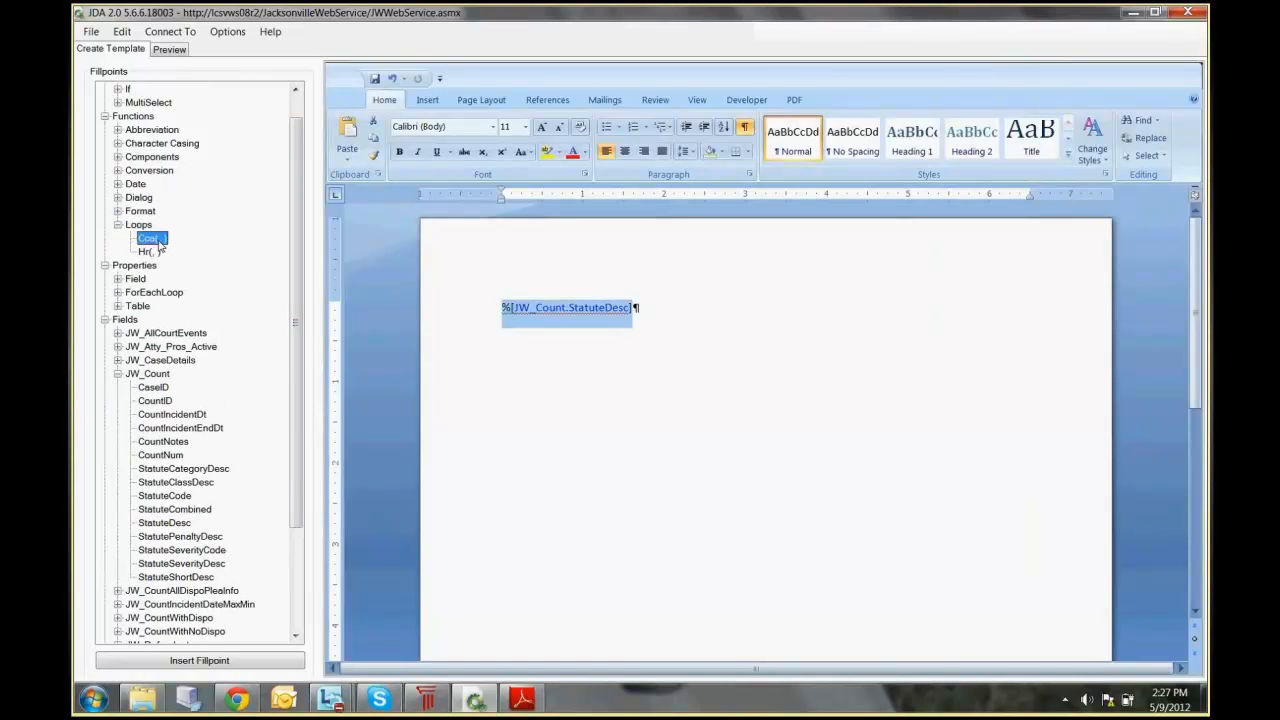
pyautogui.doubleClick(160, 244)
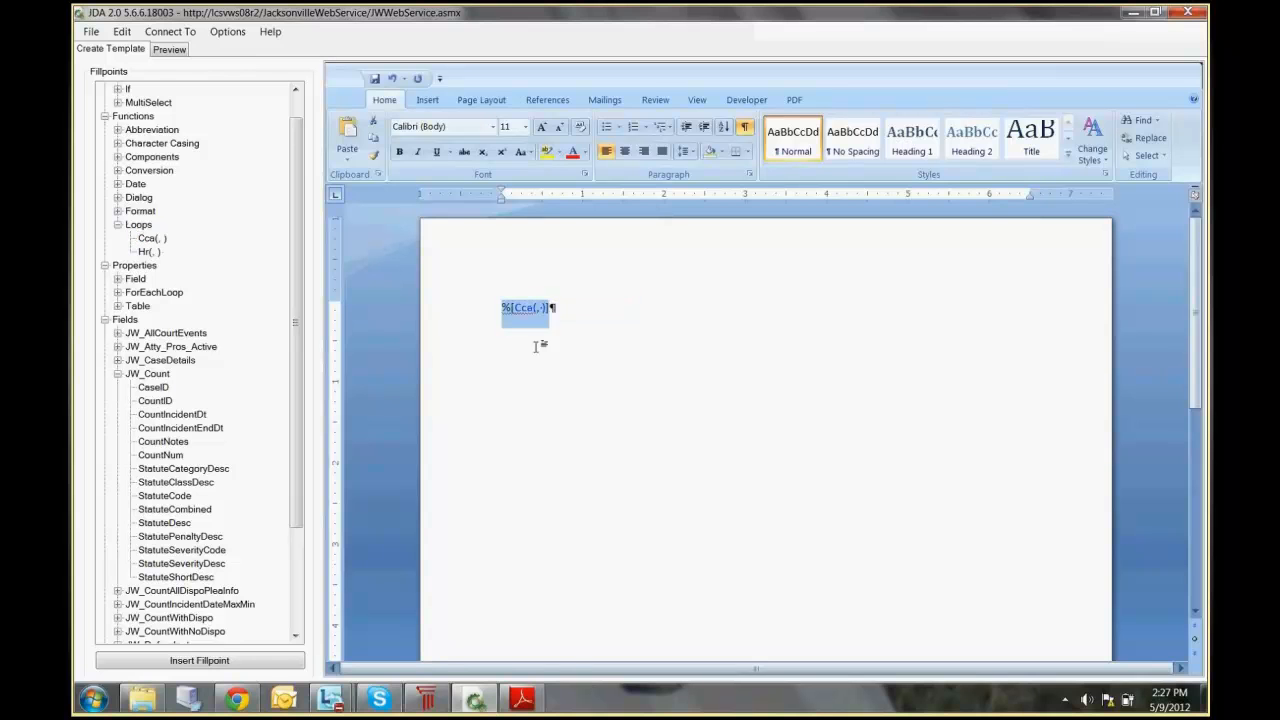
# Replace the placeholder parameters inside the Cca function with the JW_Count.StatuteDesc field.
pyautogui.click(546, 307)
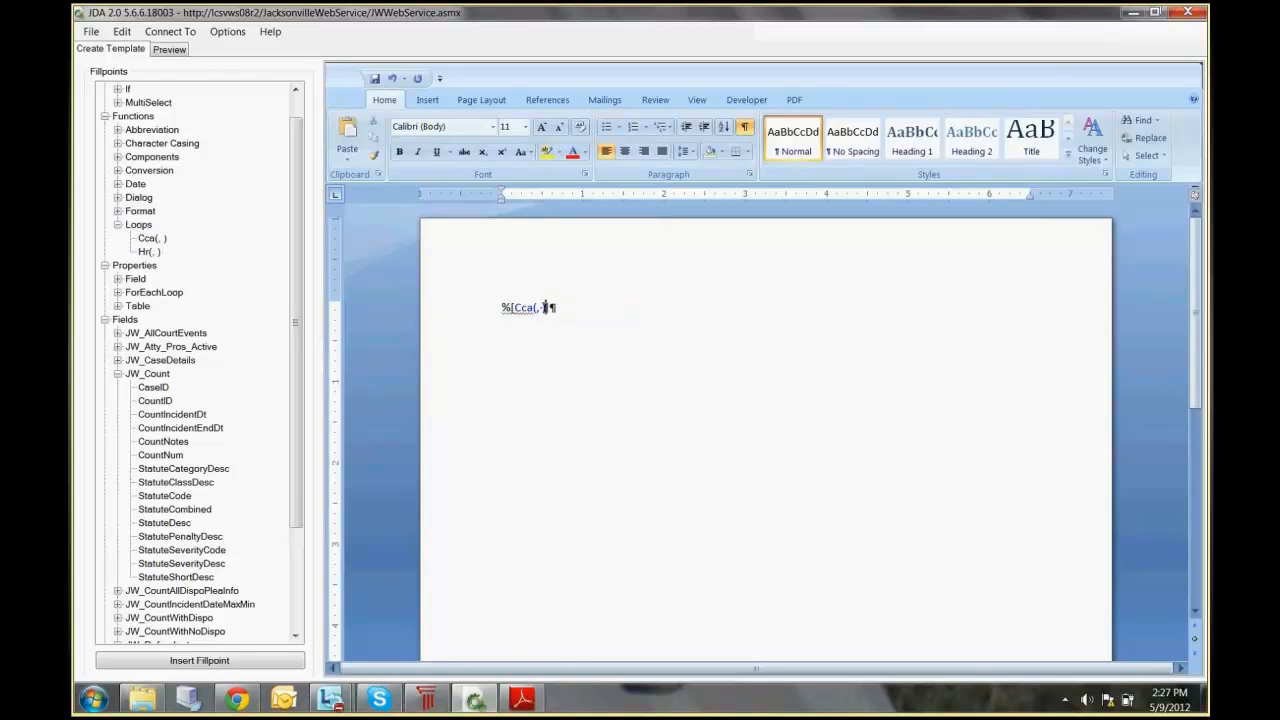
pyautogui.doubleClick(538, 308)
pyautogui.scroll(-3, 270, 479)
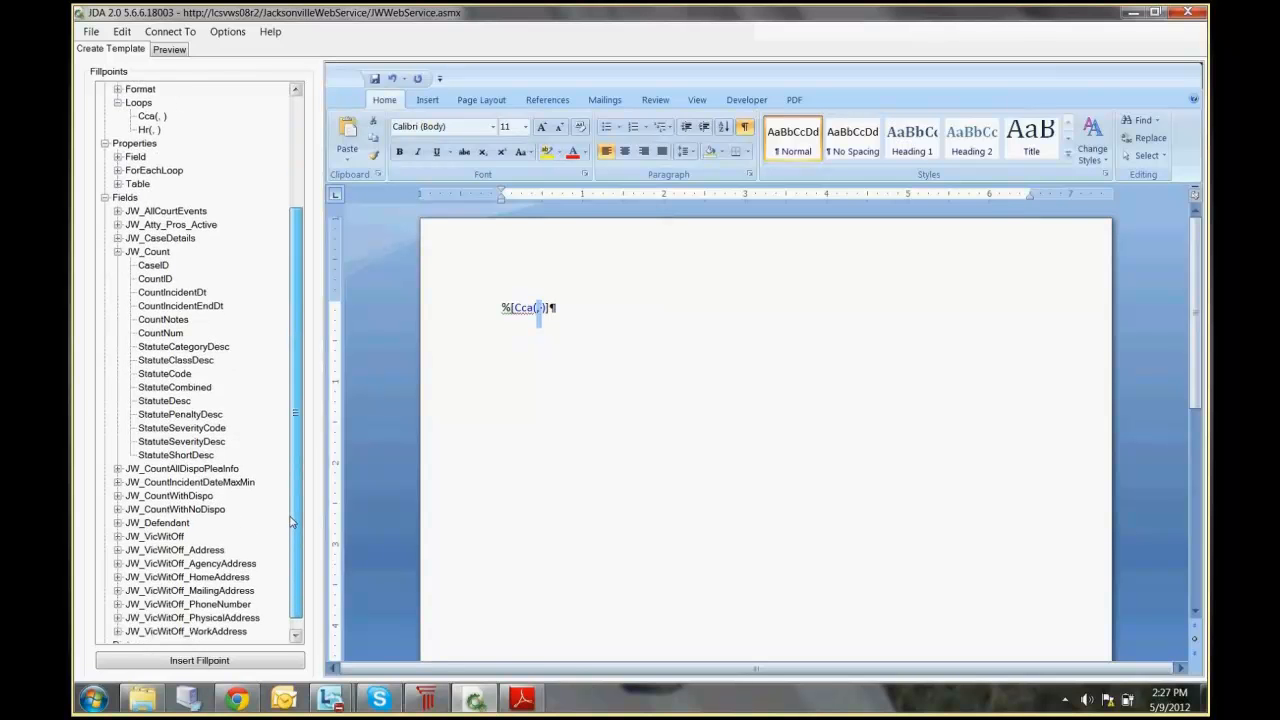
pyautogui.click(190, 402)
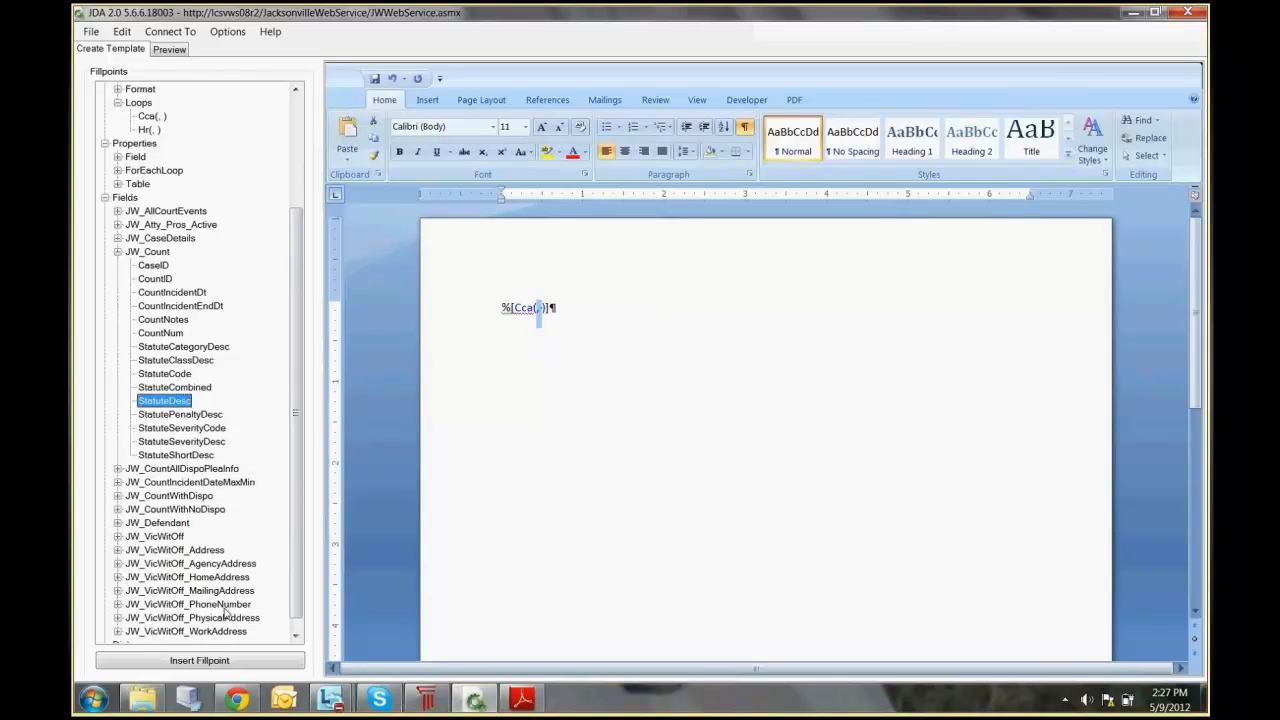
pyautogui.click(229, 660)
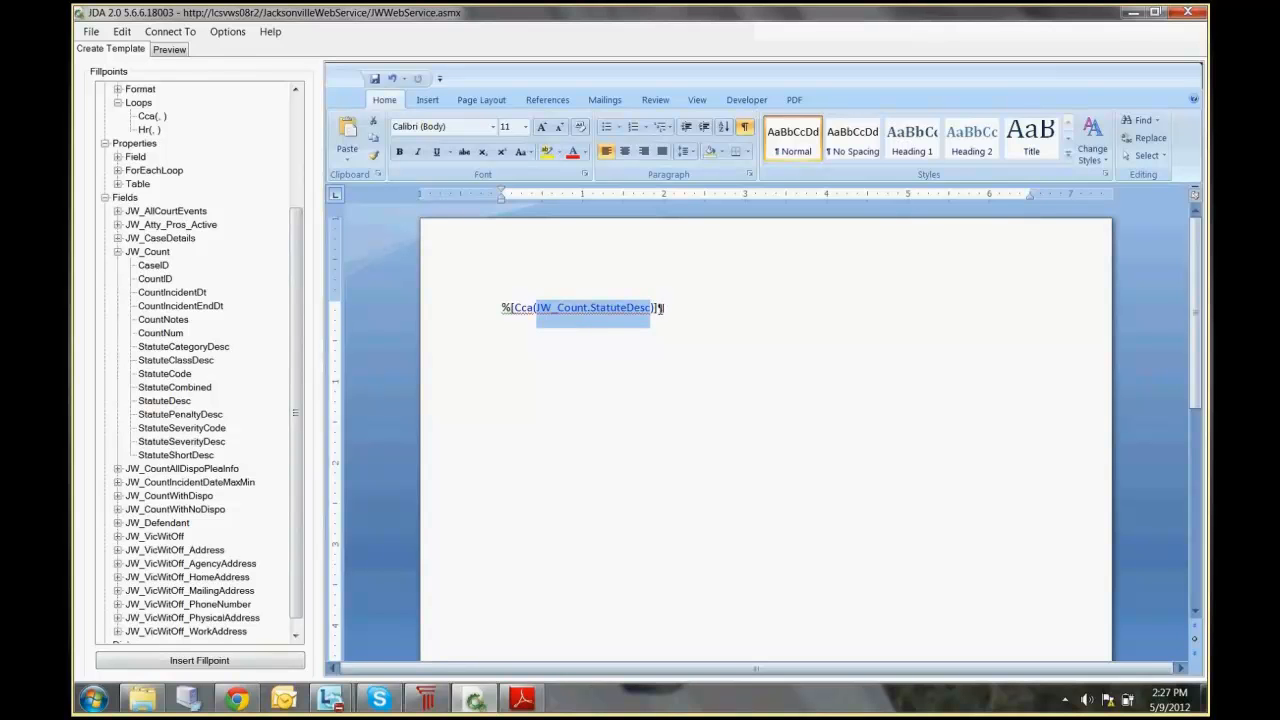
# Add an Hr loop function on a new line below Cca, with JW_Count.StatuteDesc as its only parameter.
pyautogui.click(660, 308)
pyautogui.press('Return')
pyautogui.click(148, 130)
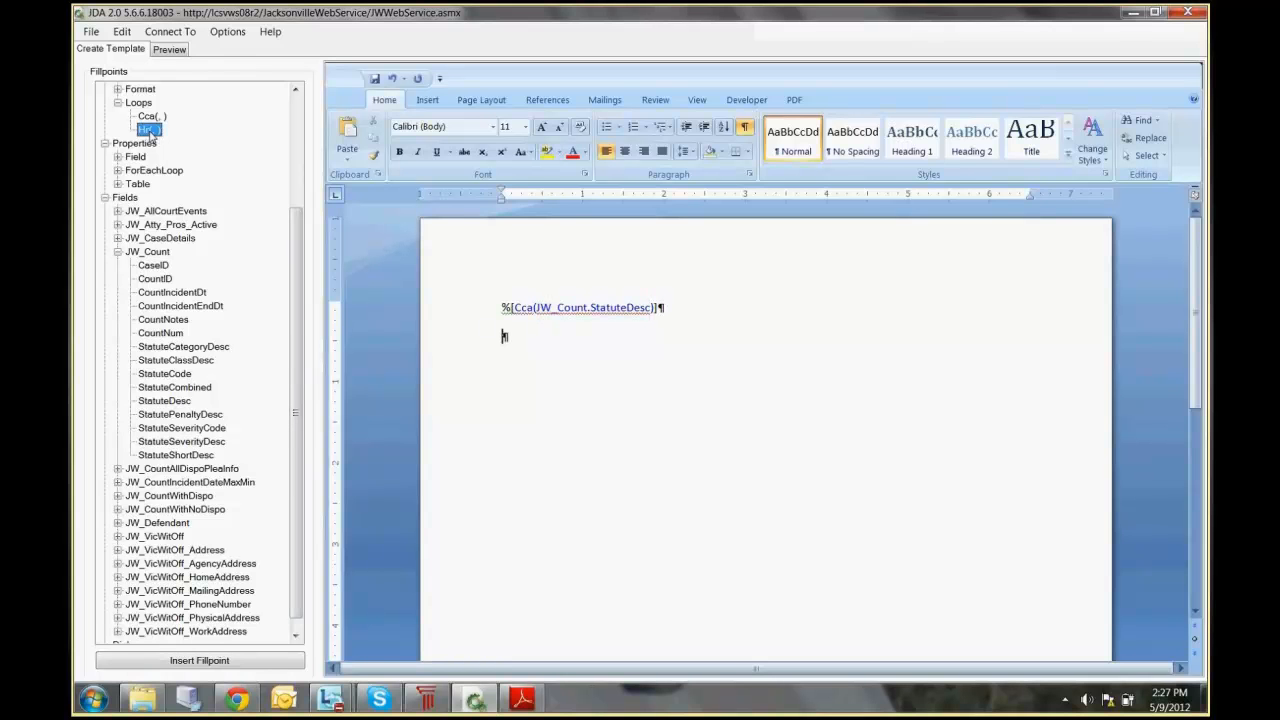
pyautogui.click(200, 661)
pyautogui.click(531, 337)
pyautogui.press('BackSpace')
pyautogui.click(166, 401)
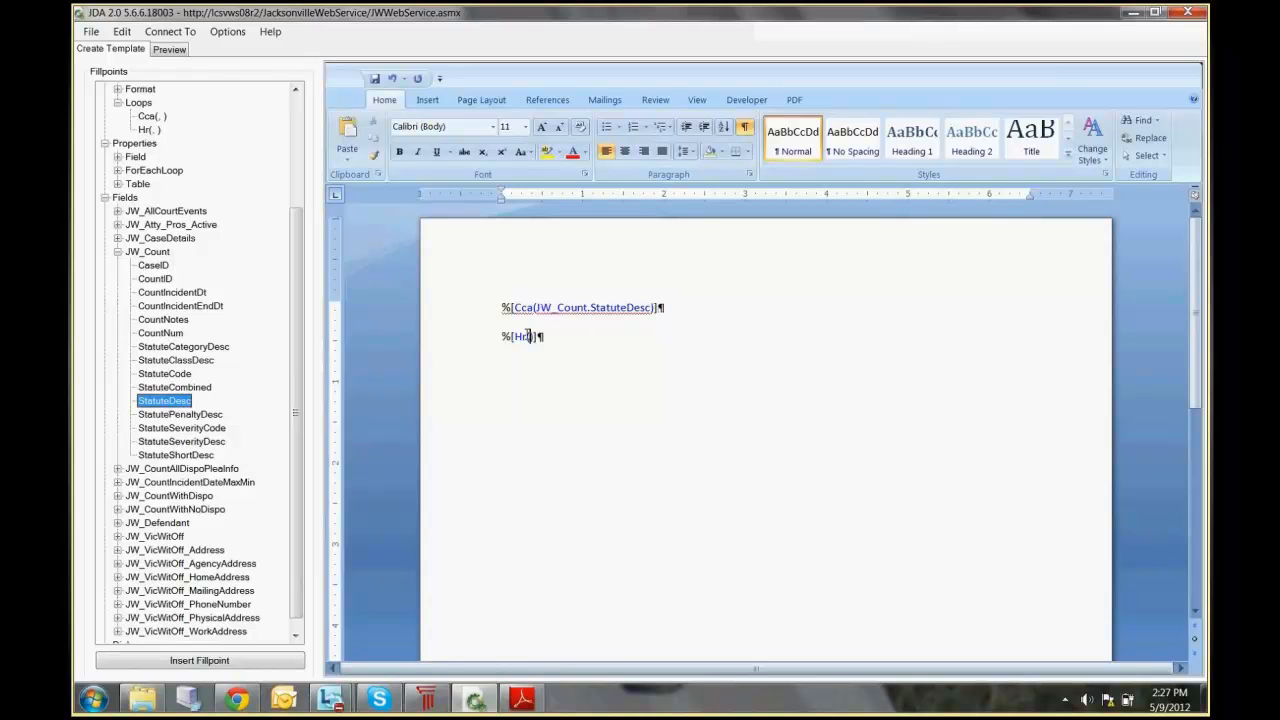
pyautogui.click(218, 662)
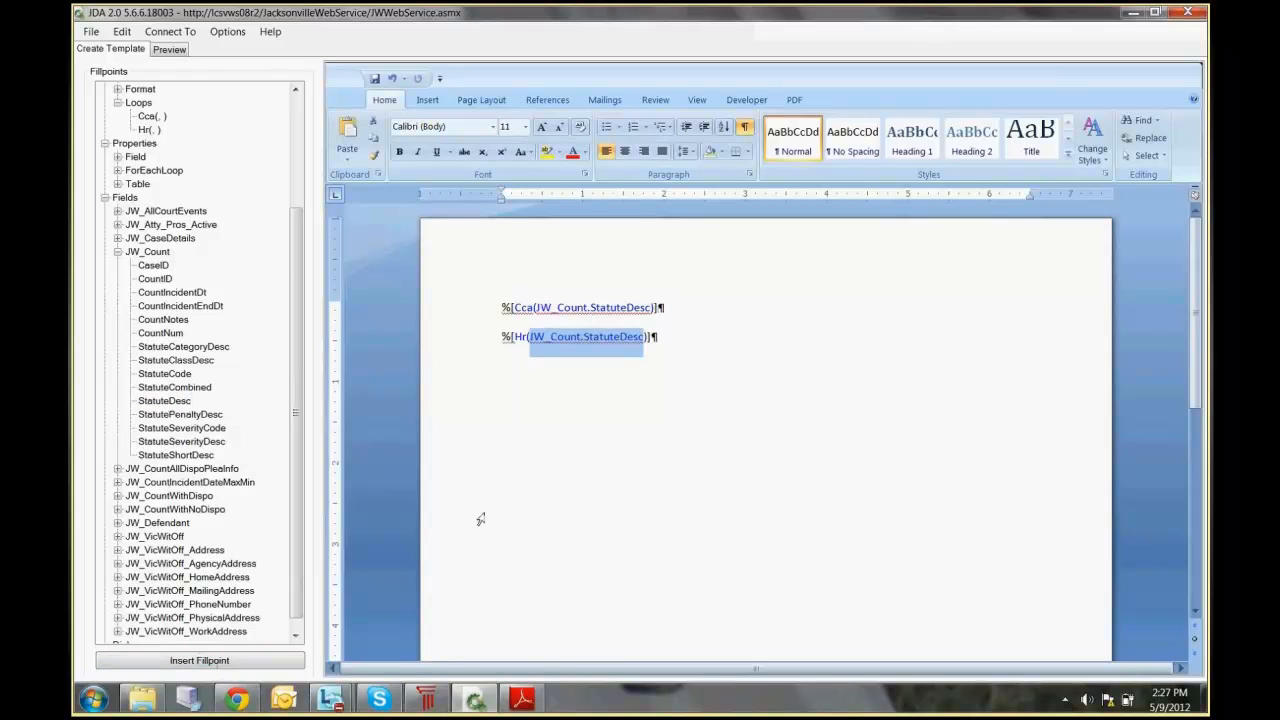
# Preview the template and examine how the Cca and Hr functions output the statute descriptions.
pyautogui.click(170, 50)
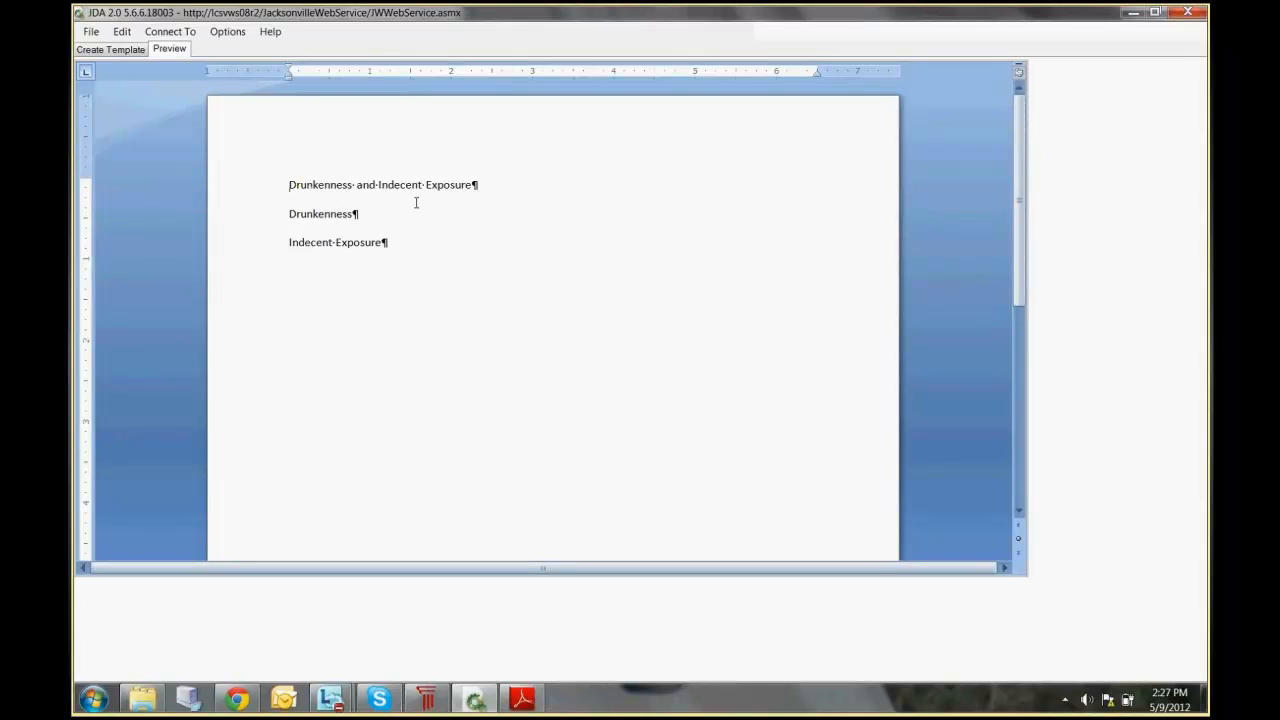
pyautogui.moveTo(289, 213); pyautogui.dragTo(381, 250)
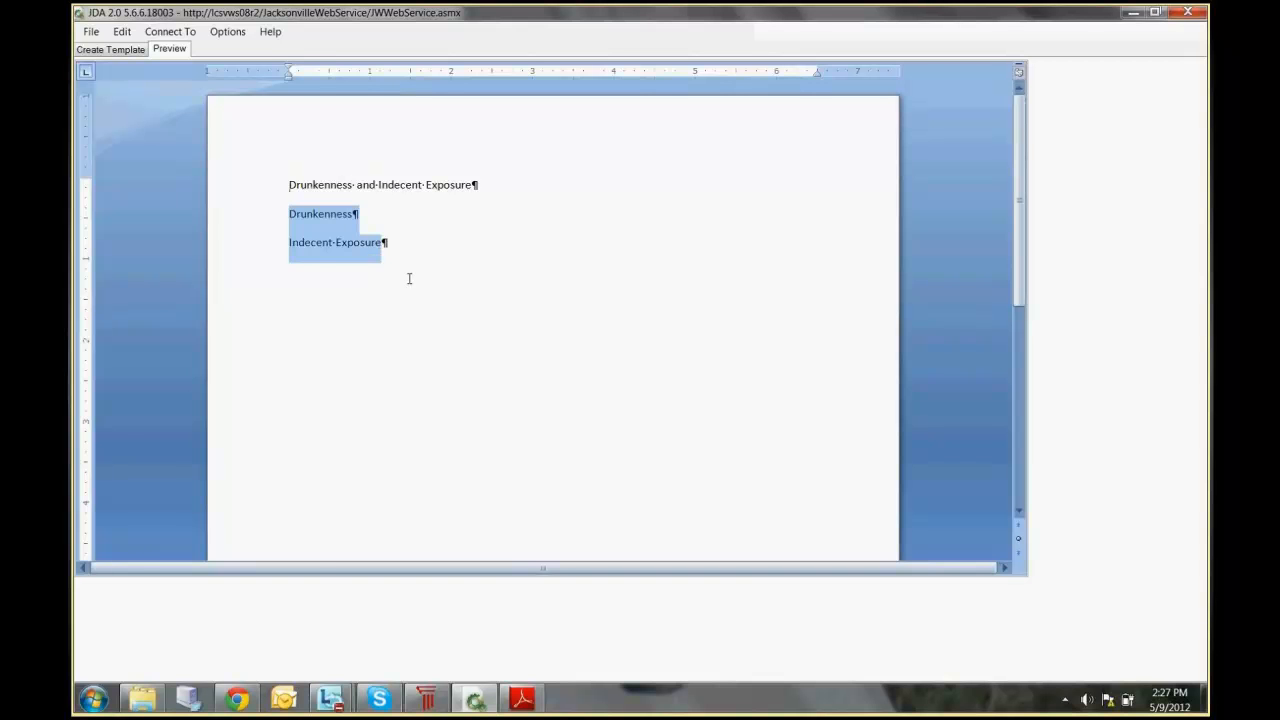
pyautogui.click(110, 49)
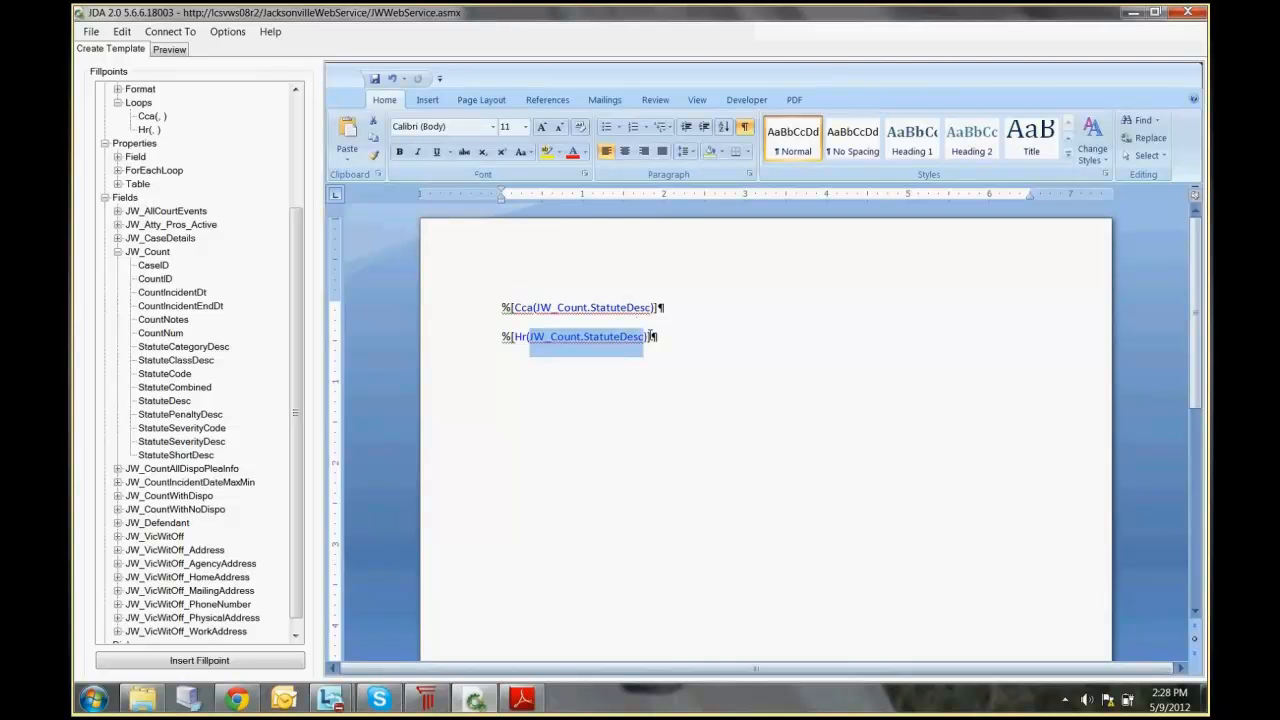
# Delete the Cca and Hr function lines from the template.
pyautogui.moveTo(650, 336); pyautogui.dragTo(476, 308)
pyautogui.press('Delete')
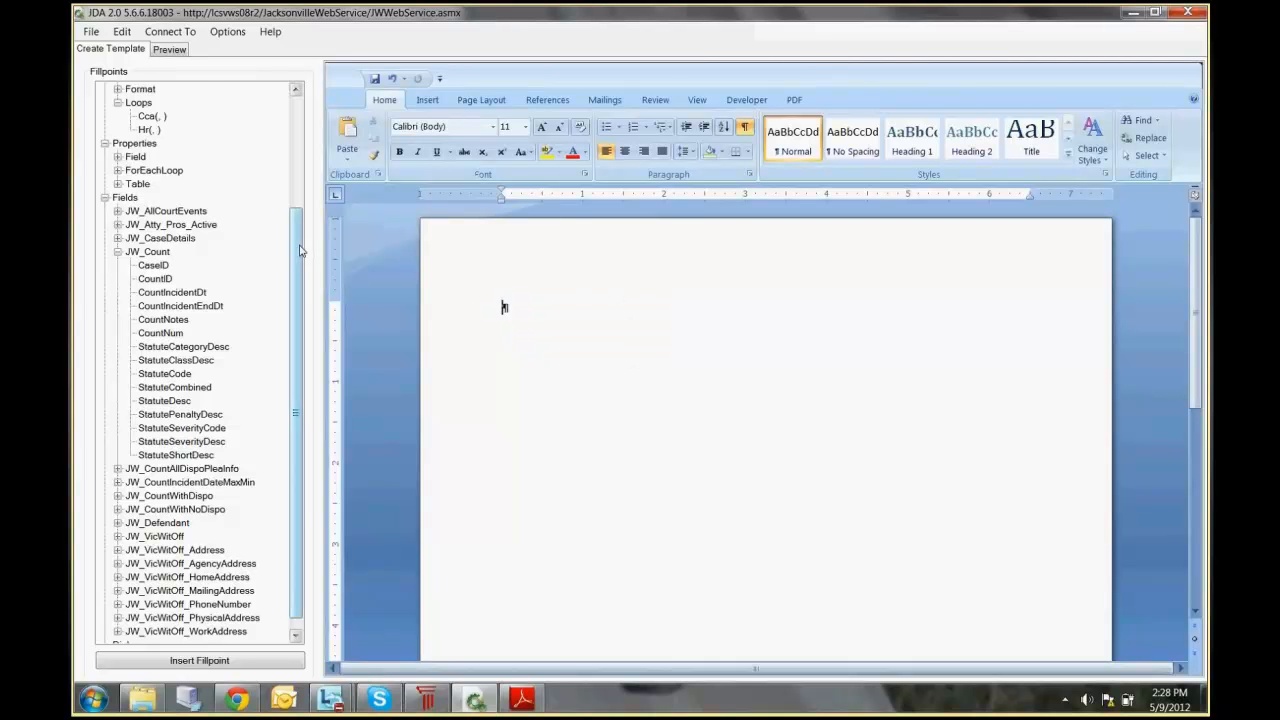
# Expand the ForEach, If and MultiSelect blocks and examine their opening and closing fillpoints.
pyautogui.scroll(4, 299, 250)
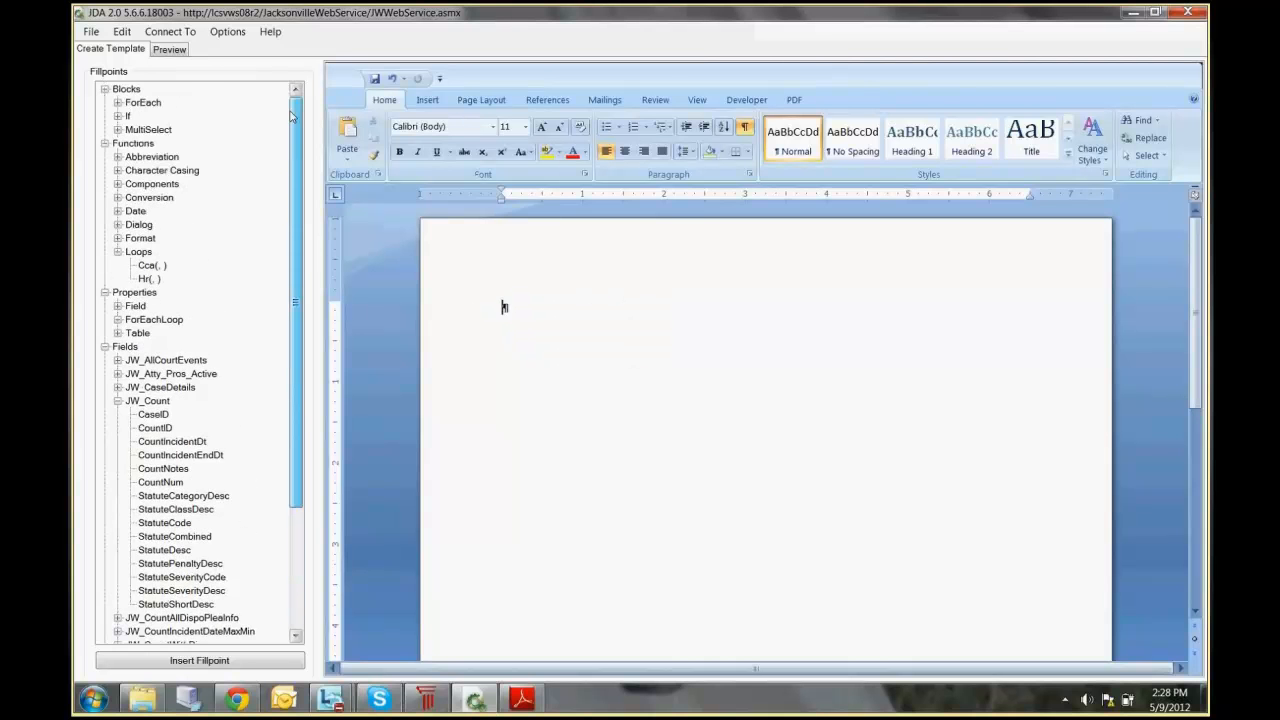
pyautogui.doubleClick(143, 102)
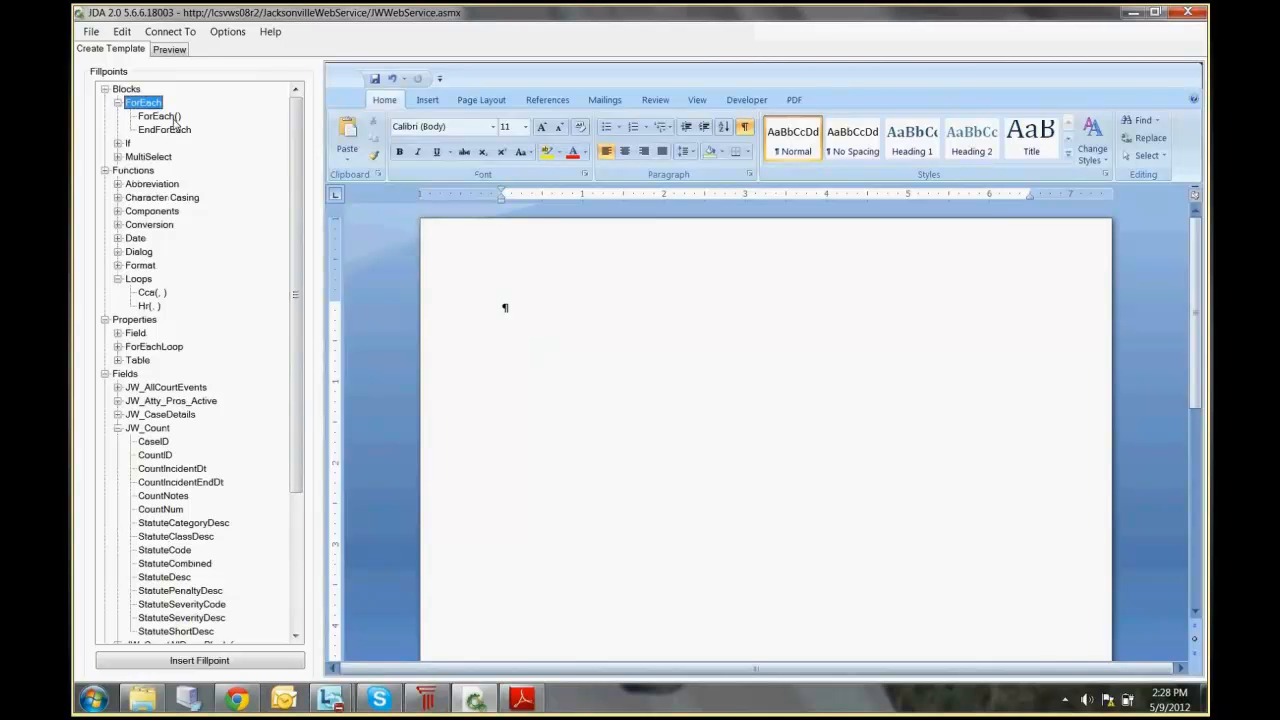
pyautogui.doubleClick(122, 145)
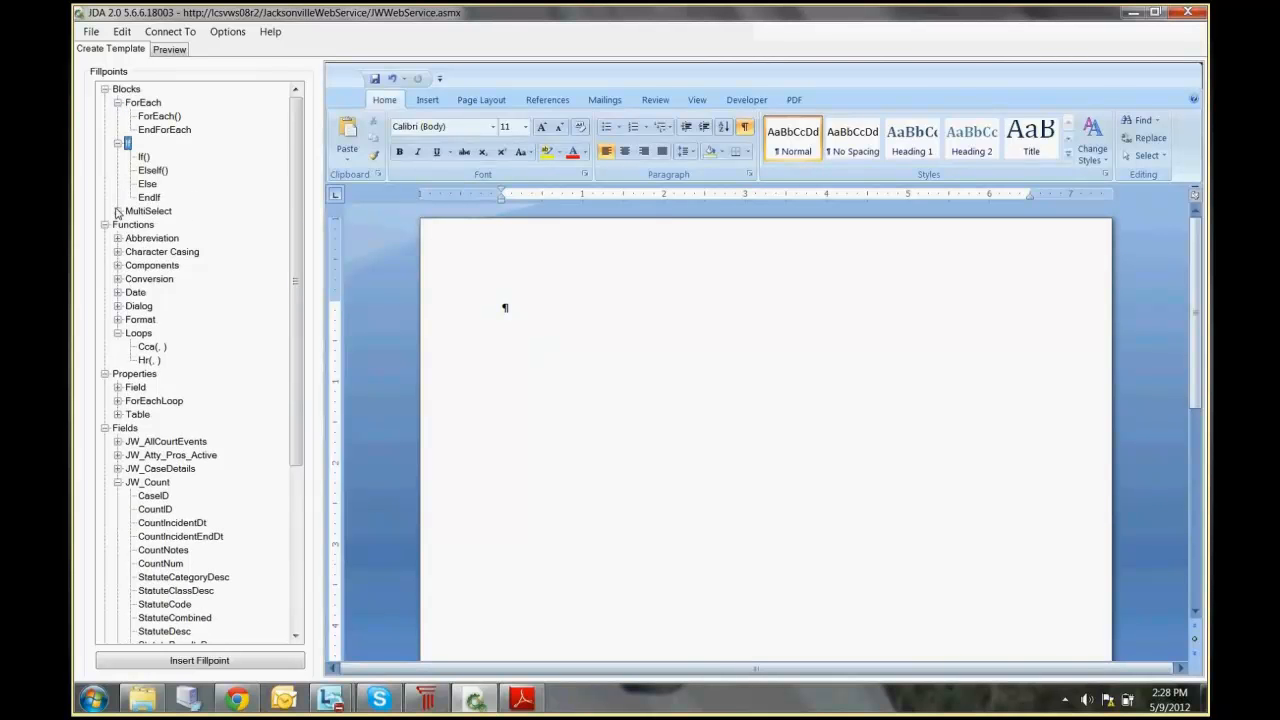
pyautogui.doubleClick(121, 211)
pyautogui.click(157, 117)
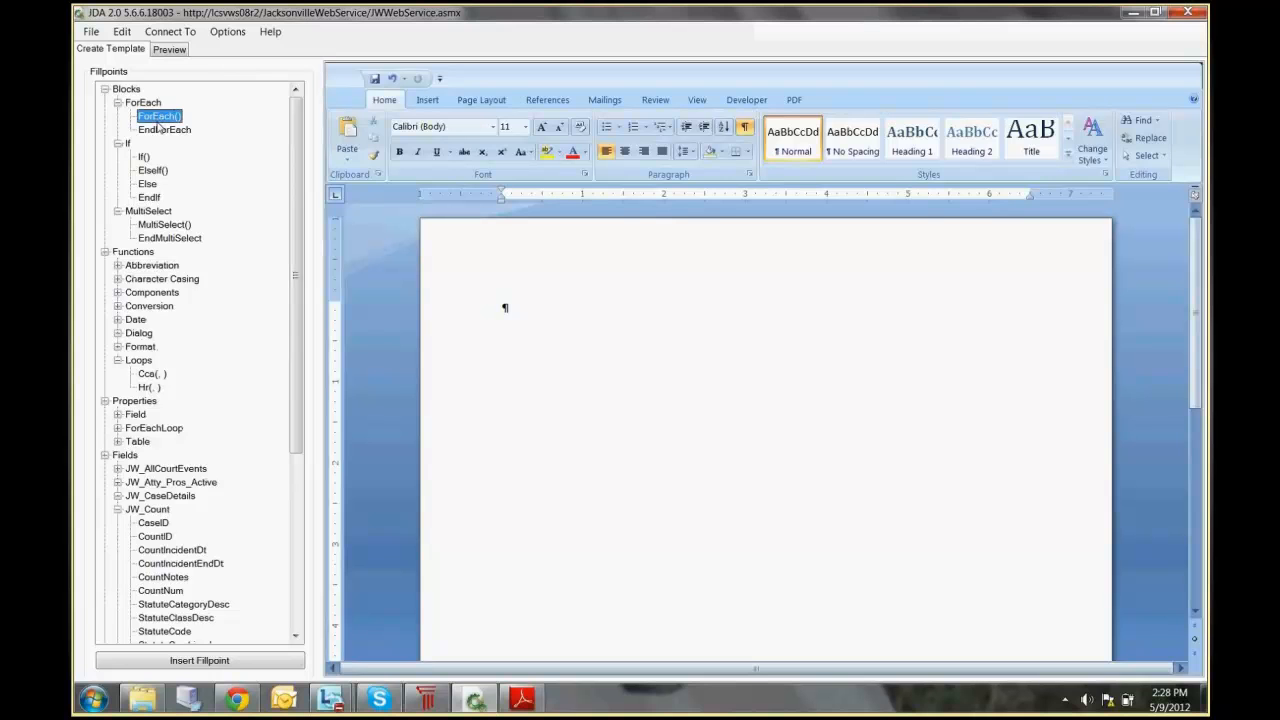
pyautogui.click(160, 130)
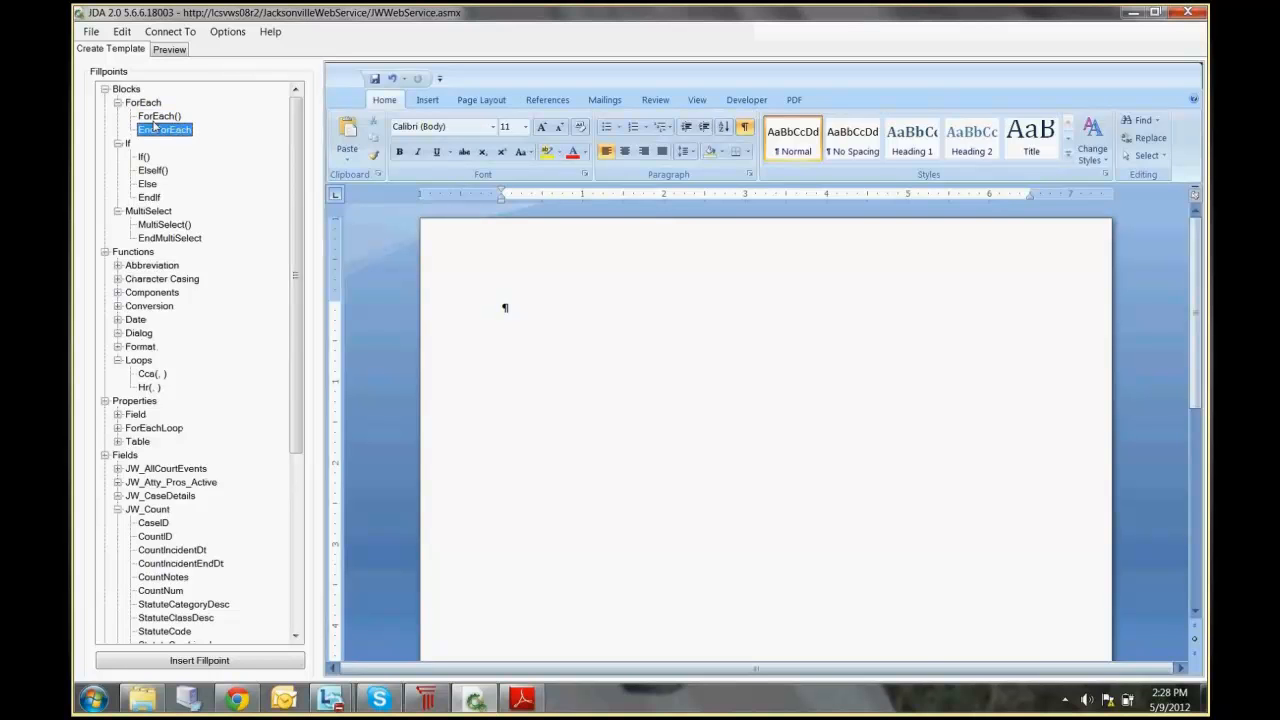
pyautogui.click(158, 117)
pyautogui.click(160, 130)
pyautogui.click(145, 157)
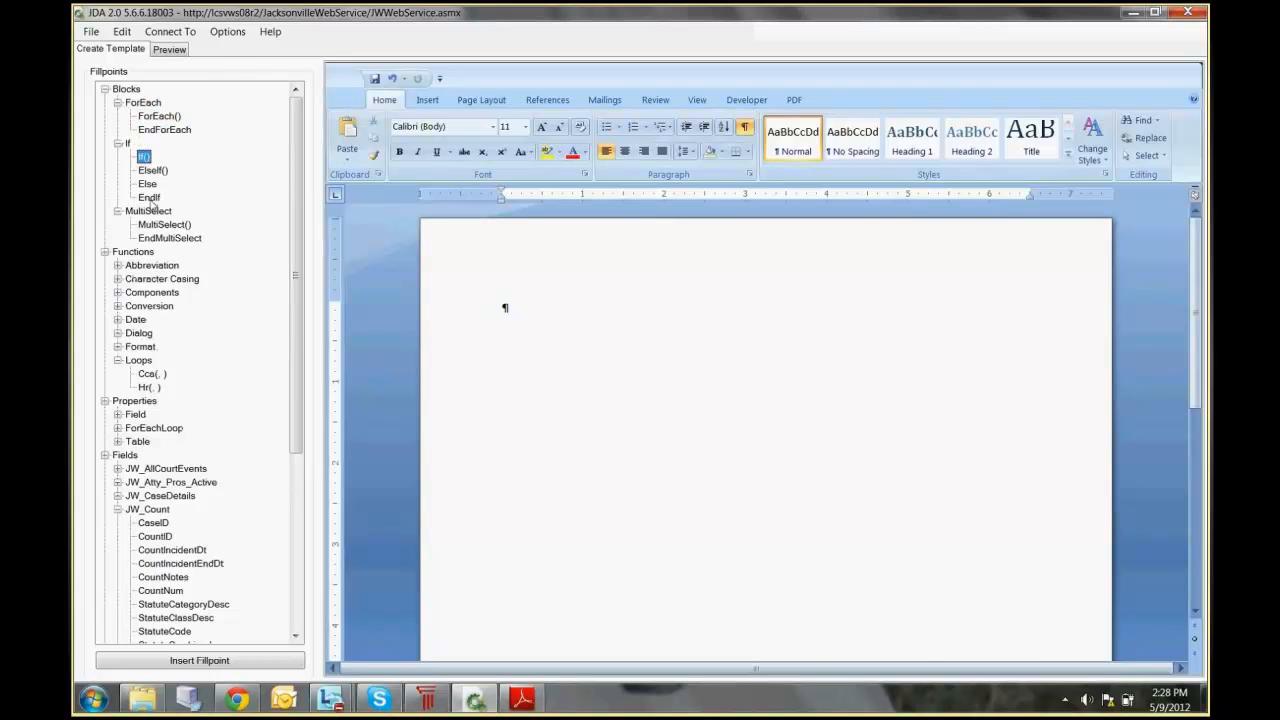
pyautogui.click(150, 197)
pyautogui.click(170, 225)
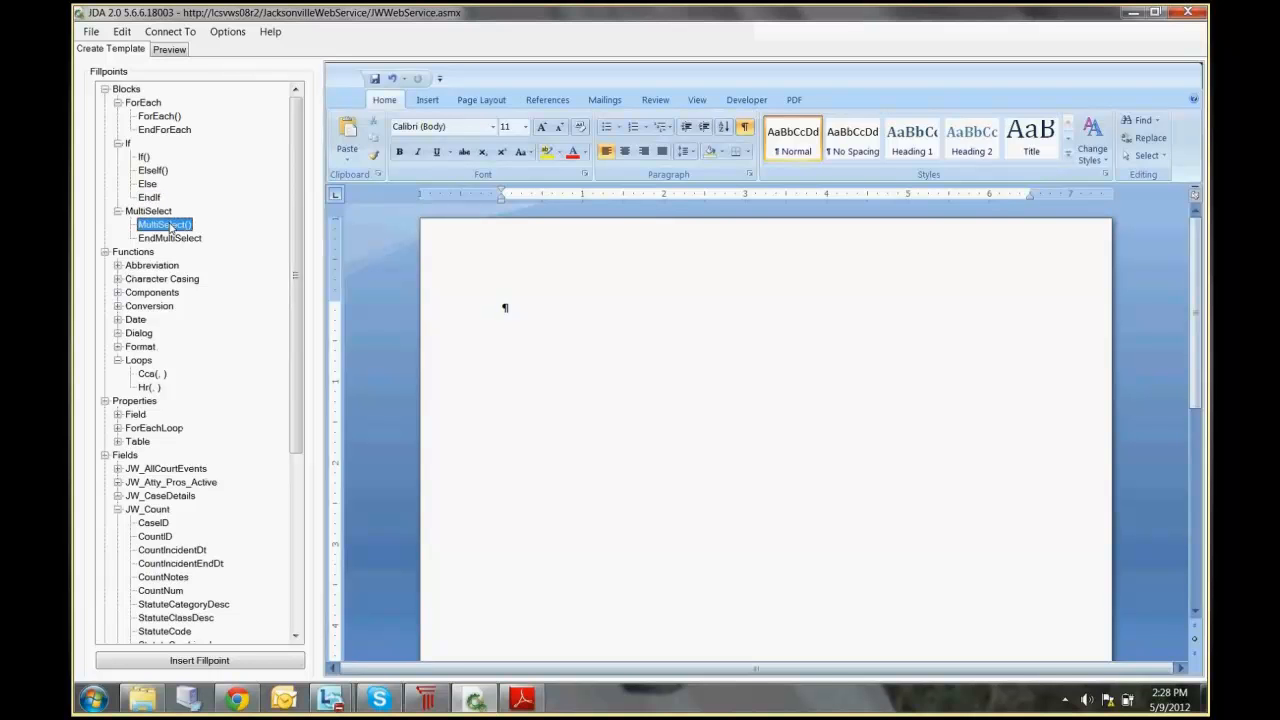
pyautogui.click(170, 238)
# Insert a ForEach() fillpoint in the empty document and enter "Charge in" inside its parentheses.
pyautogui.click(499, 307)
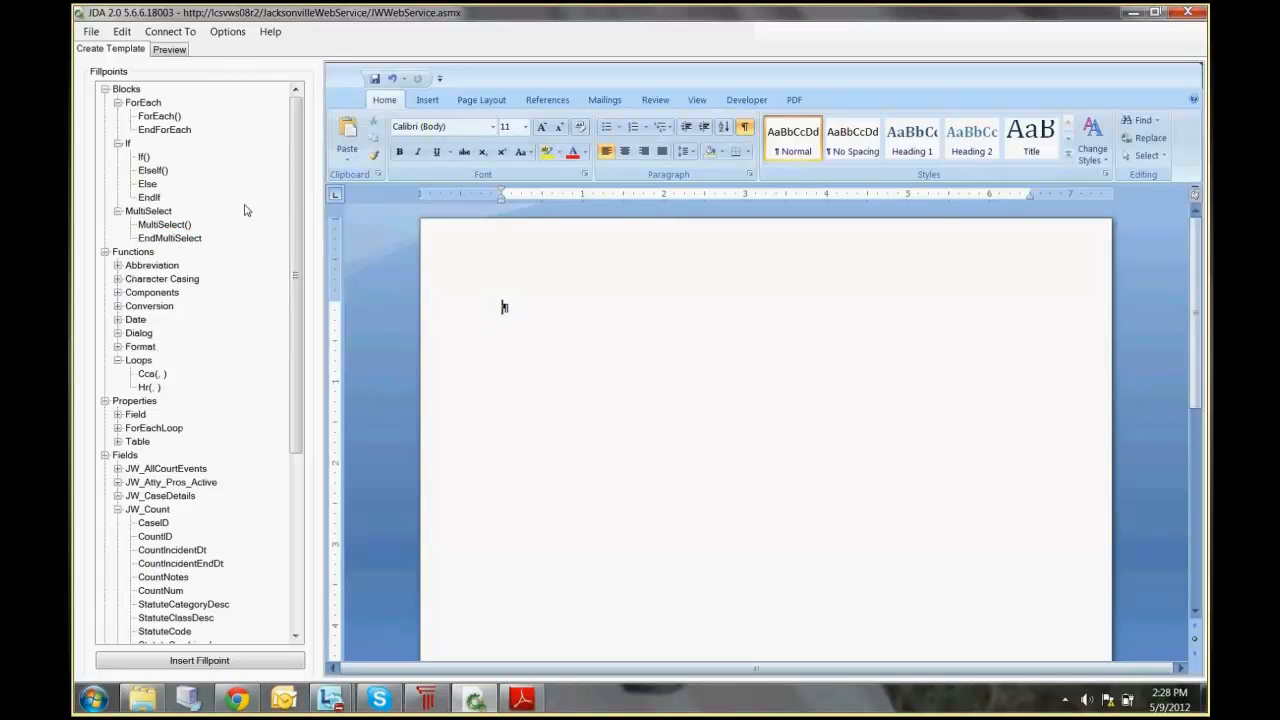
pyautogui.click(178, 118)
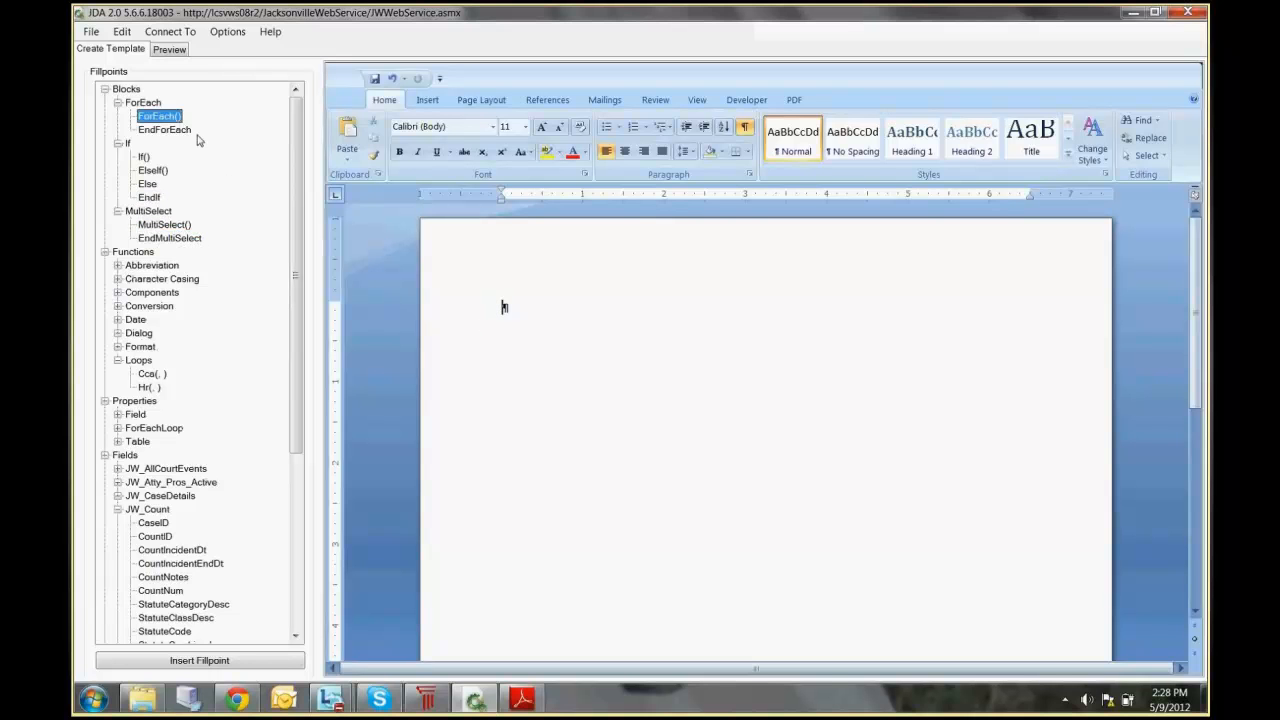
pyautogui.click(215, 662)
pyautogui.click(563, 307)
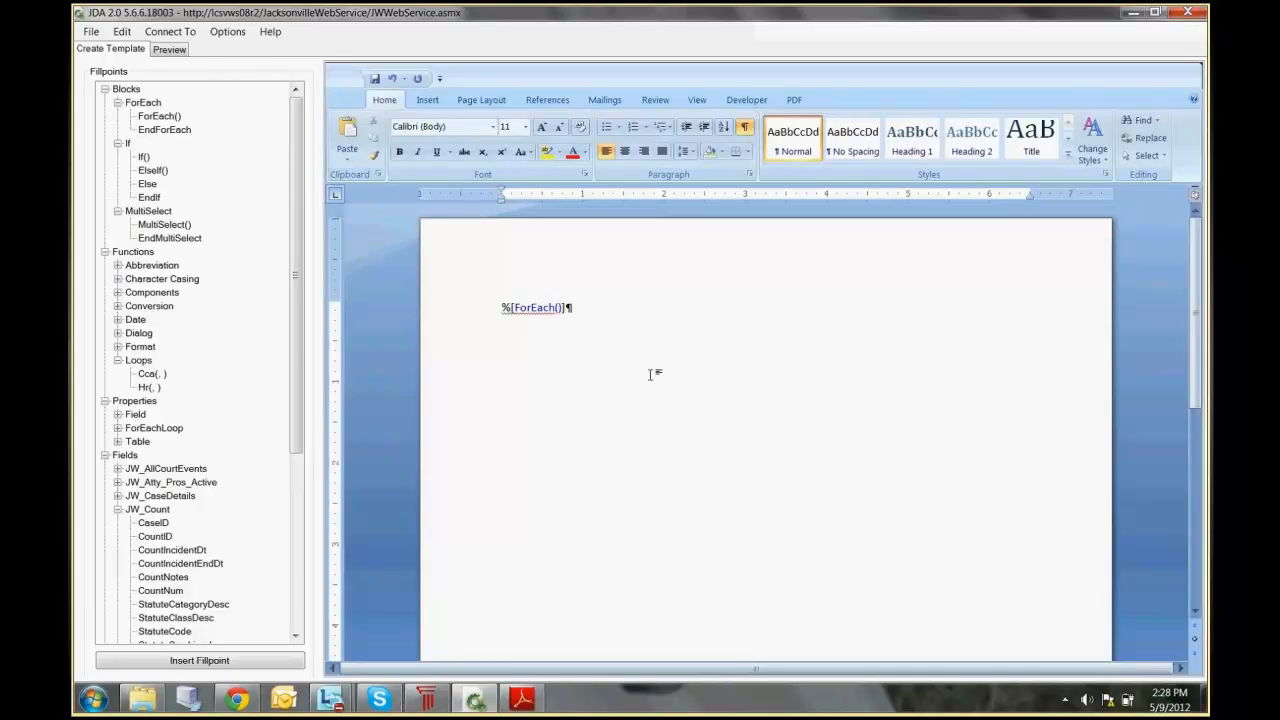
pyautogui.write('row')
pyautogui.press('BackSpace')
pyautogui.press('BackSpace')
pyautogui.press('BackSpace')
pyautogui.write('c')
pyautogui.press('BackSpace')
pyautogui.write('Charge')
pyautogui.write('-in-')
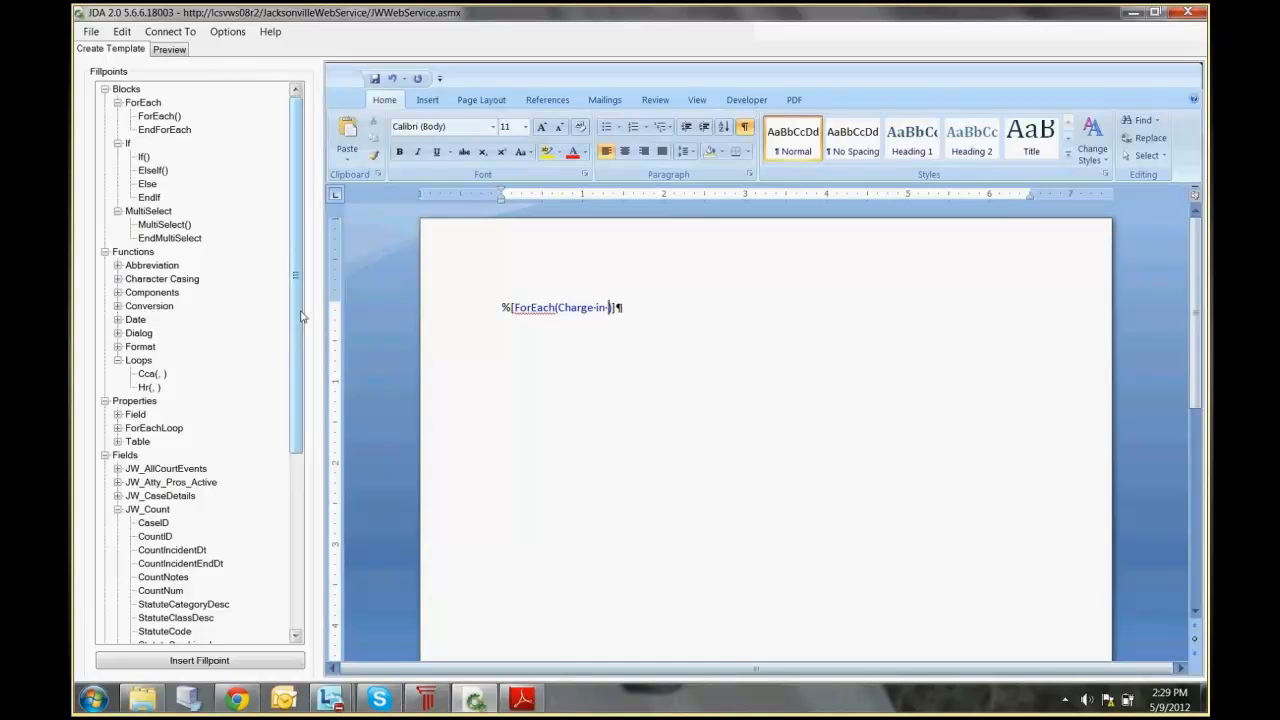
# Complete the ForEach parameter with JW_Count as the table to loop through.
pyautogui.click(150, 510)
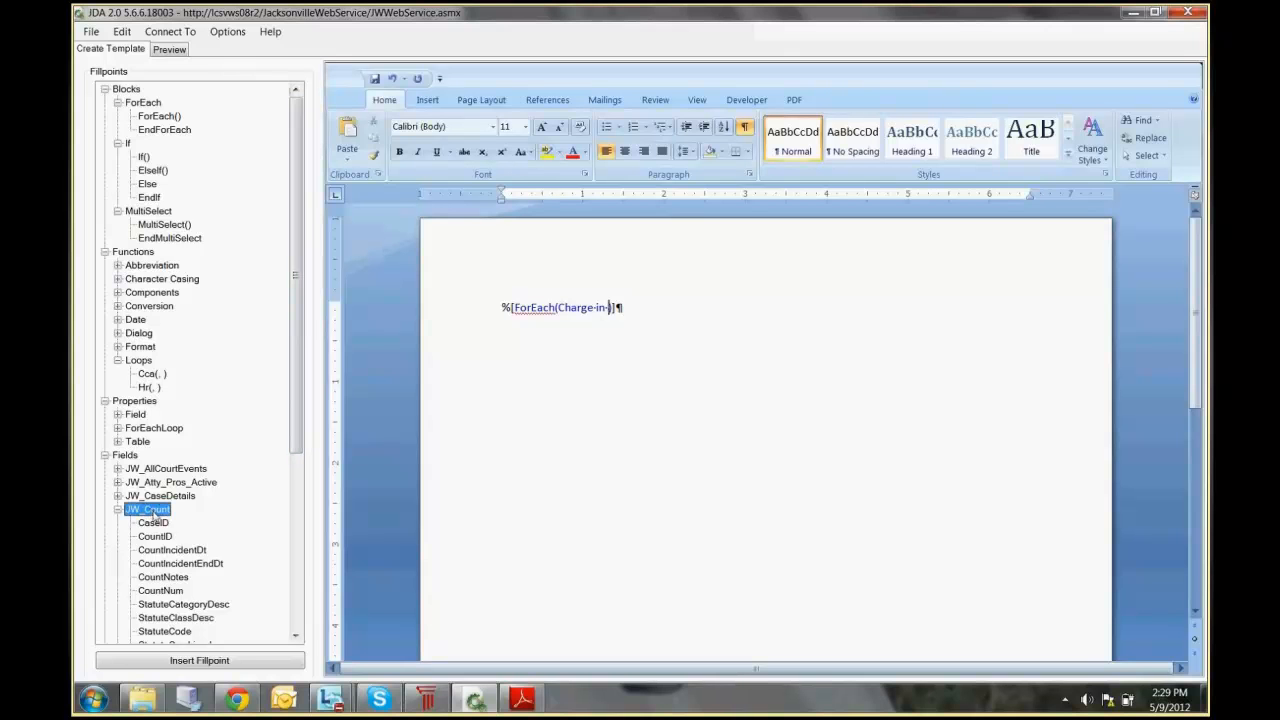
pyautogui.click(603, 312)
pyautogui.write('Jw')
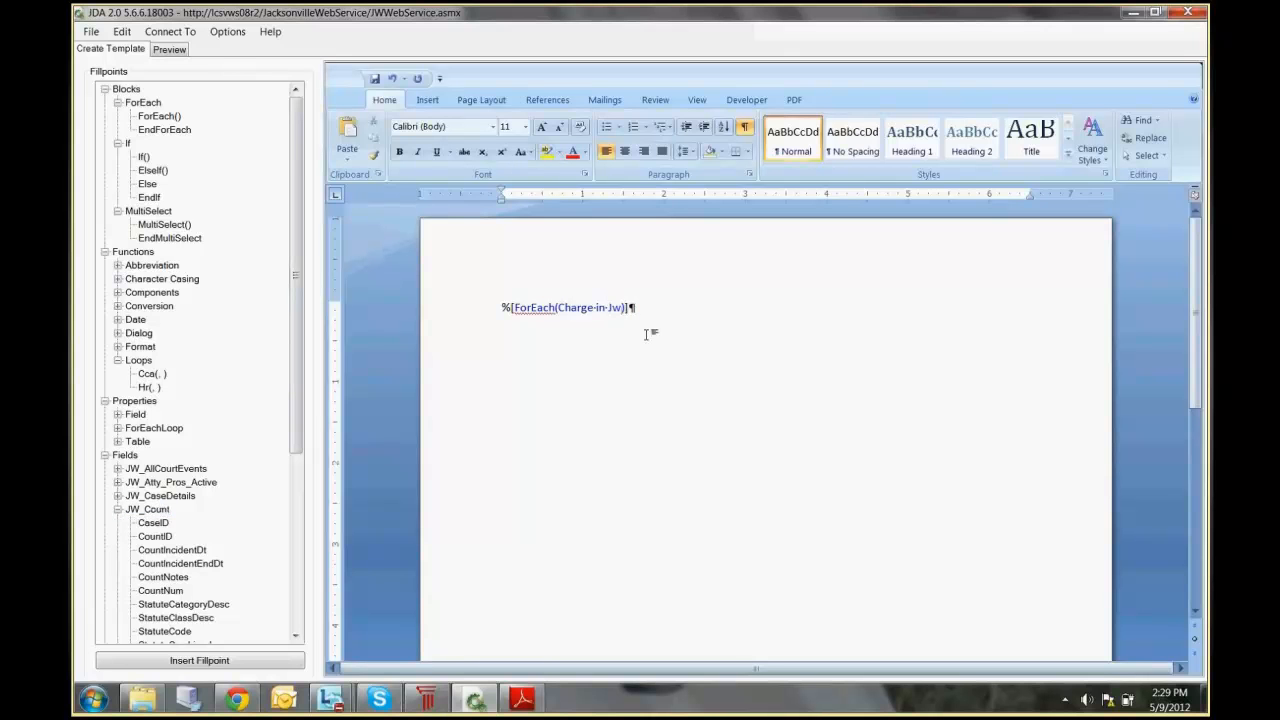
pyautogui.press('BackSpace')
pyautogui.write('W_Count')
# Add the text "Count" after the ForEach fillpoint, followed by the JW_Count.CountNum field and a space.
pyautogui.click(670, 308)
pyautogui.write('Count')
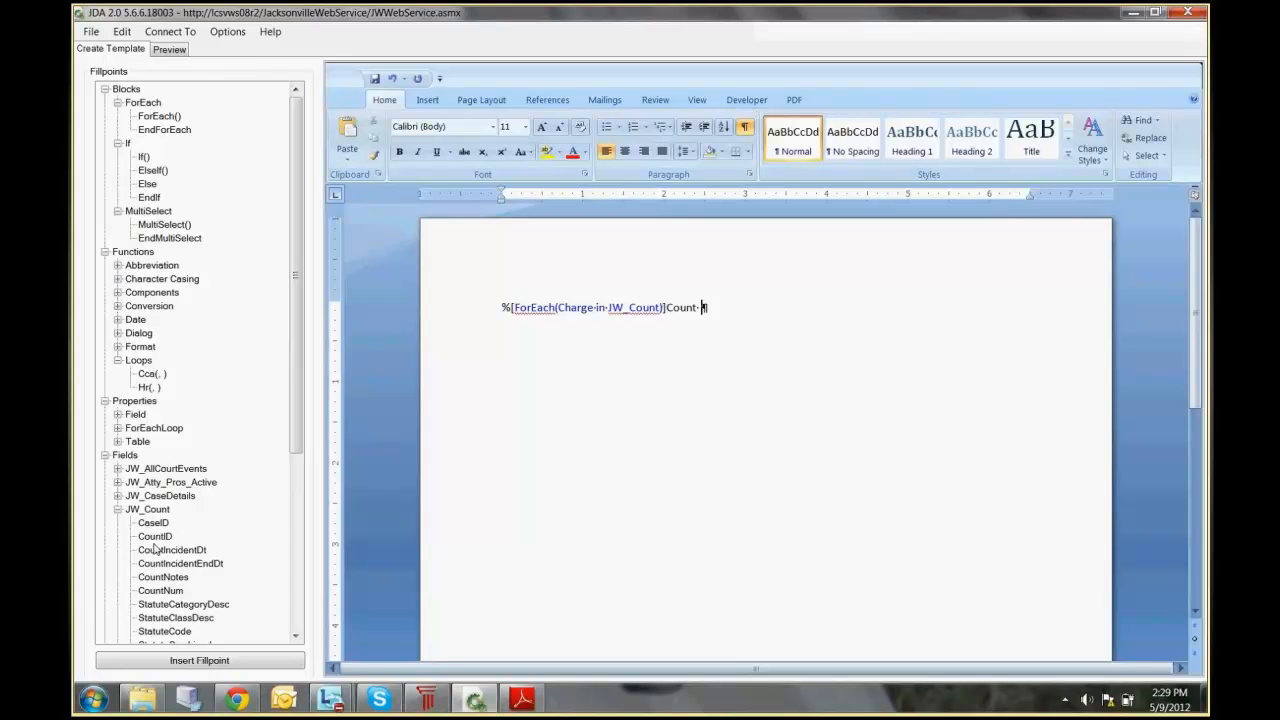
pyautogui.click(160, 590)
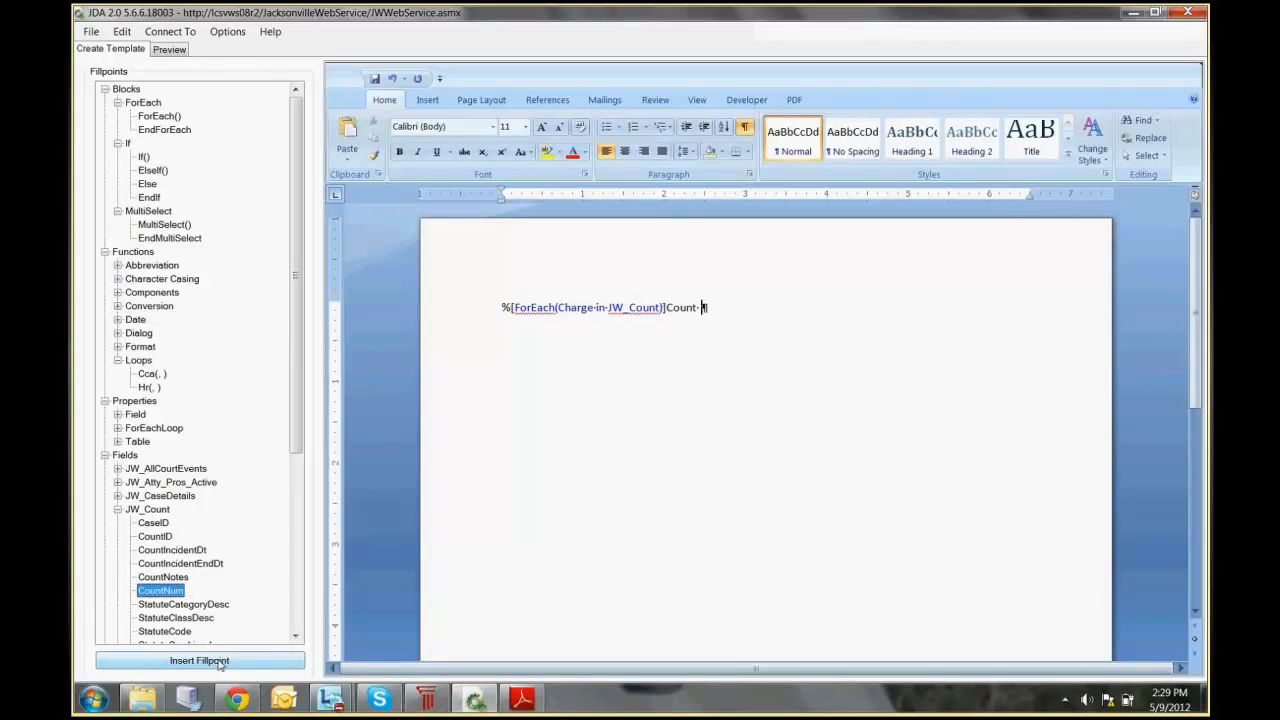
pyautogui.click(199, 660)
pyautogui.click(828, 307)
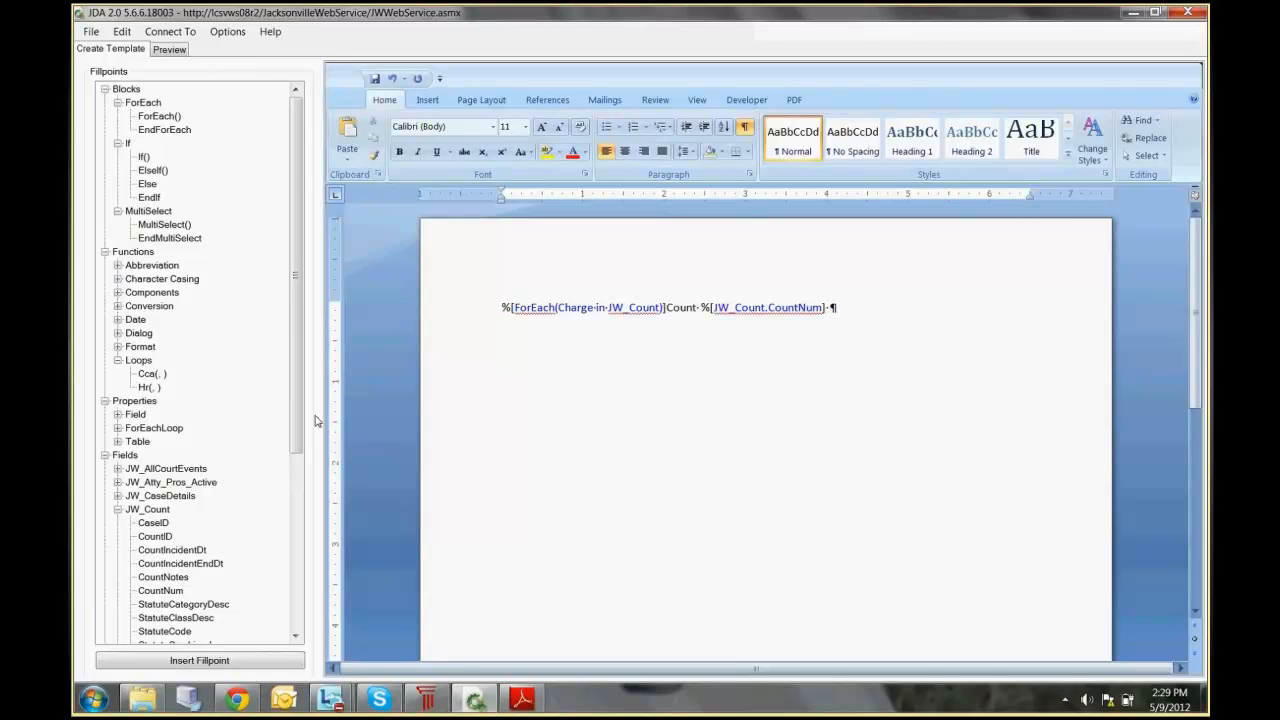
# Insert the JW_Count.StatuteCombined field after the CountNum fillpoint.
pyautogui.scroll(-3, 230, 450)
pyautogui.click(164, 536)
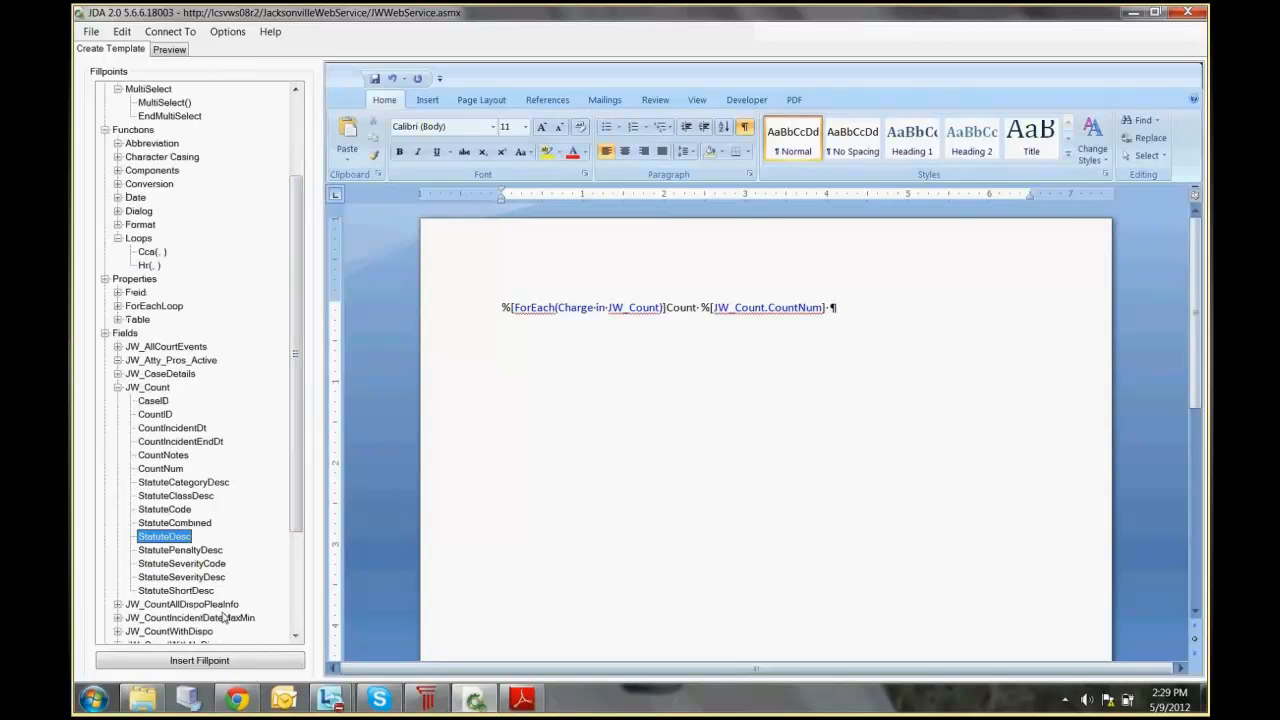
pyautogui.click(200, 523)
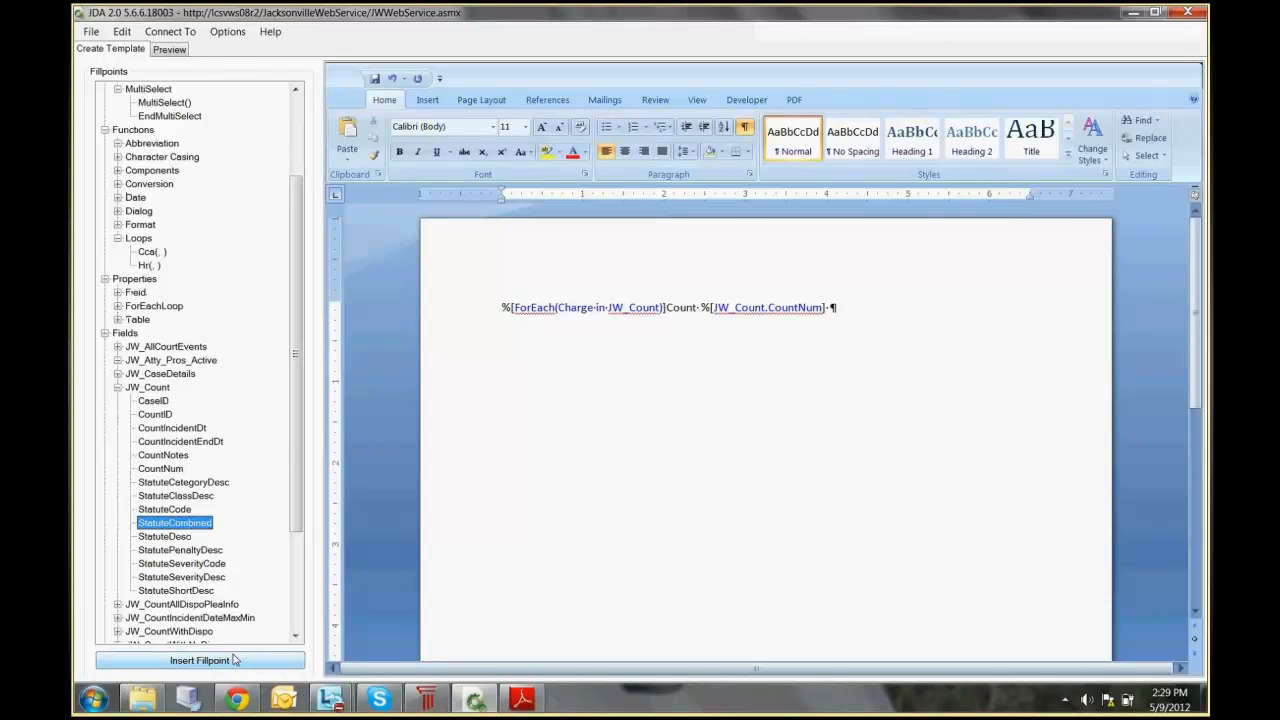
pyautogui.click(234, 660)
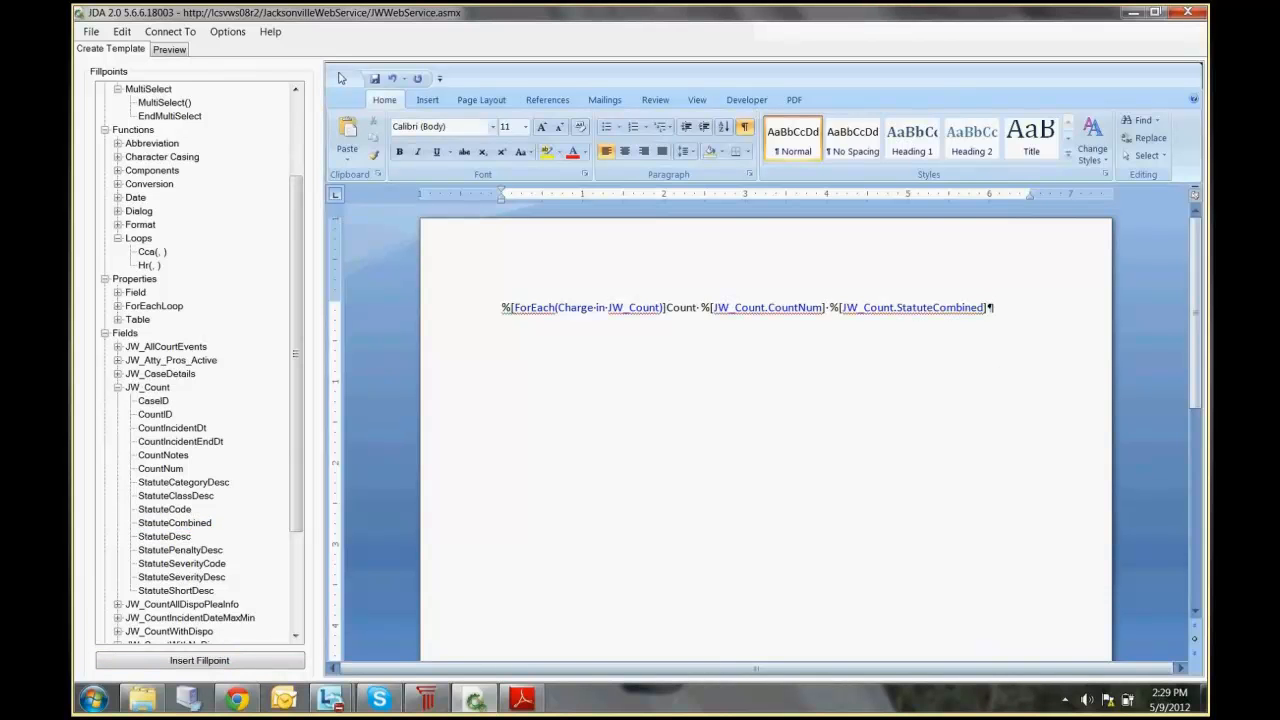
# Preview the template with the count 2 Indecent Exposure charge selected and examine the filled-in document.
pyautogui.click(172, 52)
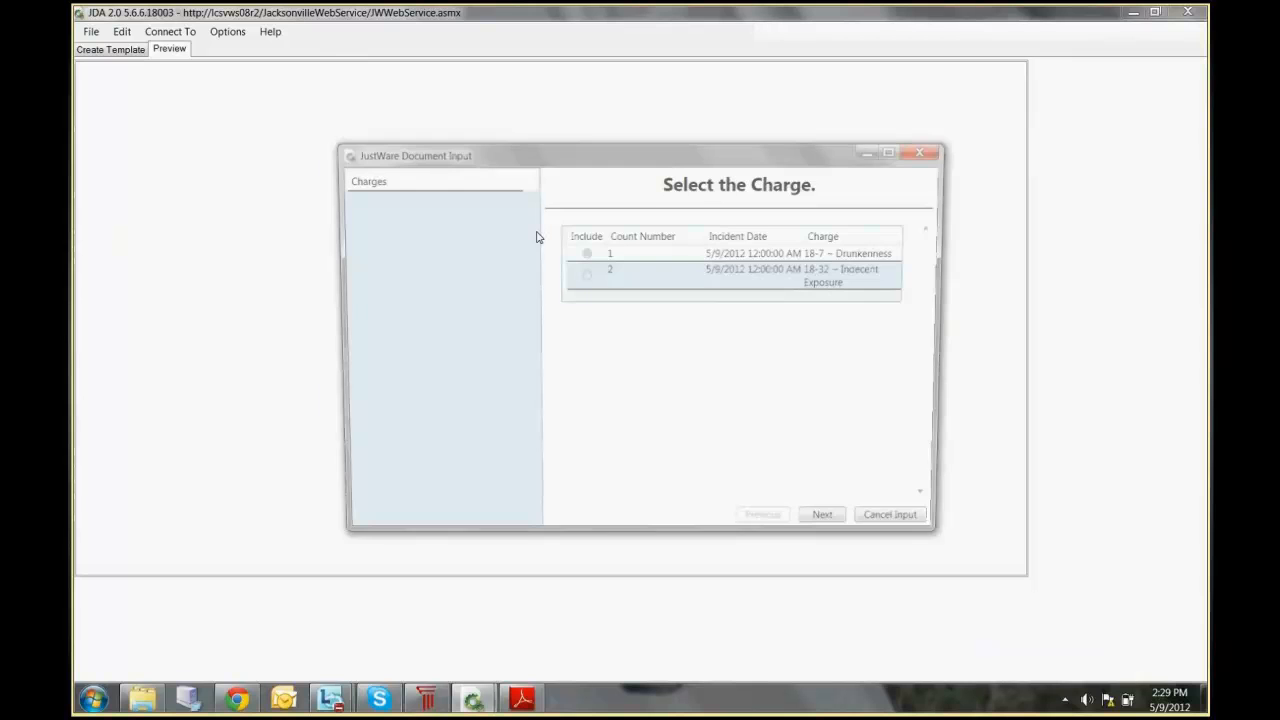
pyautogui.click(586, 272)
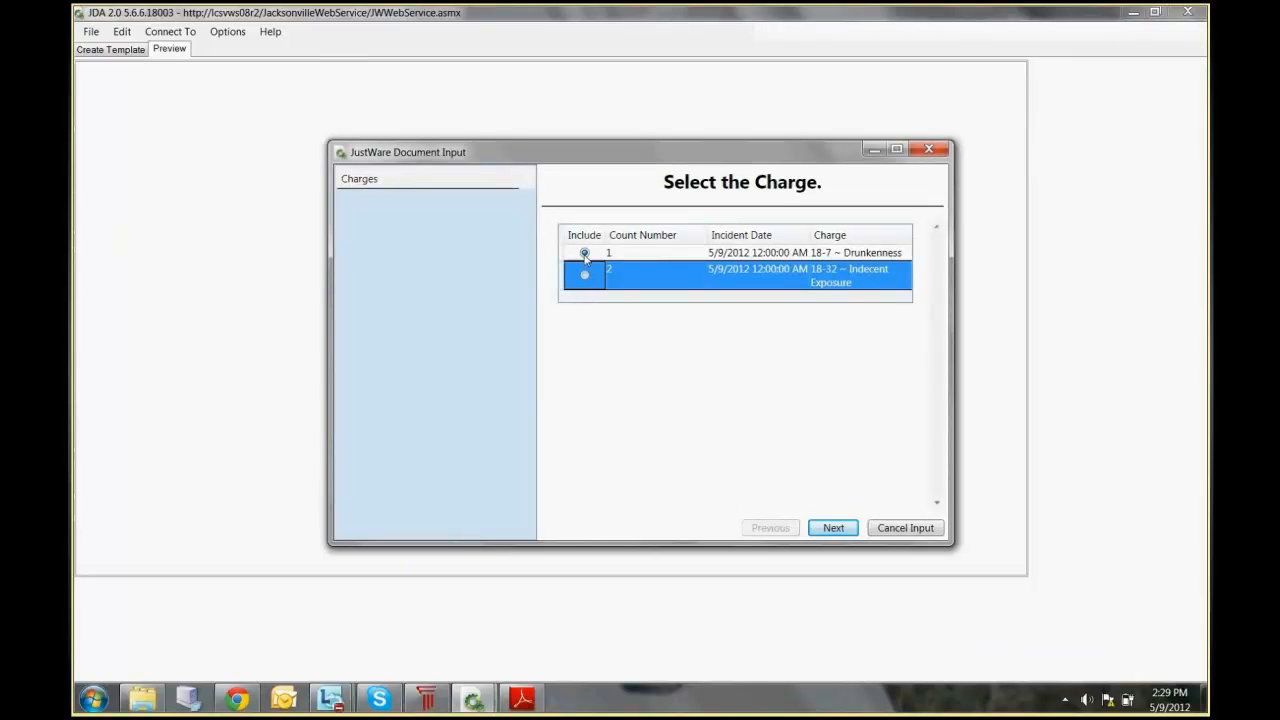
pyautogui.click(834, 524)
pyautogui.click(834, 526)
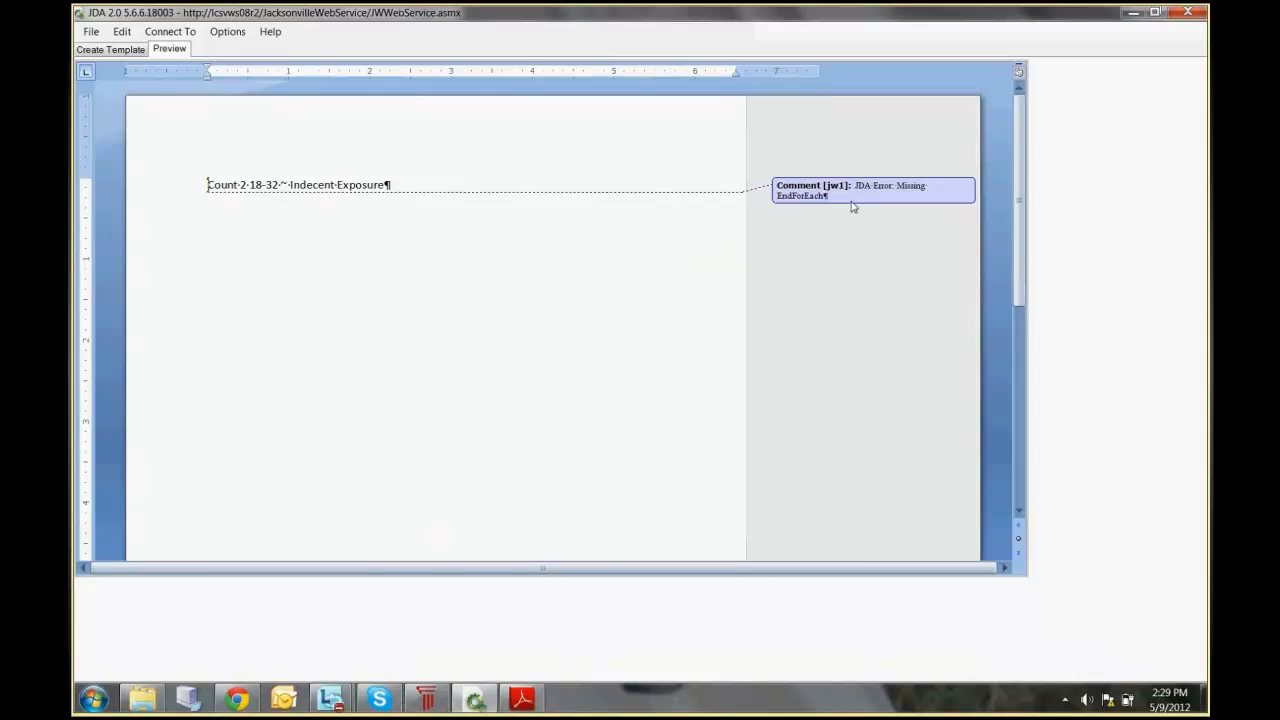
# Insert an EndForEach fillpoint after the JW_Count.StatuteCombined field to close the loop.
pyautogui.click(110, 49)
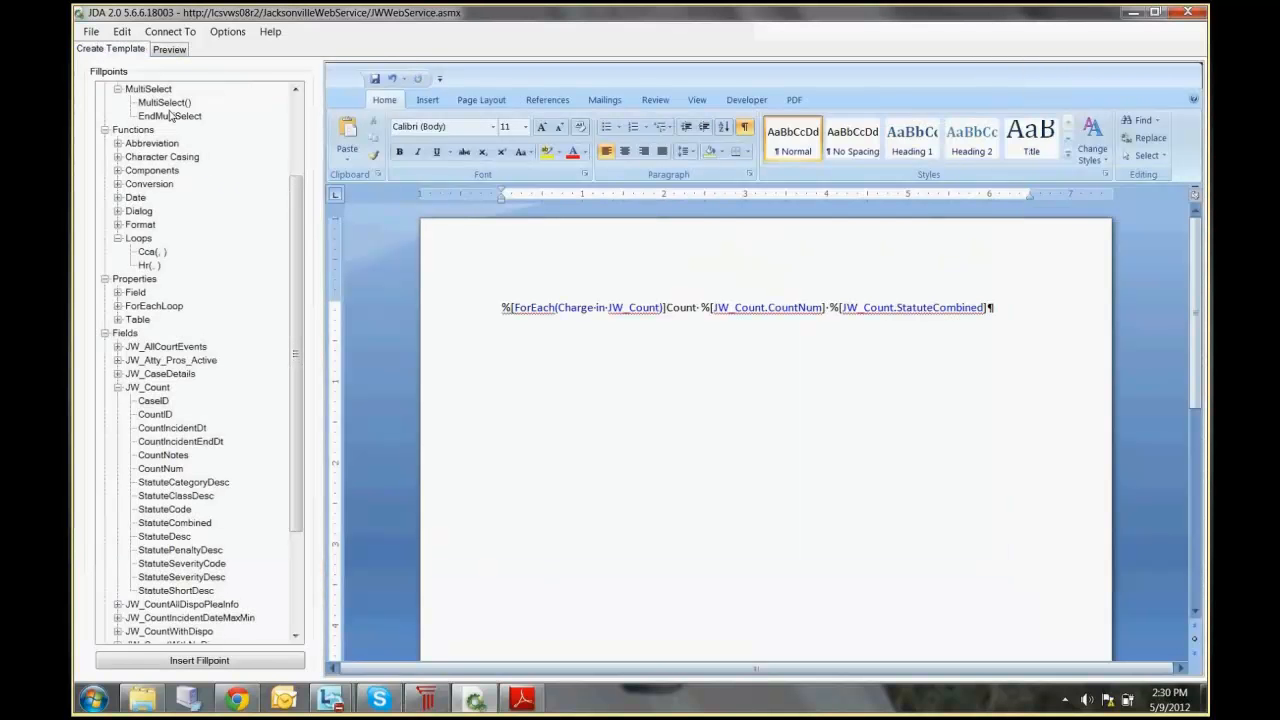
pyautogui.scroll(3, 170, 116)
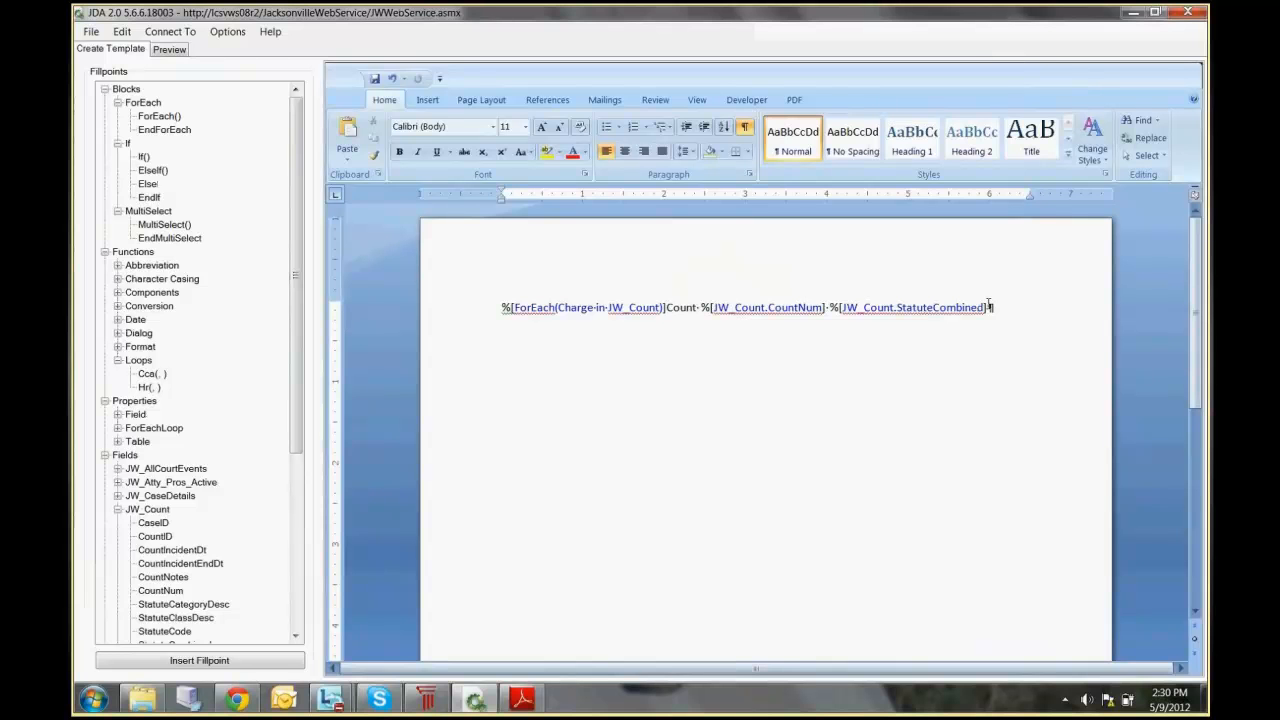
pyautogui.click(164, 129)
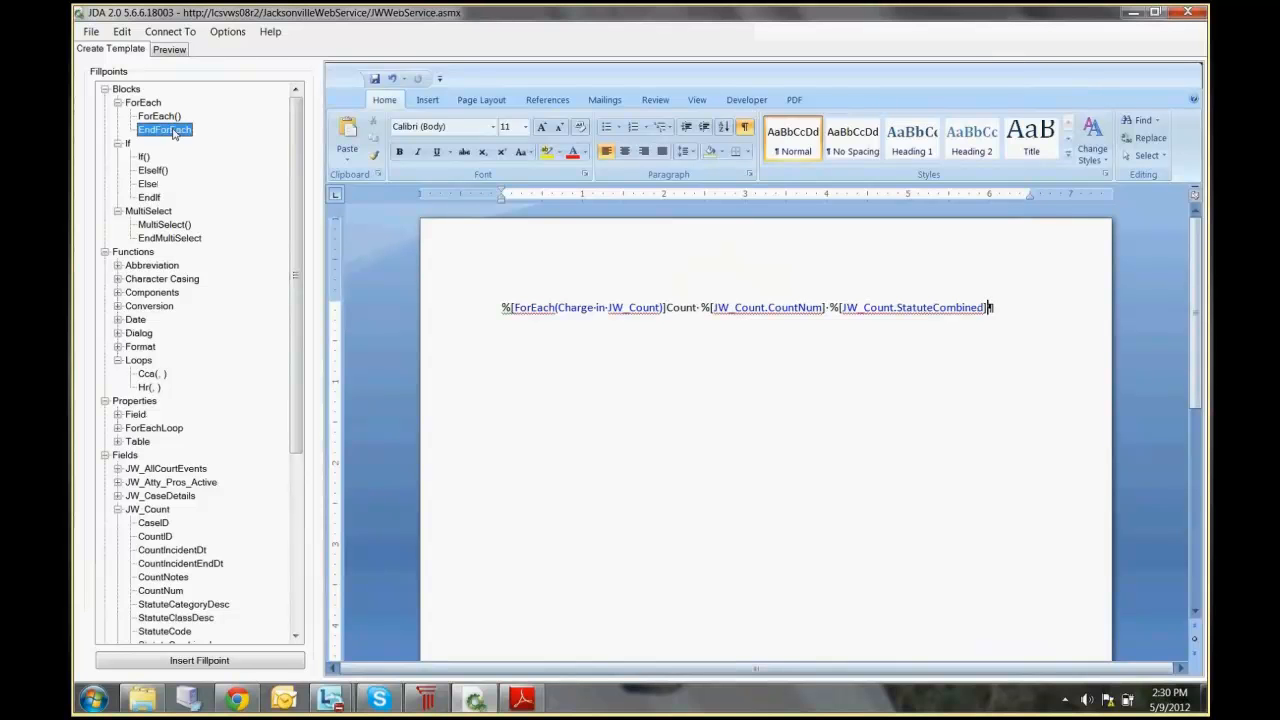
pyautogui.click(225, 665)
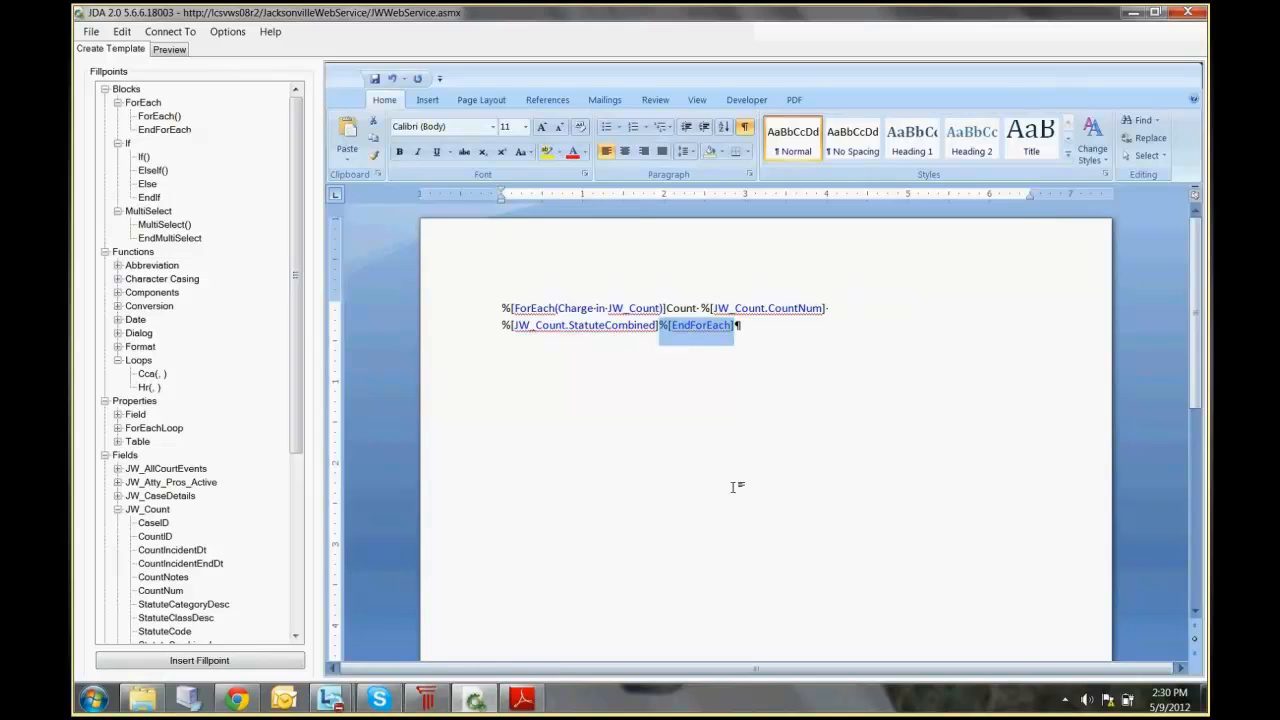
# Preview the closed ForEach loop and examine how the charges are listed.
pyautogui.click(171, 51)
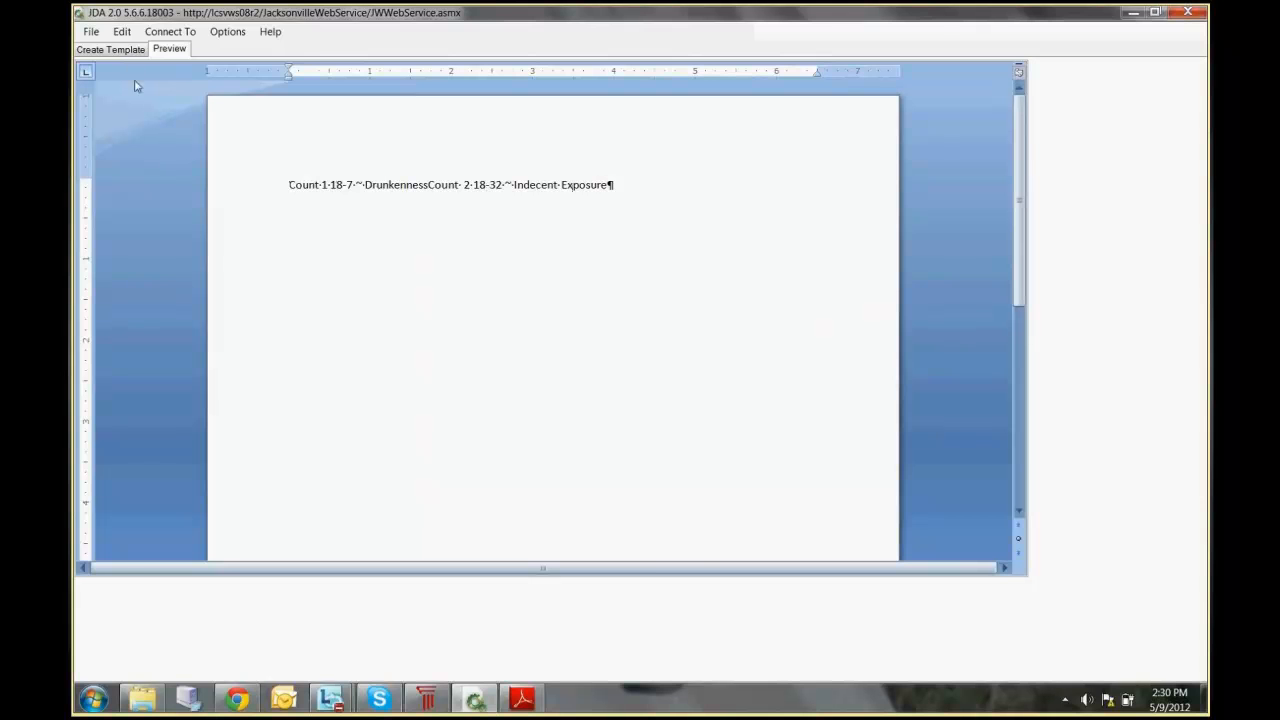
pyautogui.click(122, 50)
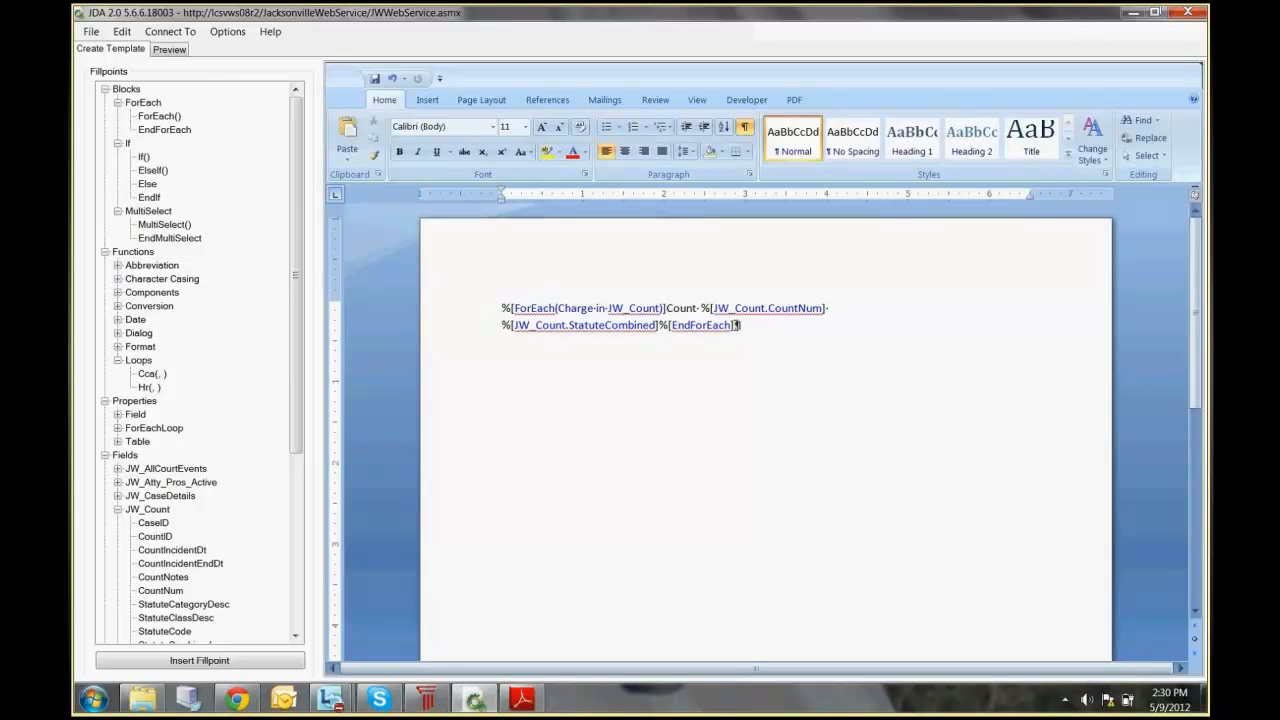
# Delete the whole ForEach block with its count text and fields from the template.
pyautogui.moveTo(736, 325); pyautogui.dragTo(506, 333)
pyautogui.press('Delete')
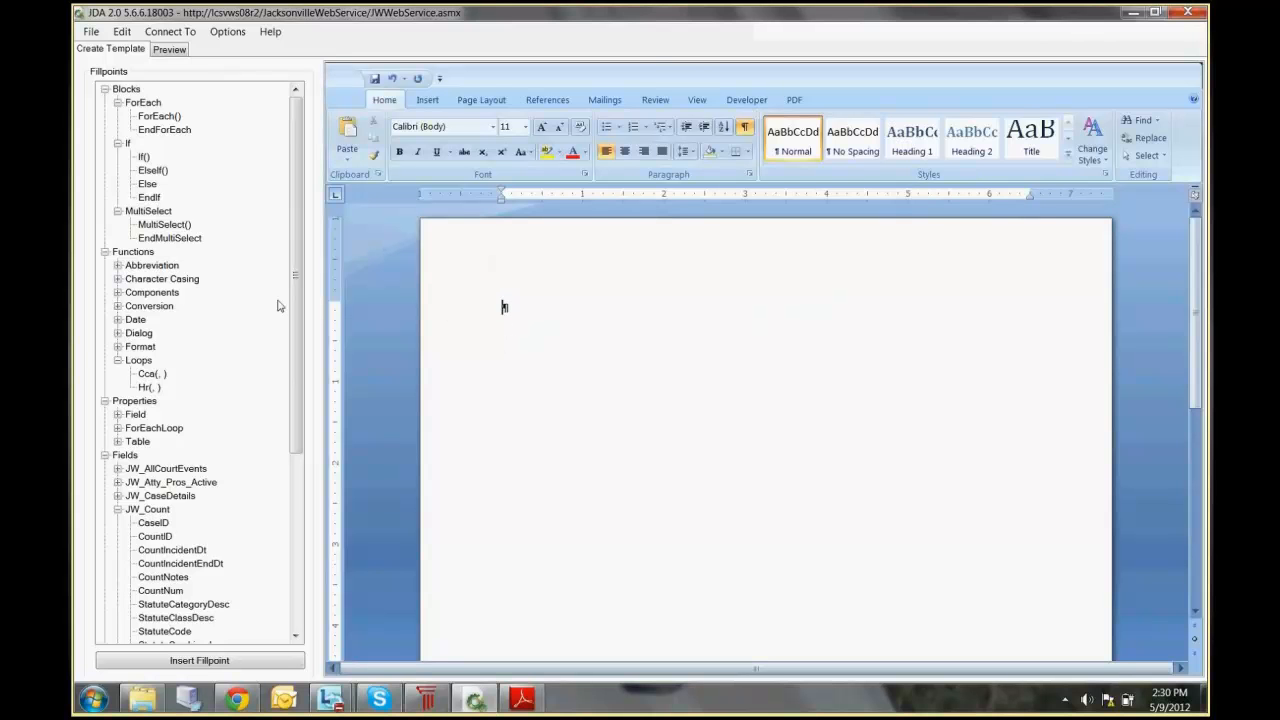
# Collapse the JW_Count field group and the ForEach block in the fillpoint tree.
pyautogui.moveTo(295, 306); pyautogui.dragTo(295, 348)
pyautogui.click(118, 442)
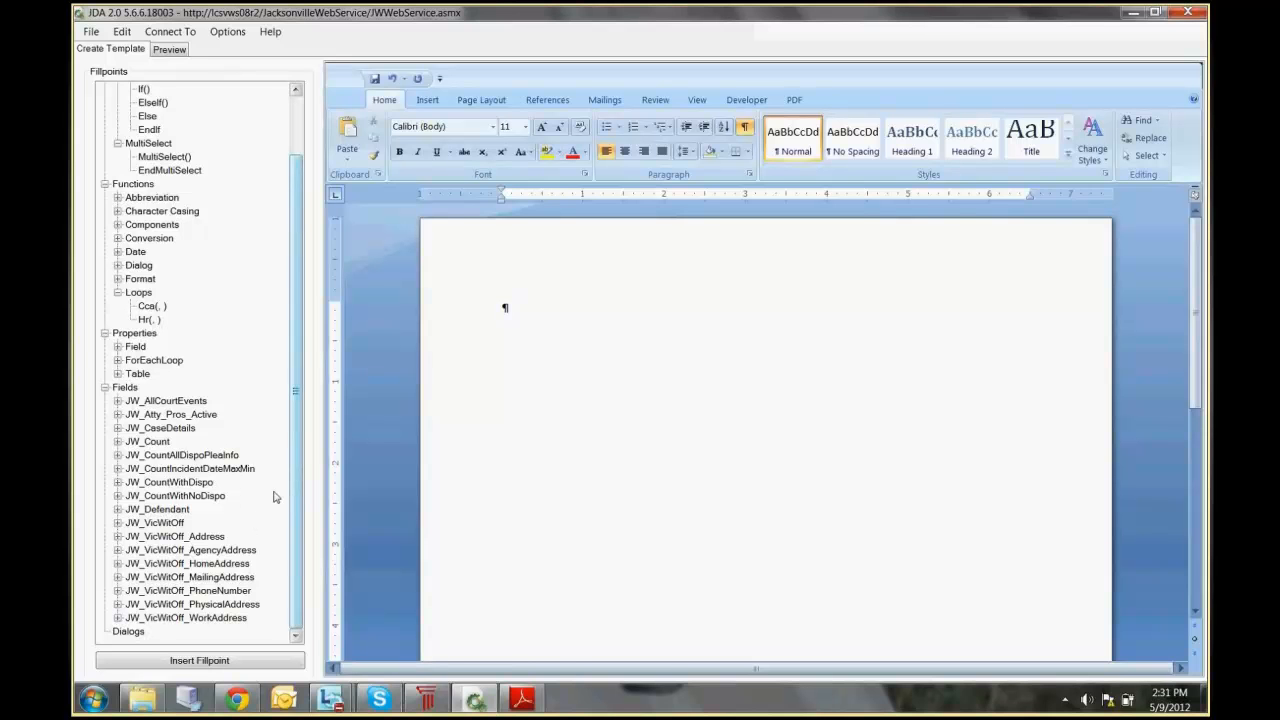
pyautogui.scroll(2, 296, 460)
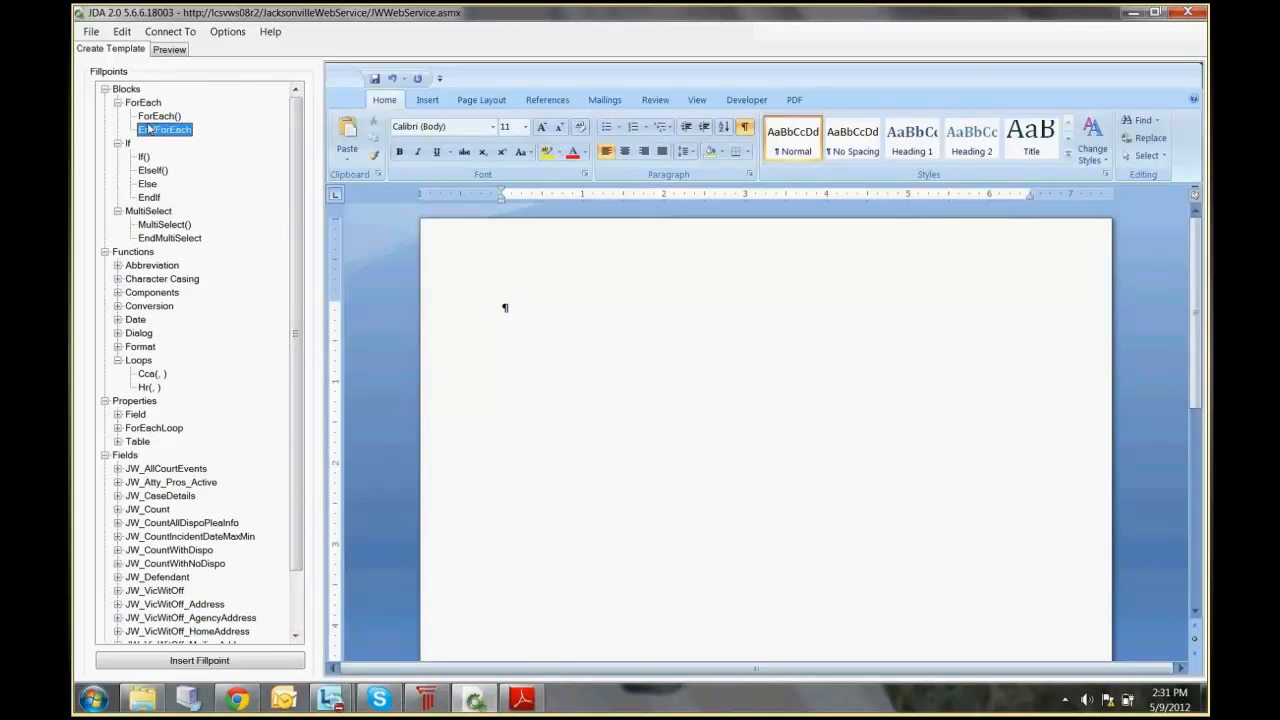
pyautogui.click(117, 102)
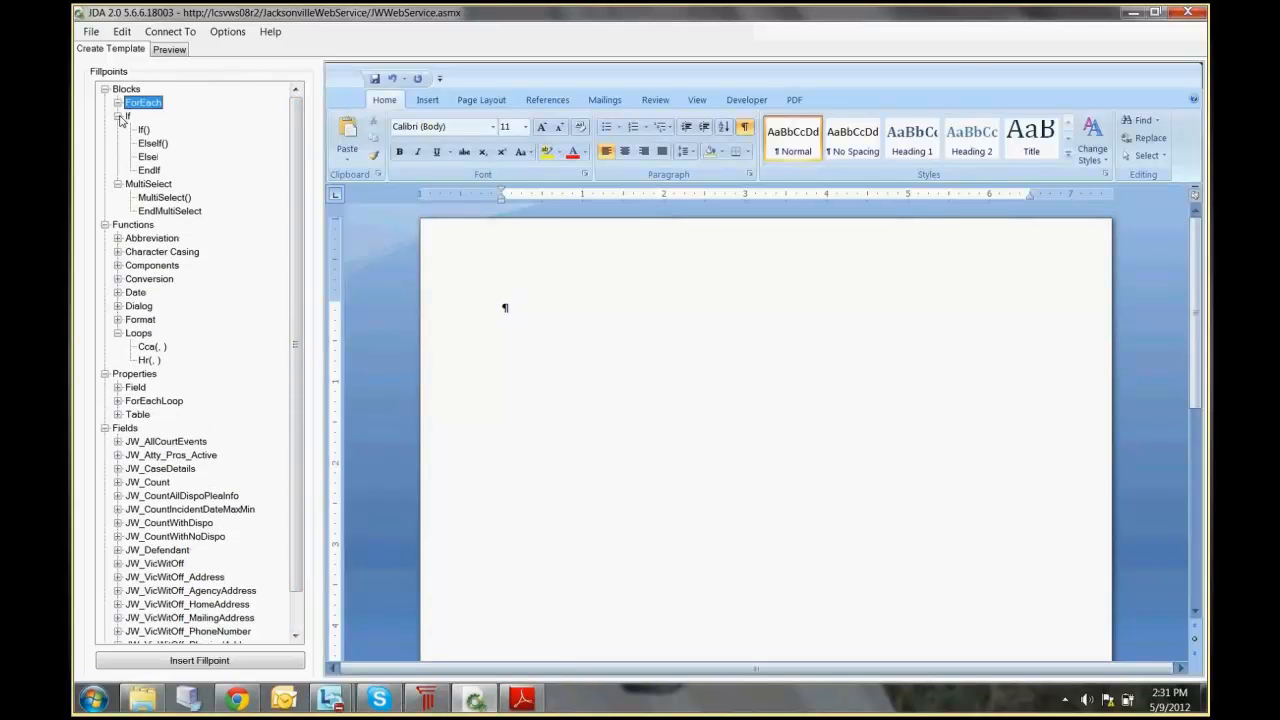
# Insert a MultiSelect fillpoint in the empty template and set its argument to "row in JW_VicWitOff".
pyautogui.click(180, 198)
pyautogui.click(203, 662)
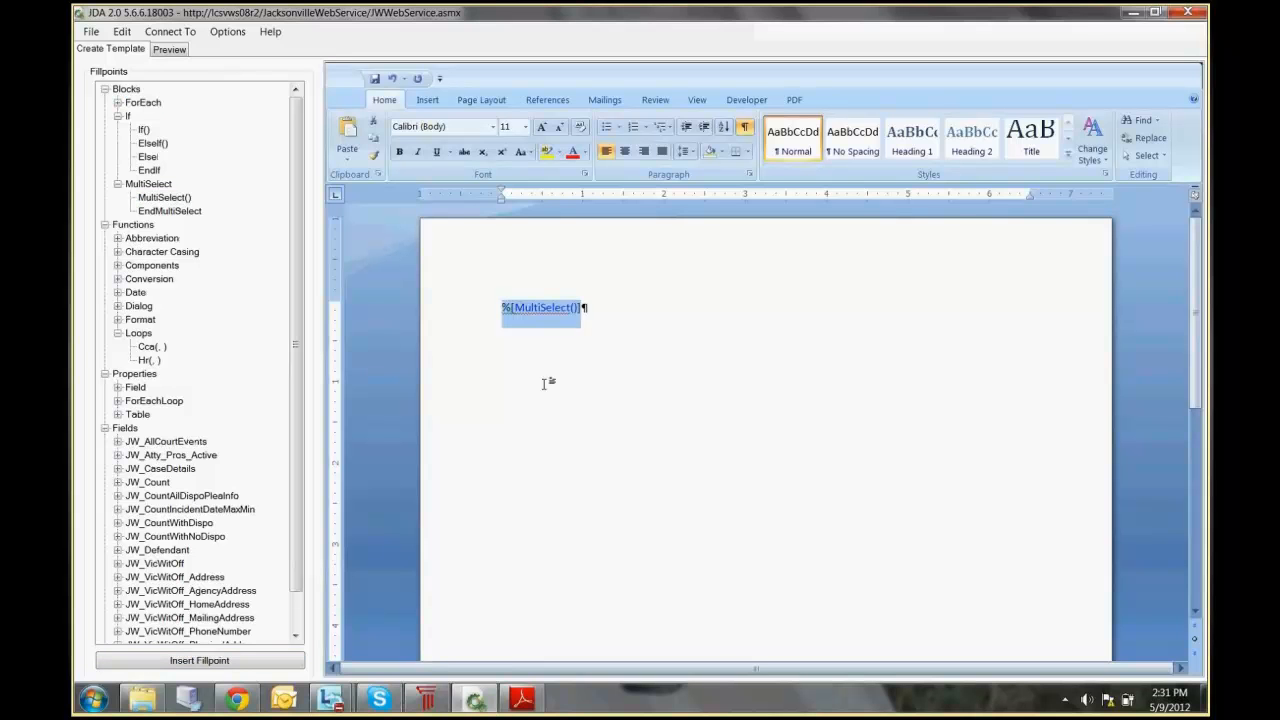
pyautogui.click(570, 325)
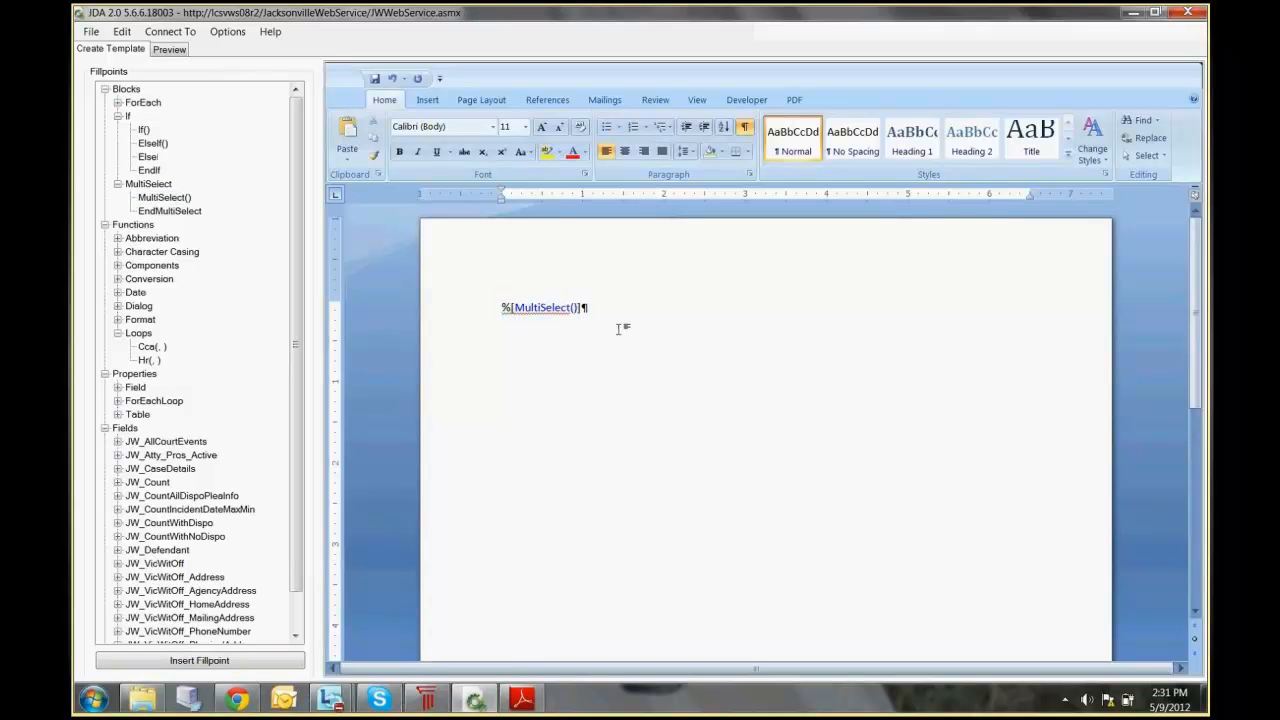
pyautogui.write('row in')
pyautogui.scroll(-1, 266, 443)
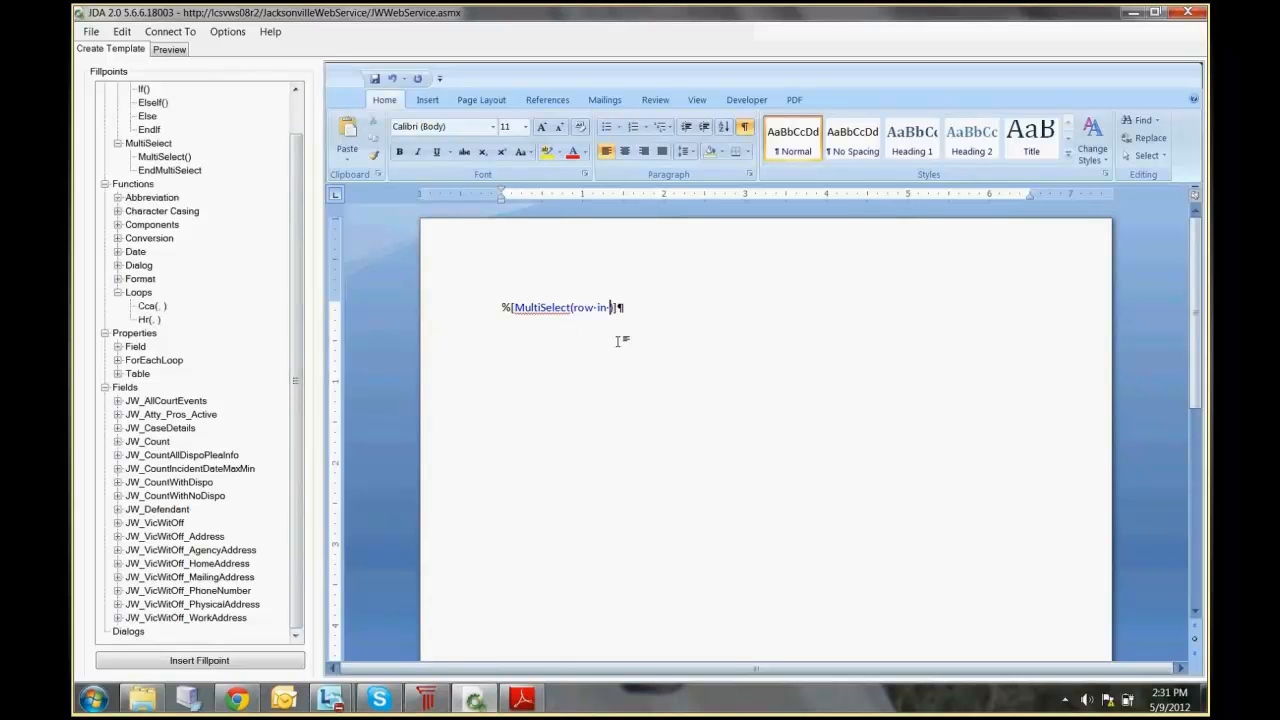
pyautogui.click(176, 523)
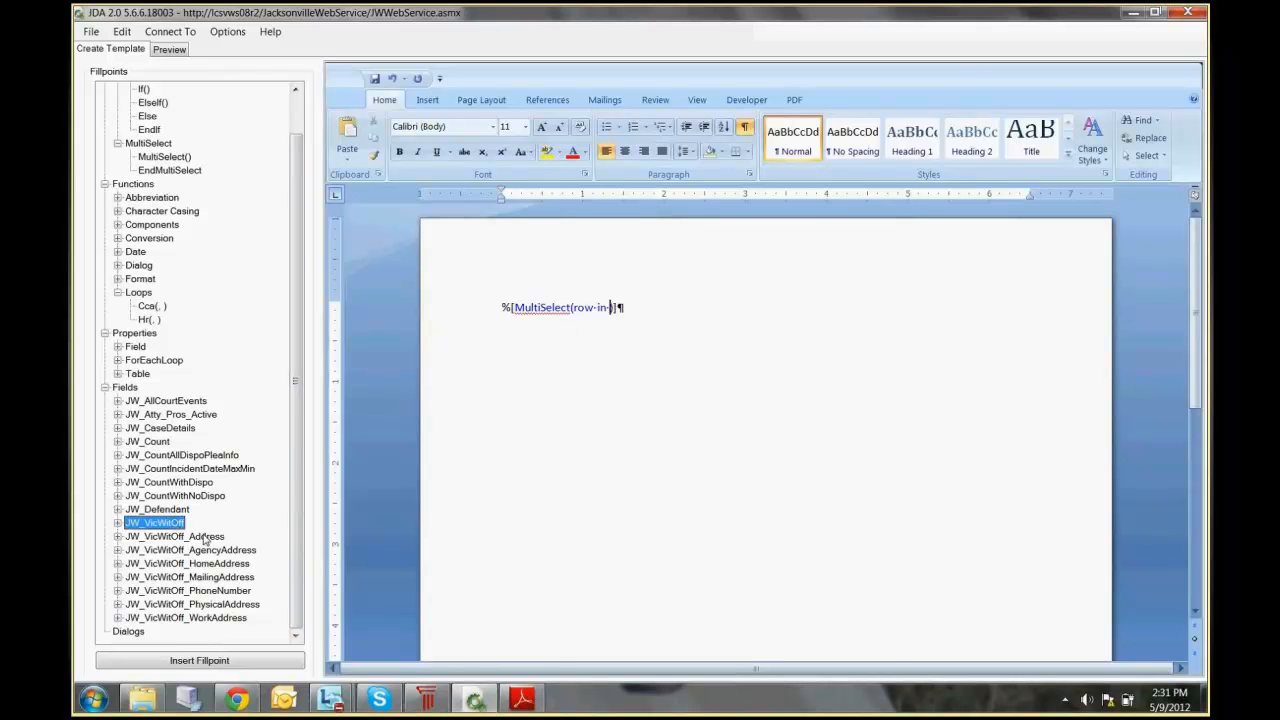
pyautogui.click(612, 308)
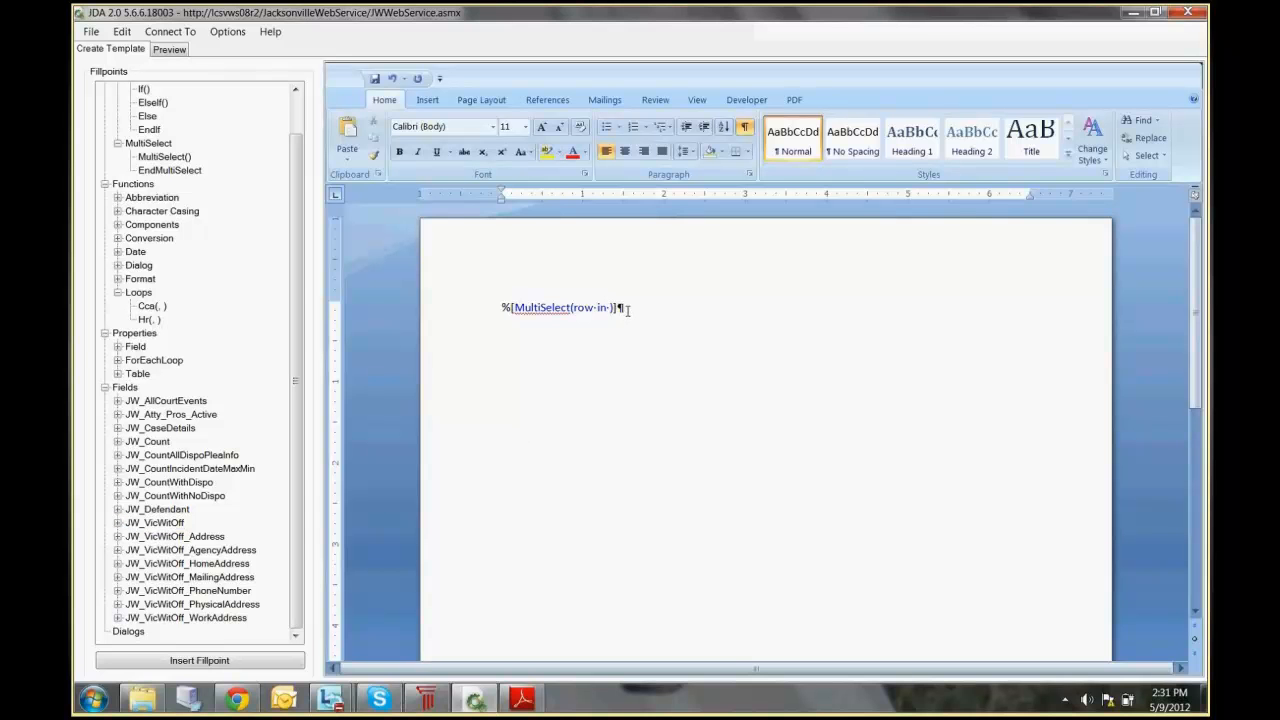
pyautogui.write('JW_VicWitOff')
# Insert the JW_VicWitOff.FullName field after the MultiSelect fillpoint and close the block with EndMultiSelect.
pyautogui.click(118, 523)
pyautogui.click(155, 456)
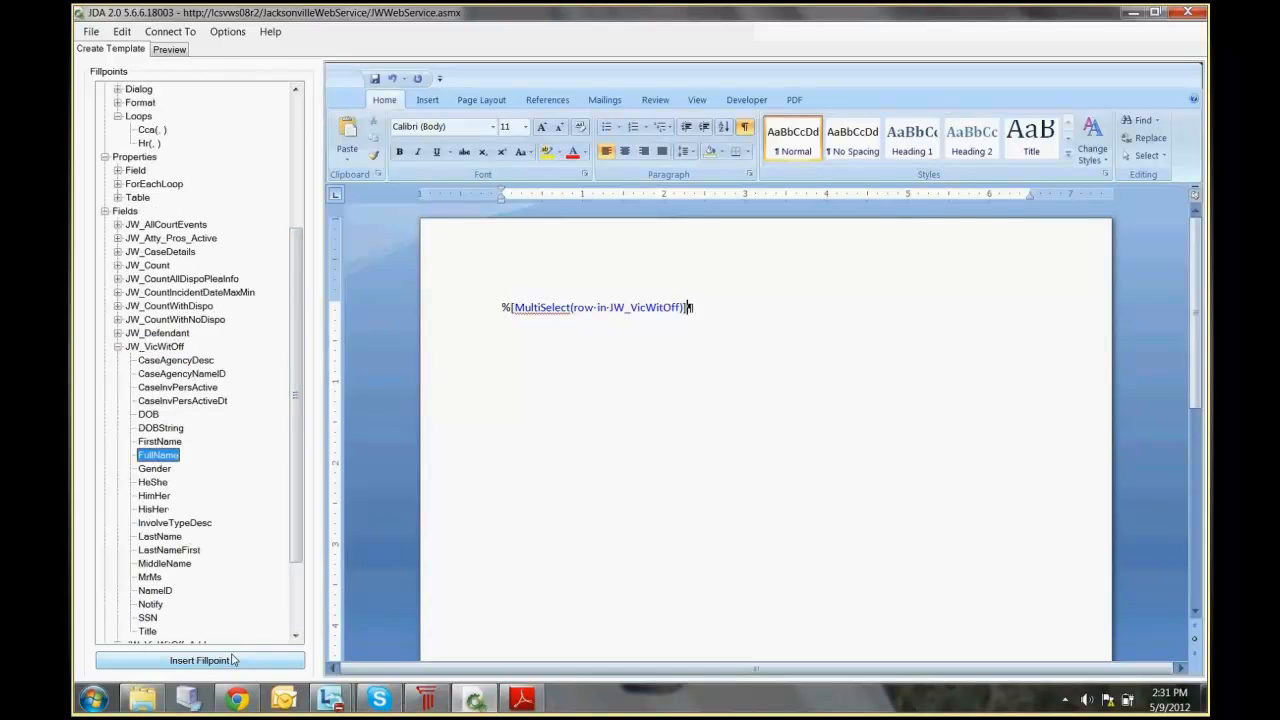
pyautogui.click(235, 660)
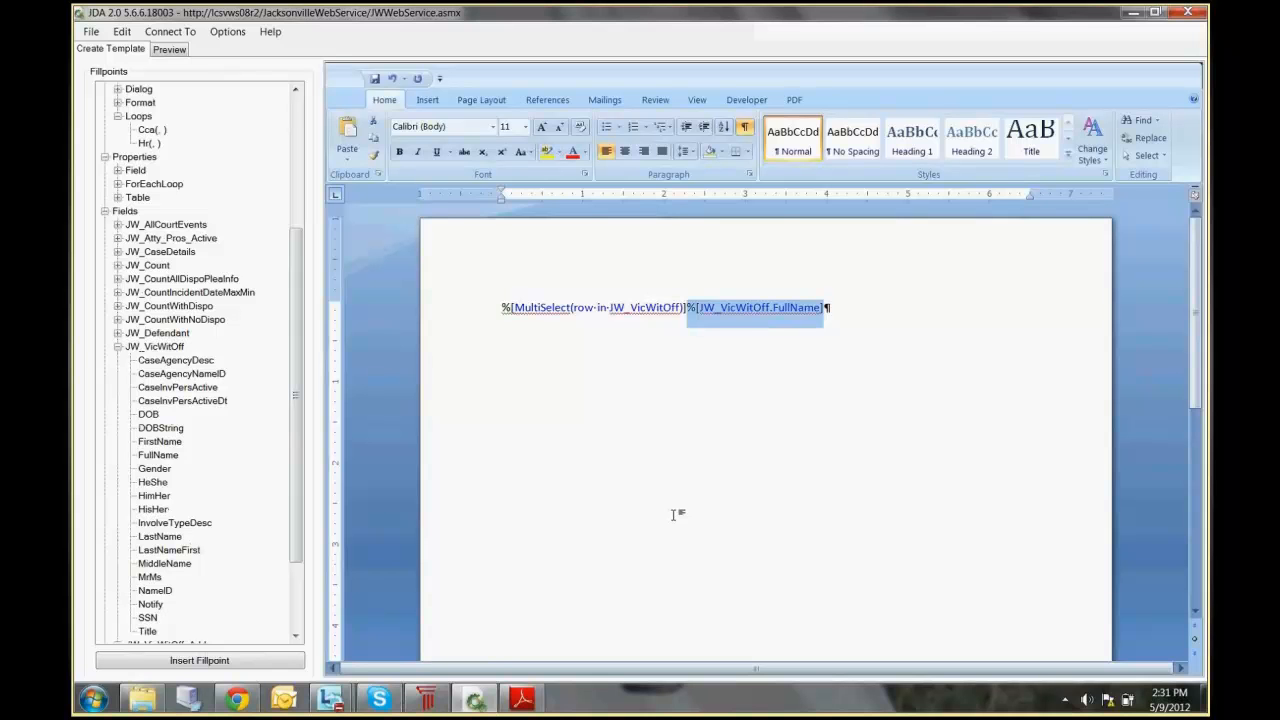
pyautogui.click(672, 515)
pyautogui.moveTo(300, 244); pyautogui.dragTo(298, 100)
pyautogui.click(172, 213)
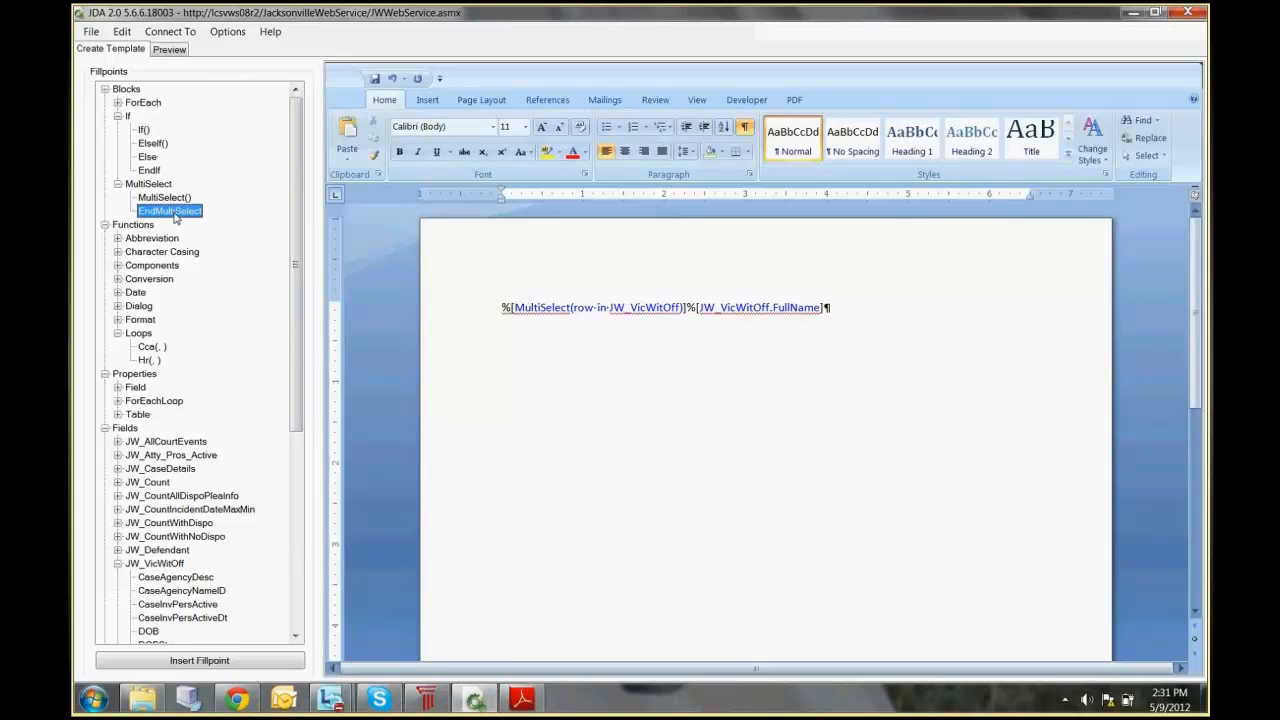
pyautogui.click(199, 660)
# Preview the MultiSelect template with both the police officer and the victim included, and return to the template.
pyautogui.click(169, 49)
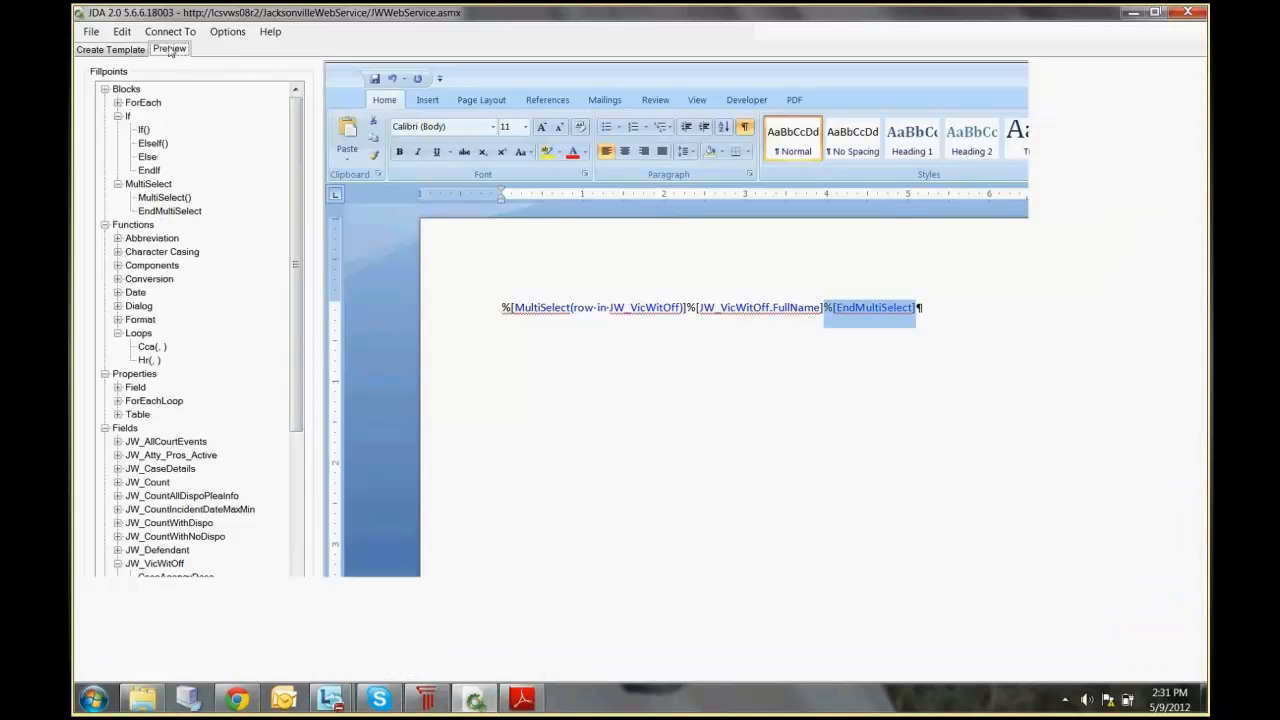
pyautogui.click(585, 253)
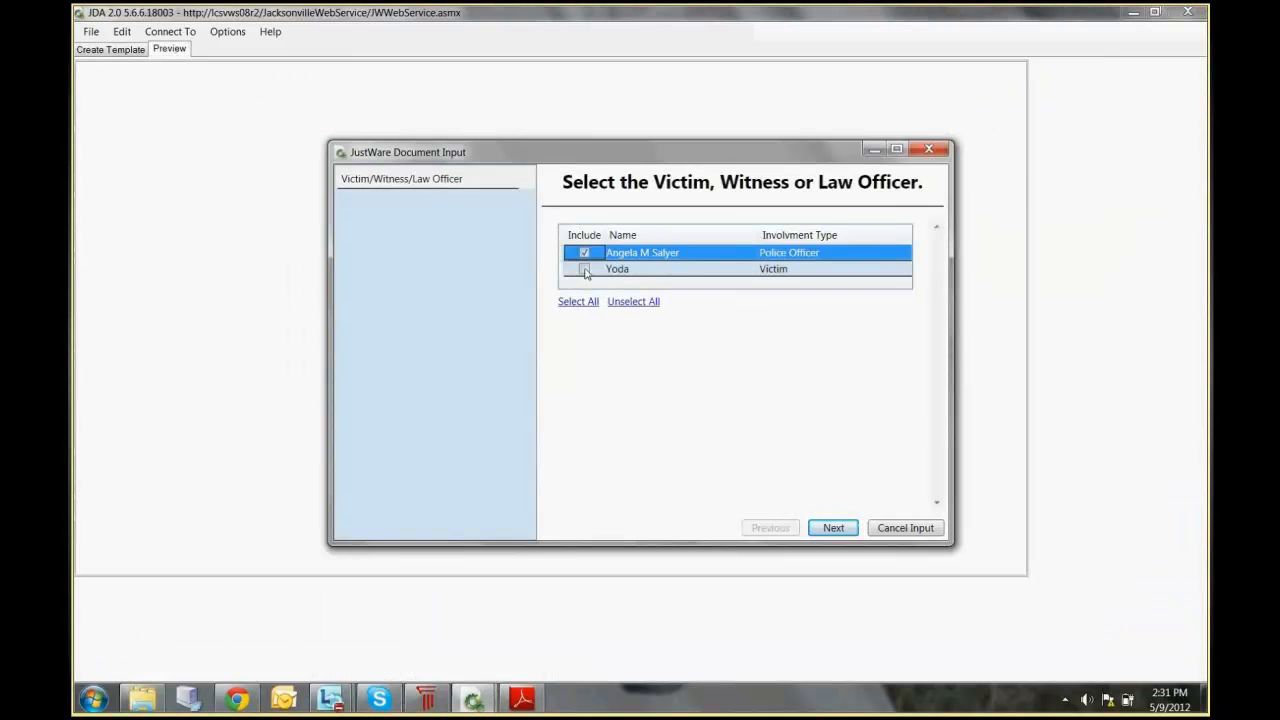
pyautogui.click(585, 269)
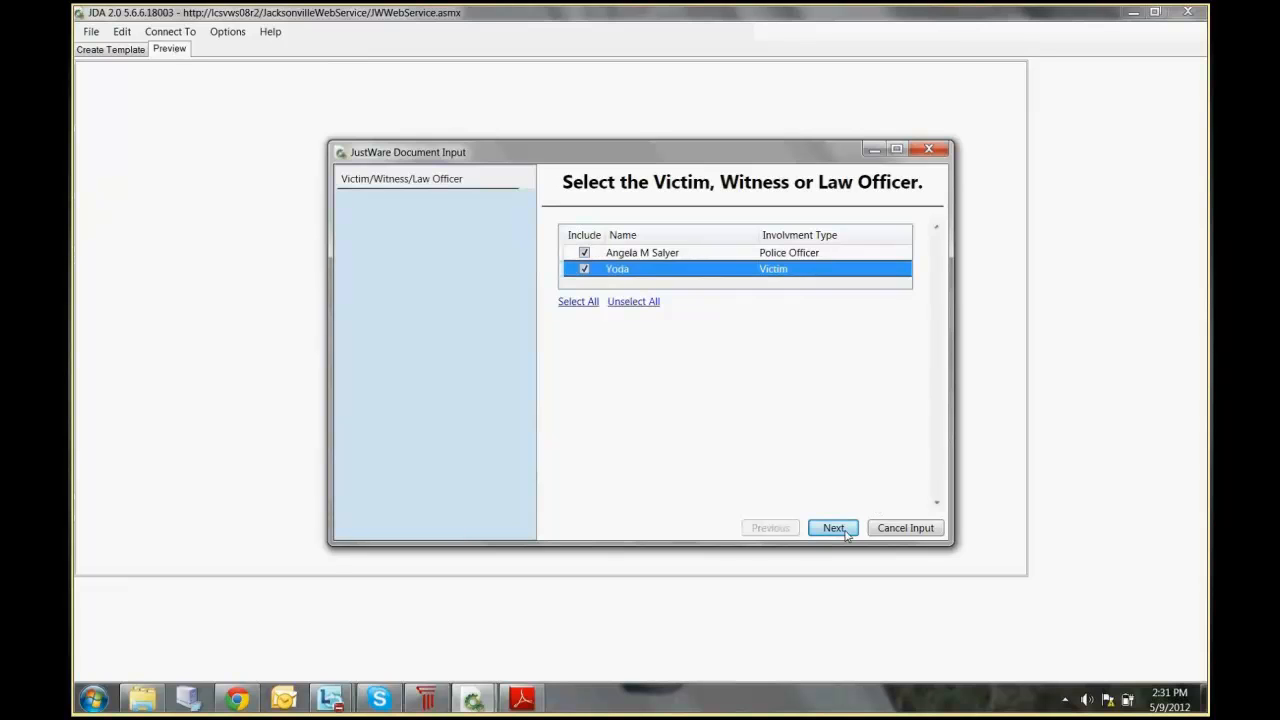
pyautogui.click(833, 528)
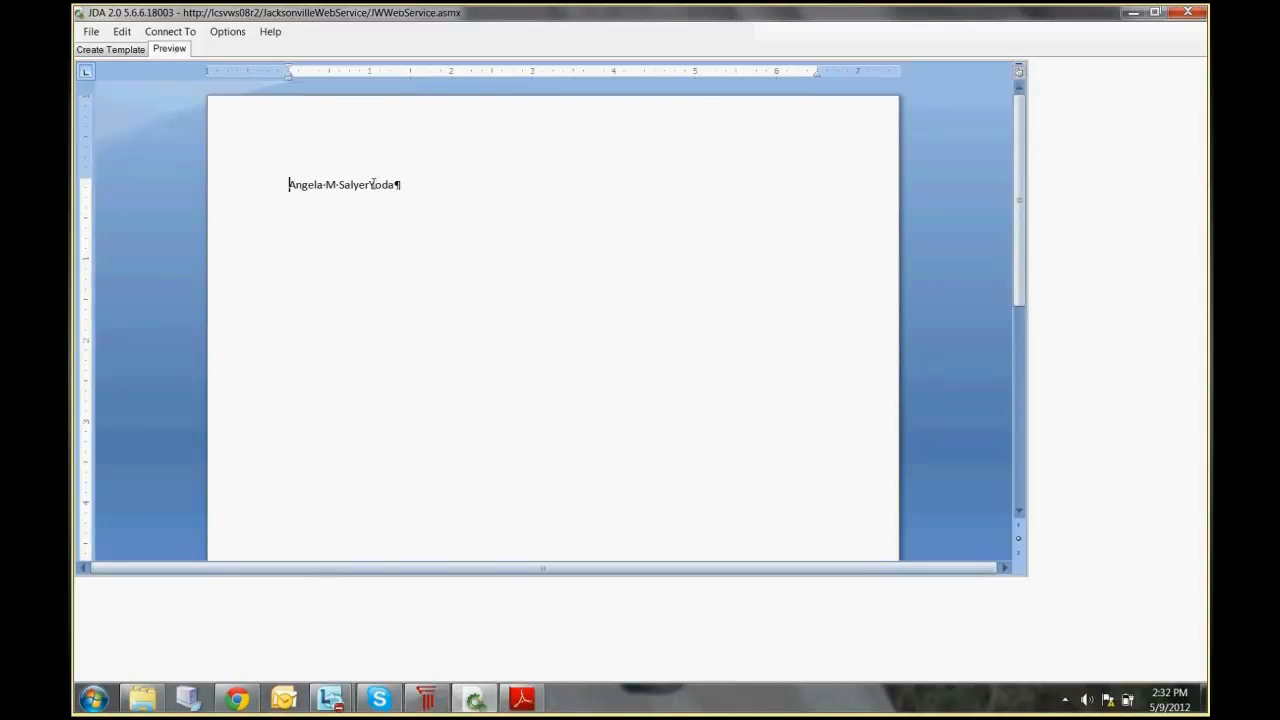
pyautogui.click(124, 51)
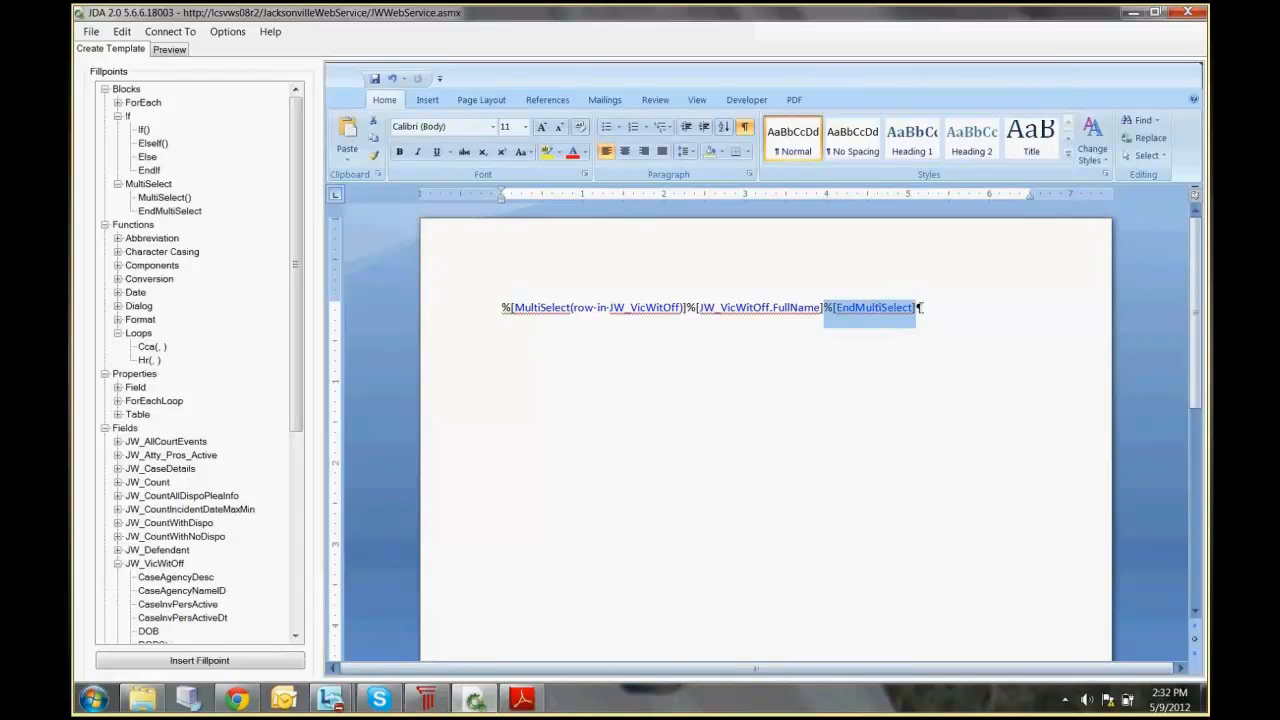
# Delete the EndMultiSelect fillpoint, move the FullName field to its own line and add an empty line below it.
pyautogui.moveTo(918, 308); pyautogui.dragTo(823, 308)
pyautogui.press('Delete')
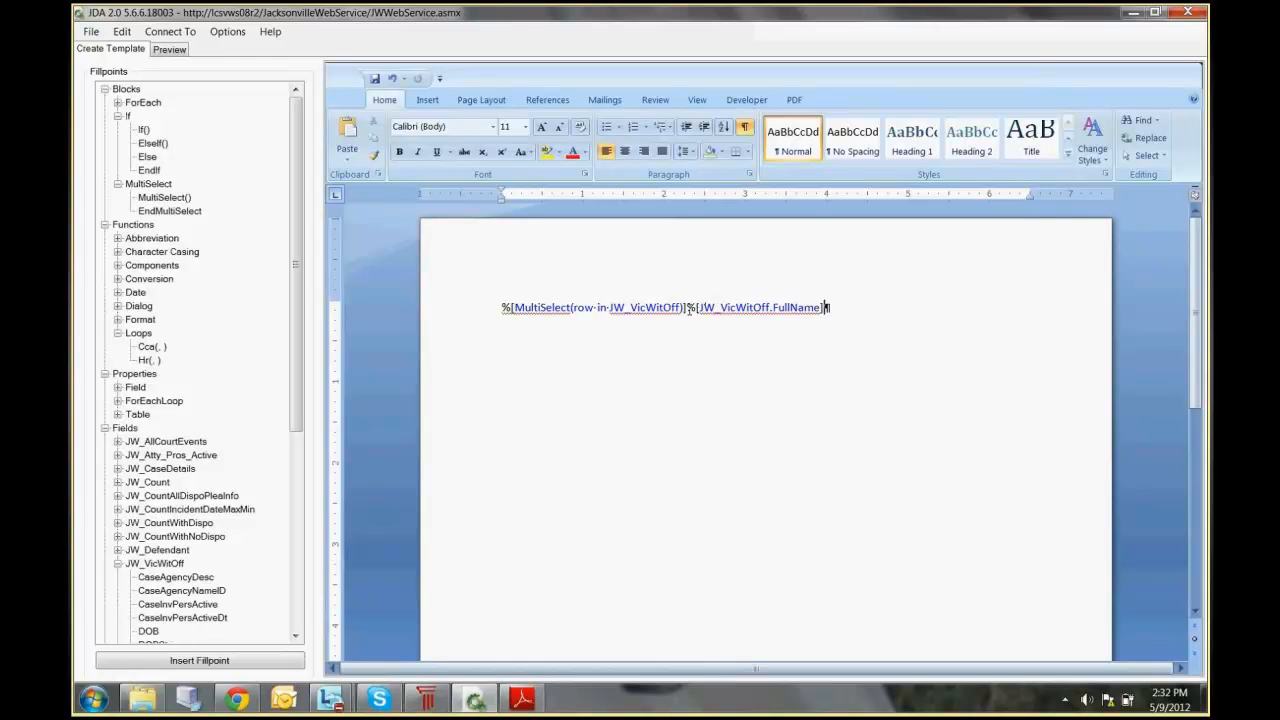
pyautogui.click(688, 308)
pyautogui.press('Return')
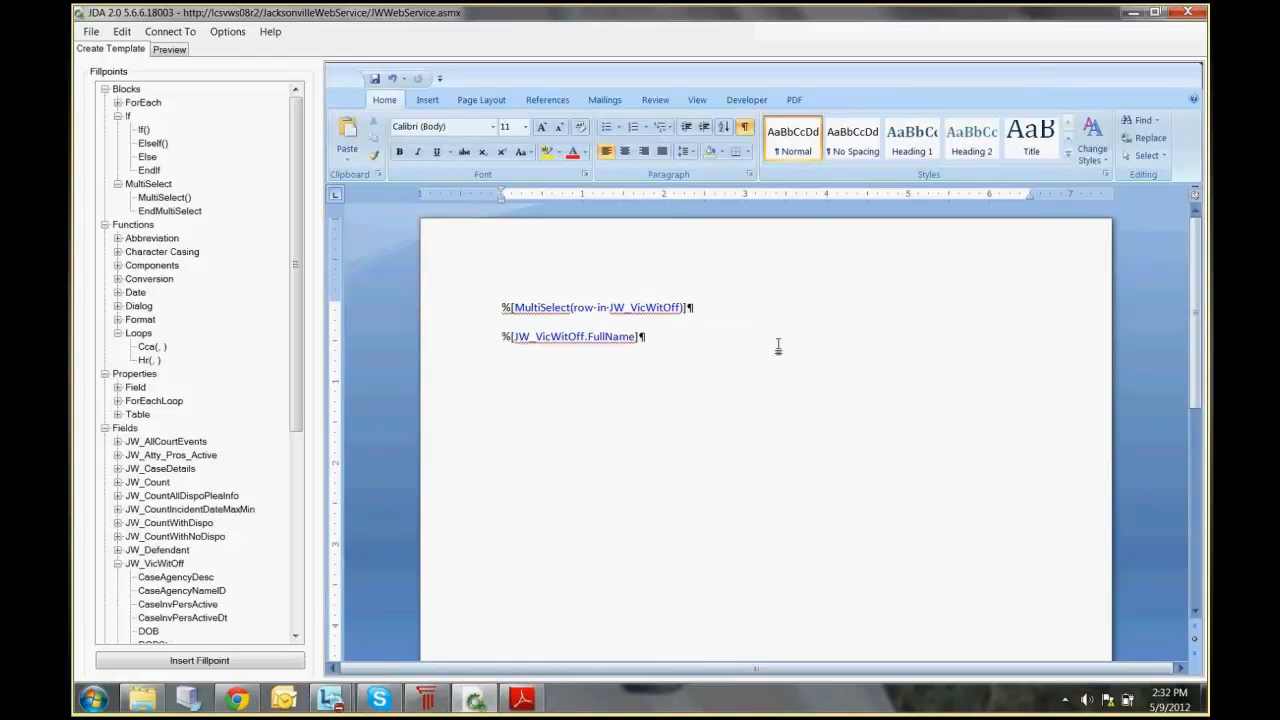
pyautogui.click(725, 371)
pyautogui.press('Return')
# Collapse the JW_VicWitOff field group and insert an If() fillpoint on the empty line below FullName.
pyautogui.scroll(-1, 287, 349)
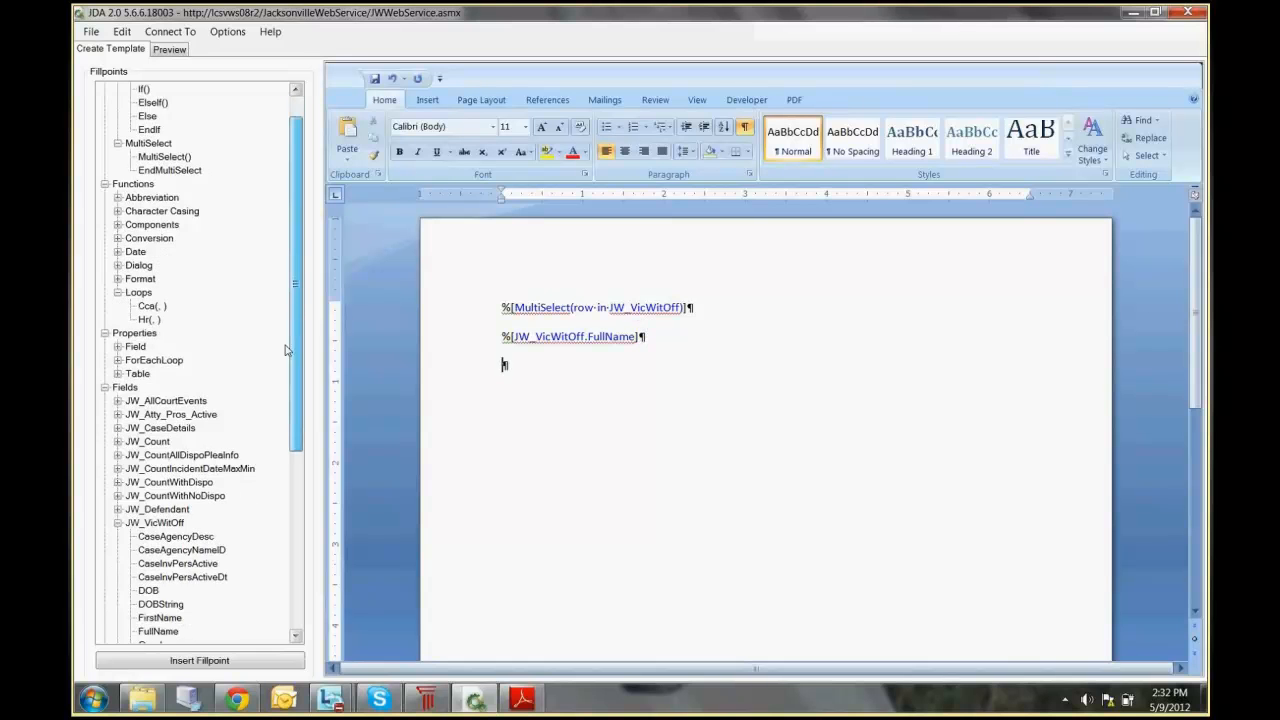
pyautogui.scroll(-5, 285, 349)
pyautogui.click(118, 333)
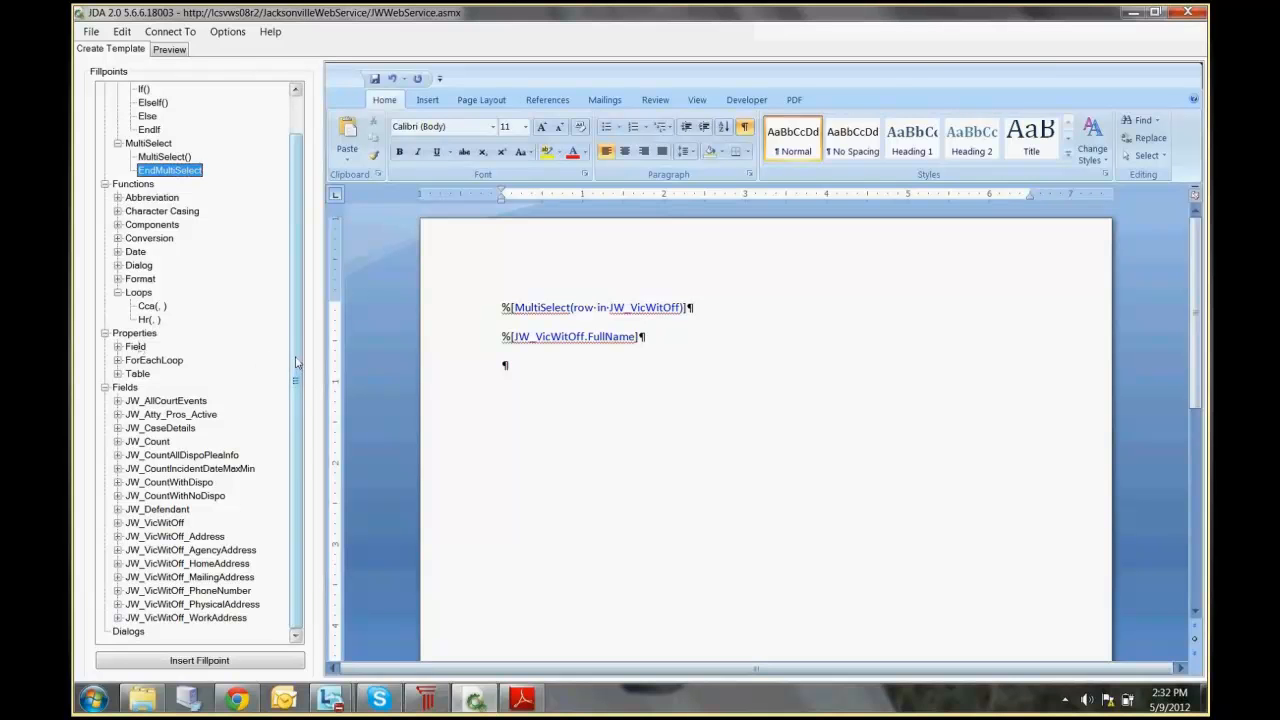
pyautogui.moveTo(296, 363); pyautogui.dragTo(141, 130)
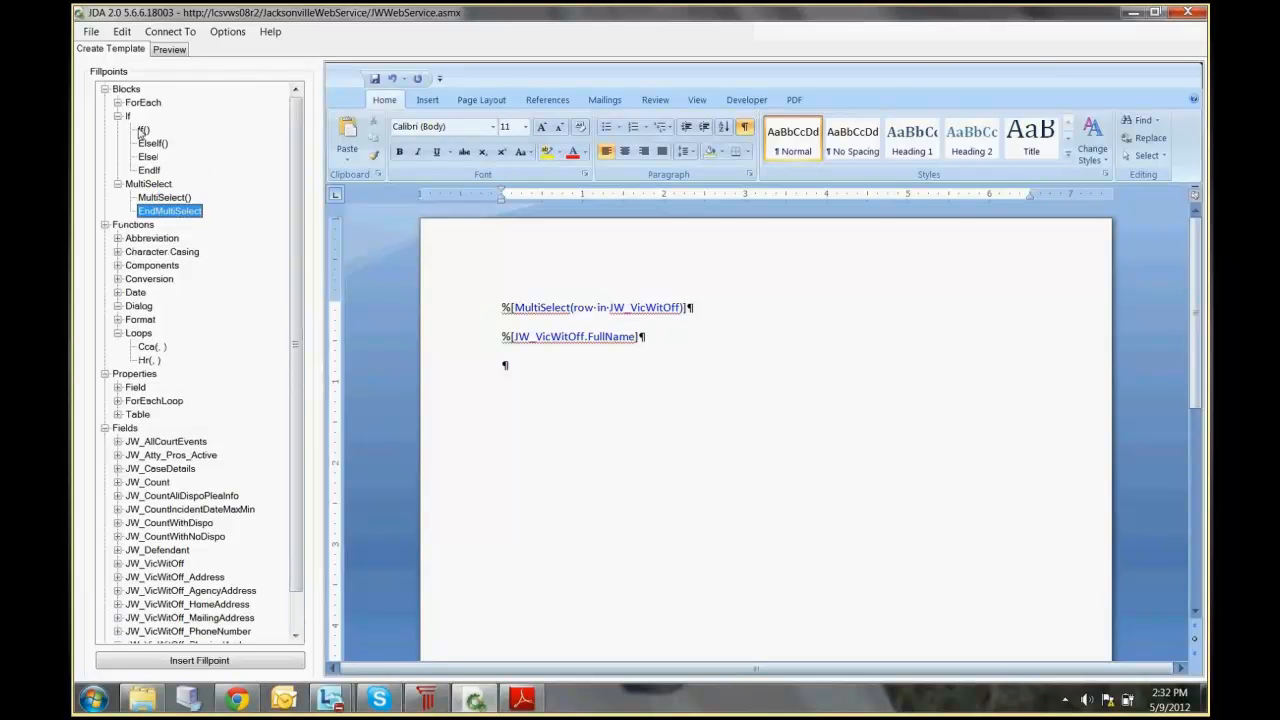
pyautogui.click(143, 130)
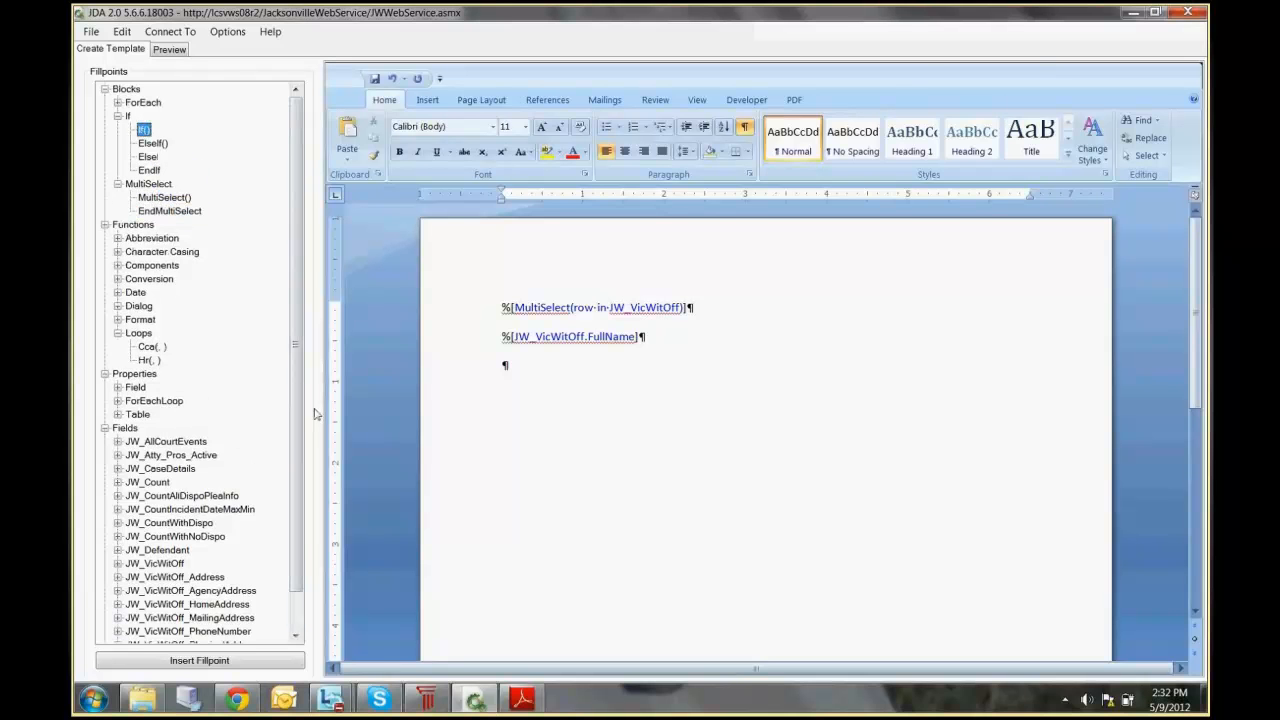
pyautogui.click(246, 660)
# Set the If condition to JW_VicWitOff_Address.Address.IsEmpty.
pyautogui.scroll(-1, 200, 370)
pyautogui.click(118, 532)
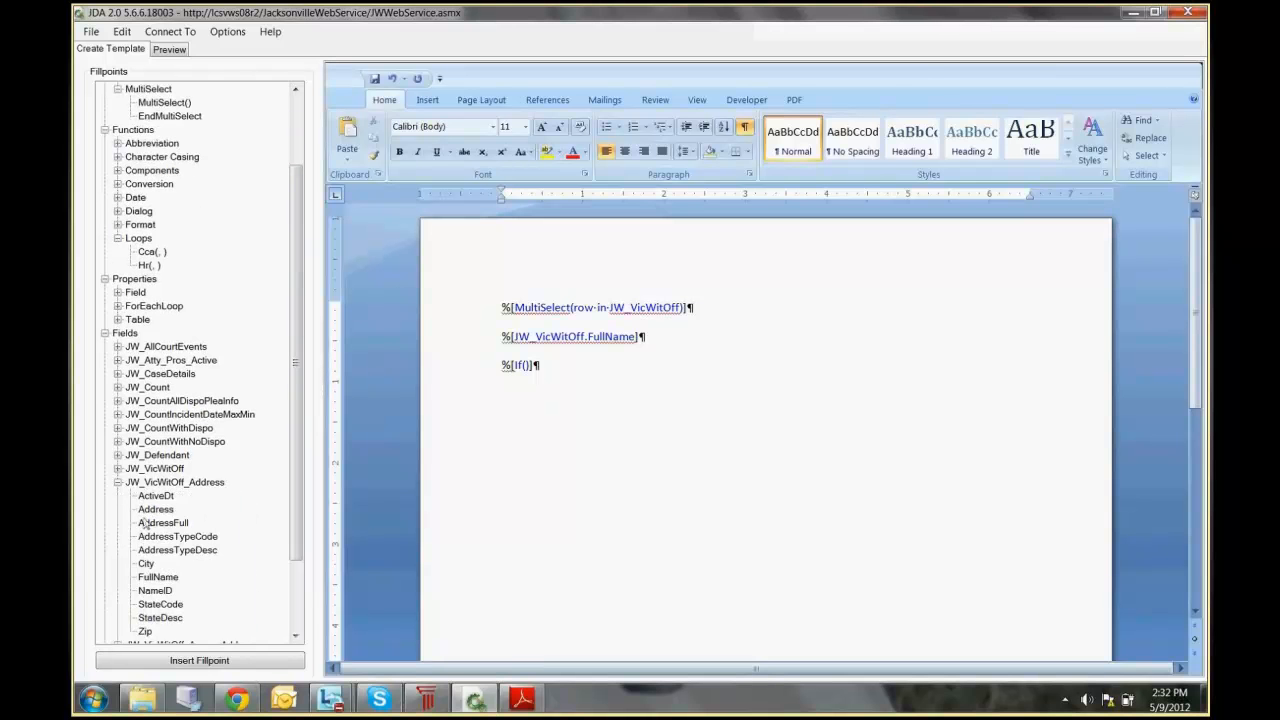
pyautogui.click(157, 510)
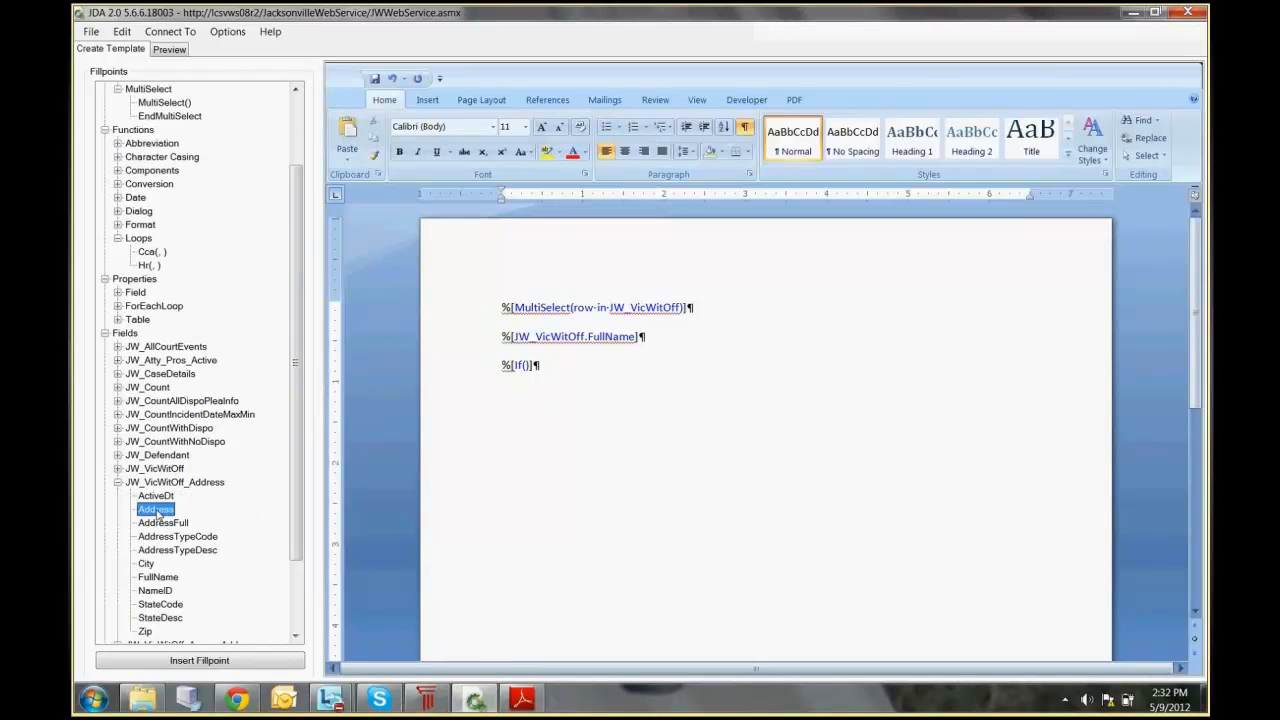
pyautogui.click(200, 660)
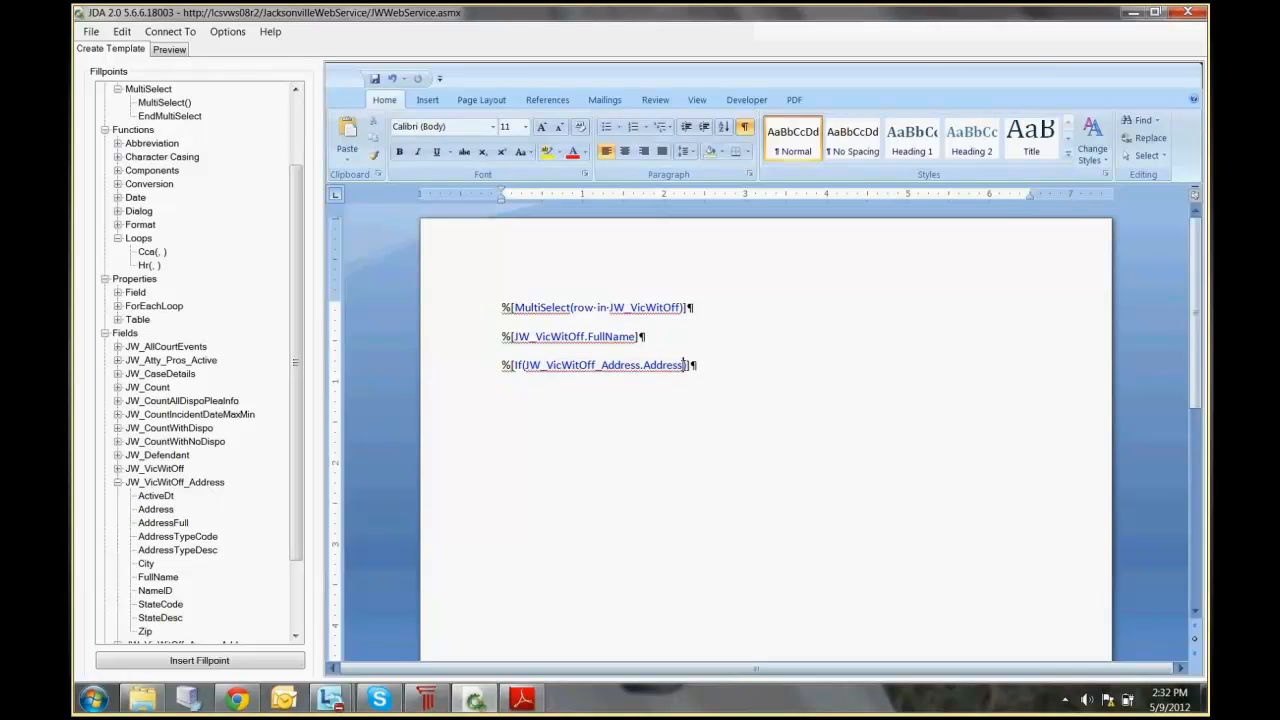
pyautogui.click(118, 292)
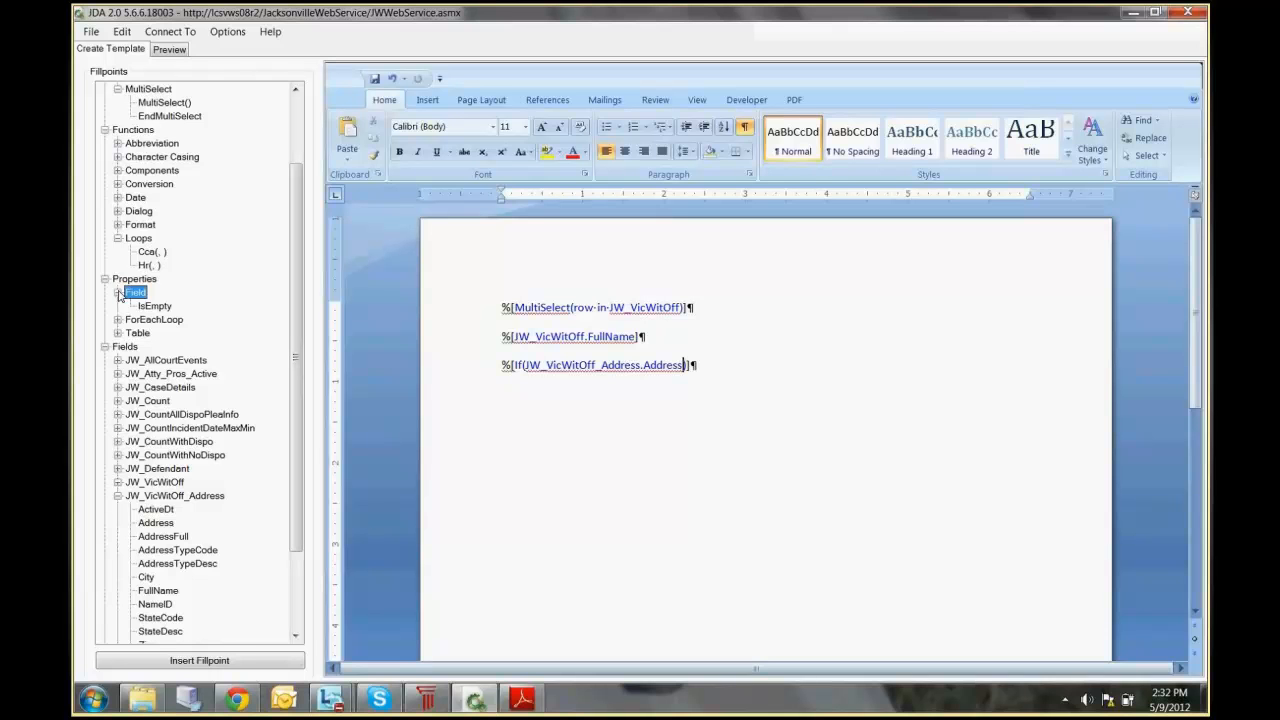
pyautogui.click(118, 292)
pyautogui.click(720, 412)
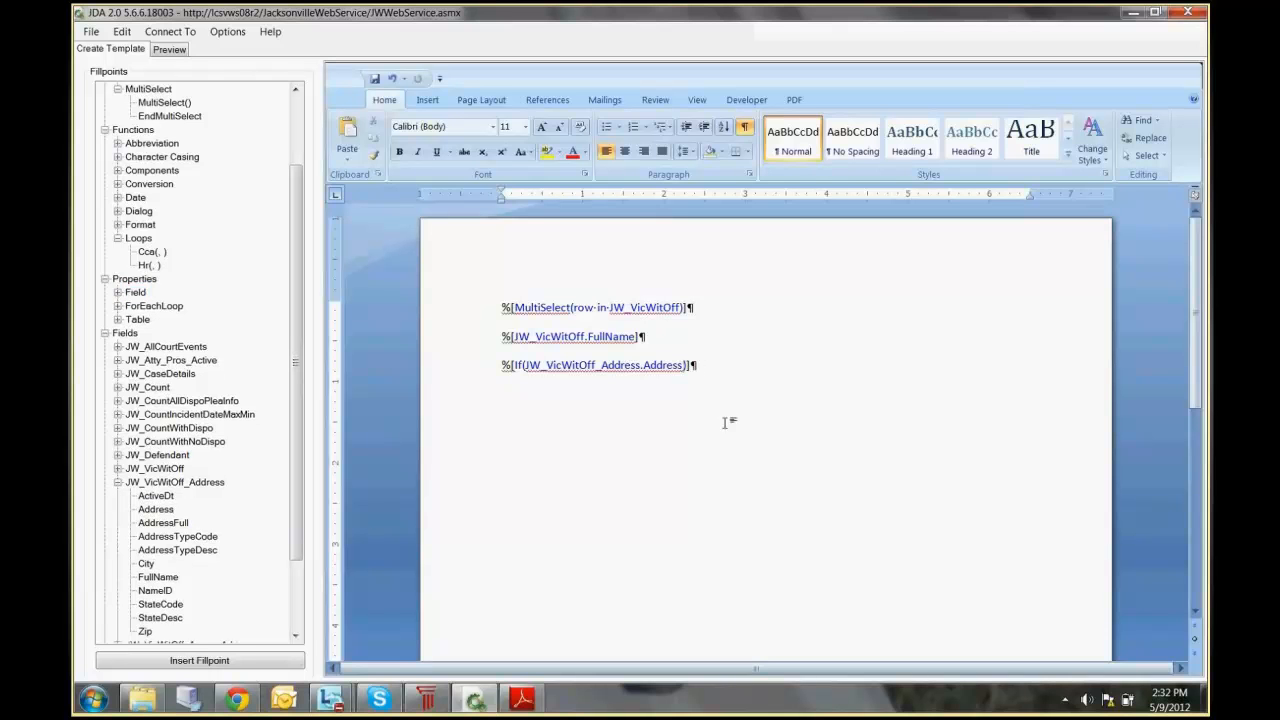
pyautogui.write('.IsEmpty')
# Add the text "NO ADDRESS ON FILE" after the If fillpoint, followed by an Else fillpoint.
pyautogui.click(750, 377)
pyautogui.write('NO ADDRESS ON FILE')
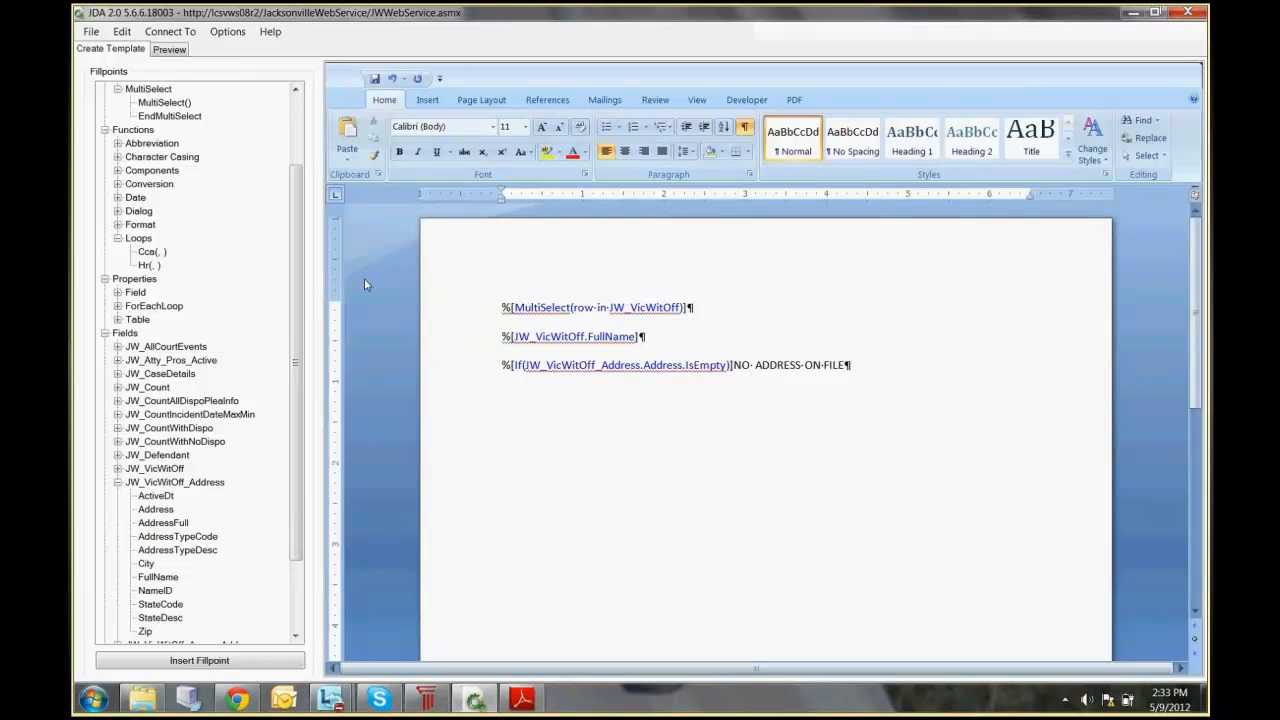
pyautogui.scroll(3, 200, 250)
pyautogui.click(148, 157)
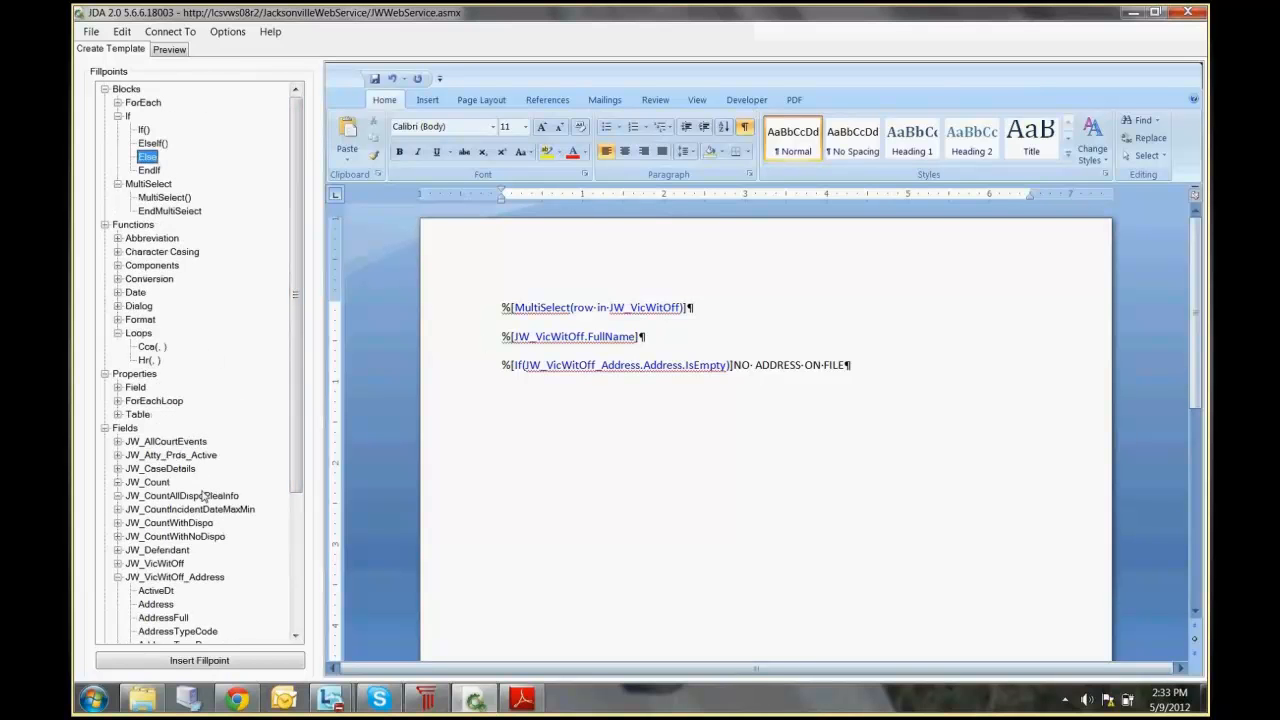
pyautogui.click(212, 664)
pyautogui.click(878, 398)
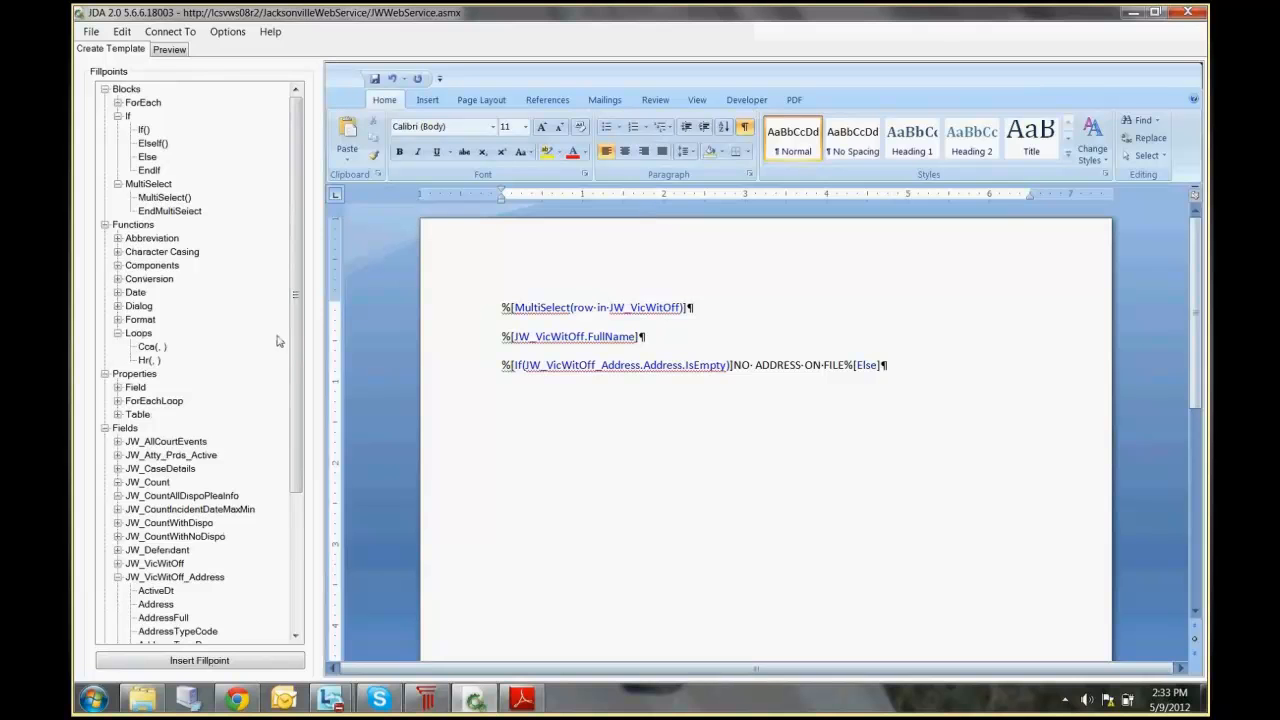
# Insert the JW_VicWitOff_Address.Address field after the Else fillpoint, followed by a space.
pyautogui.moveTo(297, 324); pyautogui.dragTo(290, 438)
pyautogui.doubleClick(156, 442)
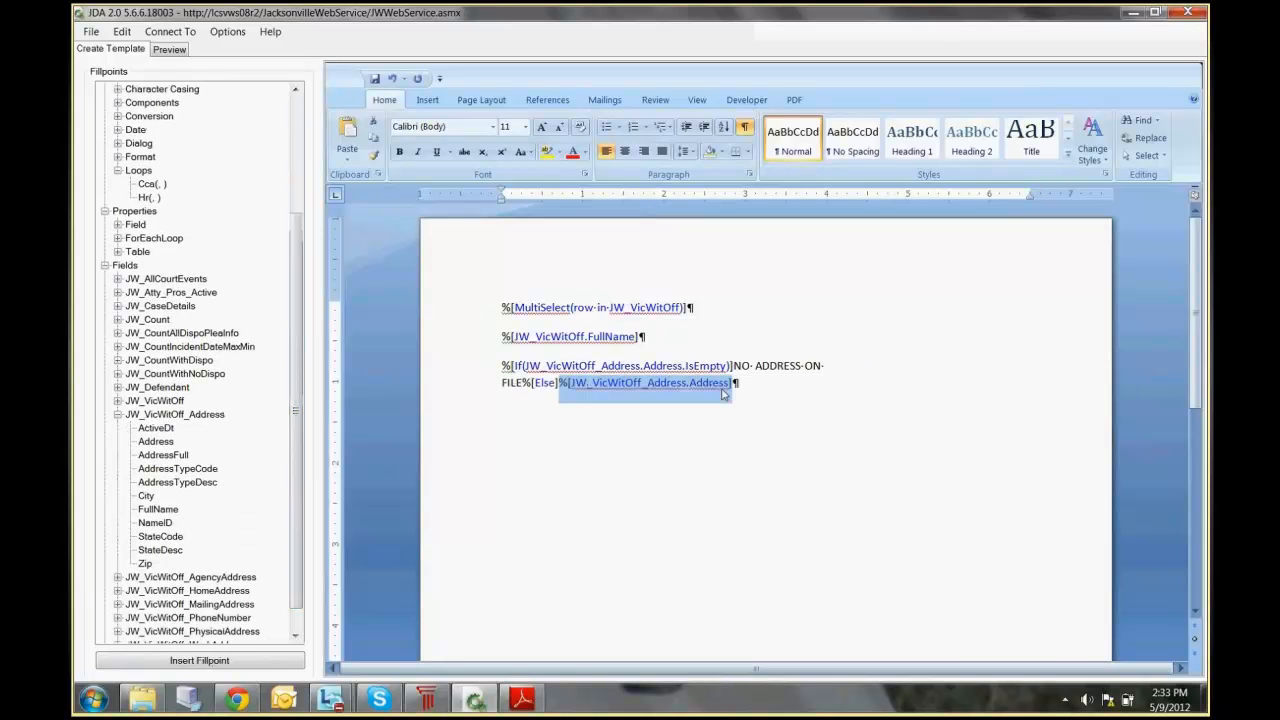
pyautogui.click(735, 387)
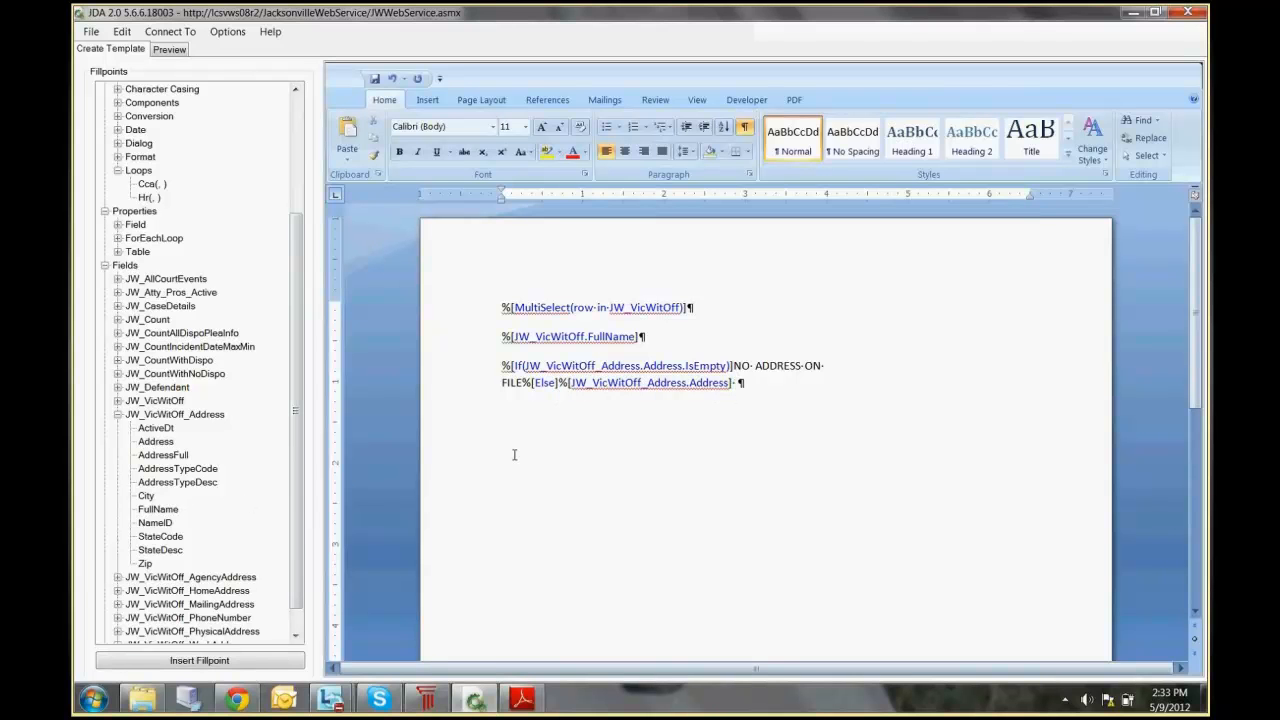
# Add a new line with the JW_VicWitOff_Address City, StateCode and Zip fields, placing a comma after City.
pyautogui.press('Return')
pyautogui.click(250, 658)
pyautogui.click(660, 411)
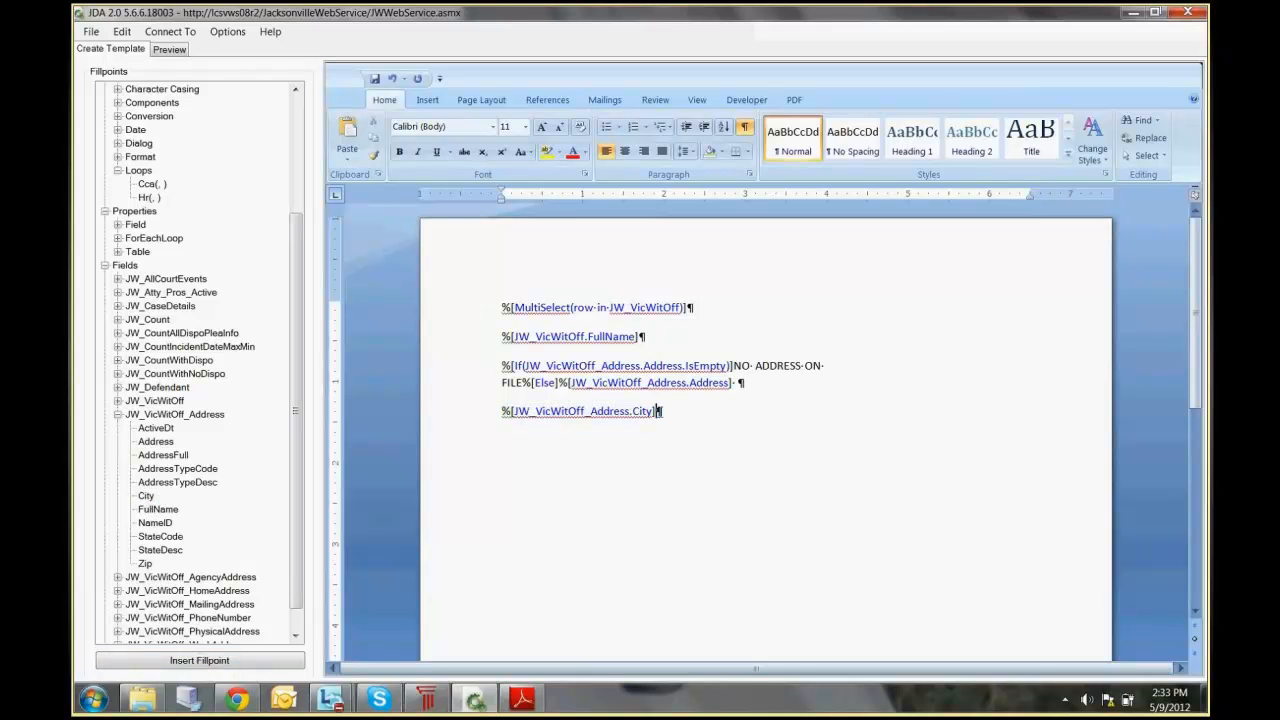
pyautogui.write(',')
pyautogui.click(160, 536)
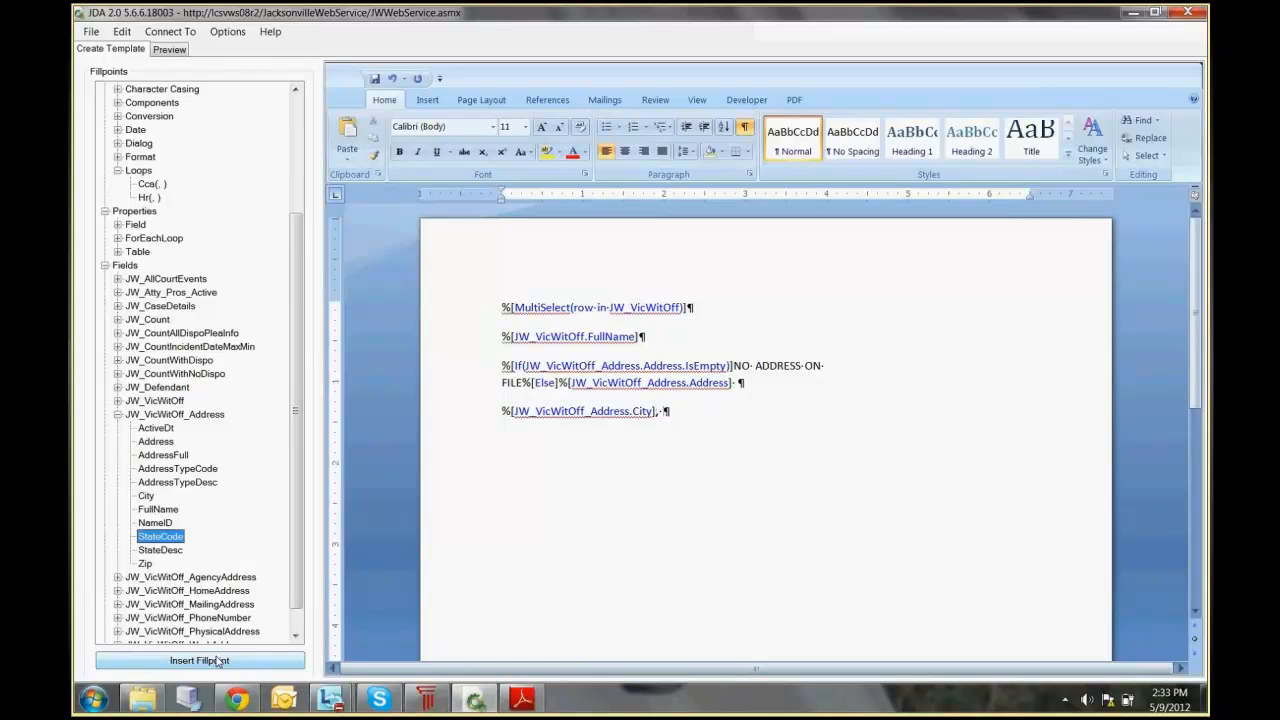
pyautogui.click(222, 658)
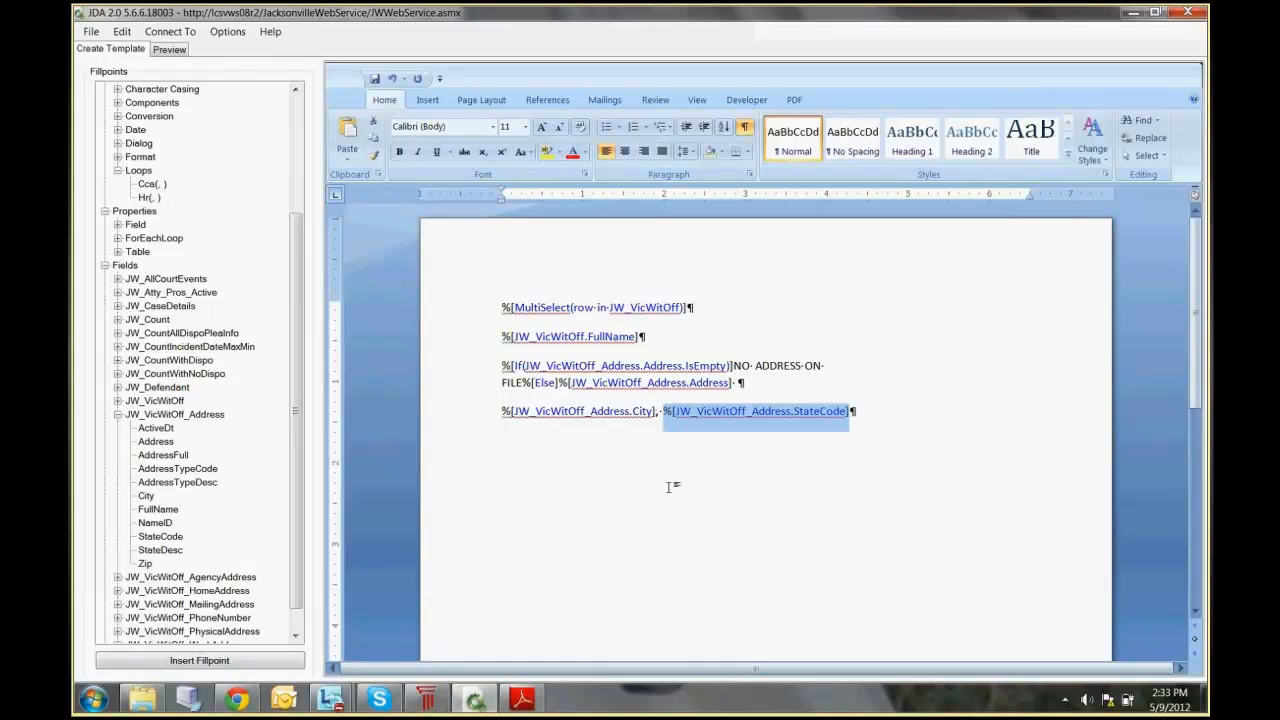
pyautogui.press('End')
pyautogui.click(145, 563)
pyautogui.click(200, 660)
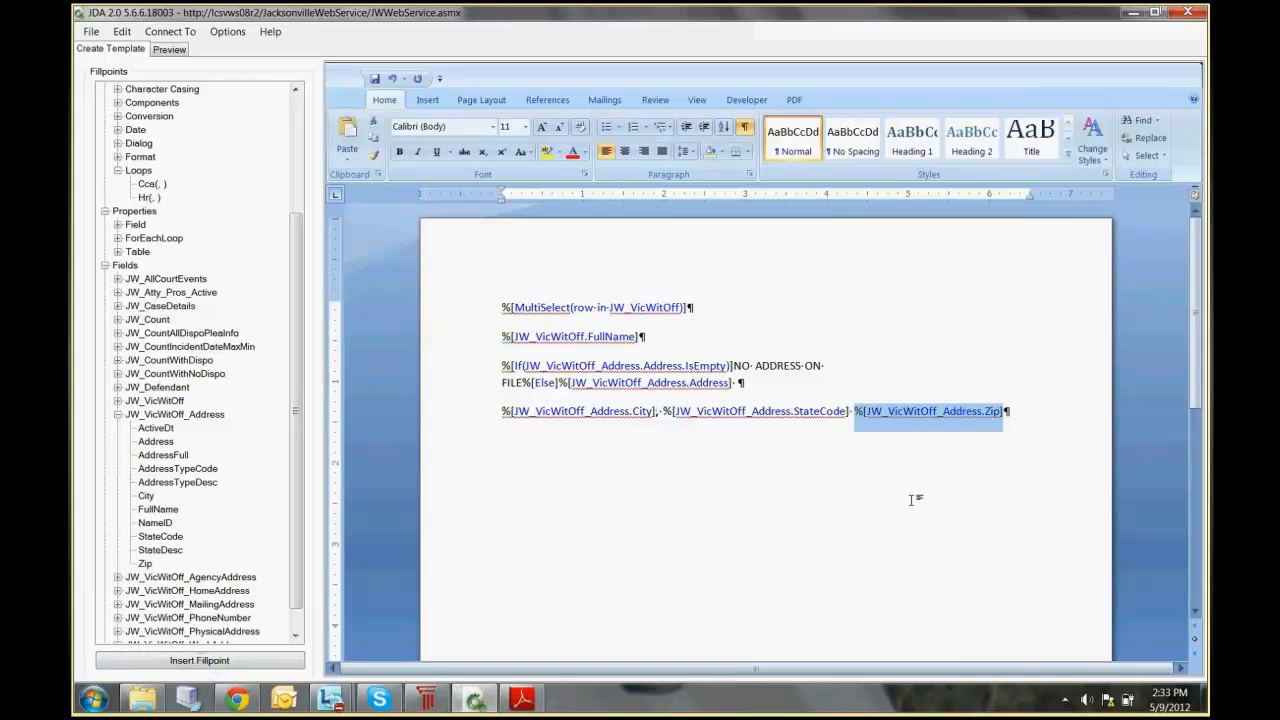
pyautogui.click(920, 496)
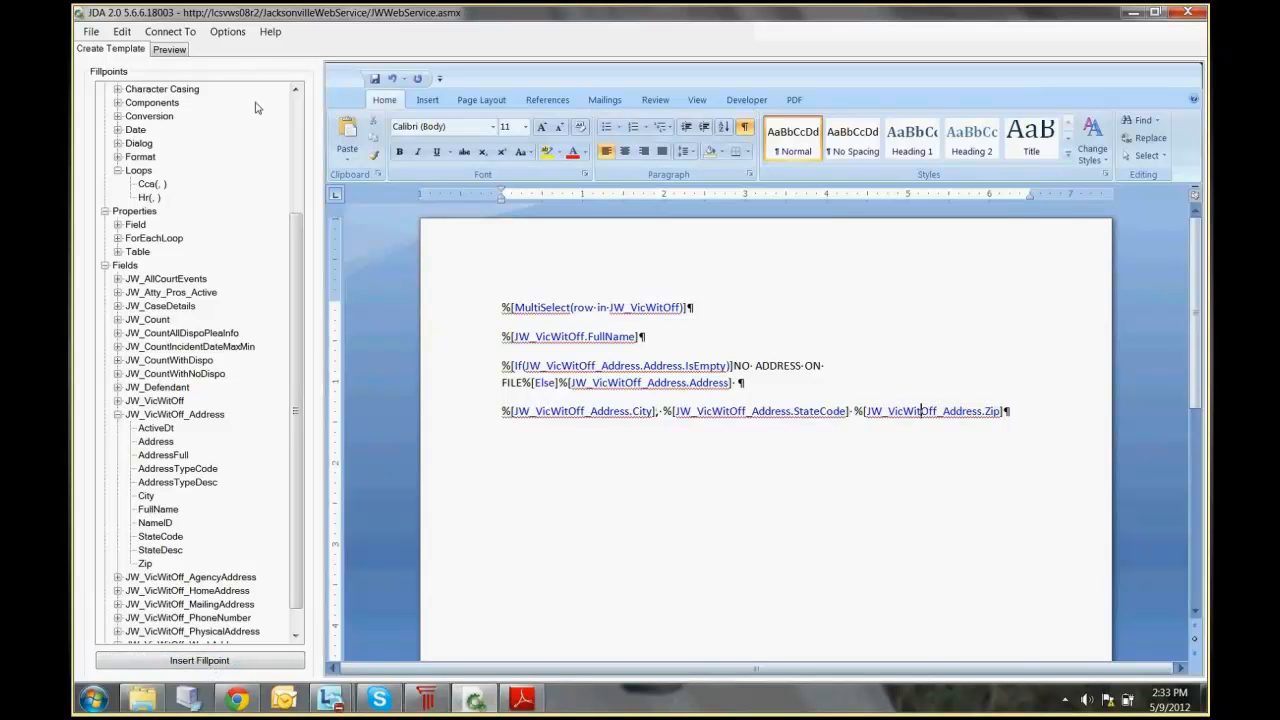
# Close the If block with an EndIf fillpoint after the Zip field, followed by an EndMultiSelect fillpoint.
pyautogui.click(1004, 411)
pyautogui.moveTo(290, 262); pyautogui.dragTo(292, 120)
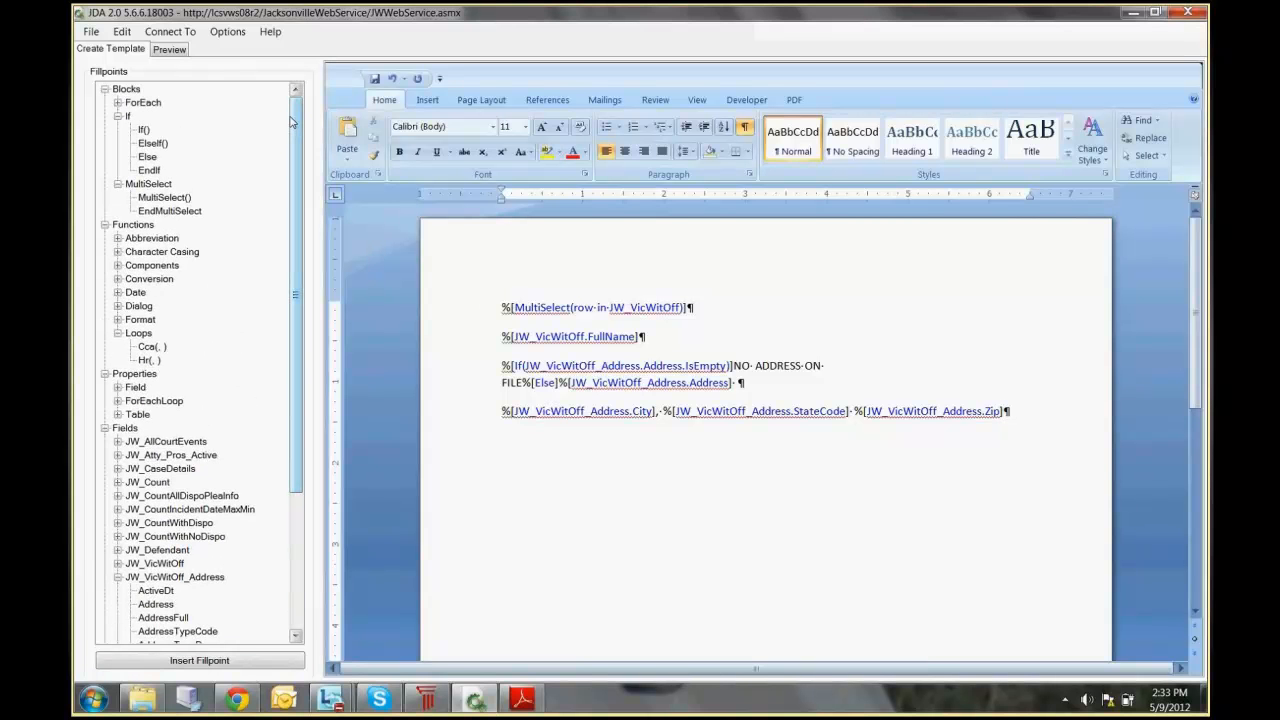
pyautogui.click(149, 170)
pyautogui.click(226, 662)
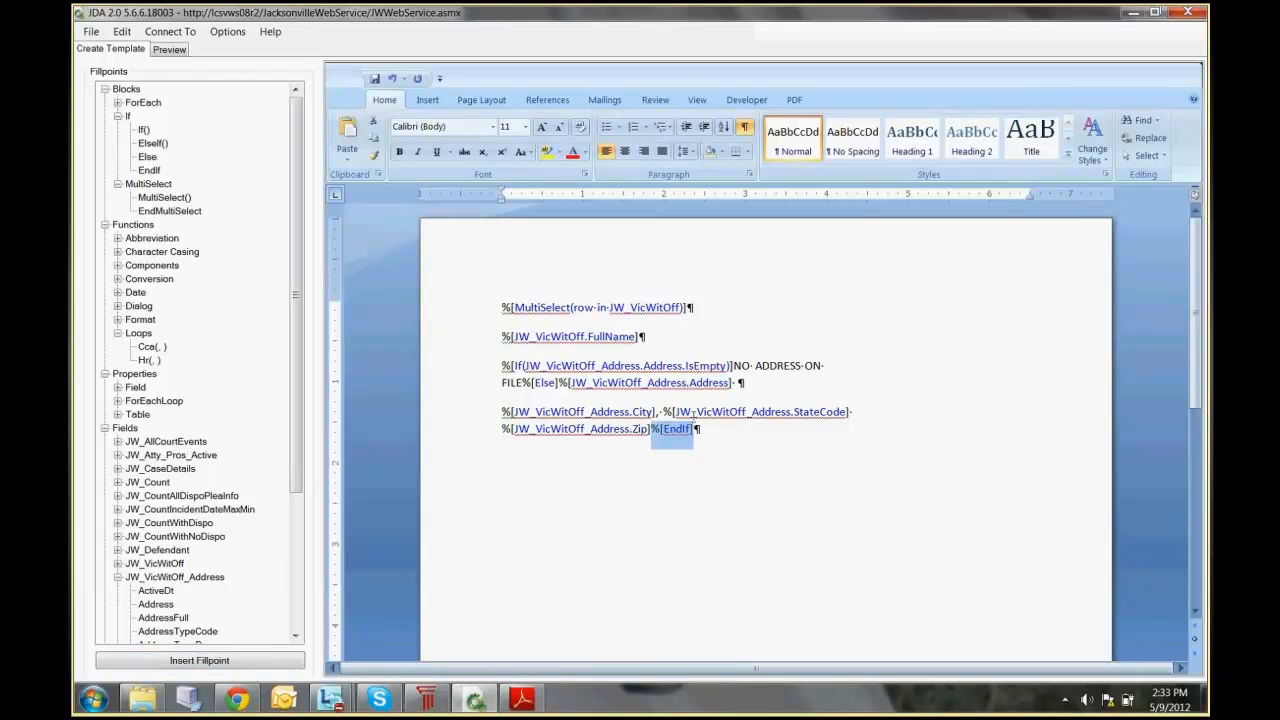
pyautogui.click(698, 428)
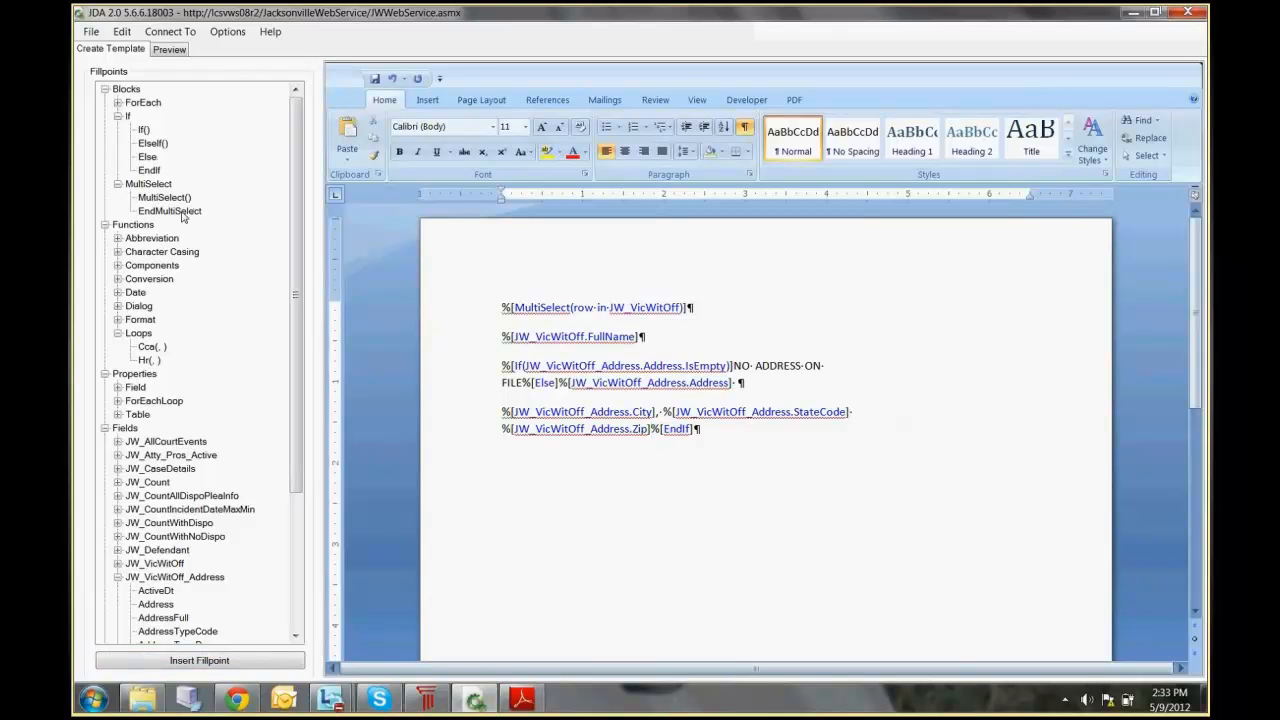
pyautogui.moveTo(183, 217); pyautogui.dragTo(622, 523)
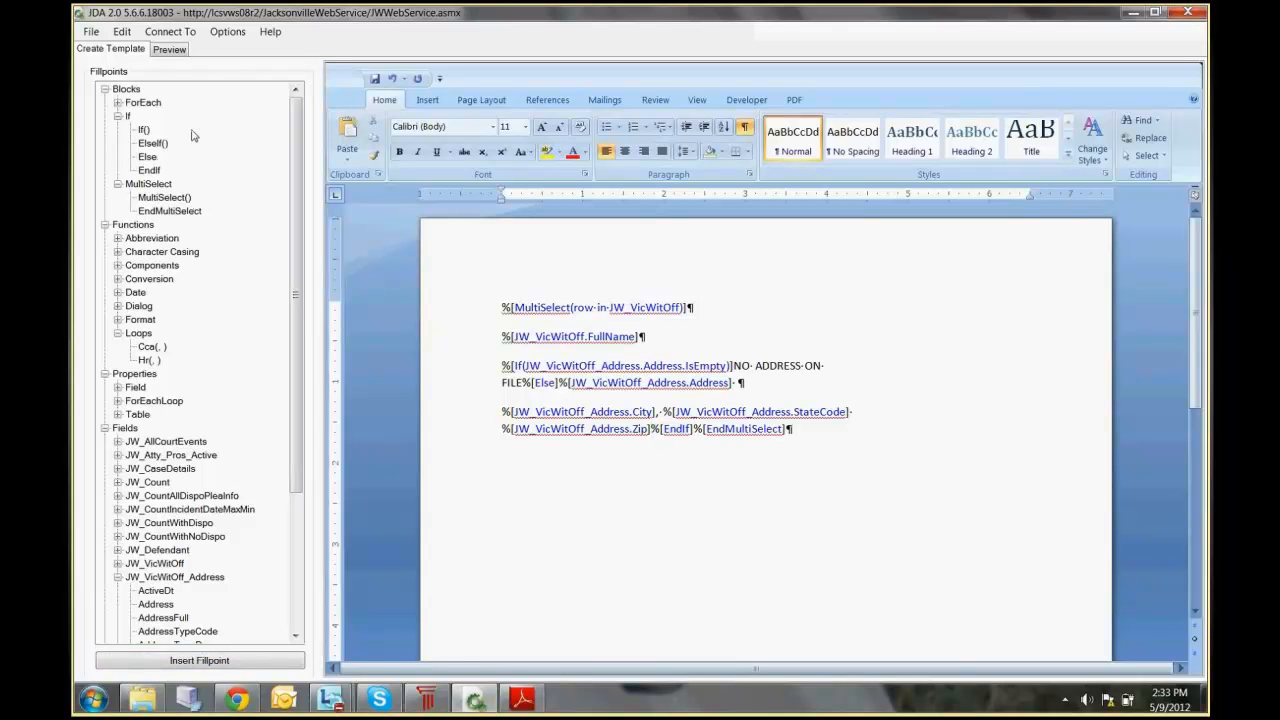
# Preview the template with both the police officer and the victim included, and return to the template.
pyautogui.click(170, 50)
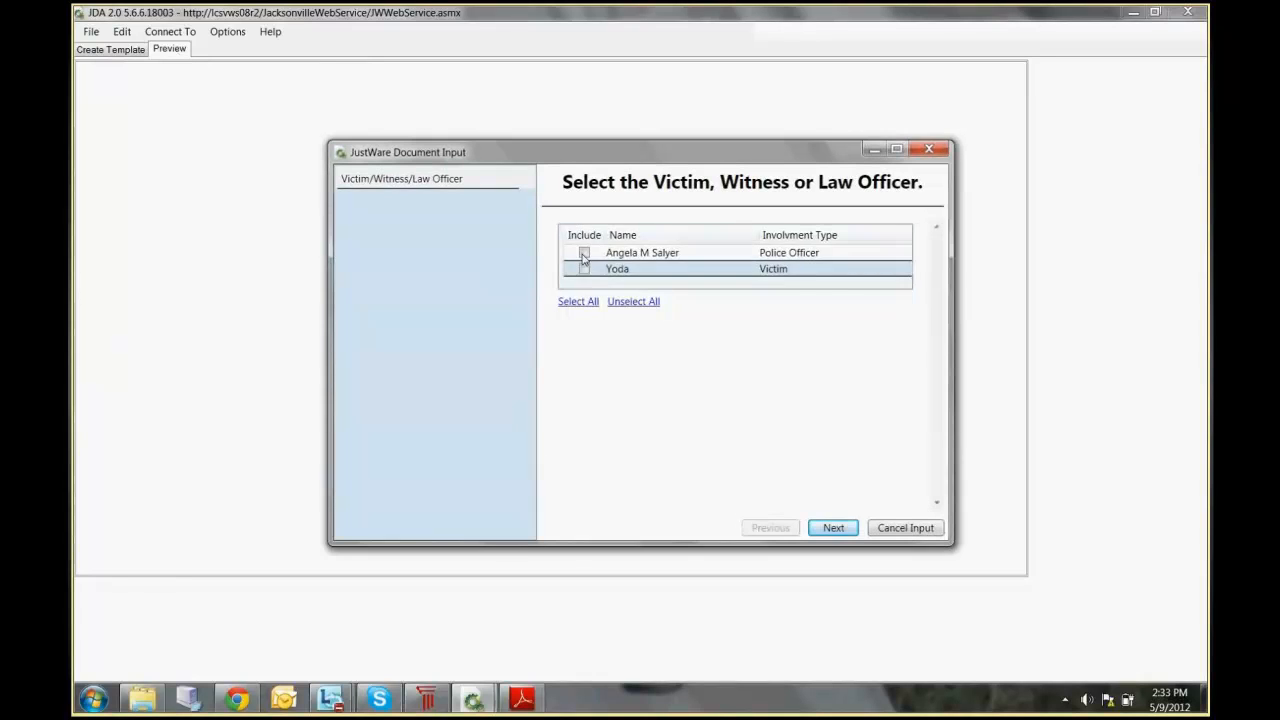
pyautogui.click(584, 254)
pyautogui.click(584, 269)
pyautogui.click(833, 527)
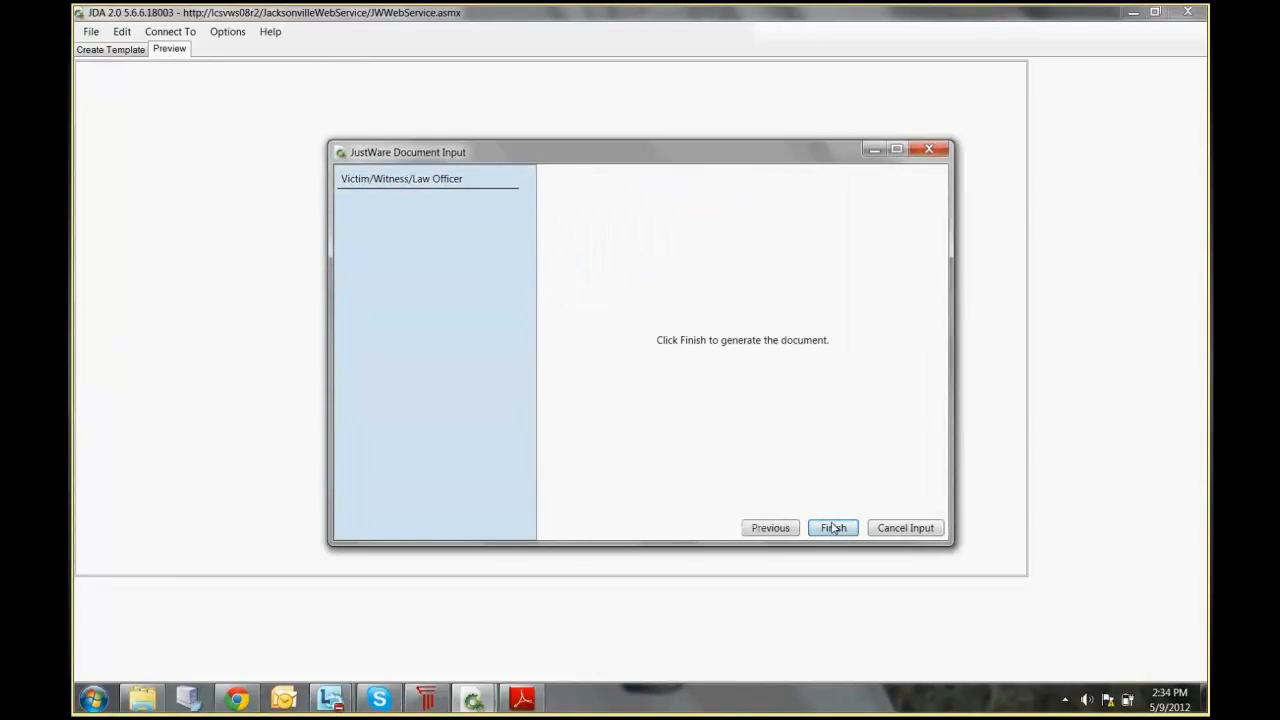
pyautogui.click(833, 528)
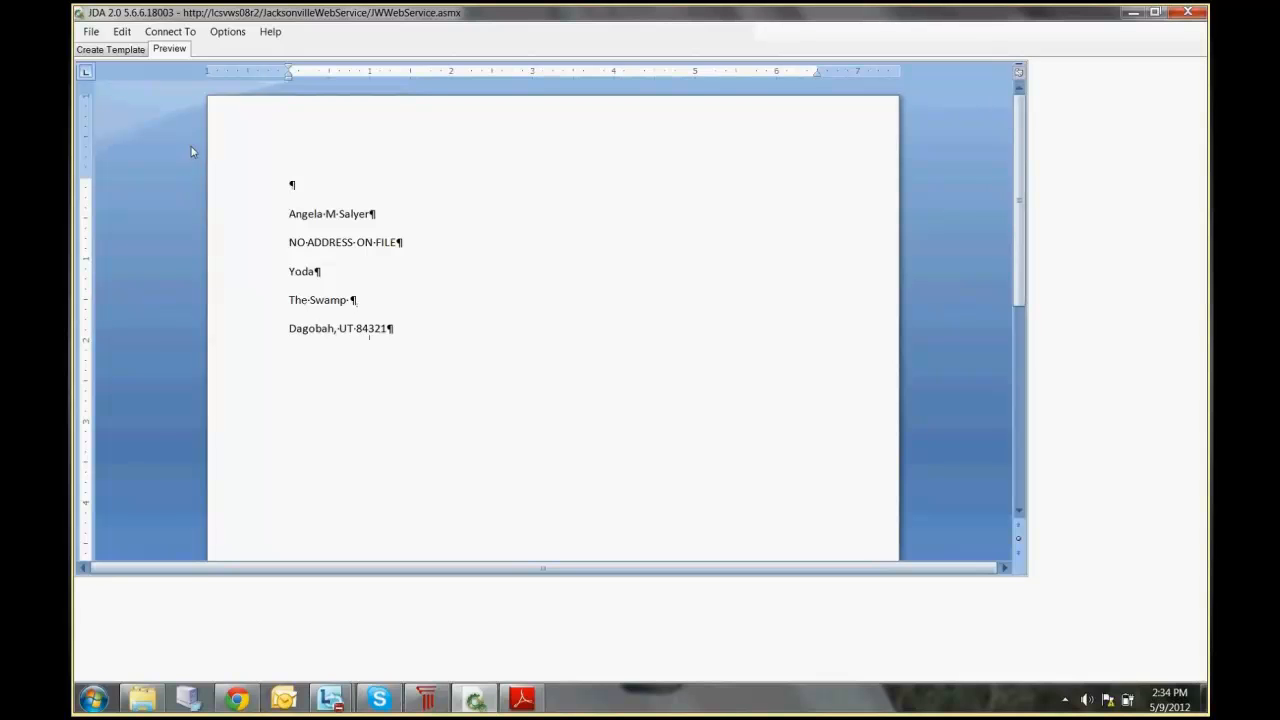
pyautogui.click(111, 49)
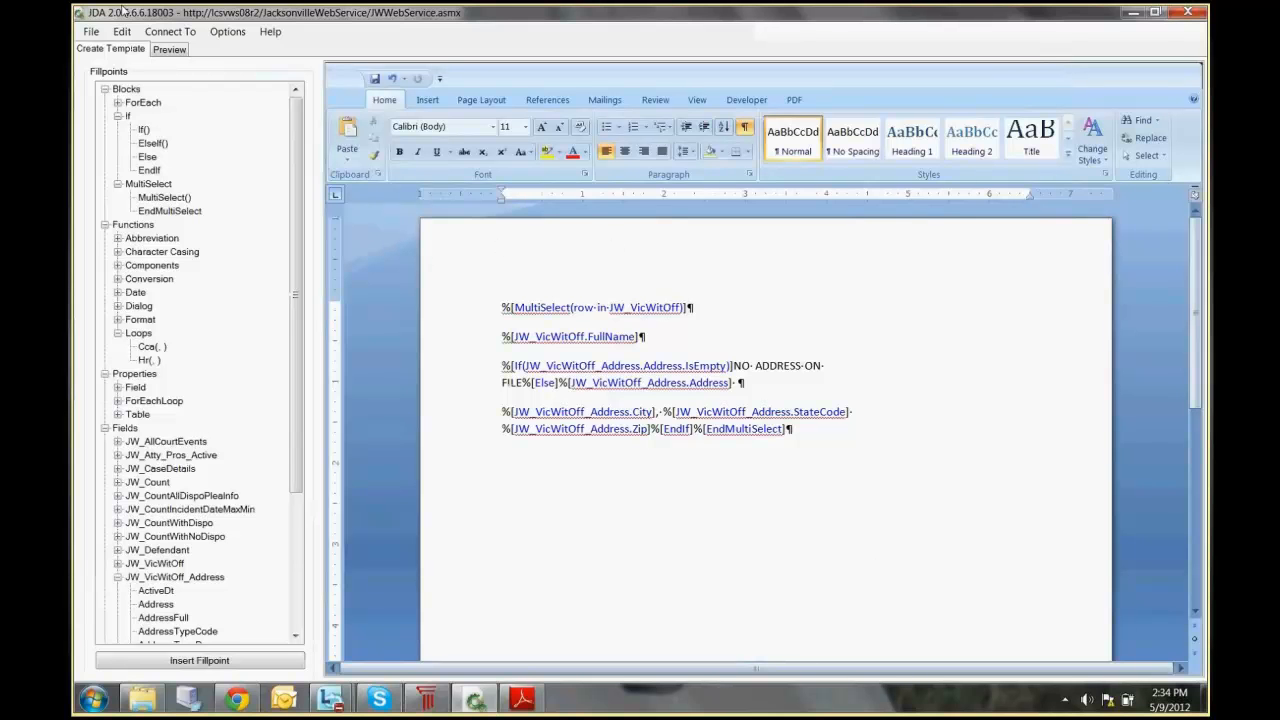
# Open the webinar template from the DocDelete folder, discarding the current template's changes.
pyautogui.click(92, 31)
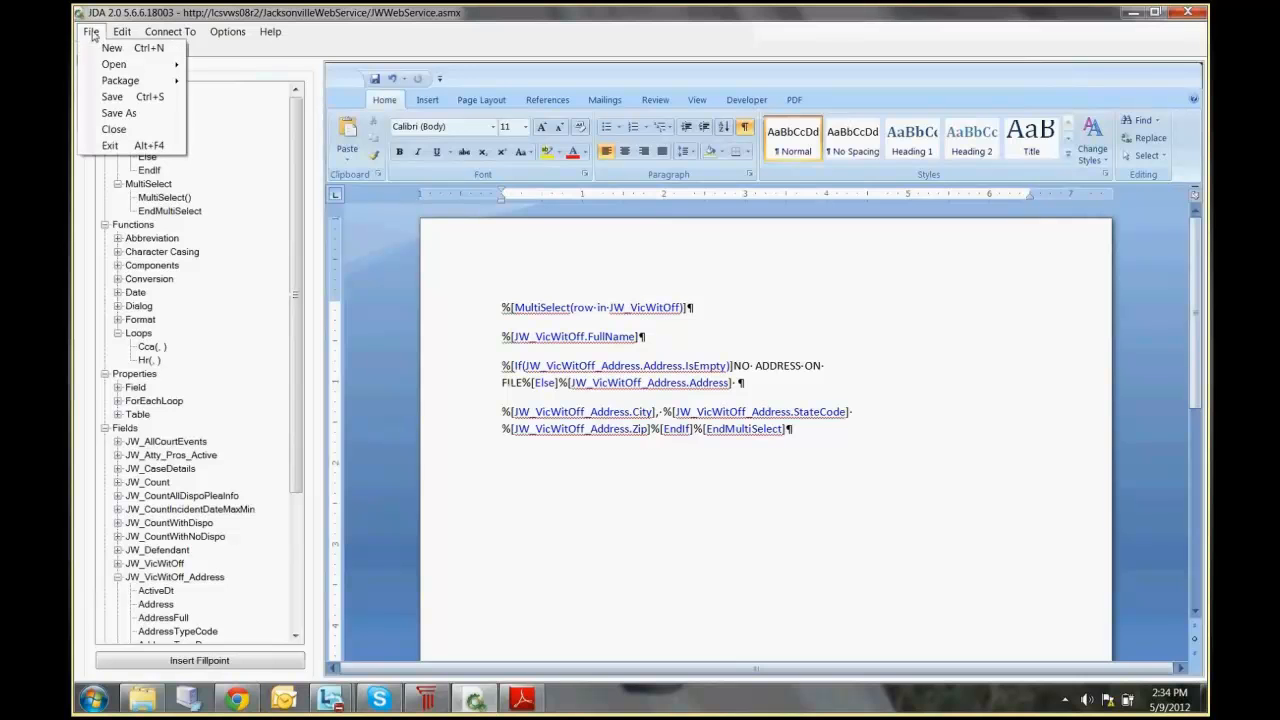
pyautogui.moveTo(108, 65)
pyautogui.click(250, 82)
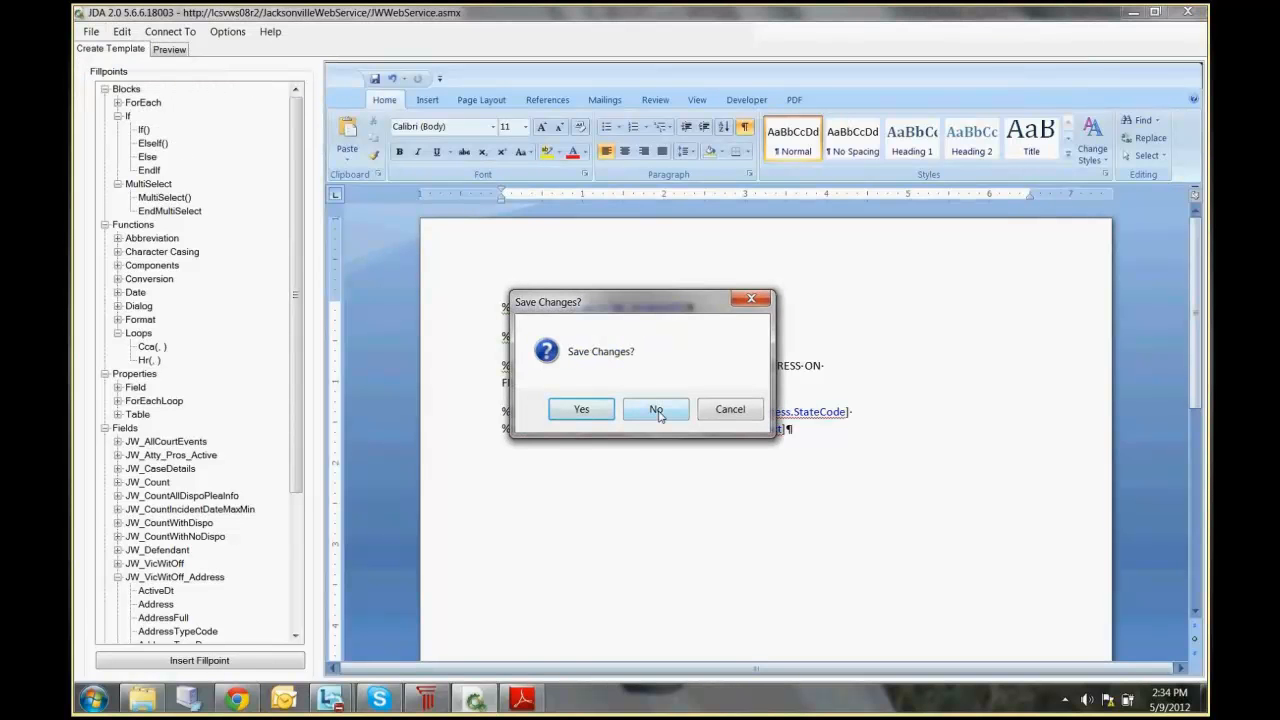
pyautogui.click(656, 410)
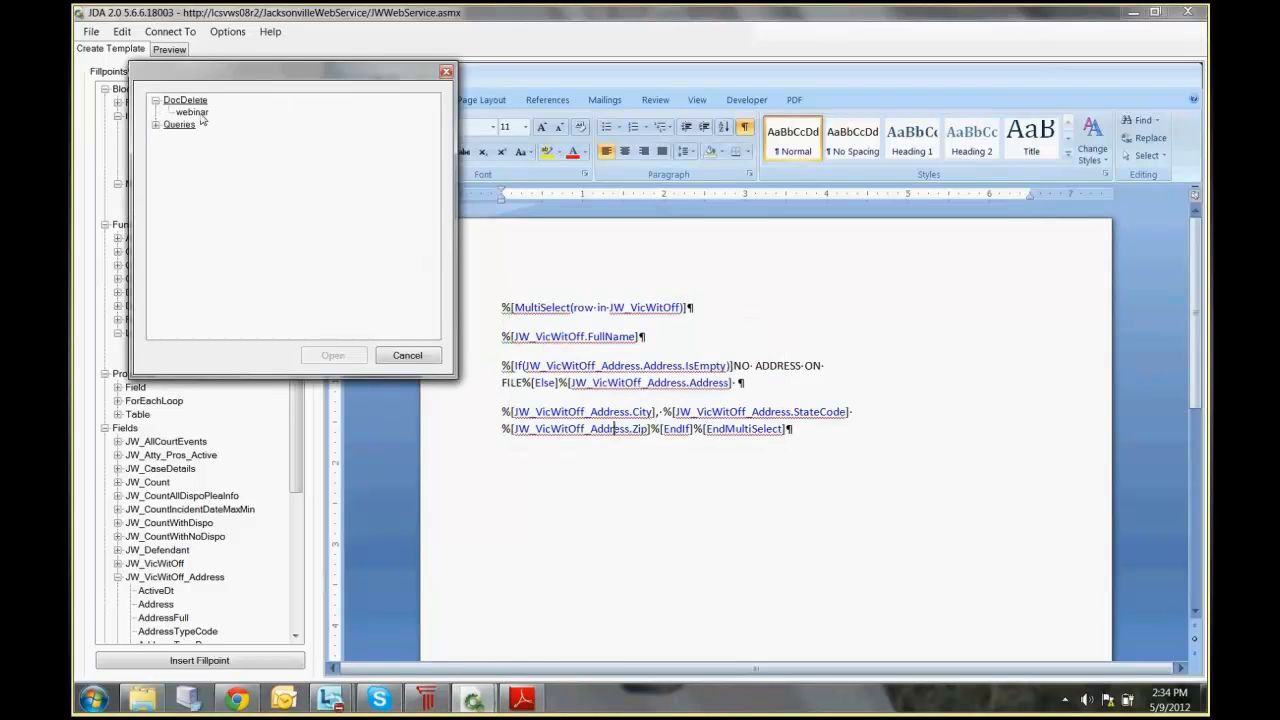
pyautogui.click(190, 110)
pyautogui.click(333, 355)
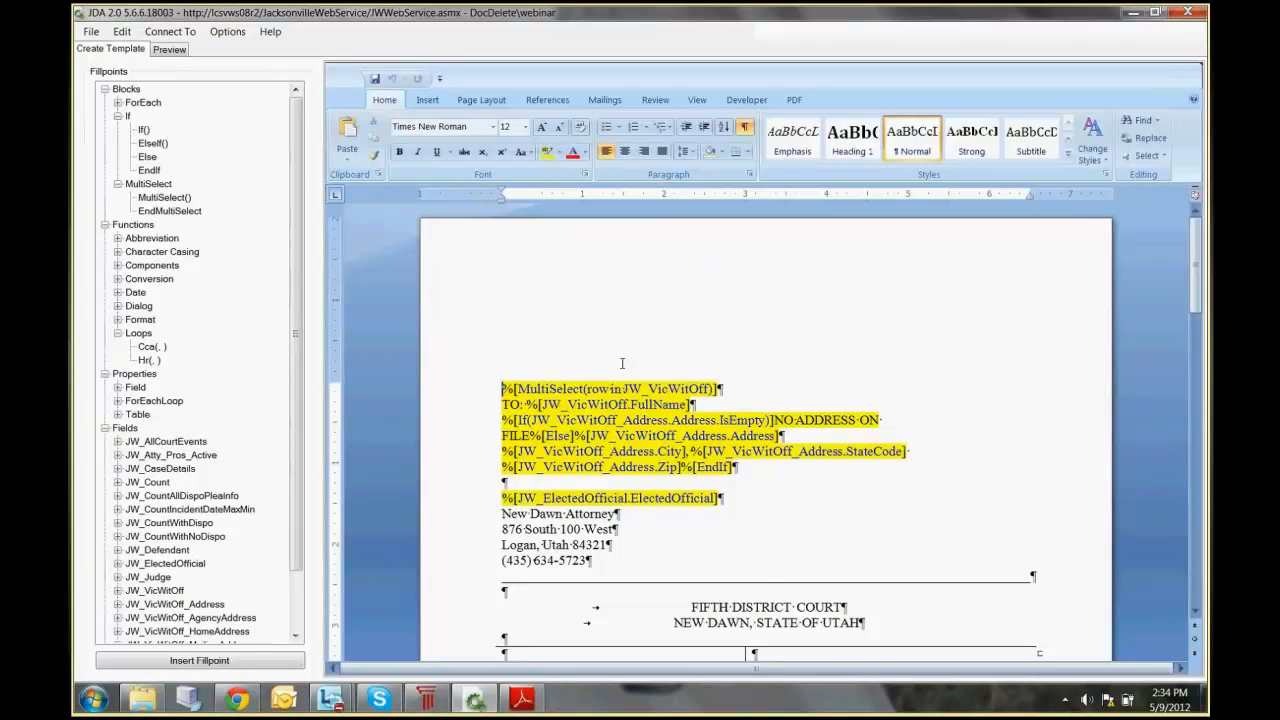
# Examine the MultiSelect and If address blocks and the UpperCase defendant name fillpoint in the webinar template.
pyautogui.scroll(-2, 797, 333)
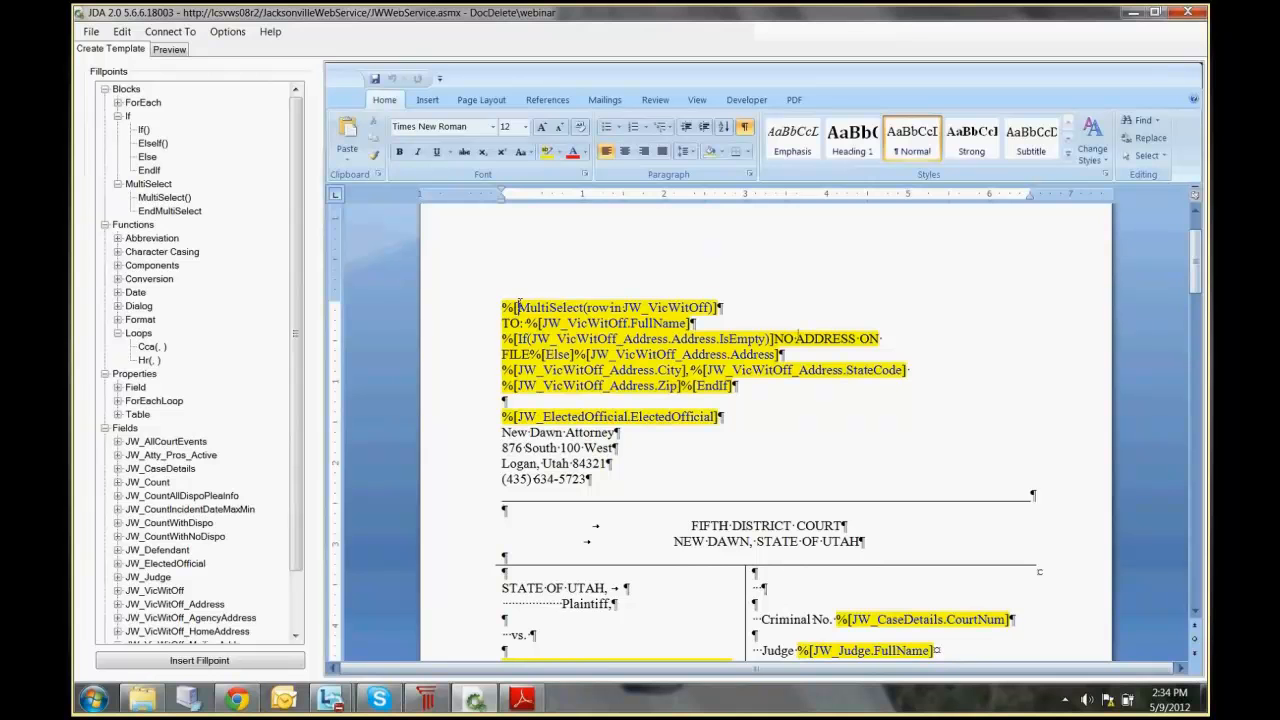
pyautogui.moveTo(517, 307); pyautogui.dragTo(587, 307)
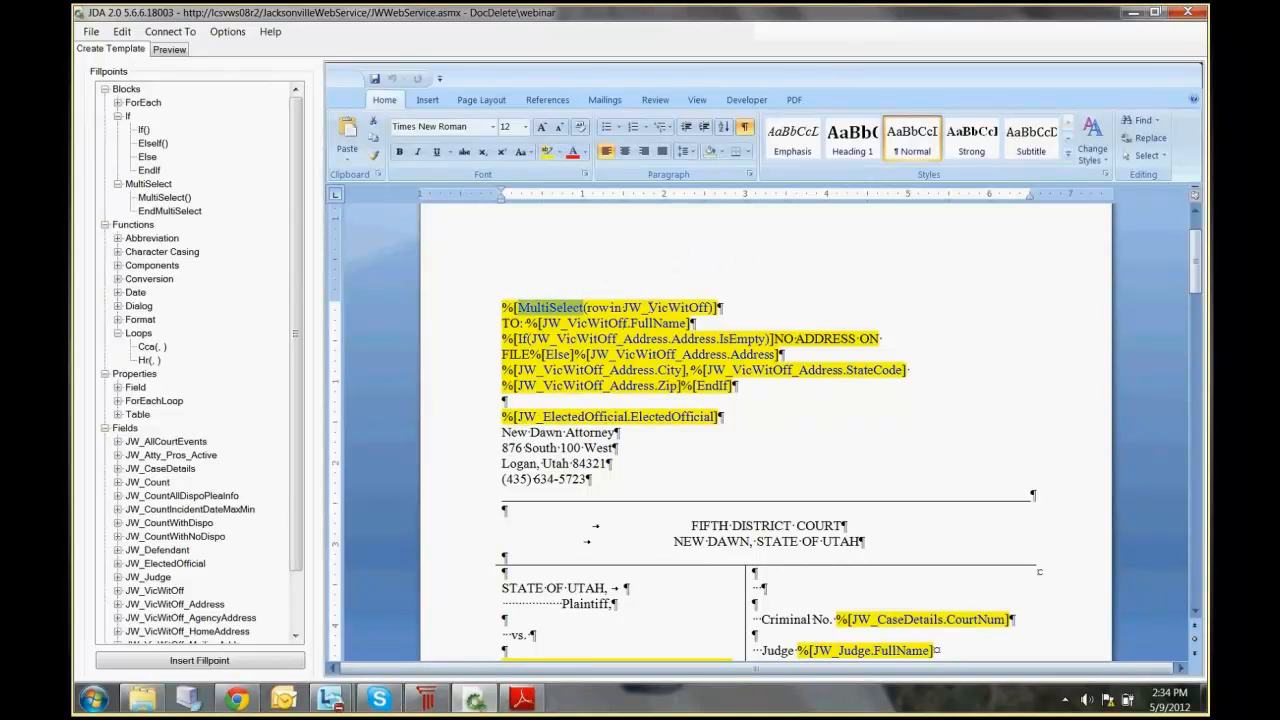
pyautogui.moveTo(624, 307); pyautogui.dragTo(708, 308)
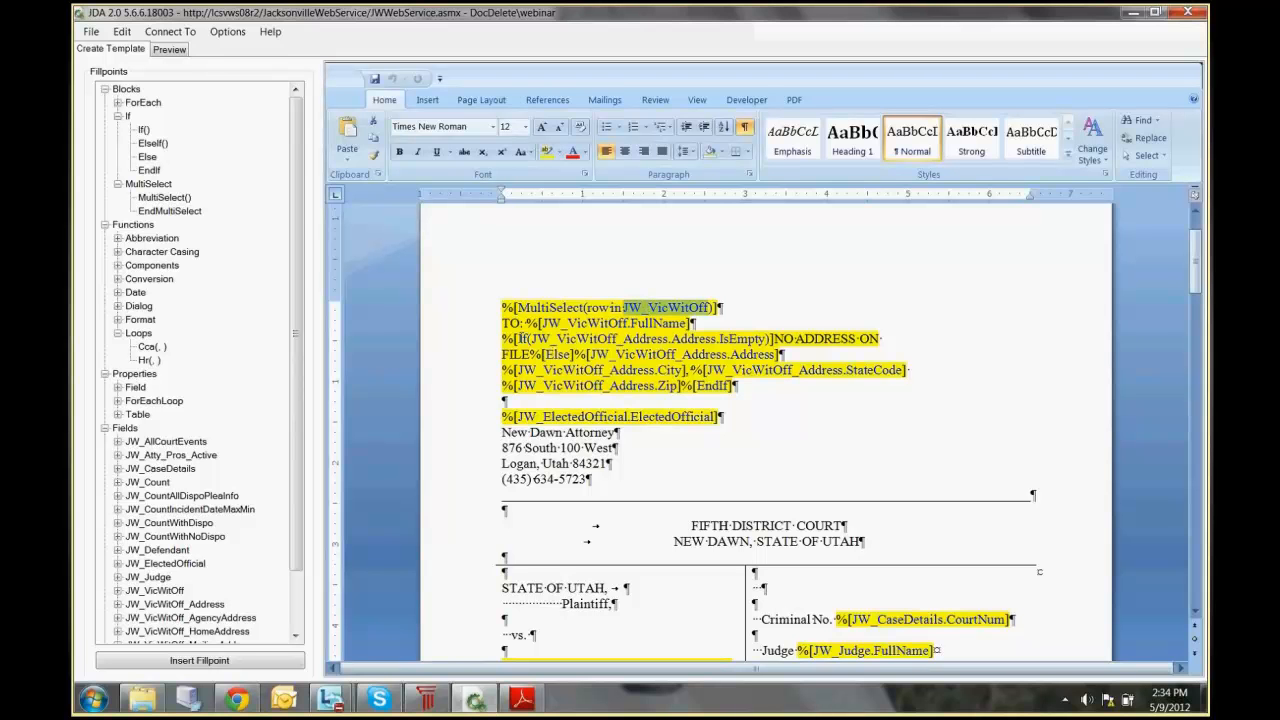
pyautogui.moveTo(519, 339); pyautogui.dragTo(536, 339)
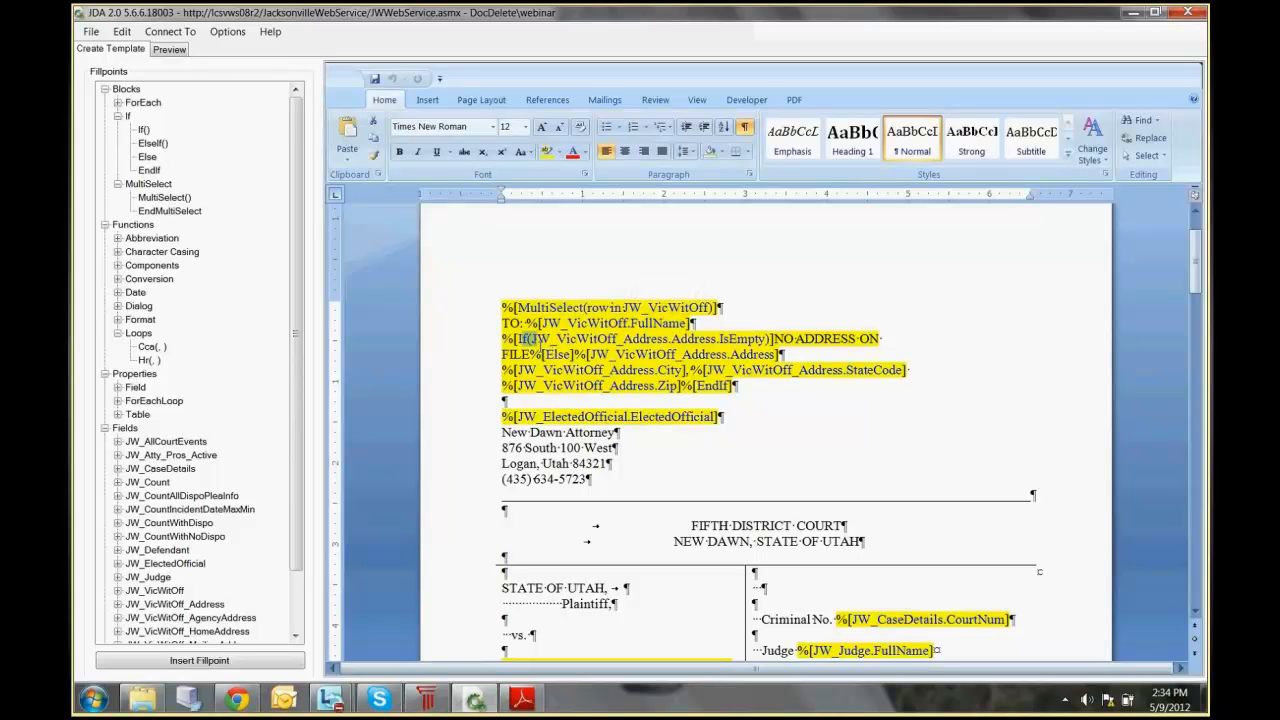
pyautogui.moveTo(697, 386); pyautogui.dragTo(731, 386)
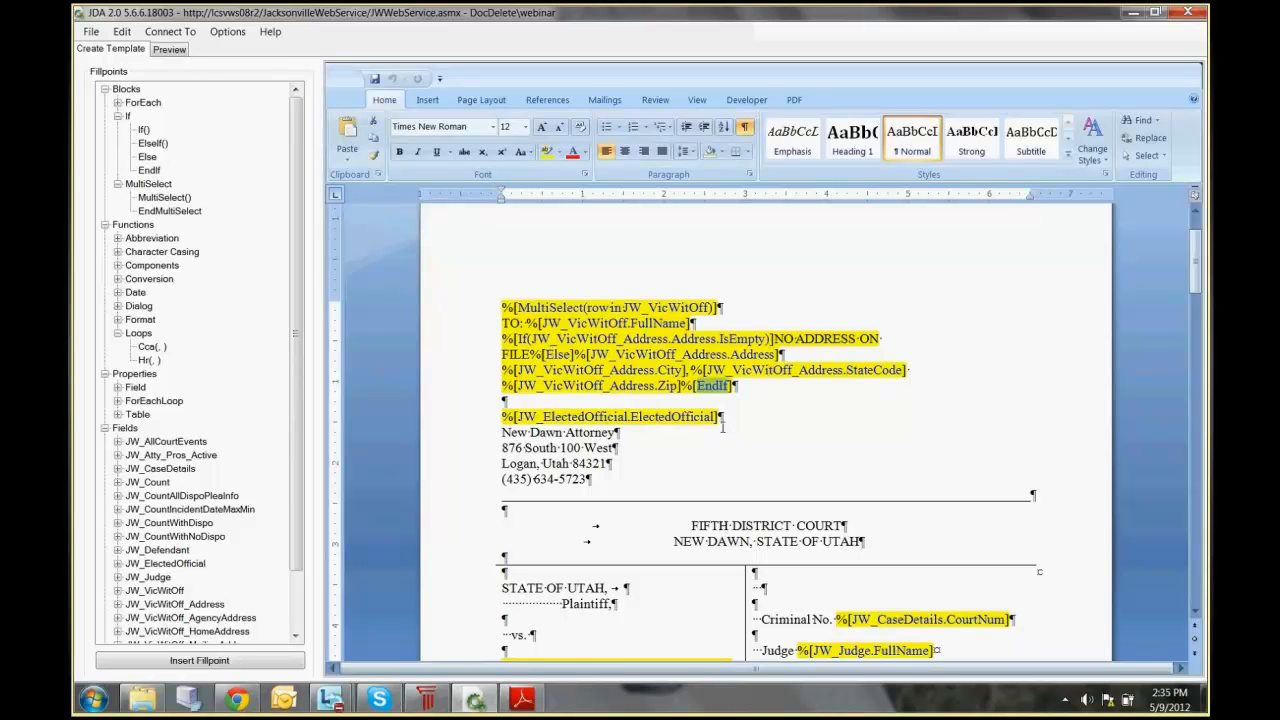
pyautogui.scroll(-2, 731, 399)
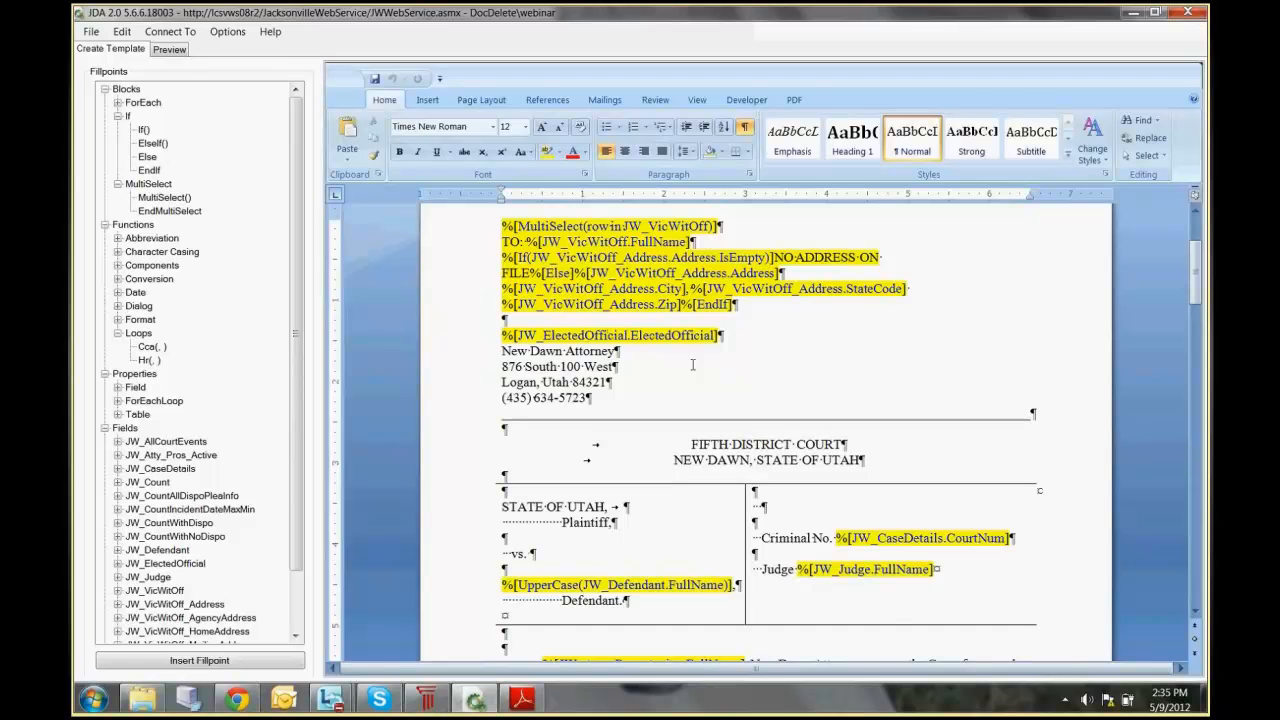
pyautogui.scroll(-2, 752, 377)
pyautogui.scroll(-1, 752, 377)
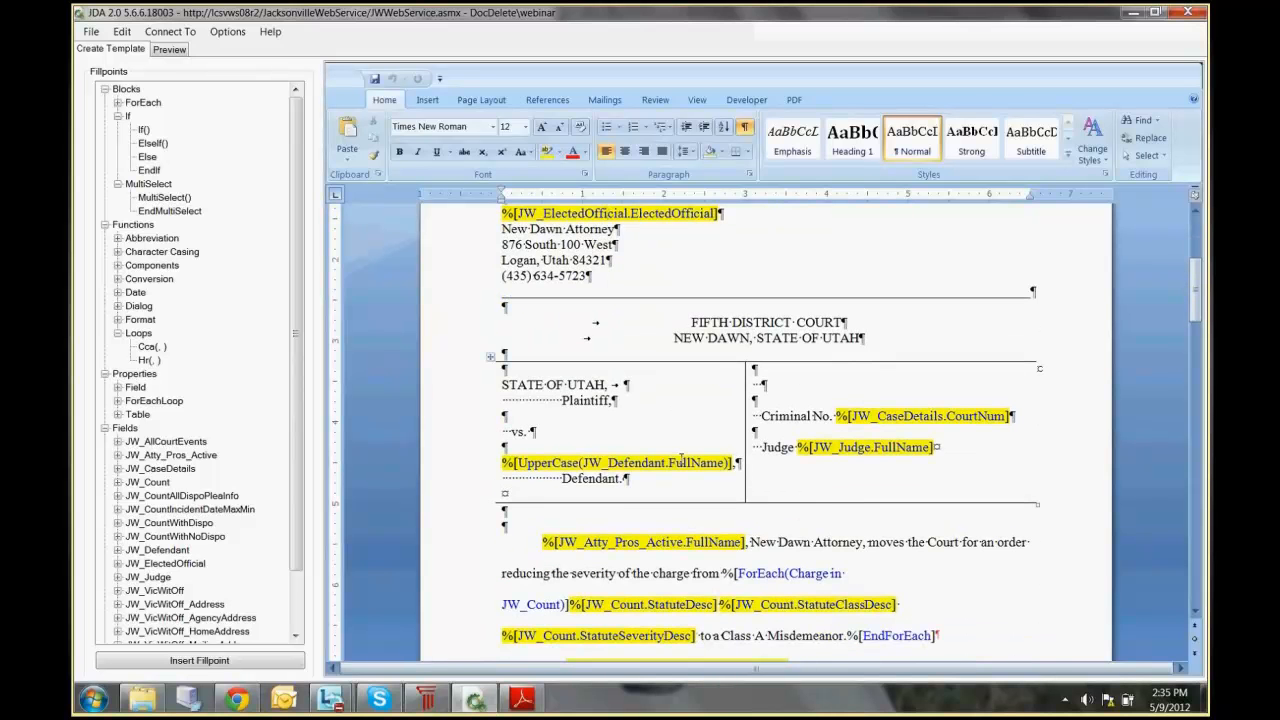
pyautogui.moveTo(579, 463); pyautogui.dragTo(520, 465)
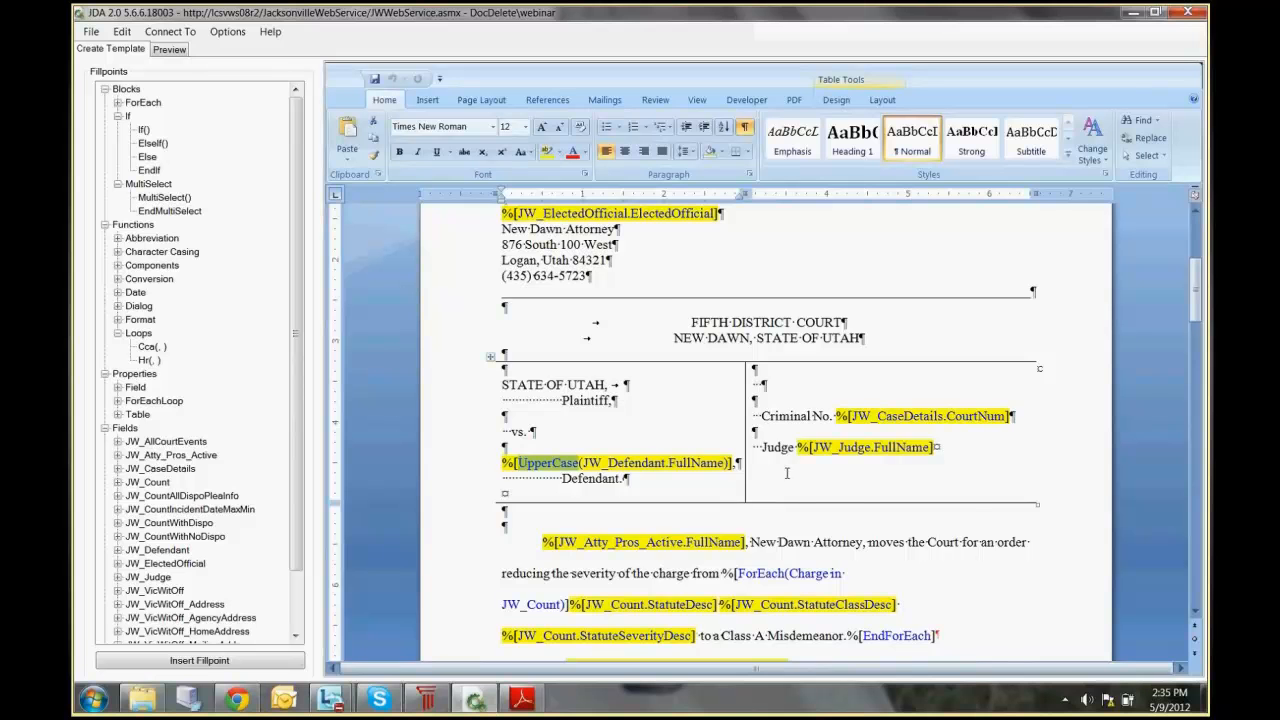
# Examine the ForEach charge block and the FormatDate court event fillpoints through the rest of the template.
pyautogui.scroll(-1, 826, 476)
pyautogui.scroll(-1, 826, 476)
pyautogui.click(740, 492)
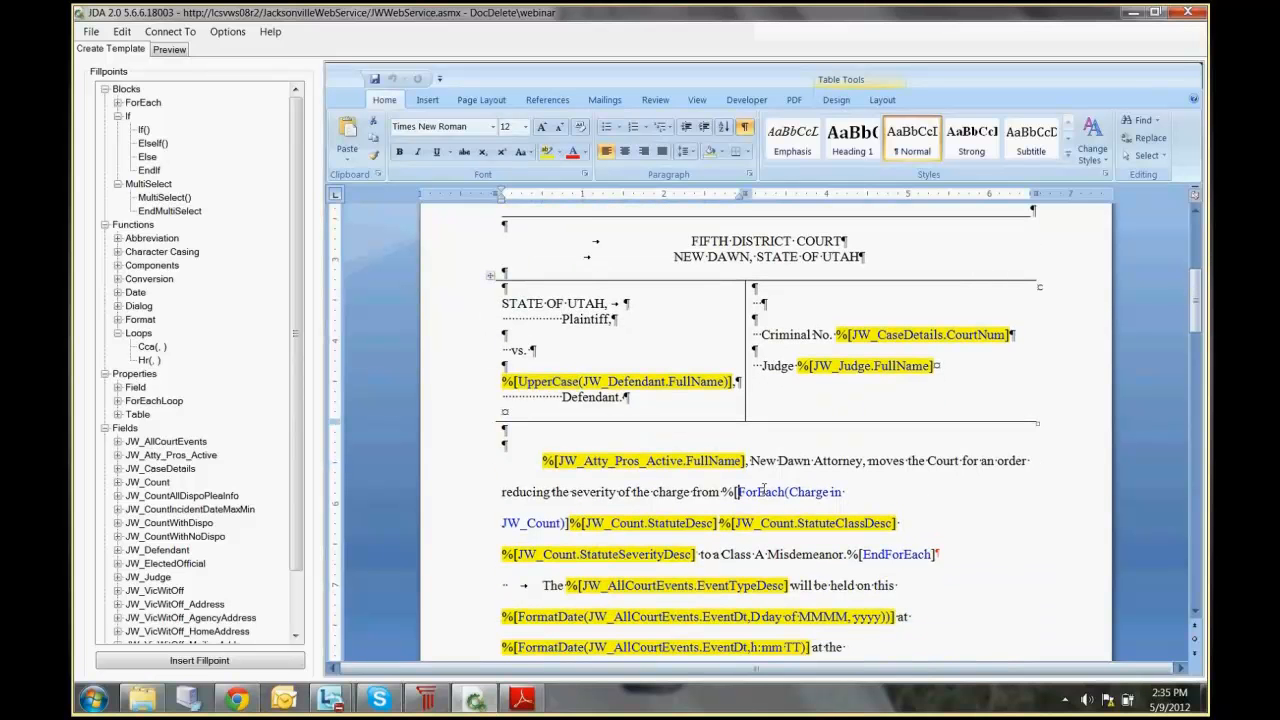
pyautogui.doubleClick(764, 490)
pyautogui.scroll(-2, 764, 489)
pyautogui.moveTo(847, 473); pyautogui.dragTo(931, 474)
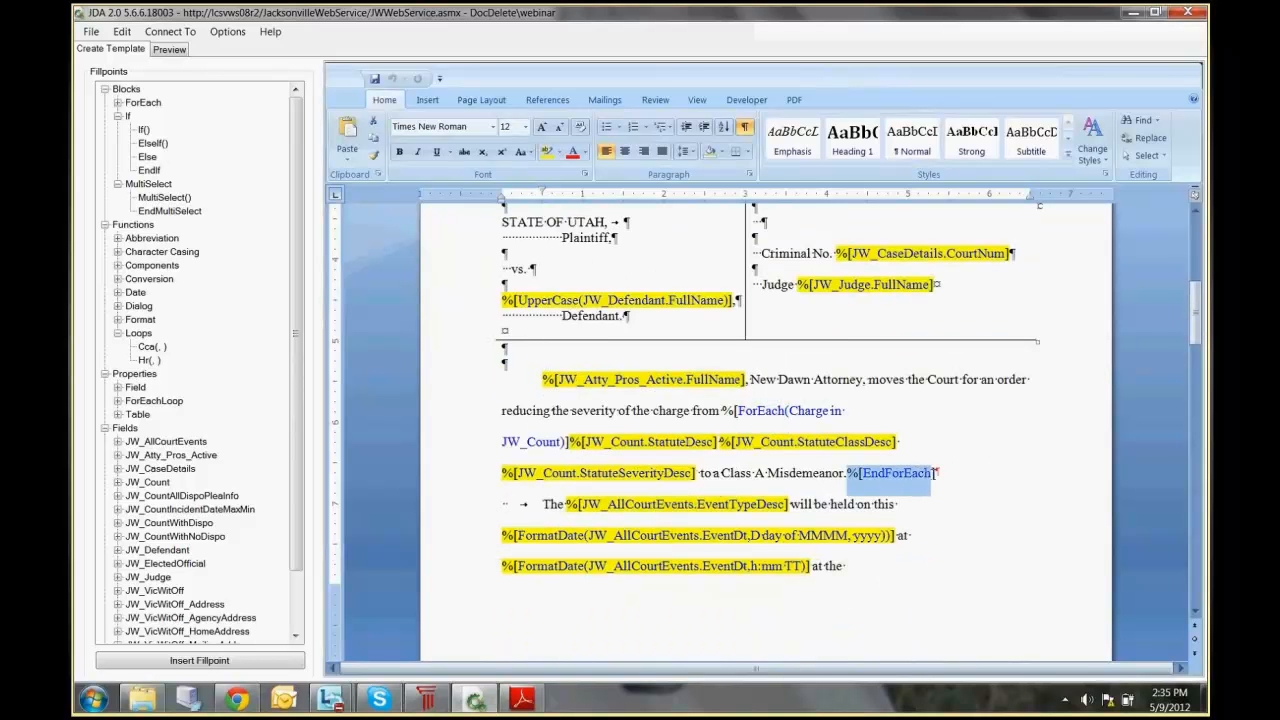
pyautogui.click(853, 537)
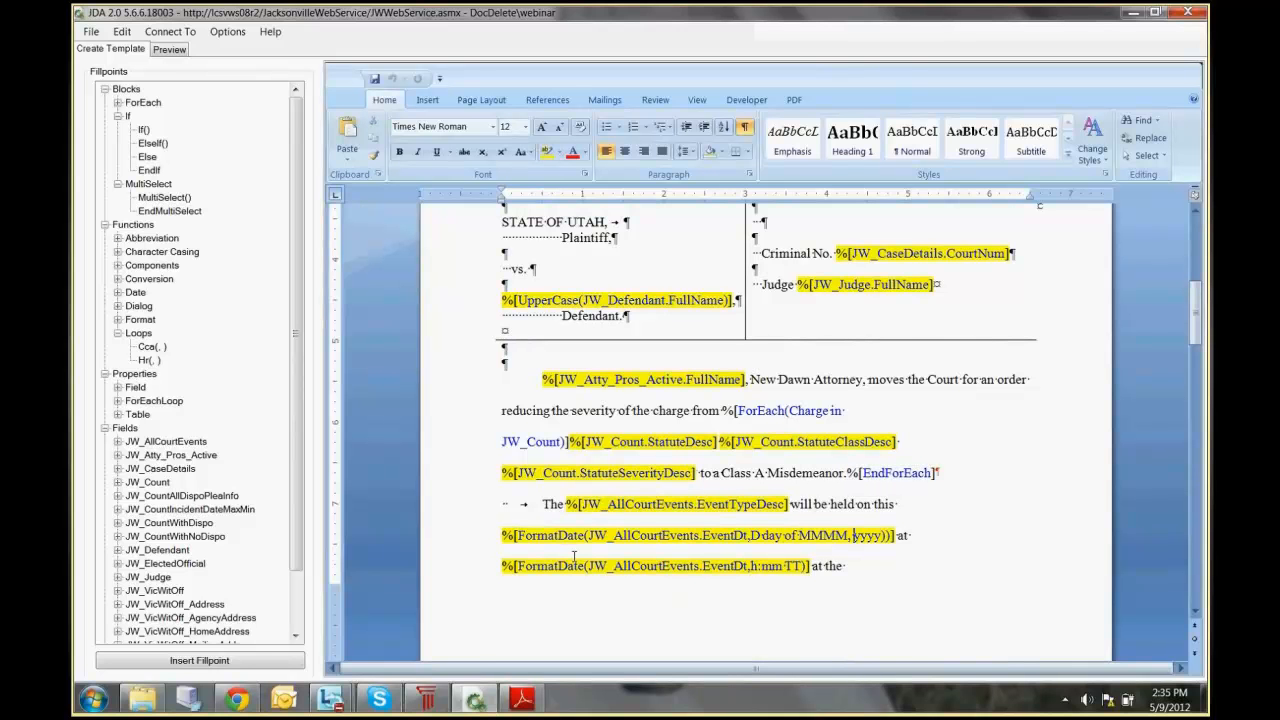
pyautogui.moveTo(517, 537); pyautogui.dragTo(589, 537)
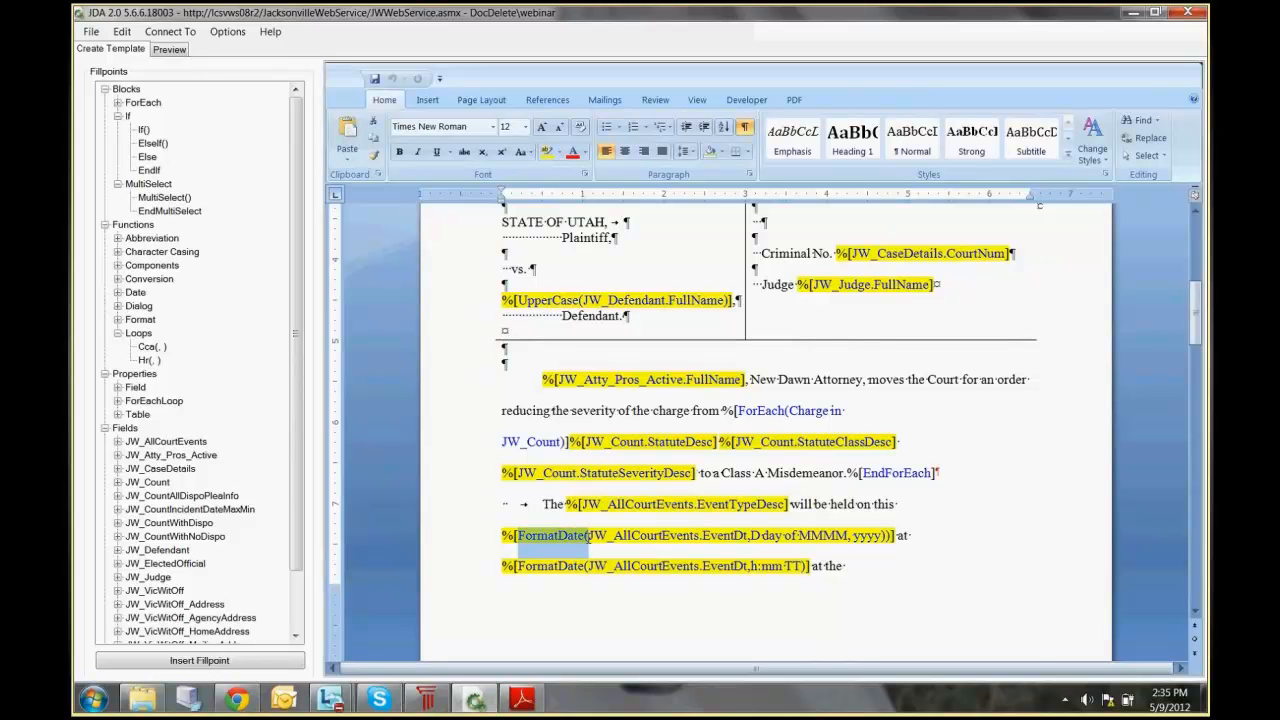
pyautogui.scroll(-8, 680, 525)
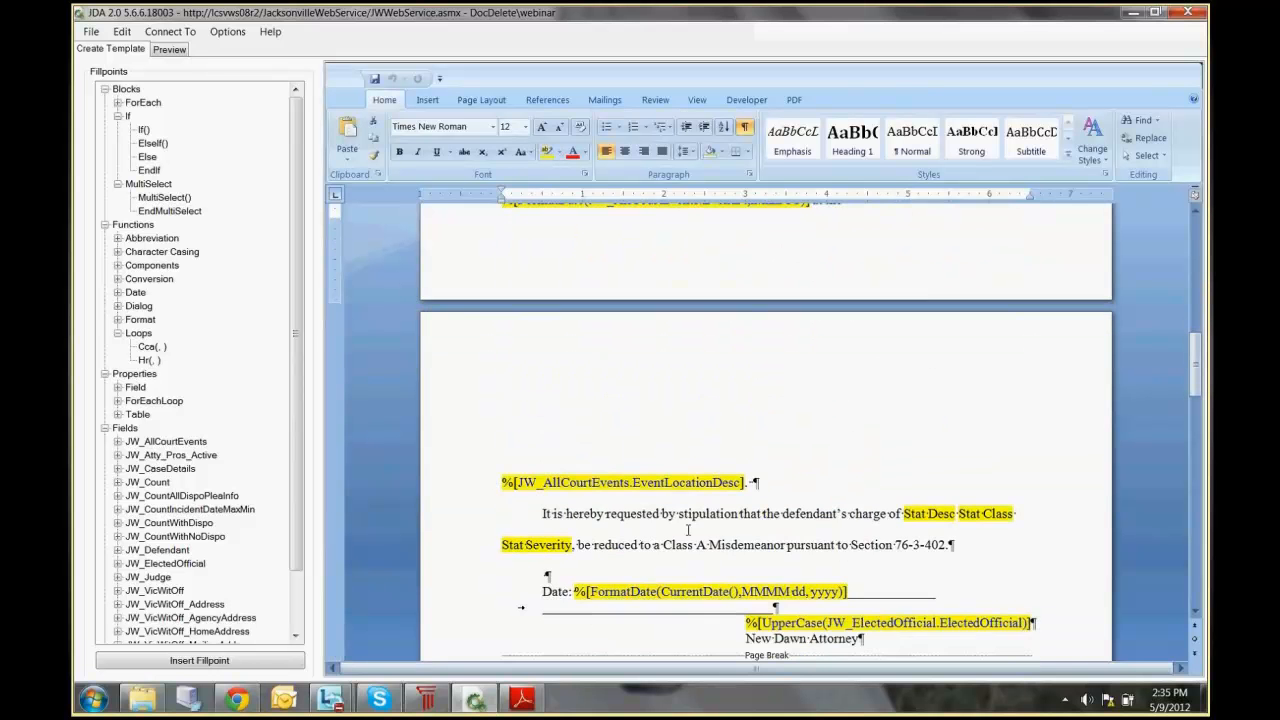
pyautogui.scroll(-2, 688, 530)
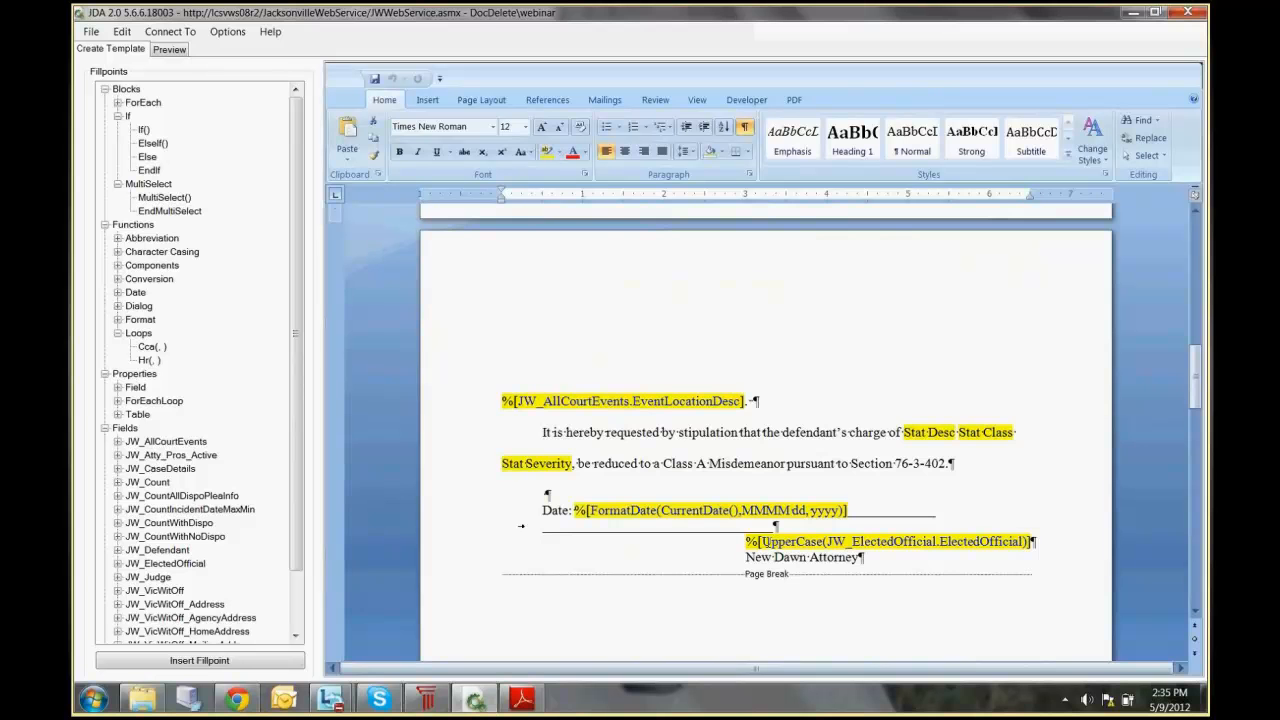
pyautogui.scroll(8, 605, 468)
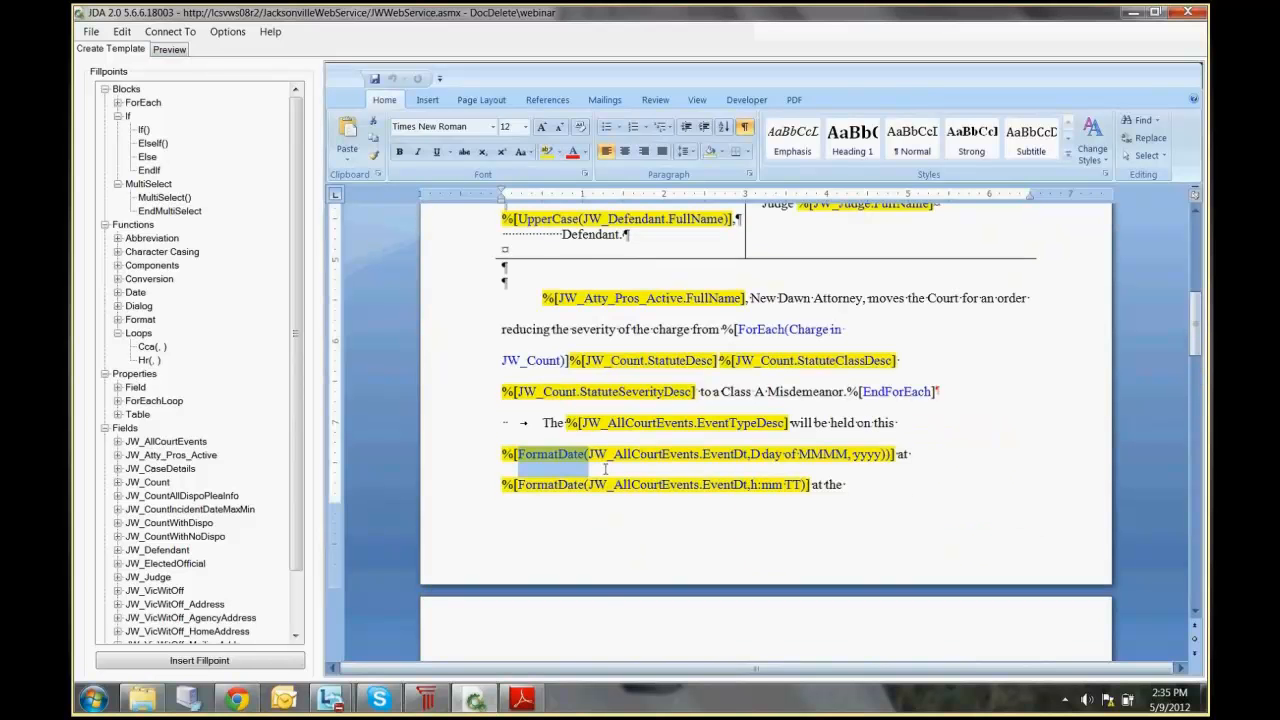
pyautogui.scroll(1, 605, 468)
# Generate a preview of the webinar template for the police officer and check the Show Generation Feedback option.
pyautogui.click(169, 49)
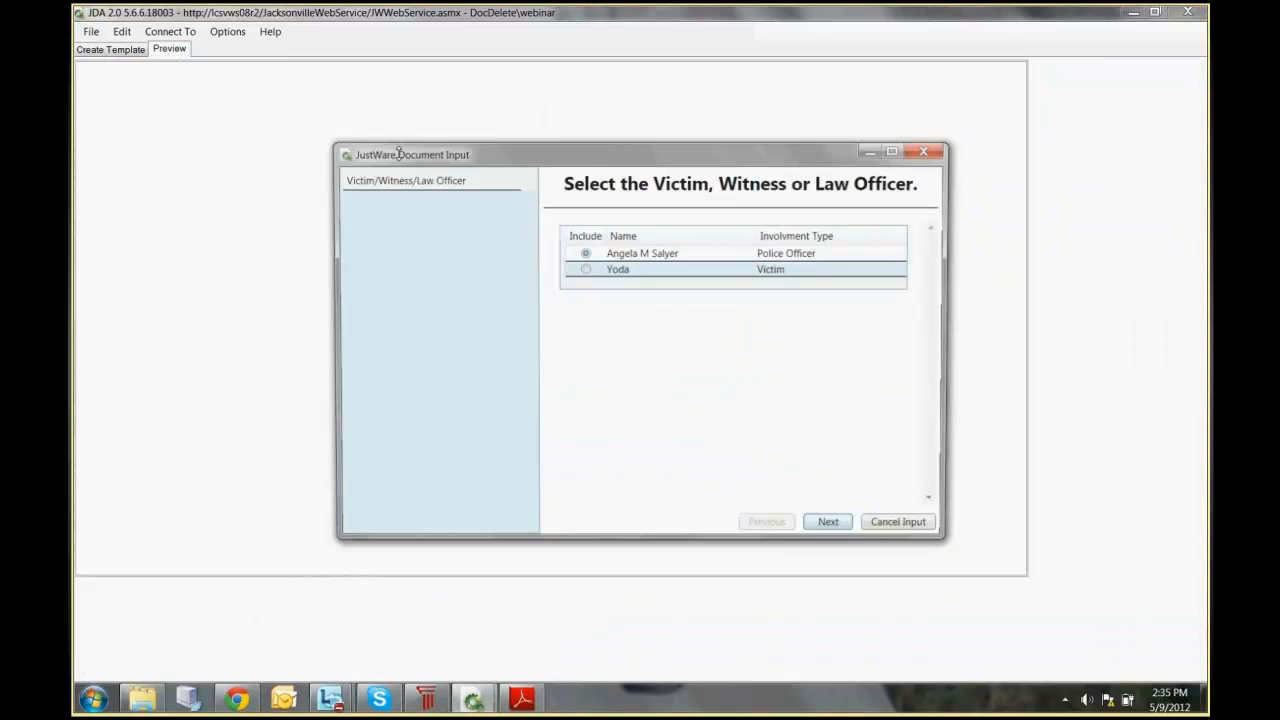
pyautogui.click(833, 527)
pyautogui.click(833, 527)
pyautogui.click(227, 31)
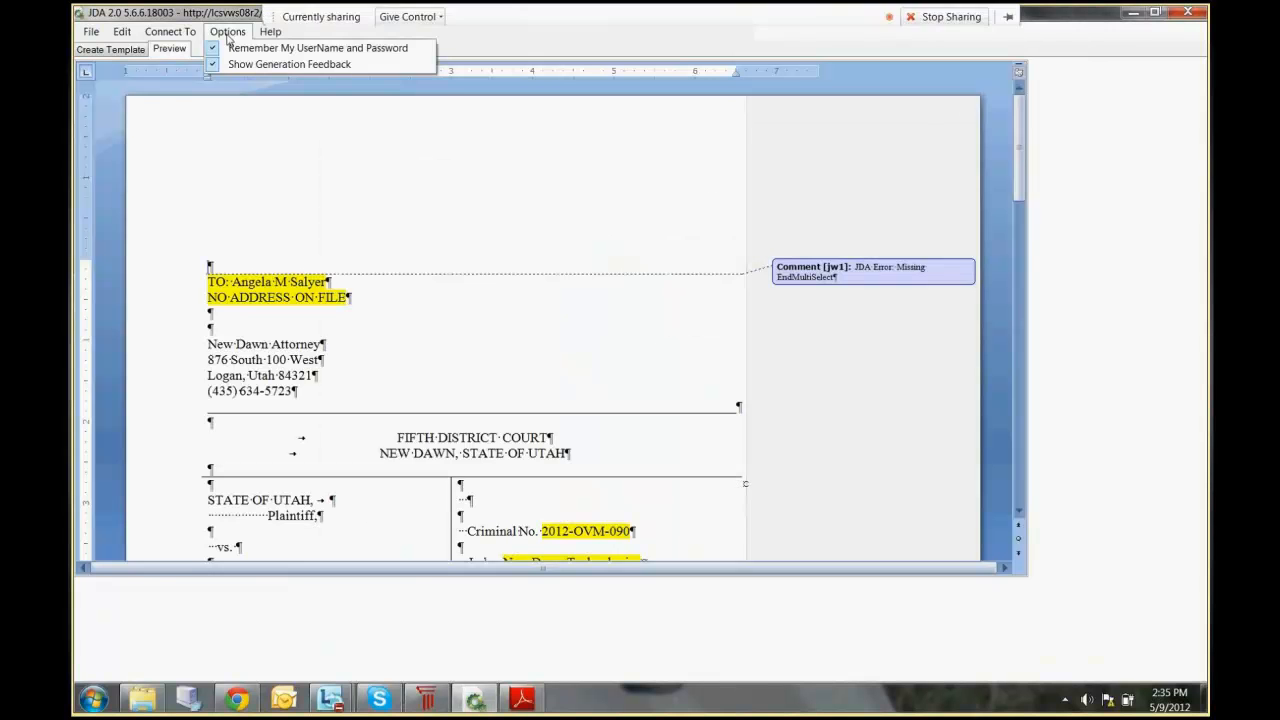
pyautogui.click(682, 306)
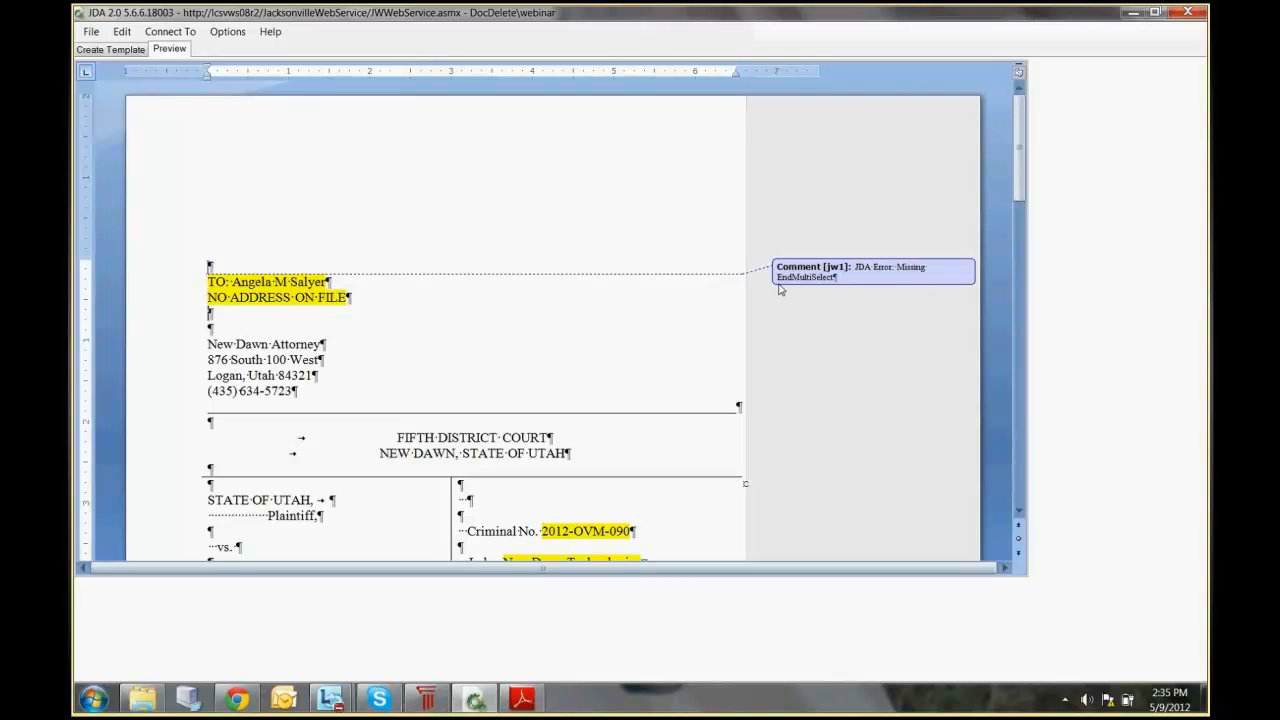
# Review the JDA error comments in the preview, checking the parentheses of the FormatDate court event fillpoint and the remaining pages.
pyautogui.scroll(-5, 827, 231)
pyautogui.scroll(-3, 827, 231)
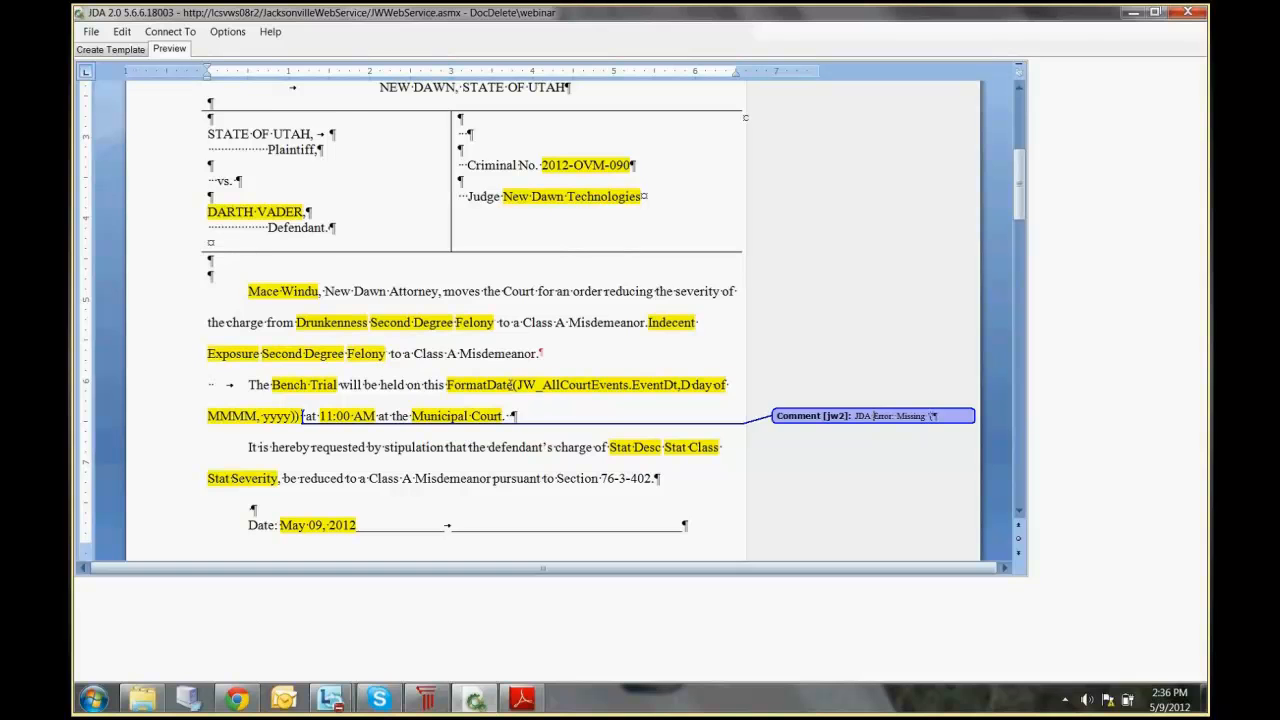
pyautogui.click(511, 386)
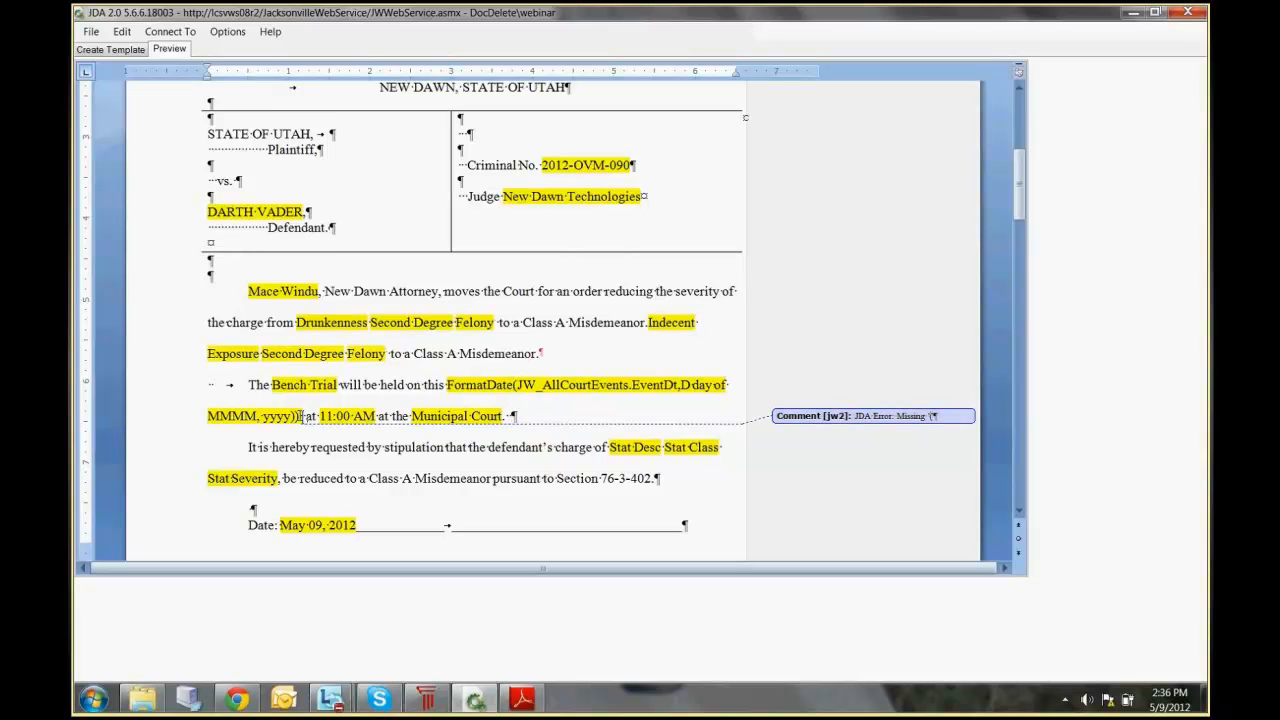
pyautogui.click(300, 416)
pyautogui.scroll(-1, 553, 437)
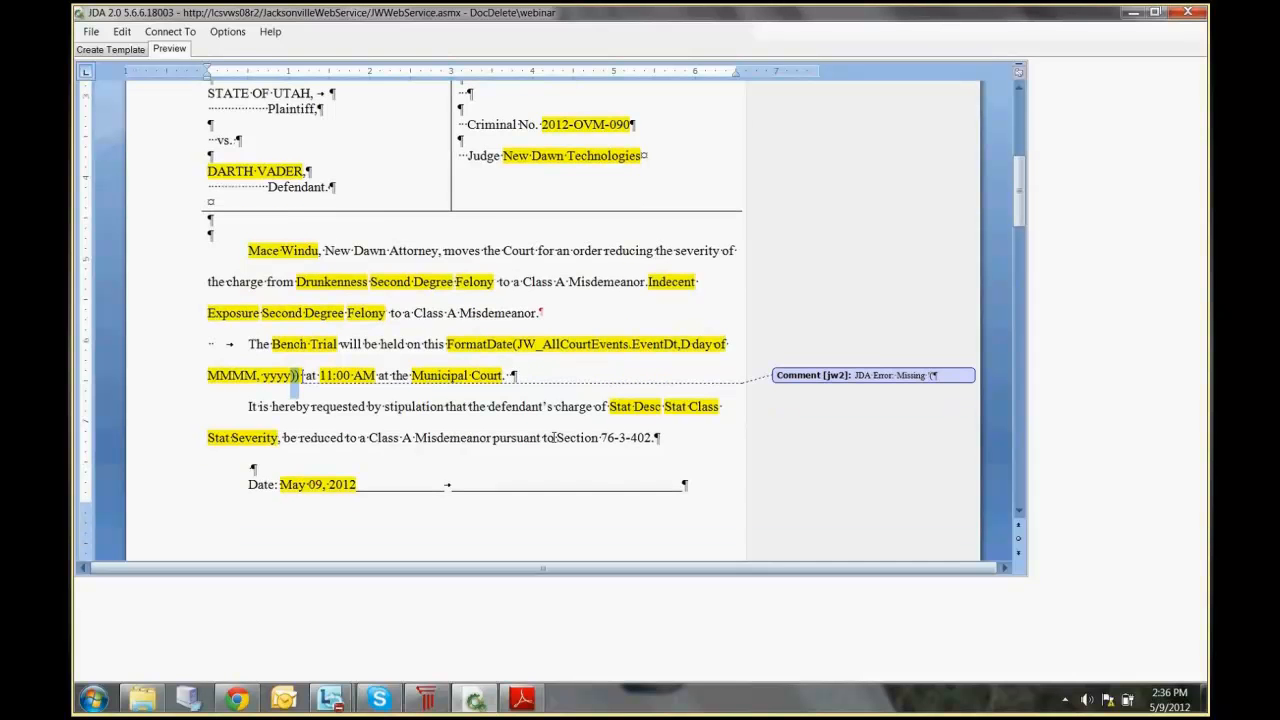
pyautogui.scroll(-2, 553, 437)
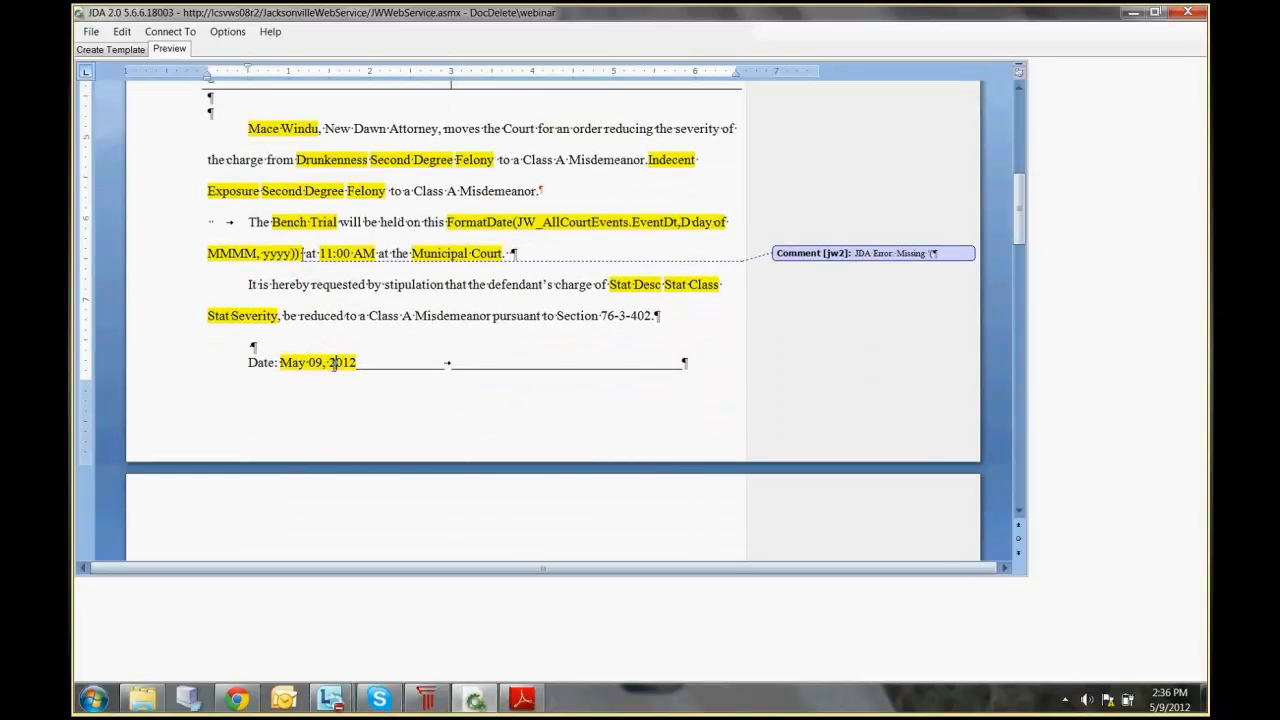
pyautogui.scroll(-5, 582, 373)
pyautogui.scroll(-6, 520, 365)
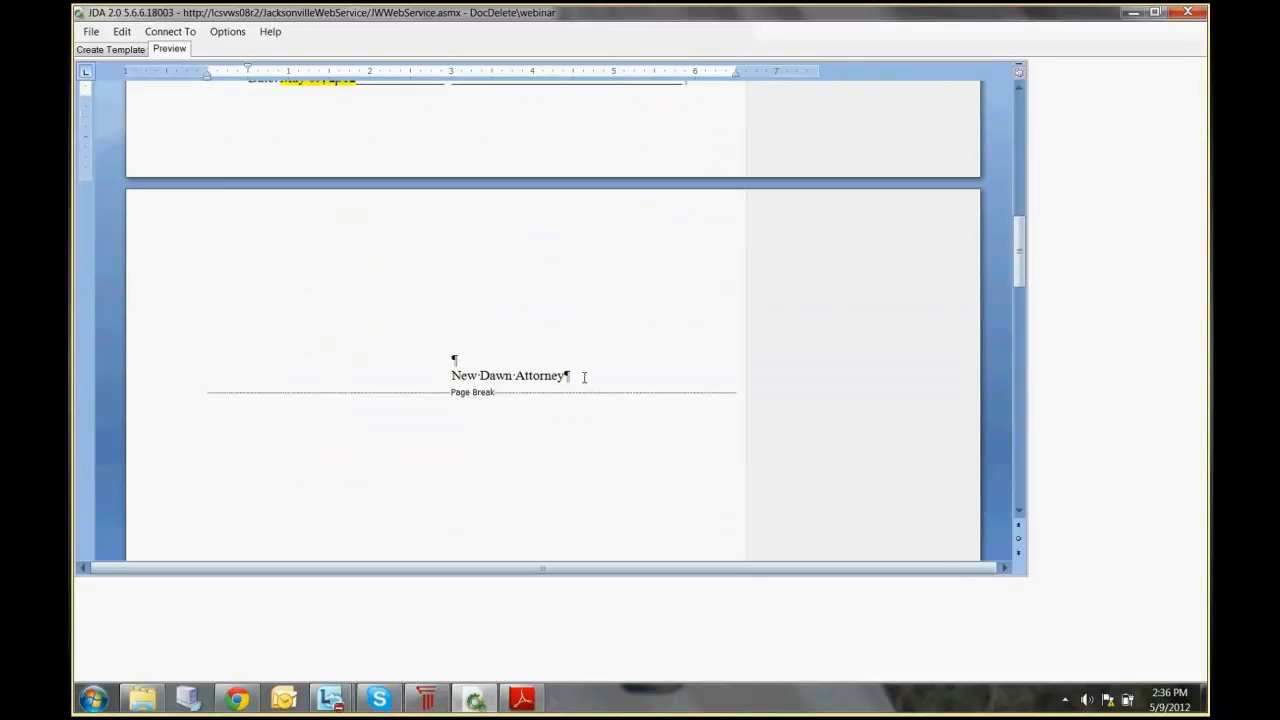
# Return to the template and delete the extra closing parenthesis from the "D day of MMMM, yyyy" FormatDate fillpoint.
pyautogui.click(109, 50)
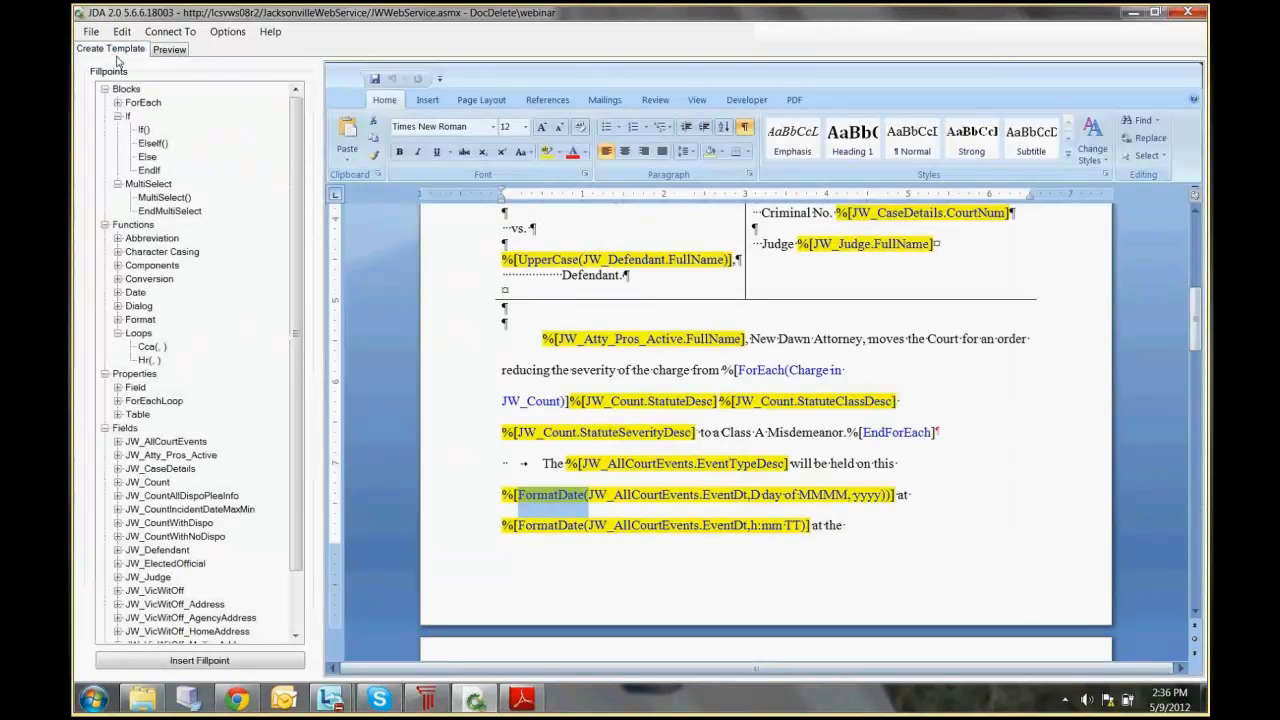
pyautogui.click(884, 495)
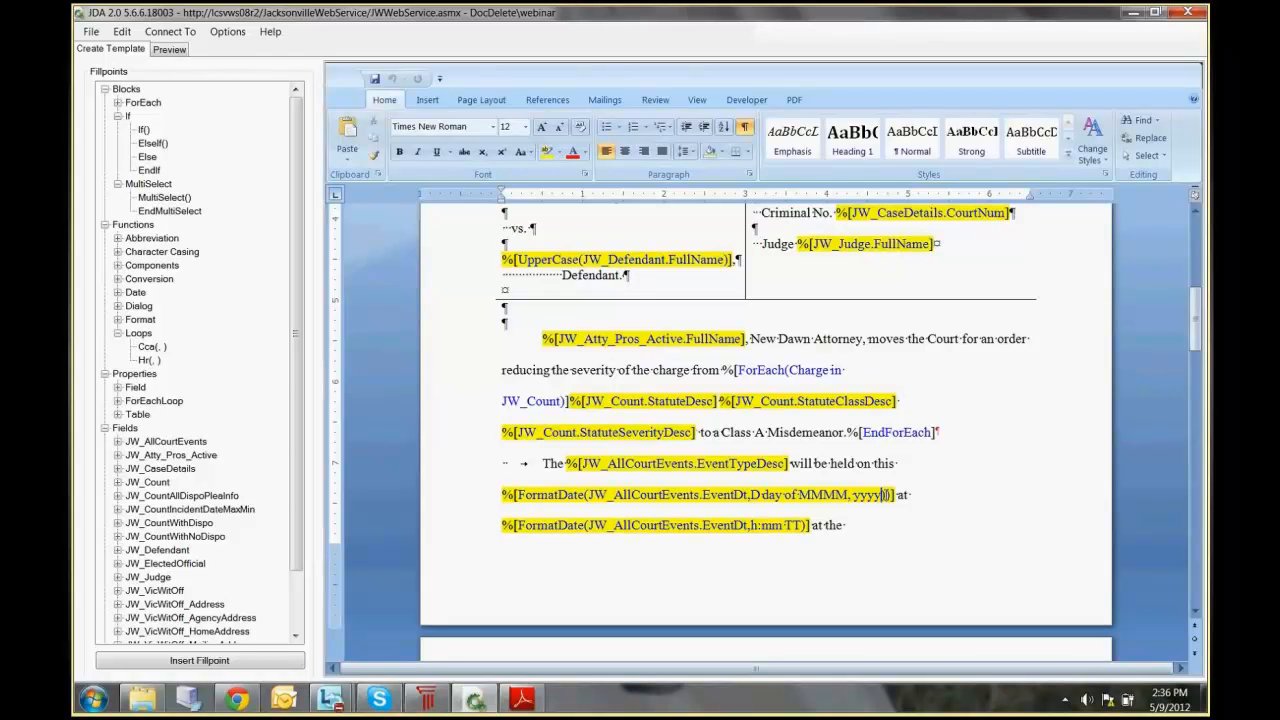
pyautogui.scroll(1, 840, 420)
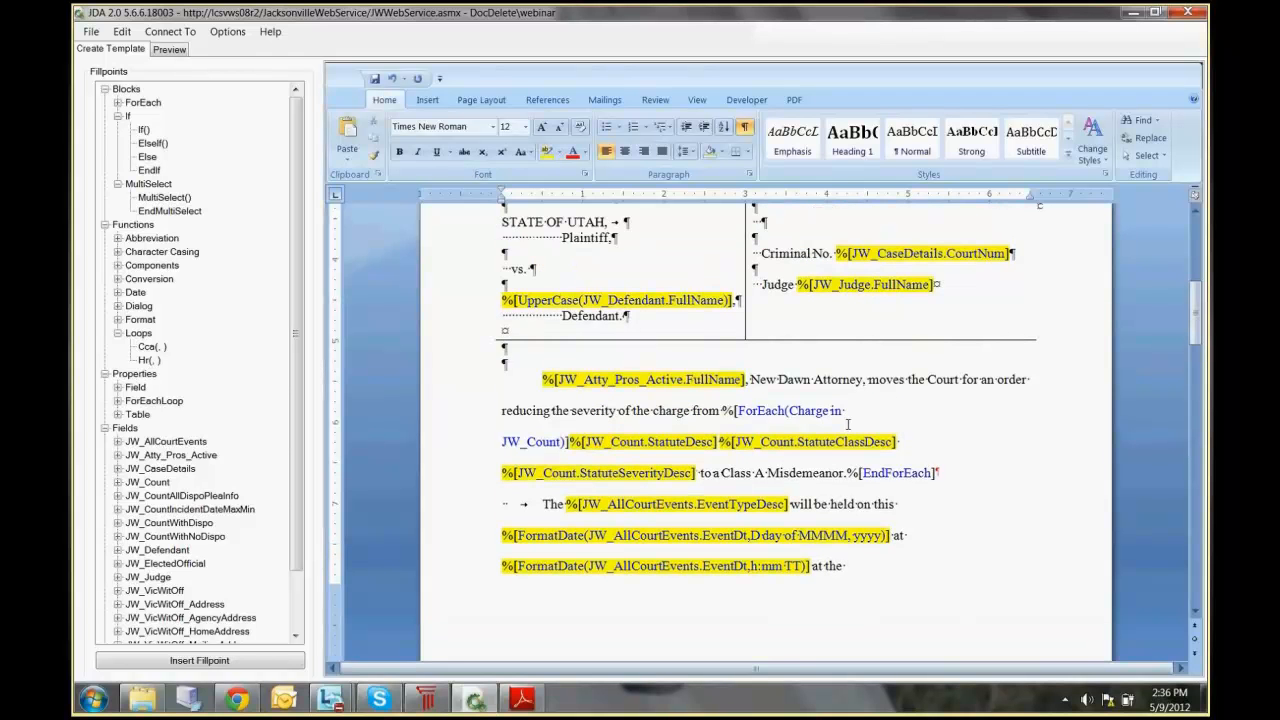
# Insert an EndMultiSelect fillpoint on the empty last line of the template.
pyautogui.moveTo(1195, 335); pyautogui.dragTo(1190, 526)
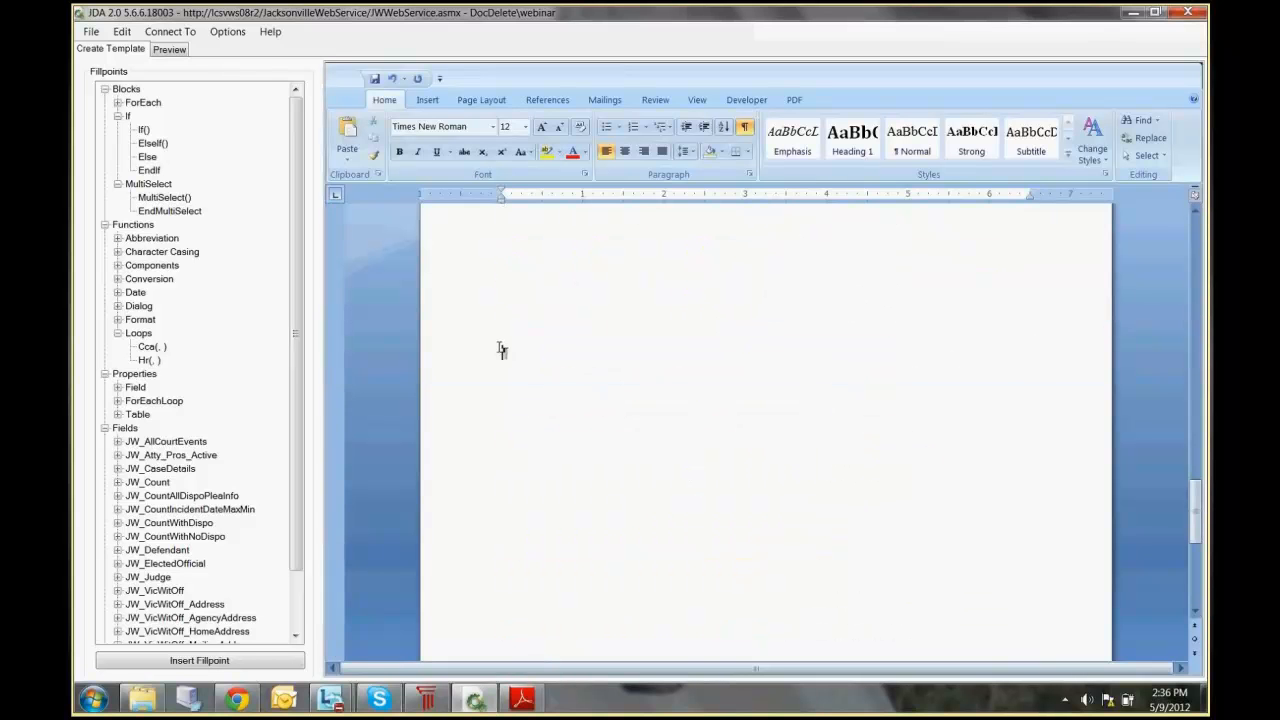
pyautogui.click(502, 350)
pyautogui.click(168, 211)
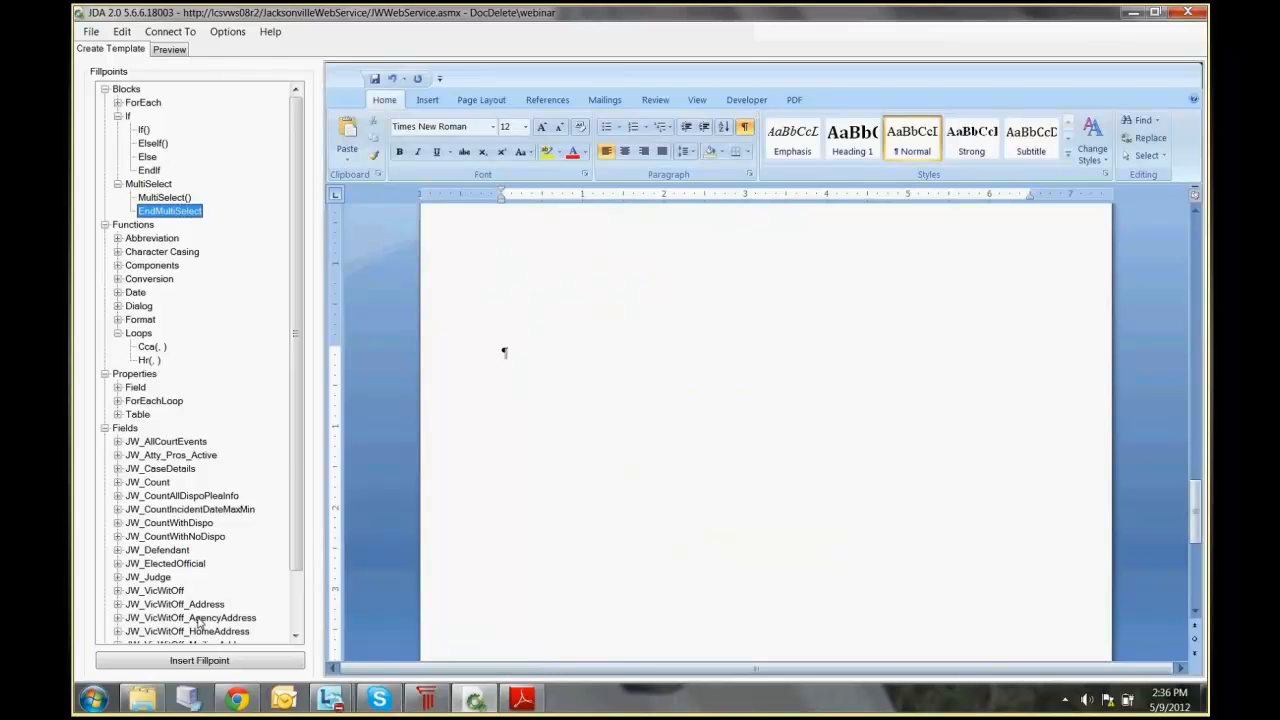
pyautogui.click(199, 660)
# Switch to JustWare and open the Application Parameters code table.
pyautogui.click(427, 698)
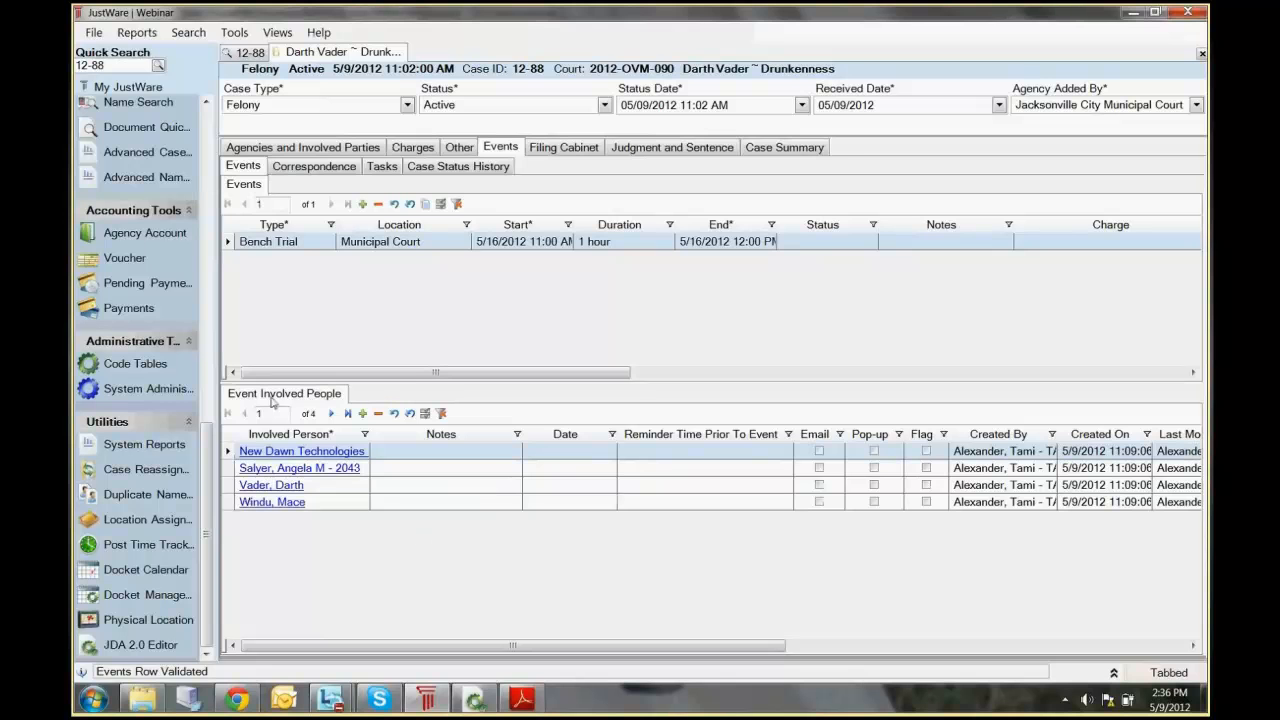
pyautogui.click(116, 366)
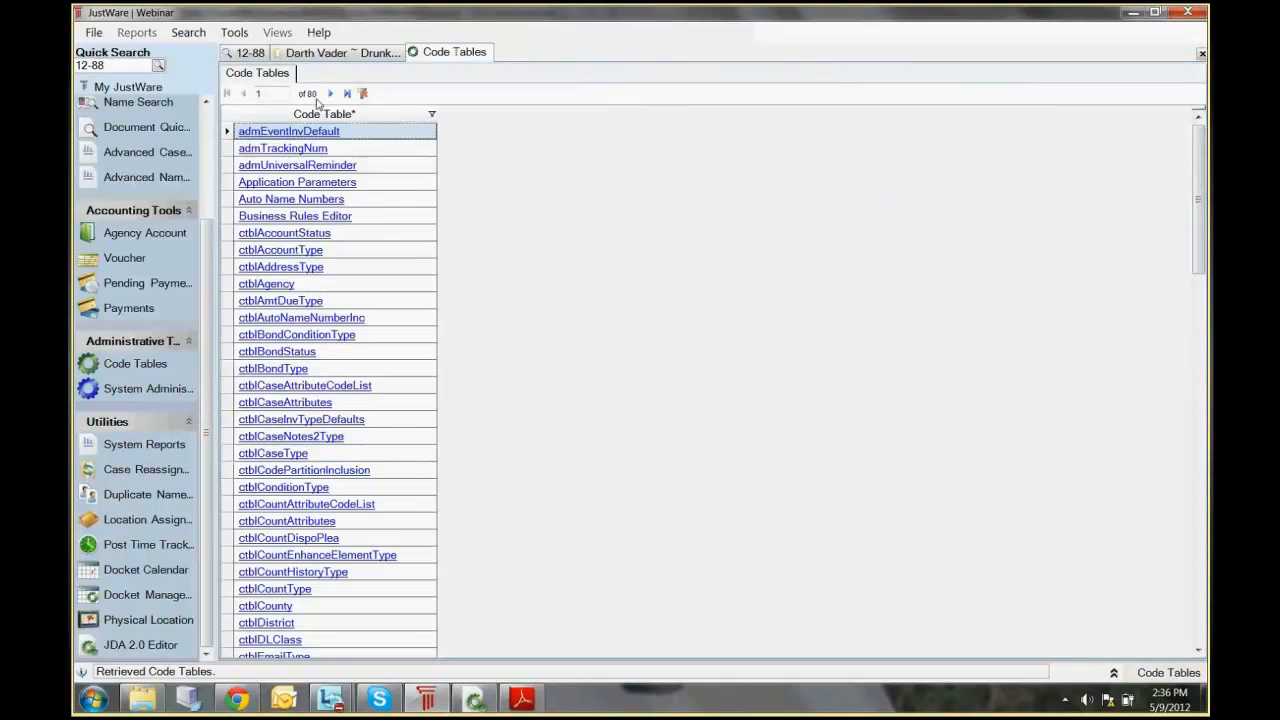
pyautogui.click(277, 183)
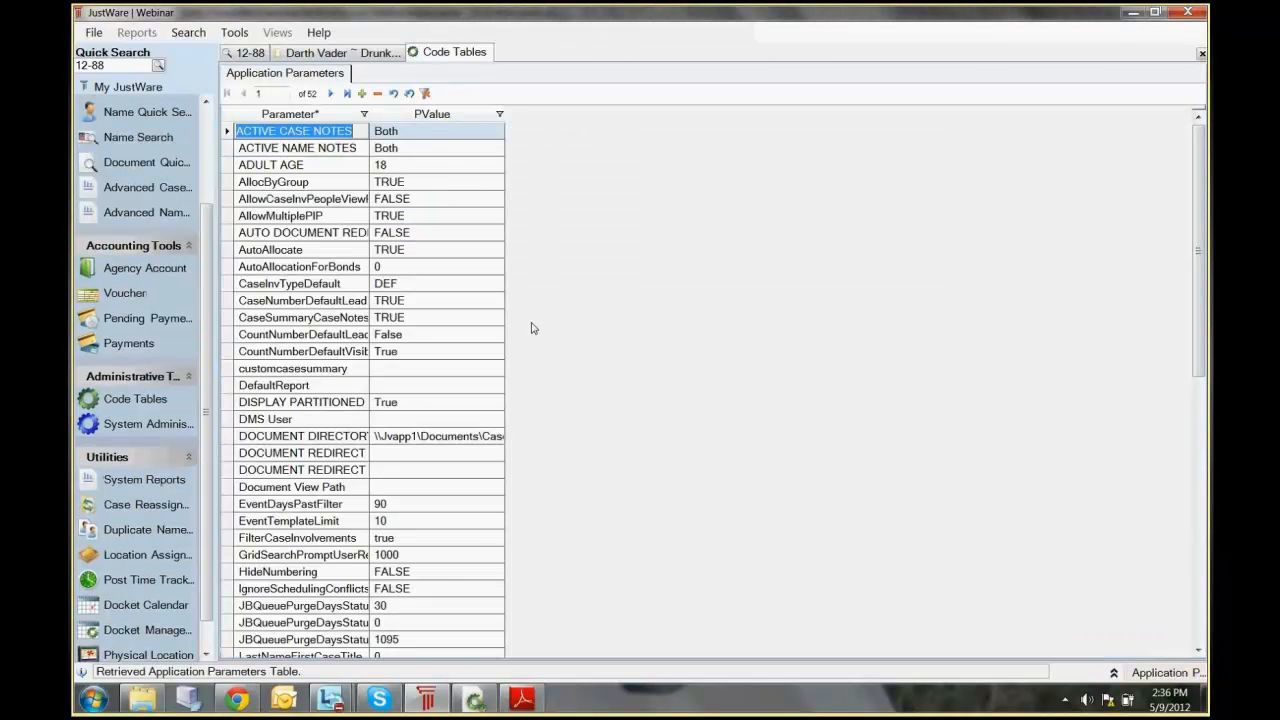
# Add an application parameter named Elected Official with the official's full name as its PValue, and save the table.
pyautogui.click(363, 94)
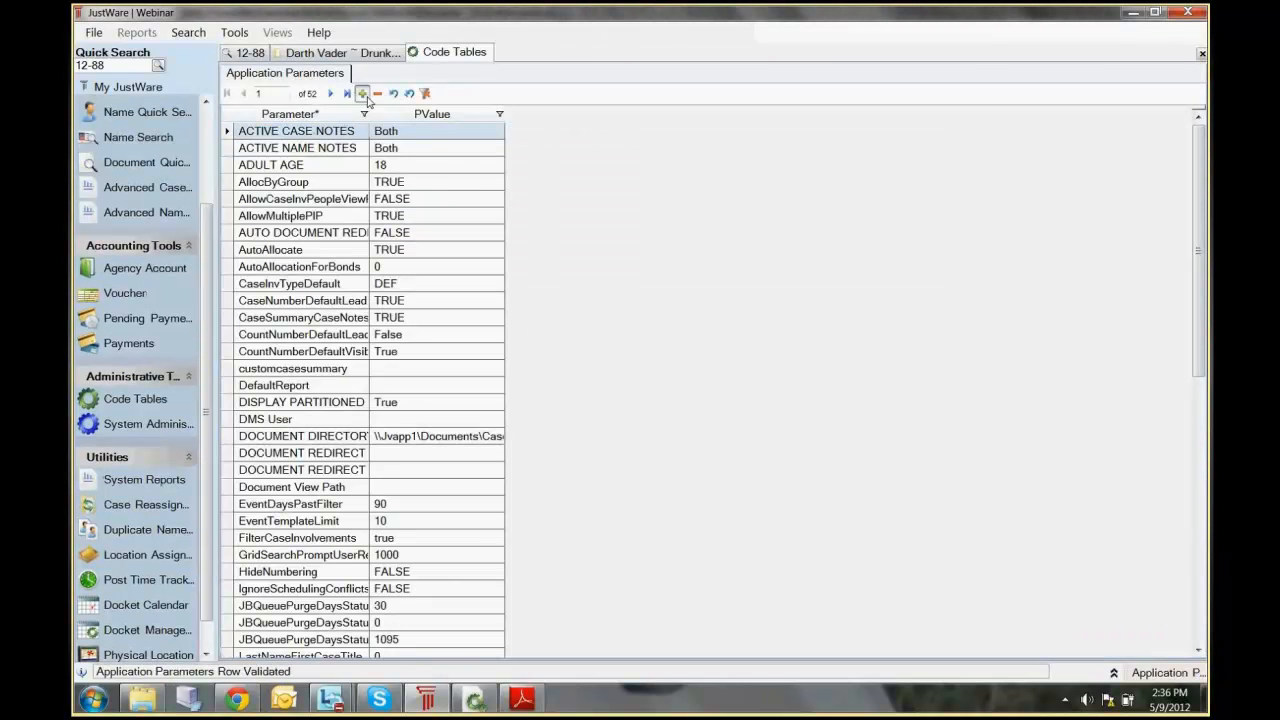
pyautogui.click(363, 94)
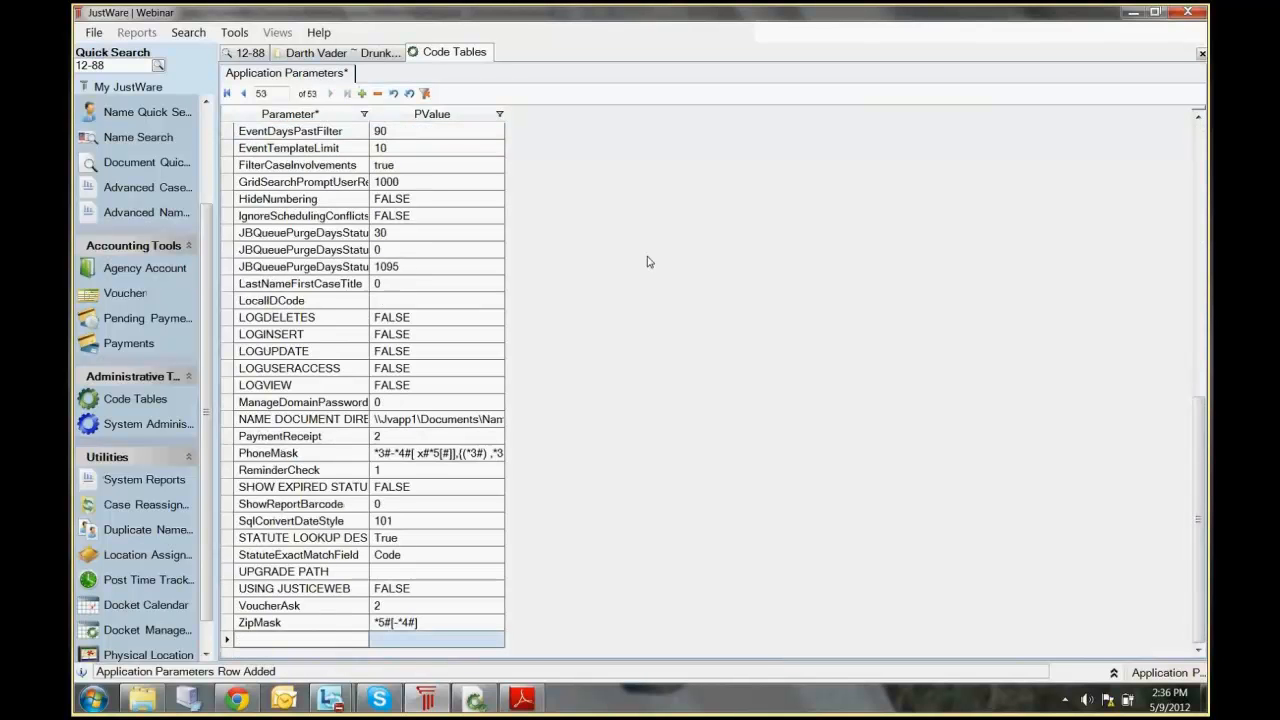
pyautogui.write('Elected Official')
pyautogui.press('Tab')
pyautogui.write('be')
pyautogui.press('BackSpace')
pyautogui.press('BackSpace')
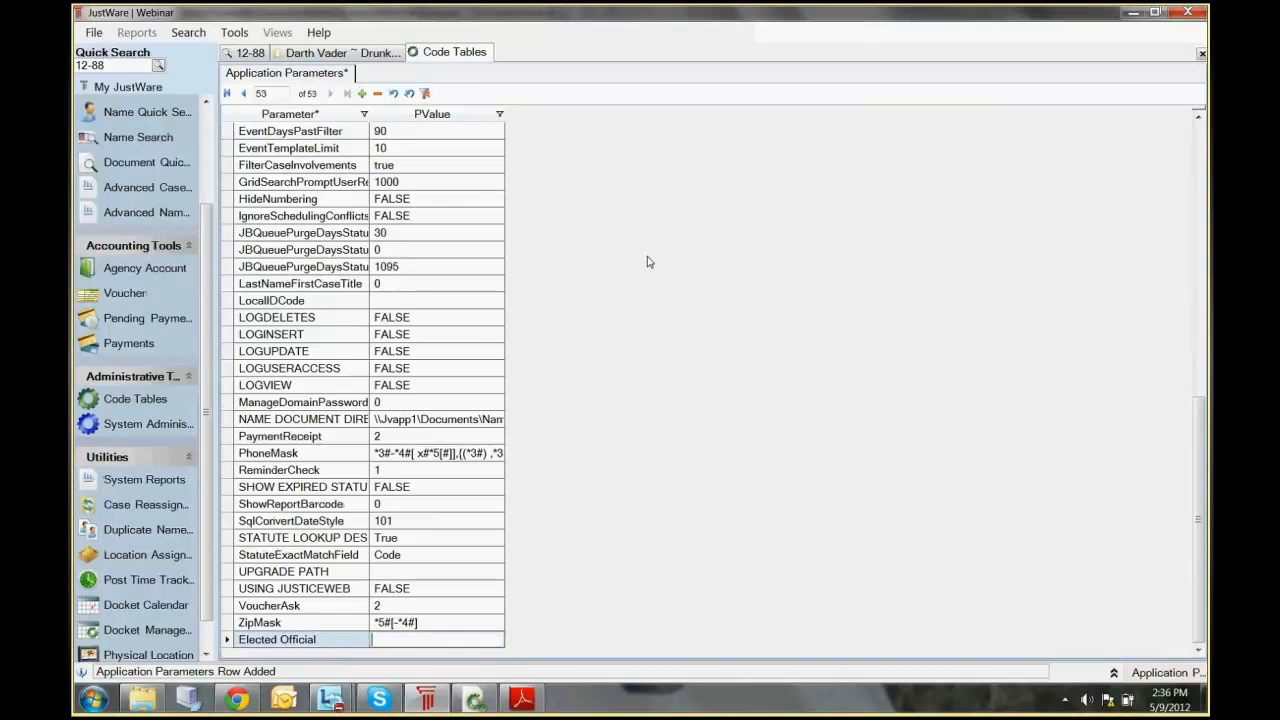
pyautogui.write('Jessica Q. Cottle')
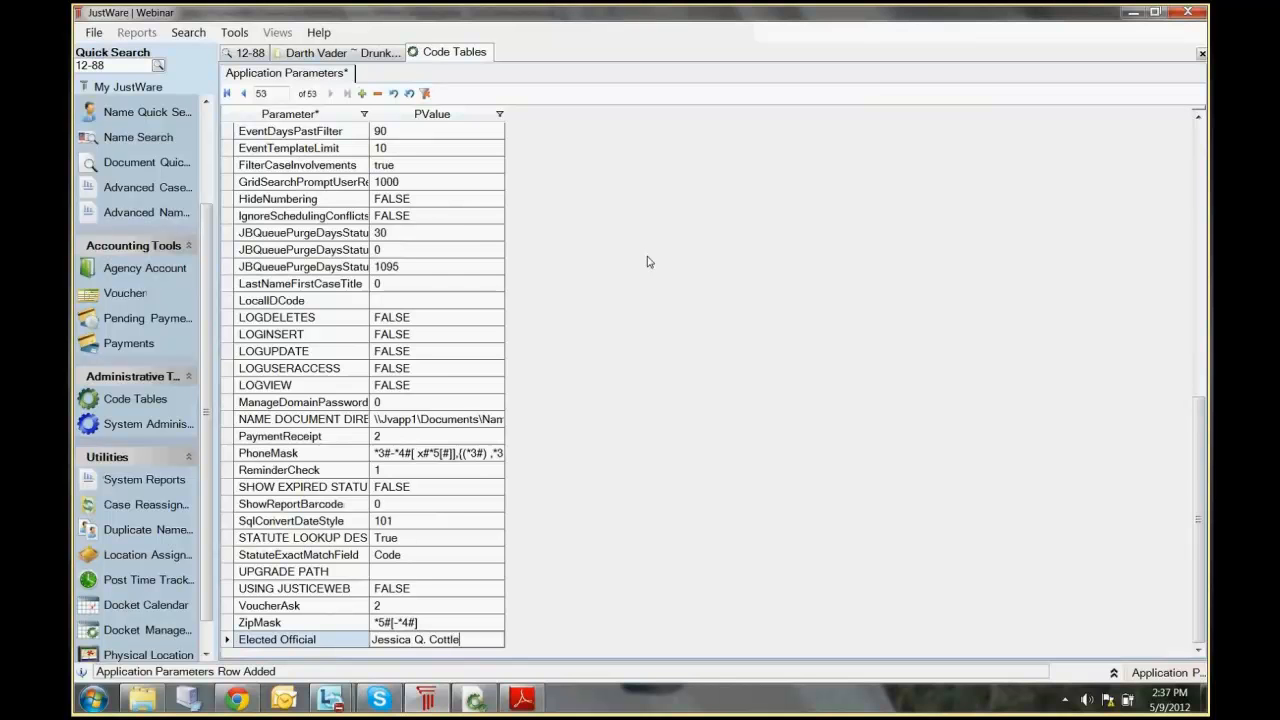
pyautogui.hotkey('ctrl', 's')
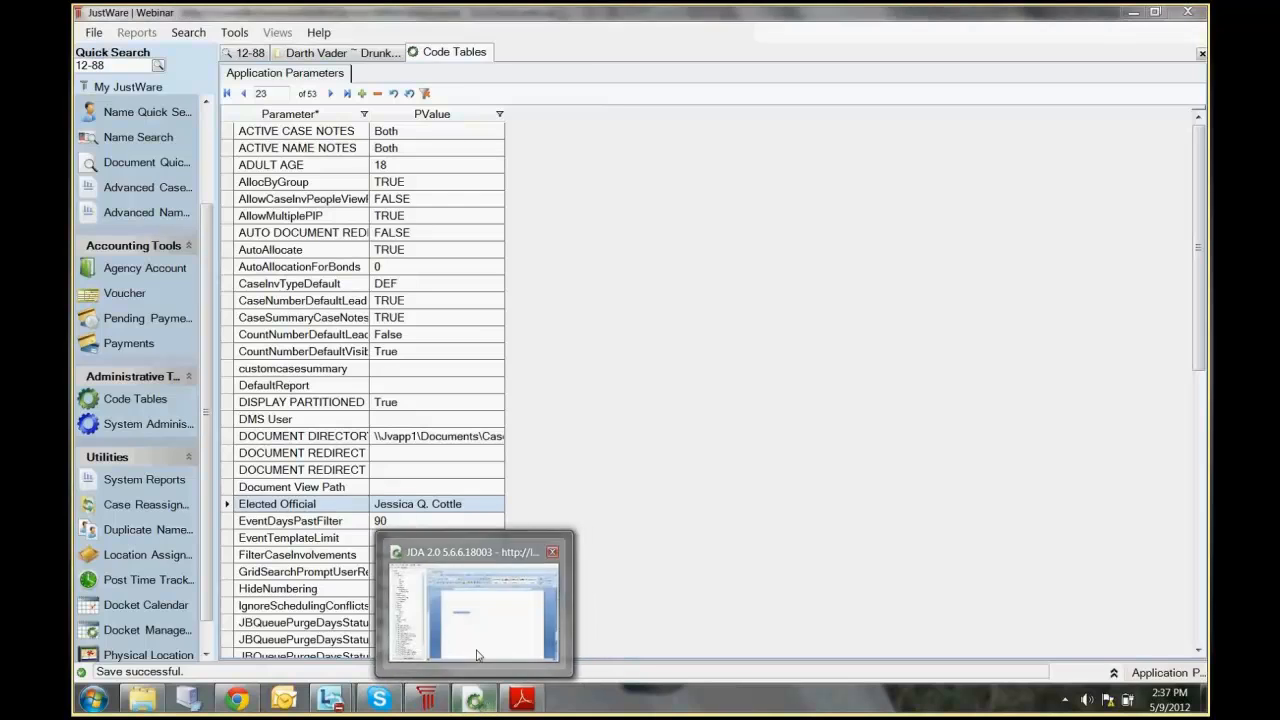
# Switch back to the JDA editor, check the ElectedOfficial fillpoint, and generate a preview including both the police officer and the victim.
pyautogui.click(472, 654)
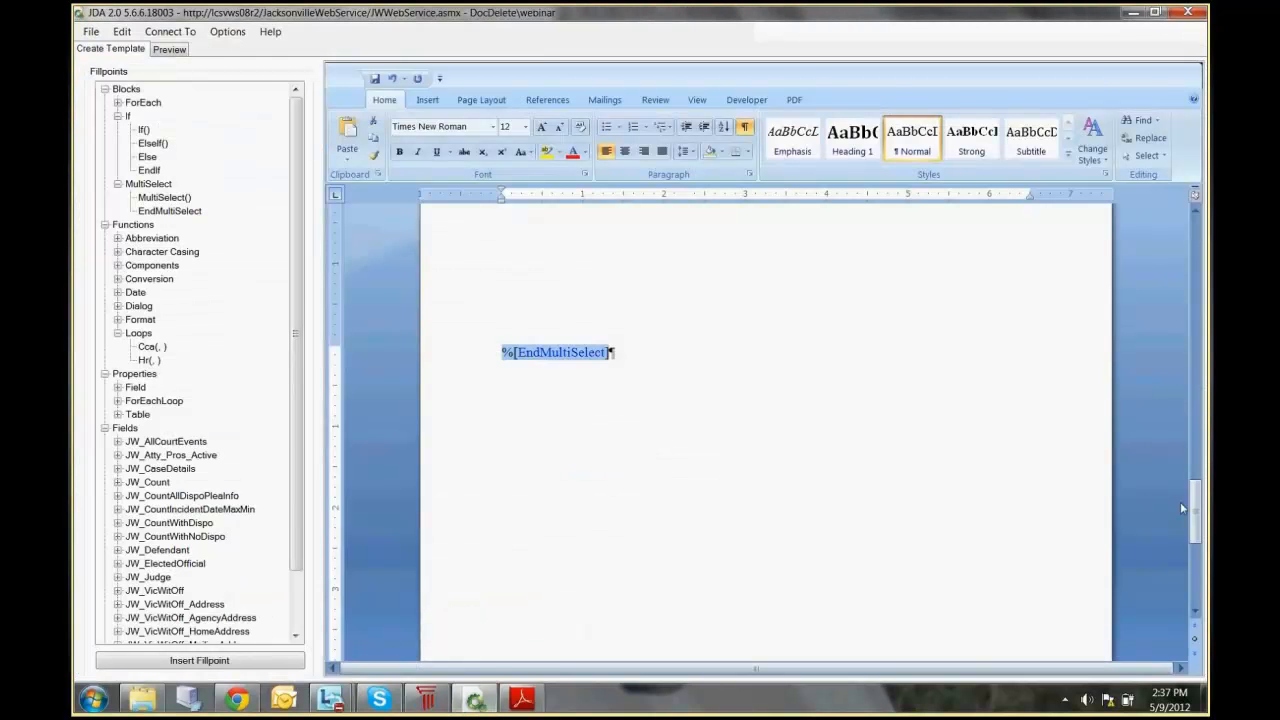
pyautogui.moveTo(1194, 510); pyautogui.dragTo(1094, 243)
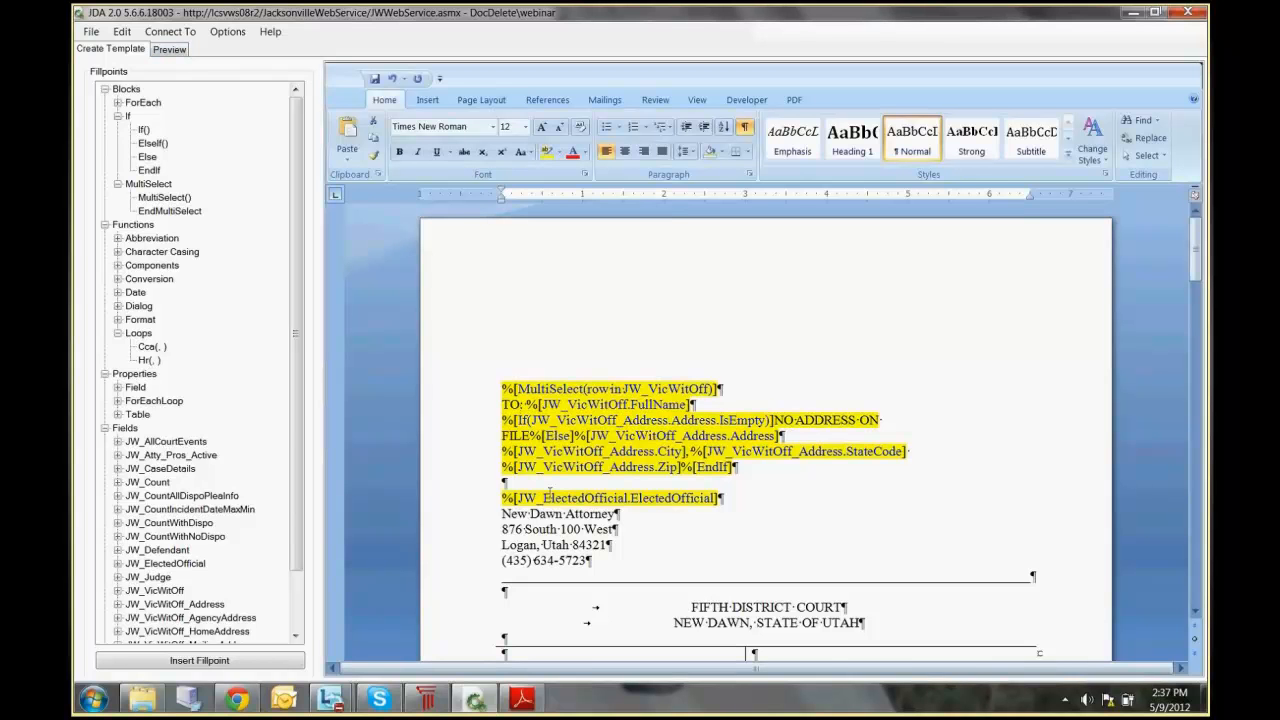
pyautogui.moveTo(543, 497); pyautogui.dragTo(596, 497)
pyautogui.click(169, 49)
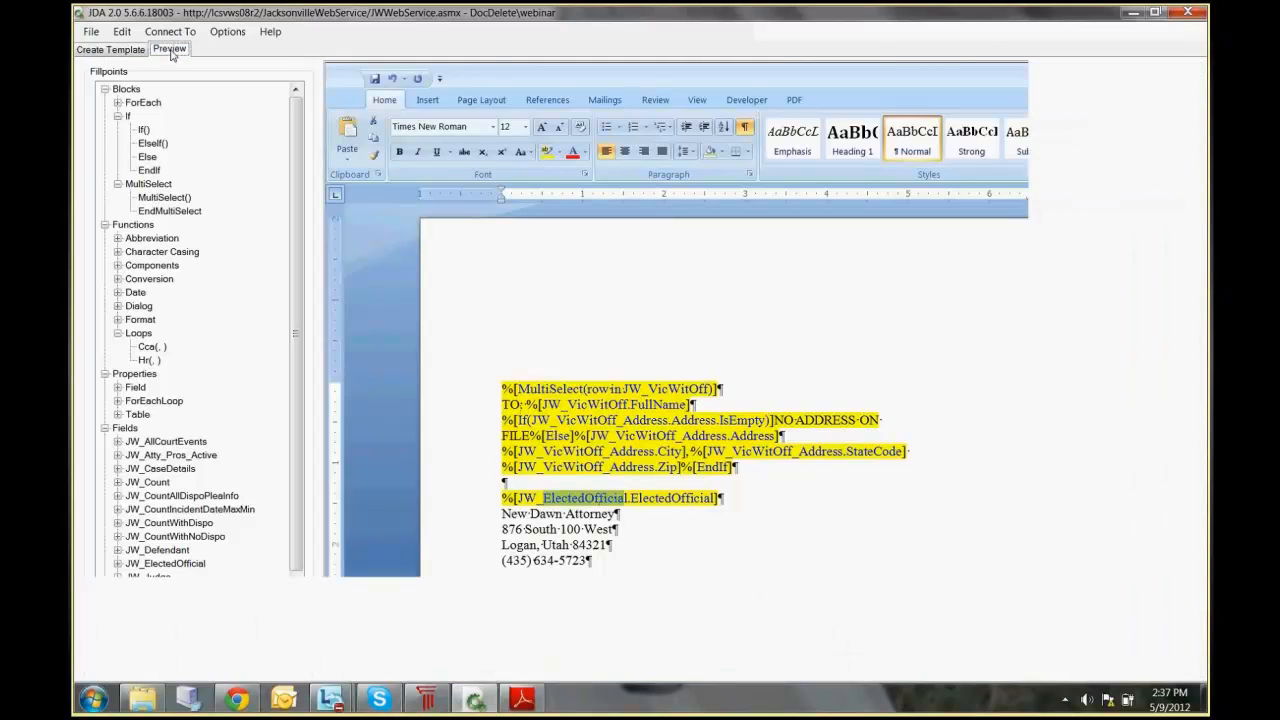
pyautogui.click(584, 252)
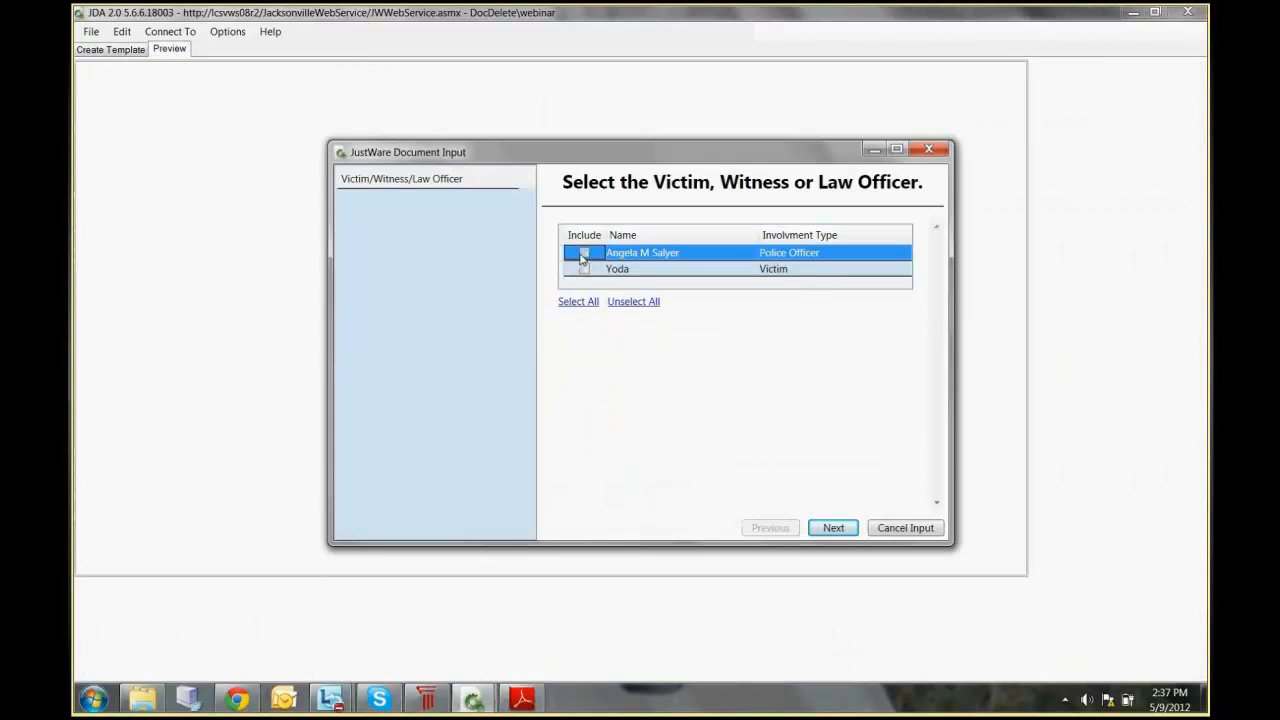
pyautogui.click(584, 268)
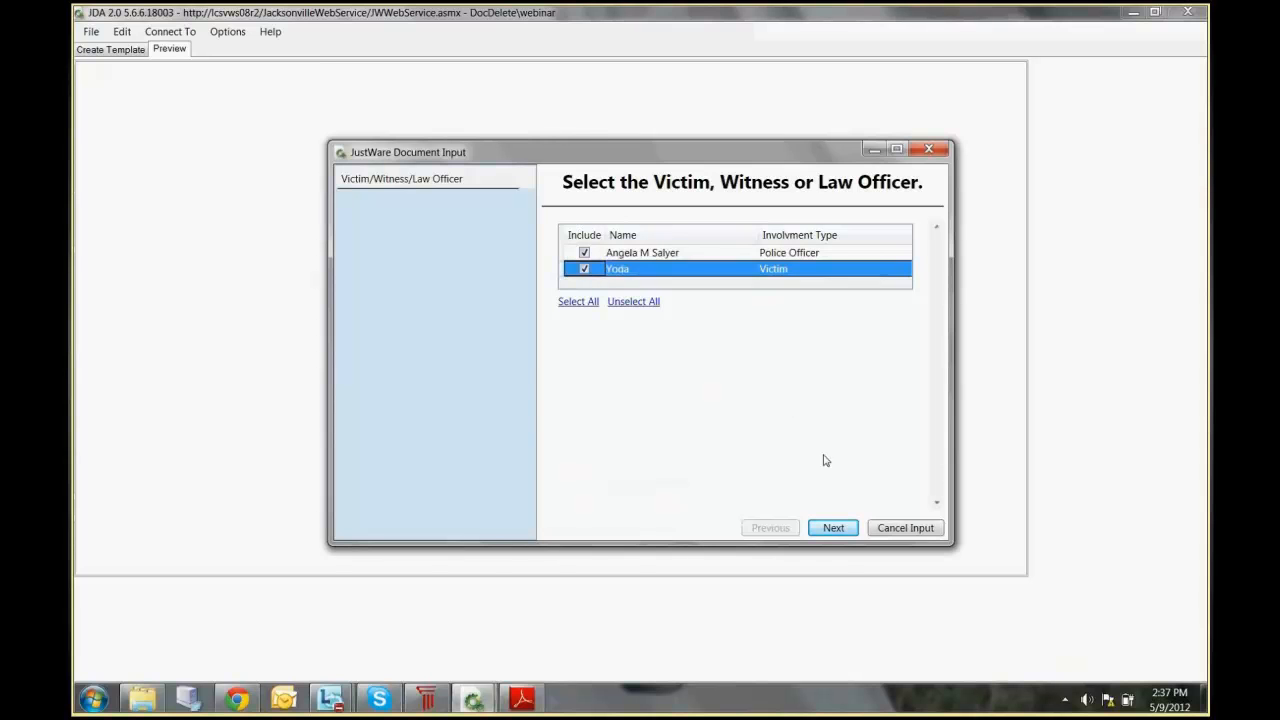
pyautogui.click(833, 528)
pyautogui.click(836, 529)
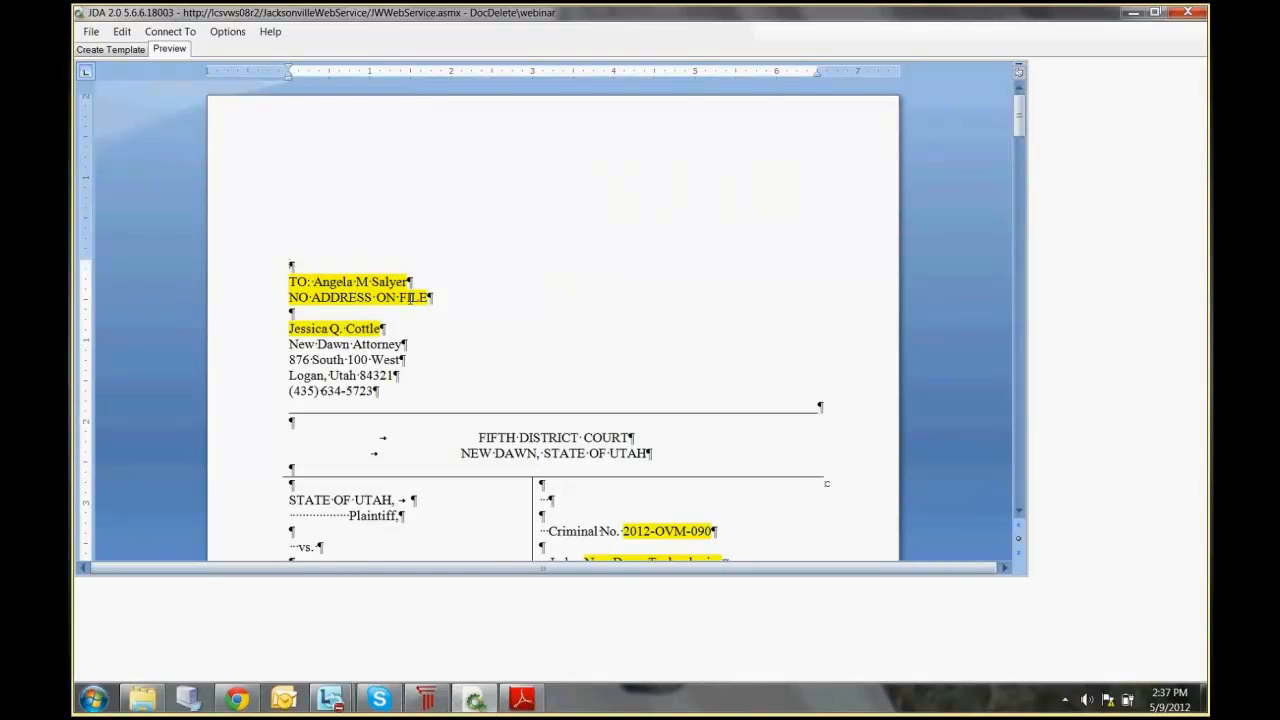
# Review the elected official, case number and defendant name in the heading of the police officer's document.
pyautogui.moveTo(289, 328); pyautogui.dragTo(376, 332)
pyautogui.click(563, 323)
pyautogui.scroll(-3, 567, 330)
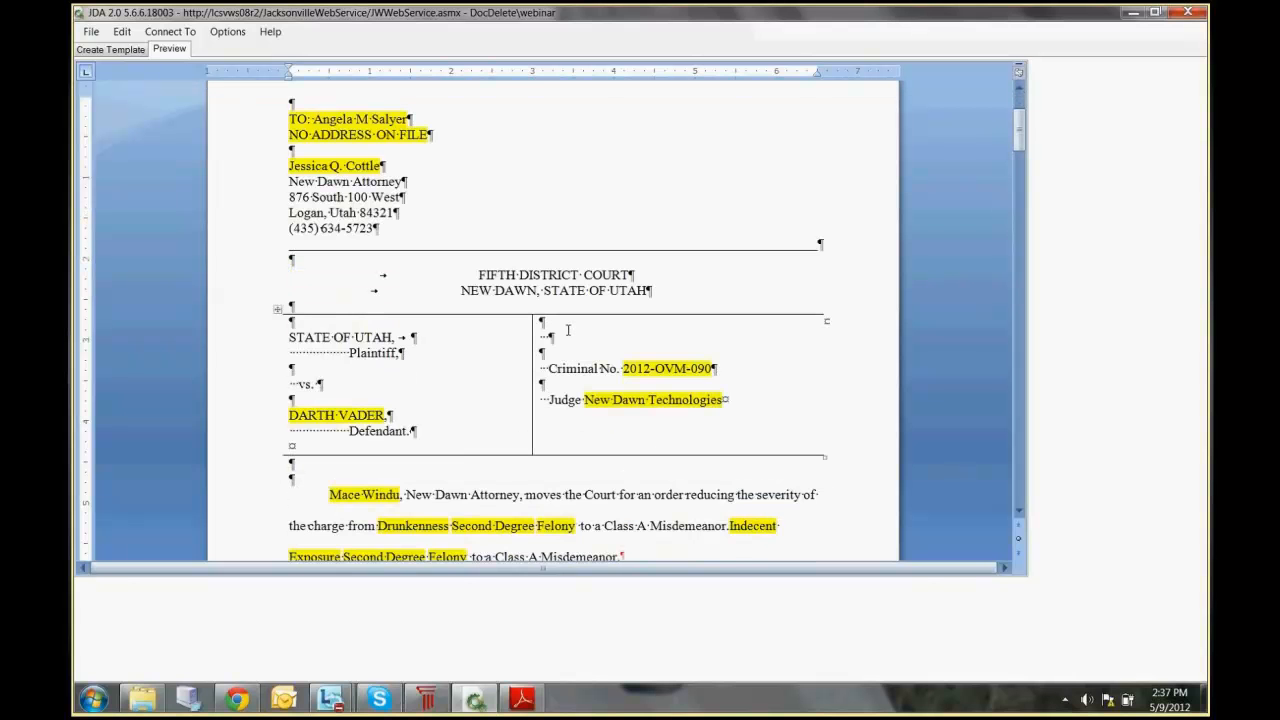
pyautogui.click(640, 368)
pyautogui.click(338, 414)
pyautogui.scroll(-2, 529, 384)
pyautogui.scroll(-2, 529, 384)
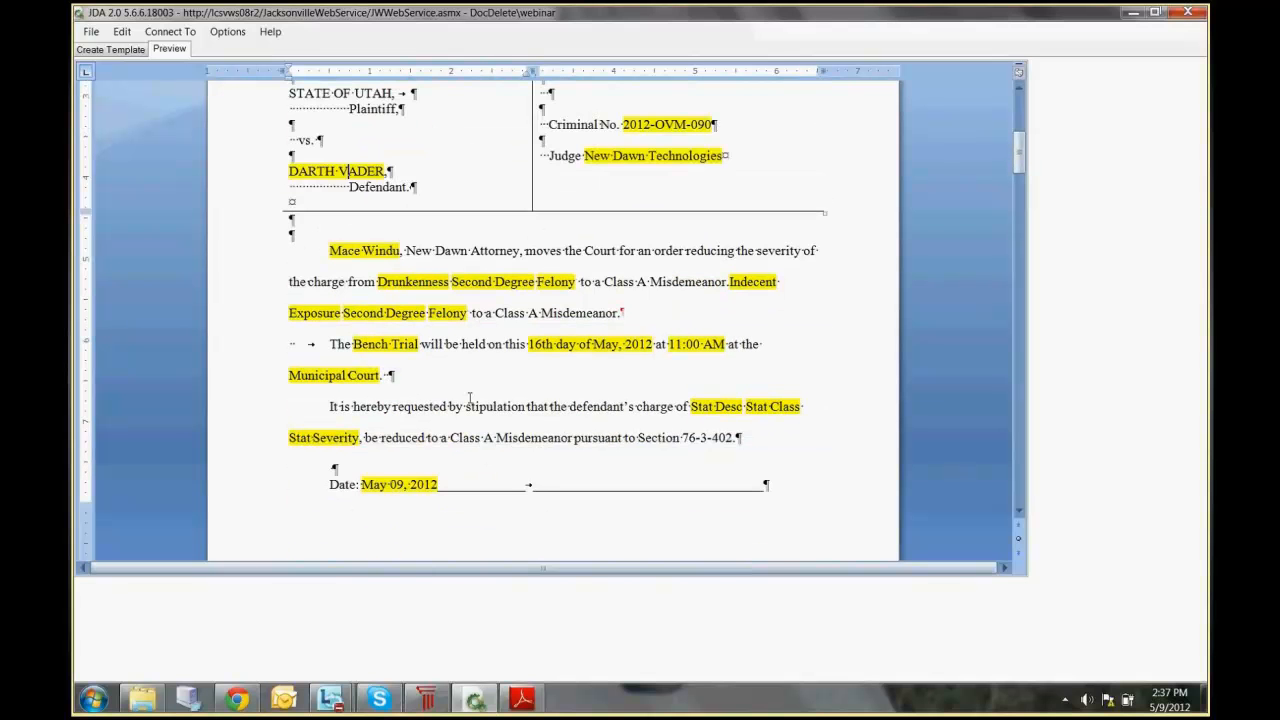
# Examine the attorney, charges, court event date and signature block in the body of the police officer's document.
pyautogui.click(364, 249)
pyautogui.click(405, 282)
pyautogui.click(765, 282)
pyautogui.click(569, 344)
pyautogui.scroll(-3, 579, 475)
pyautogui.scroll(-2, 579, 475)
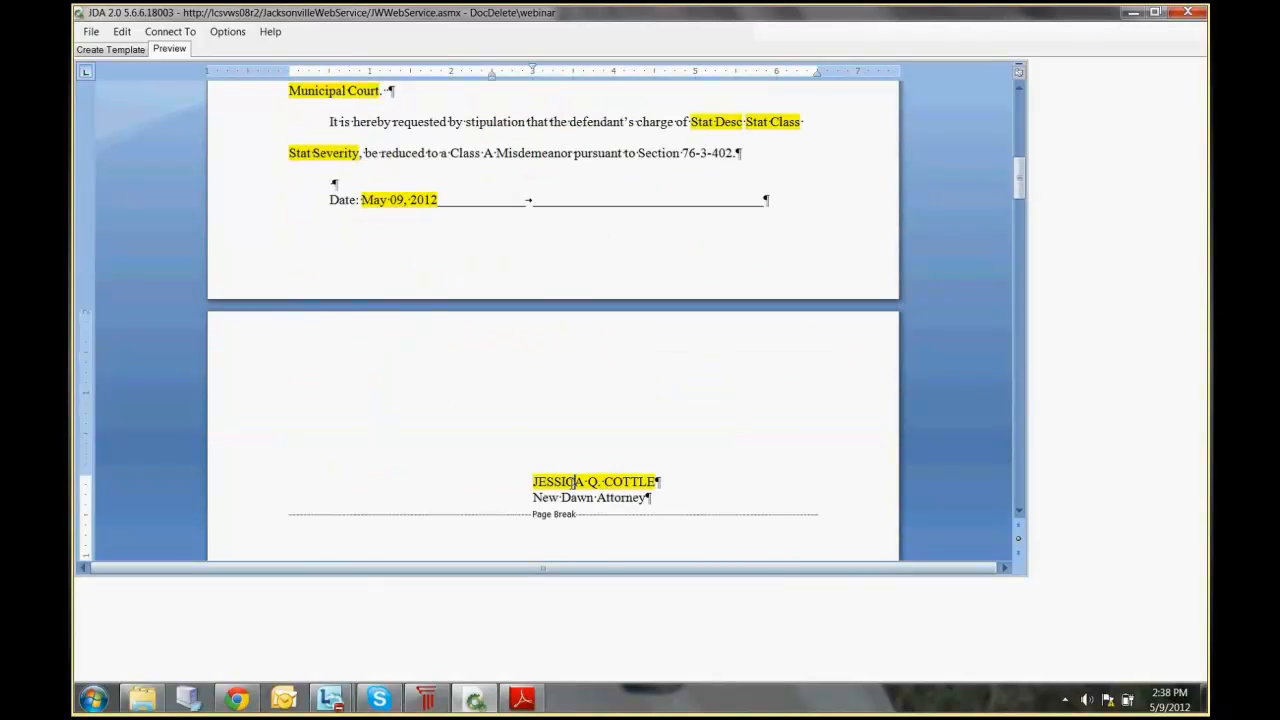
# Review the victim's document in the preview, from the address block through the charges to the signature page.
pyautogui.scroll(-15, 595, 462)
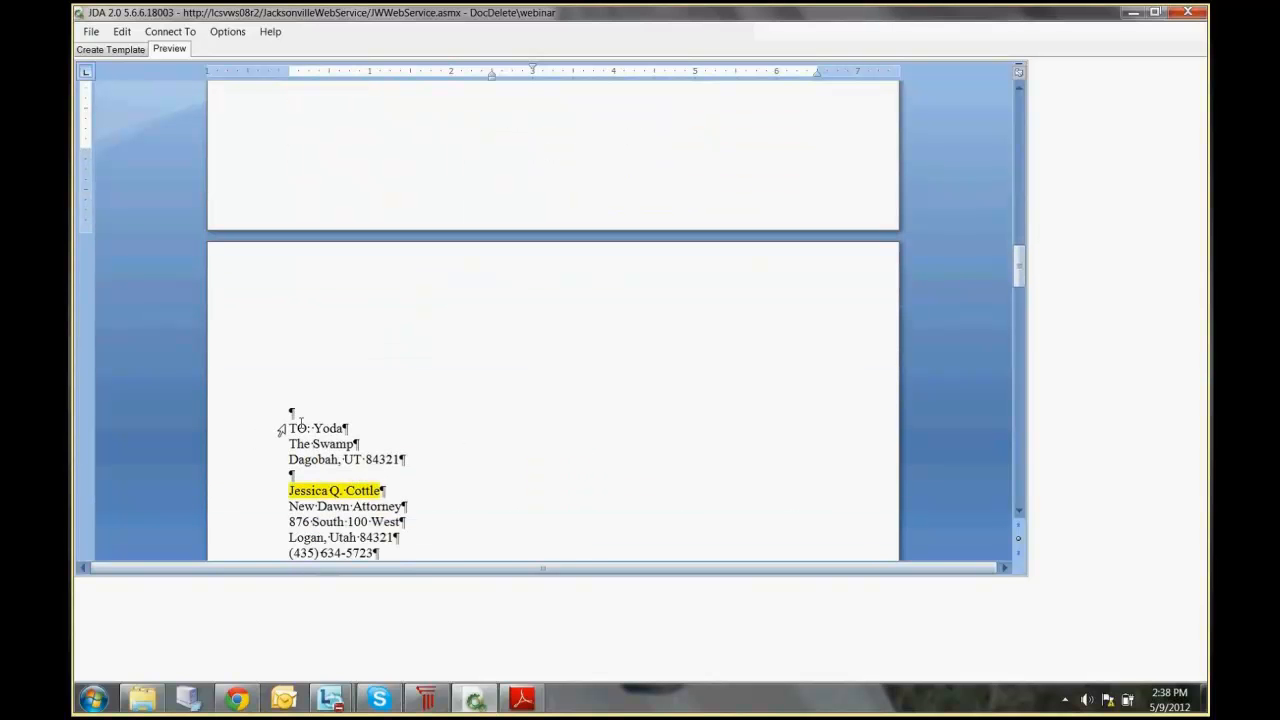
pyautogui.moveTo(290, 442); pyautogui.dragTo(406, 460)
pyautogui.click(428, 451)
pyautogui.scroll(-2, 511, 457)
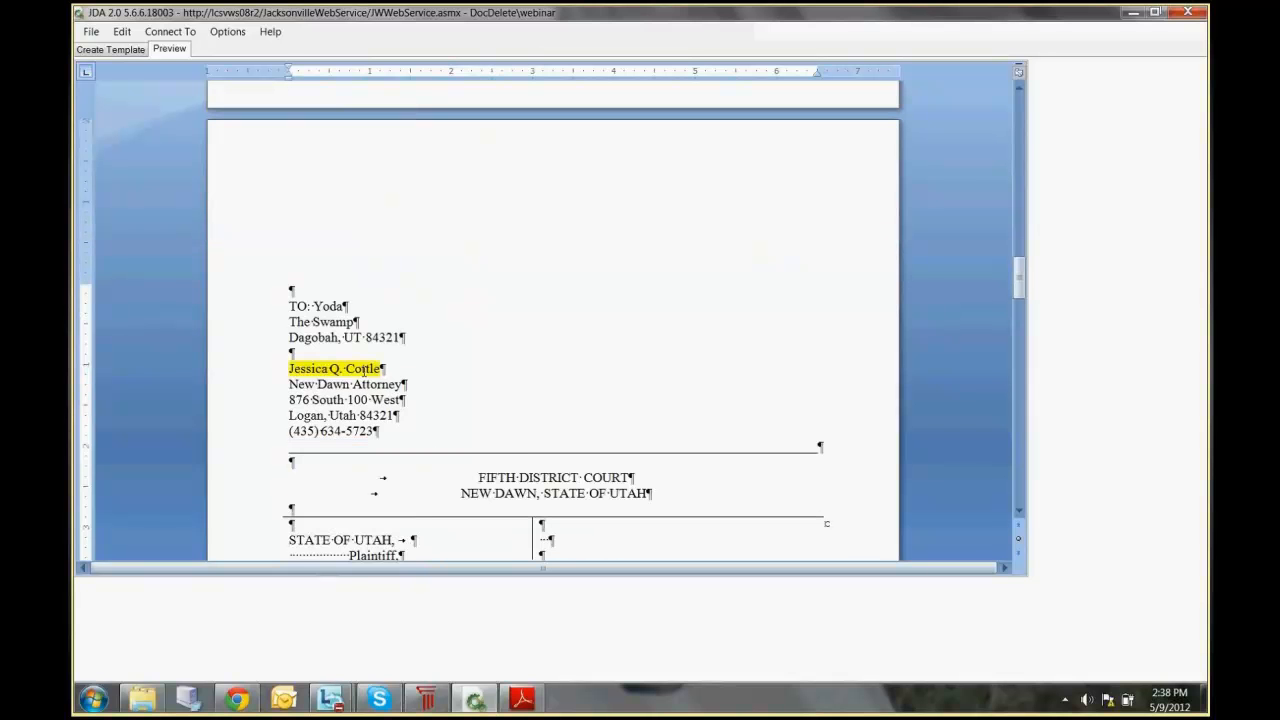
pyautogui.scroll(-3, 679, 424)
pyautogui.scroll(-5, 679, 424)
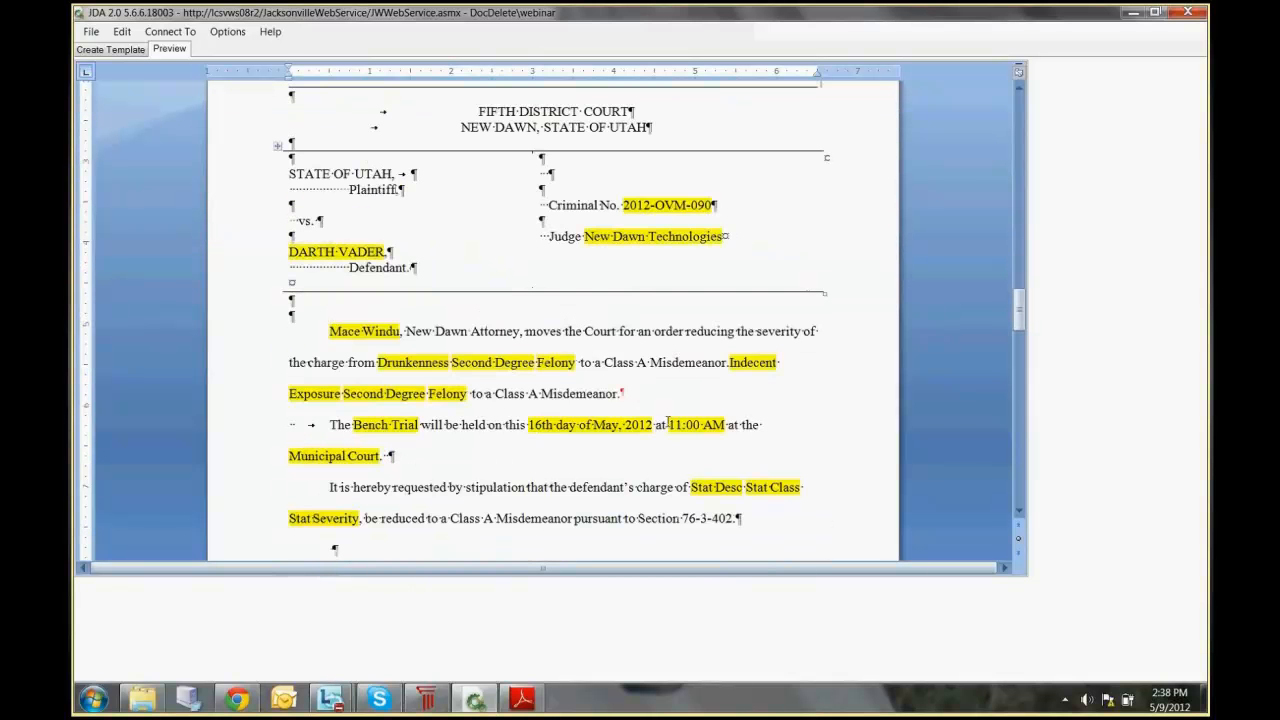
pyautogui.scroll(-8, 673, 416)
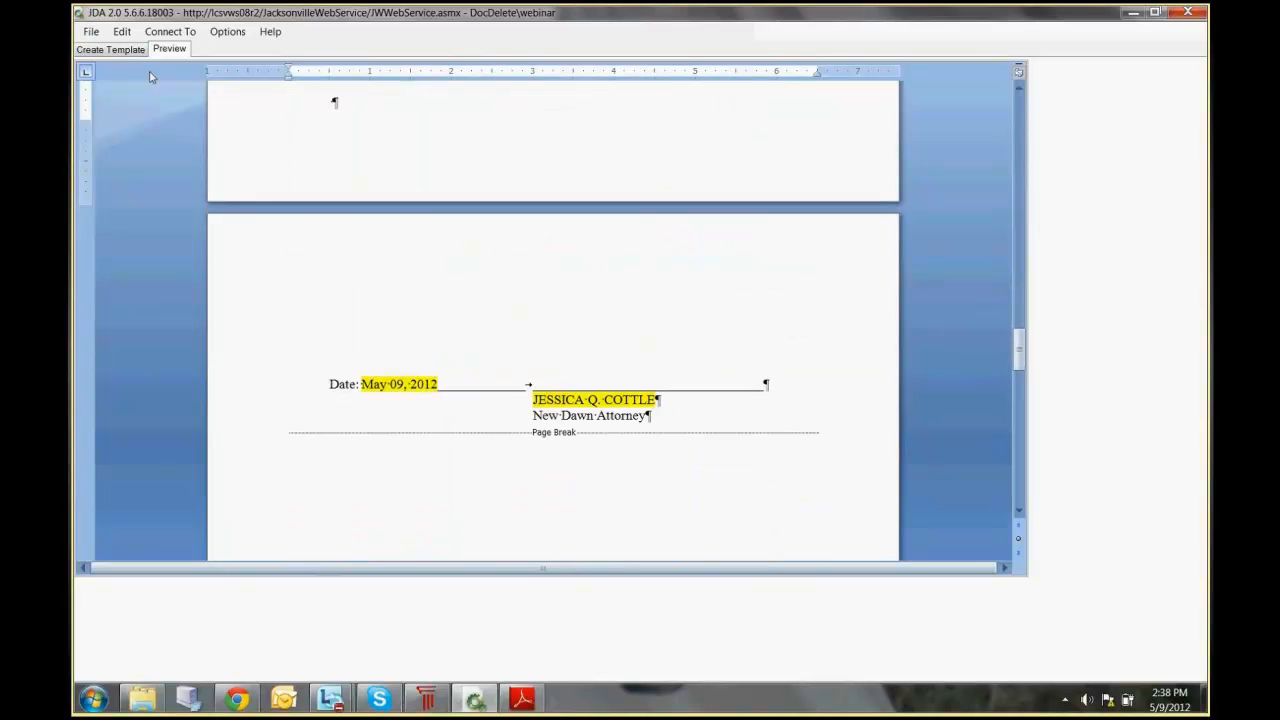
# Return to the template and collapse the If and MultiSelect groups among the block fillpoints.
pyautogui.click(123, 49)
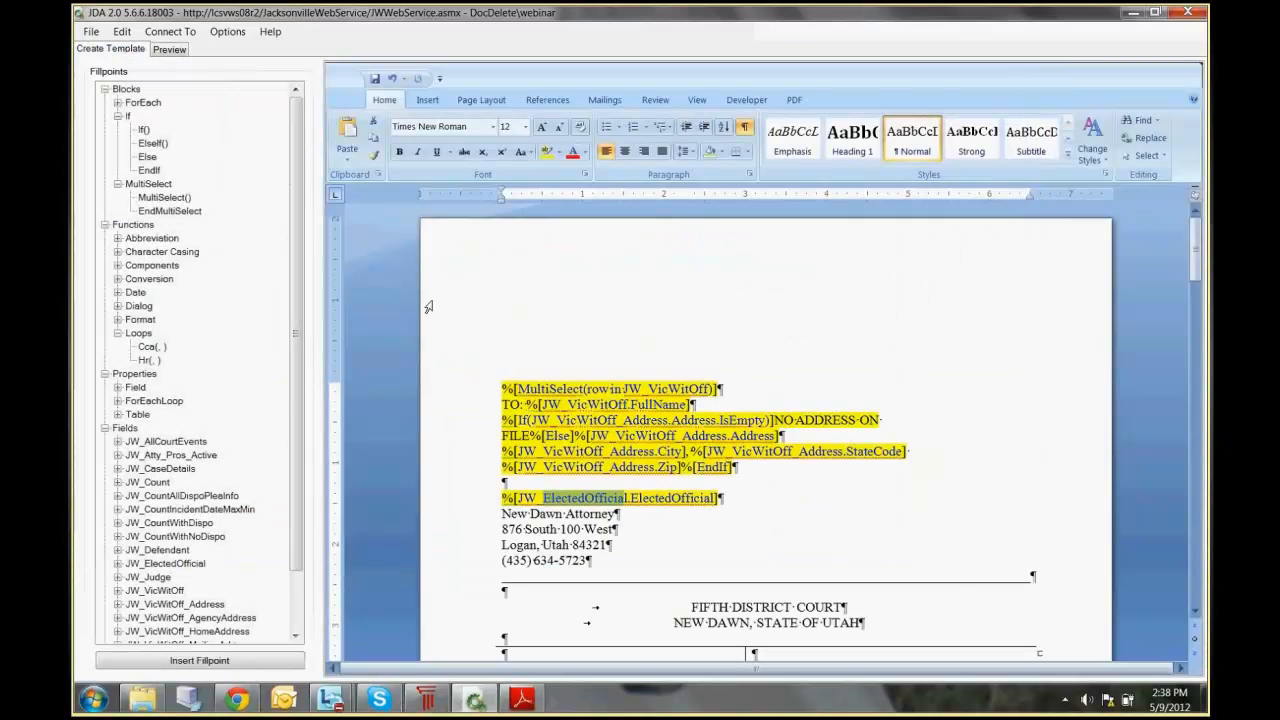
pyautogui.click(118, 116)
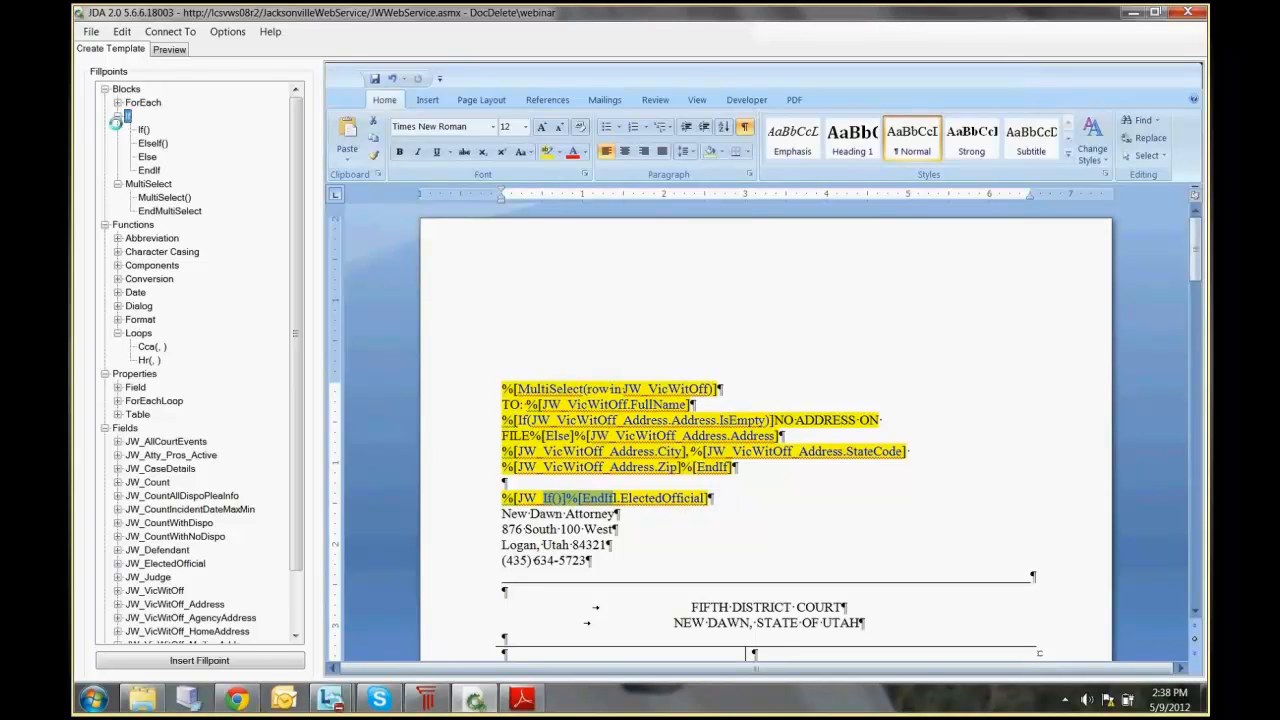
pyautogui.click(118, 130)
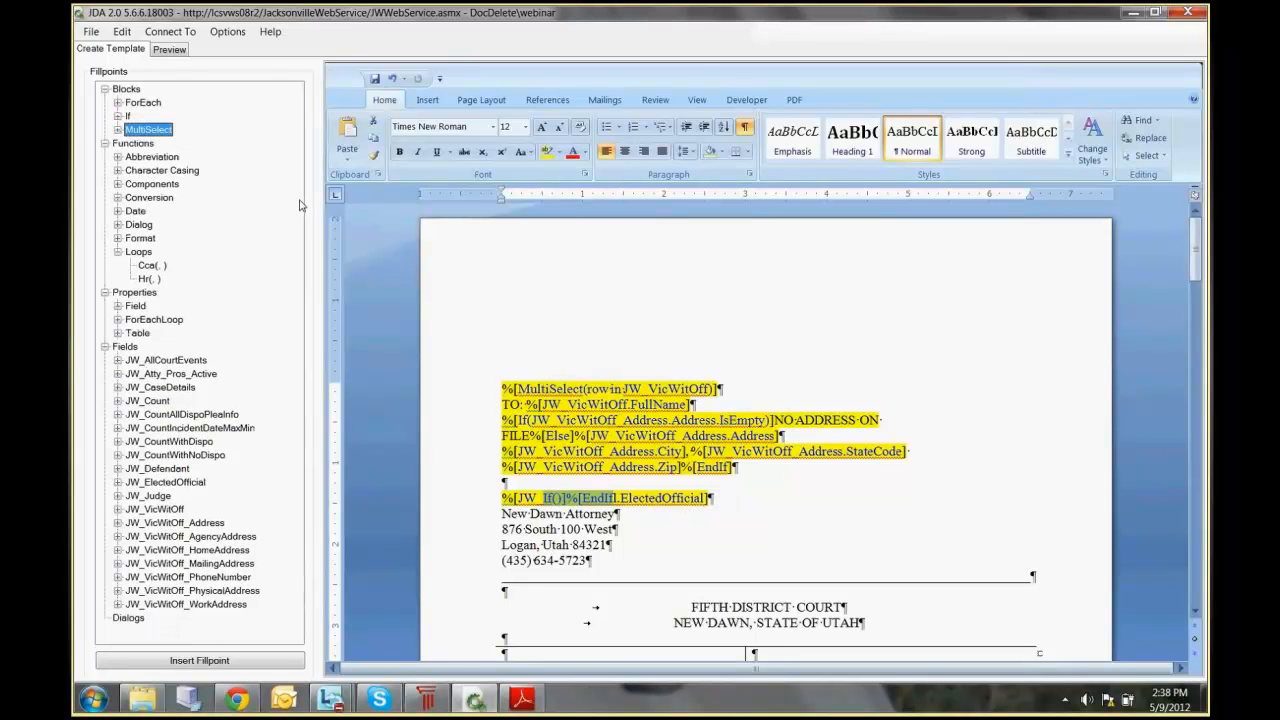